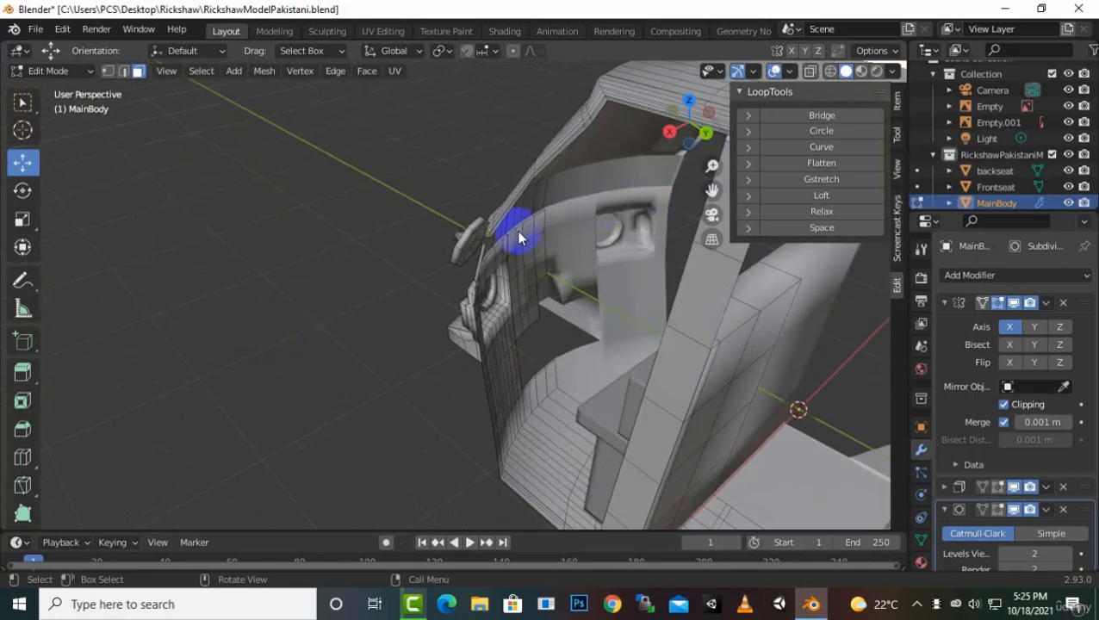
Exit mesh editing and apply the MainBody's Mirror modifier and the modifier below it, keeping the Subdivision modifier
middle_click_drag(530, 271, 687, 387)
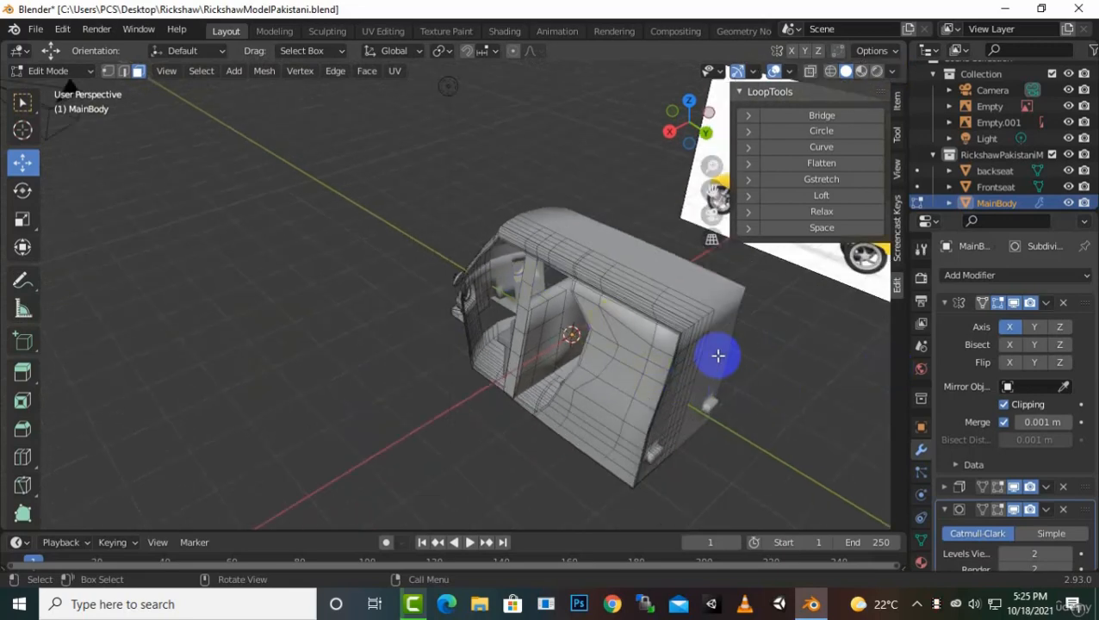
key("Tab")
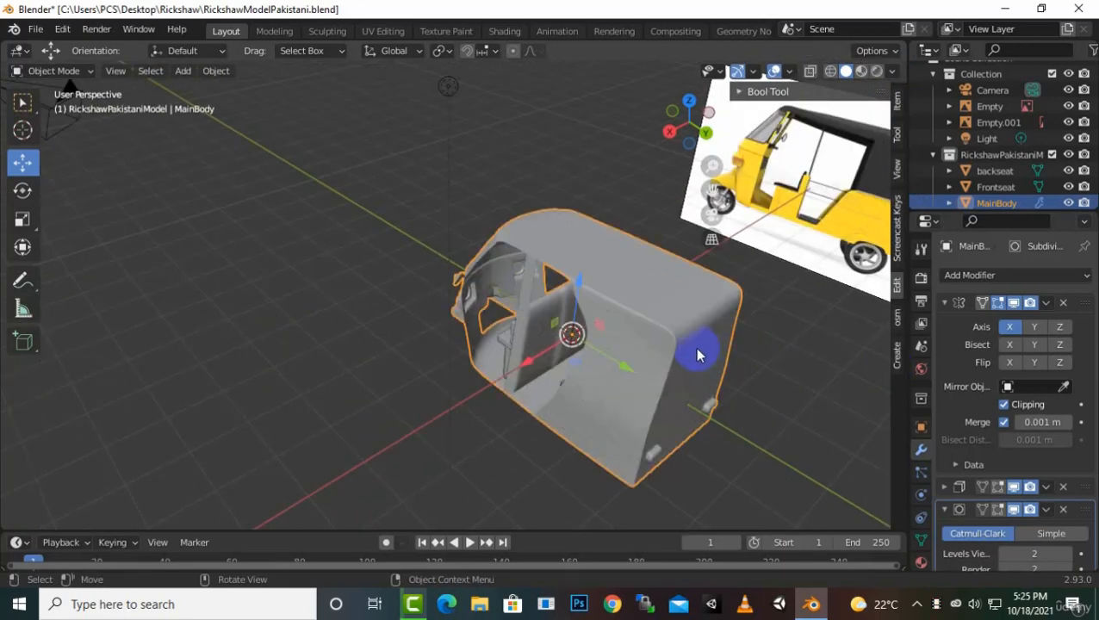
left_click(1045, 303)
left_click(1004, 328)
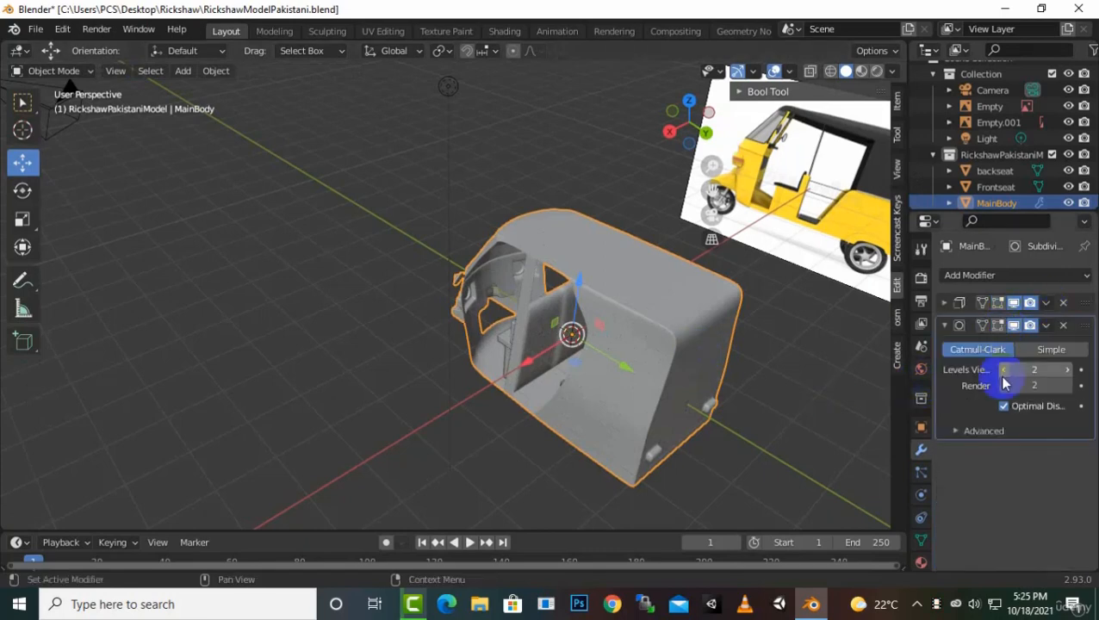
left_click(1046, 304)
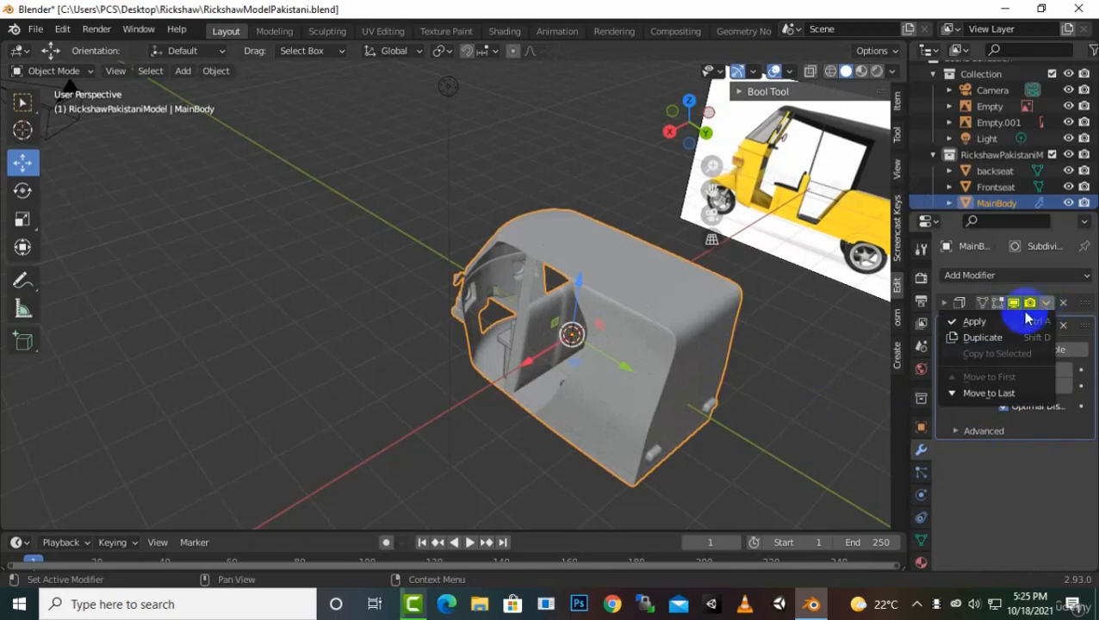
left_click(1013, 324)
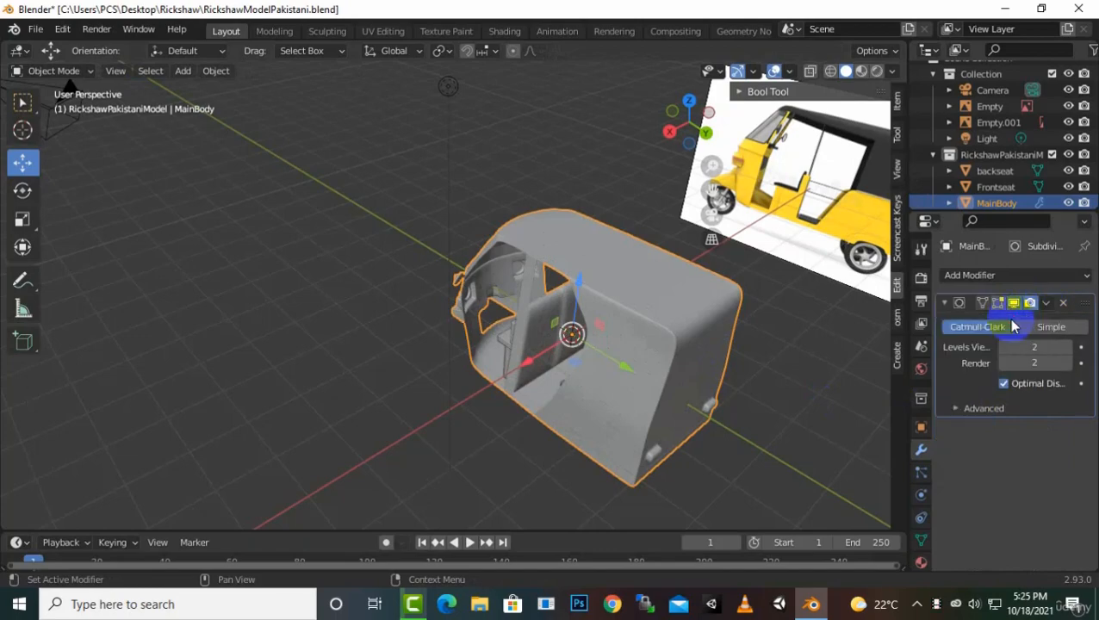
Add a 2 m plane mesh at the world origin
scroll(616, 446, "up", 6)
middle_click_drag(564, 444, 618, 422)
scroll(734, 445, "up", 4)
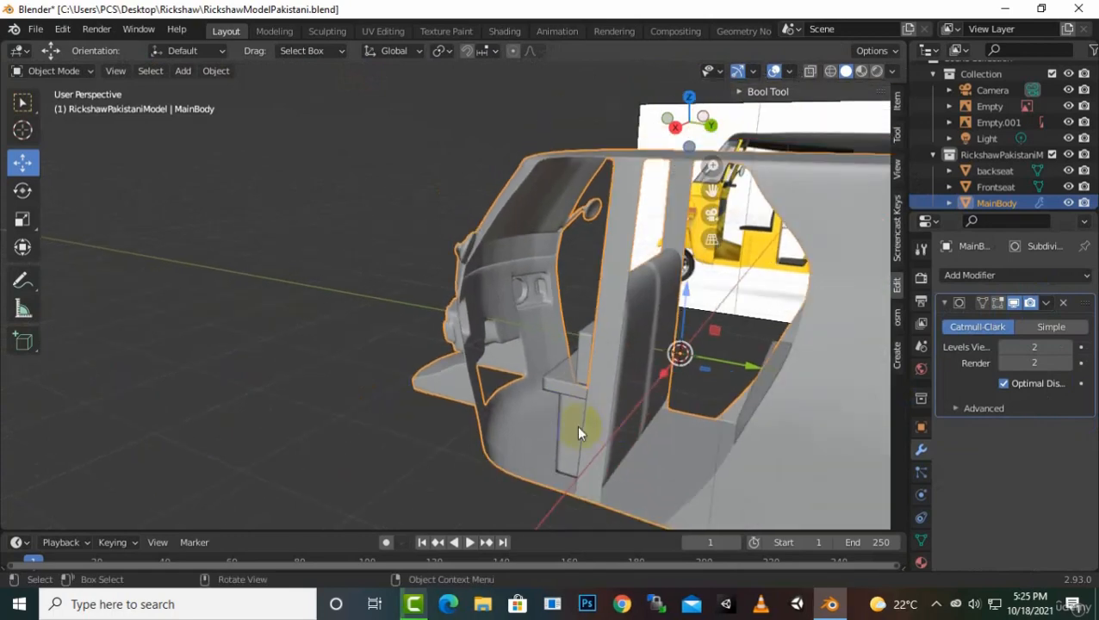
key("shift+a")
mouse_move(569, 258)
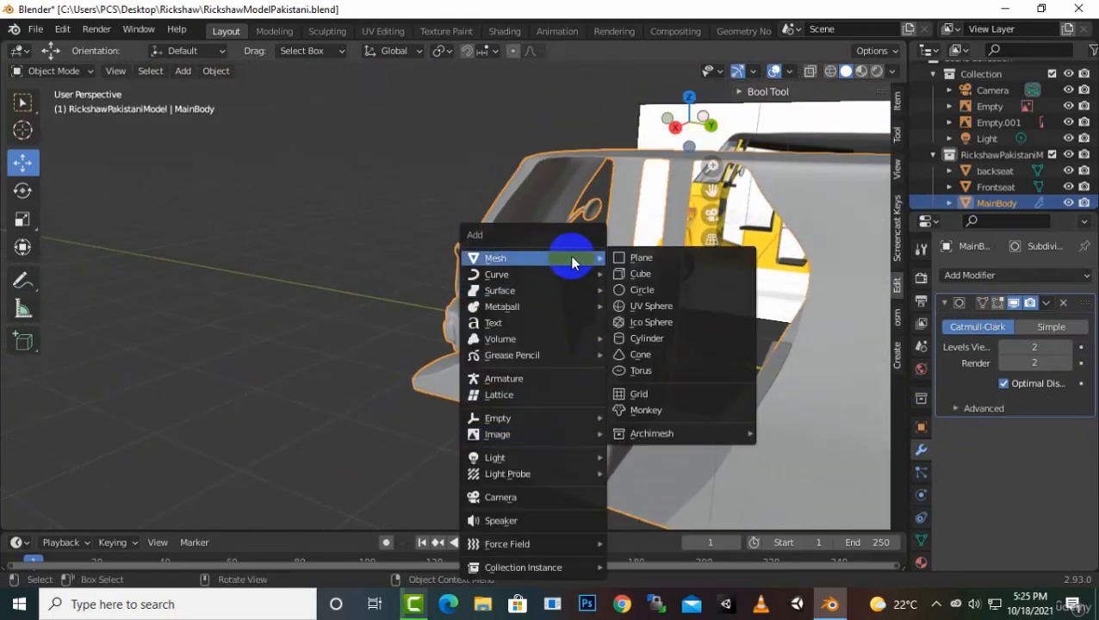
left_click(639, 258)
Edit the plane's mesh and add two evenly spaced loop cuts running parallel to the X axis
middle_click_drag(503, 334, 538, 346)
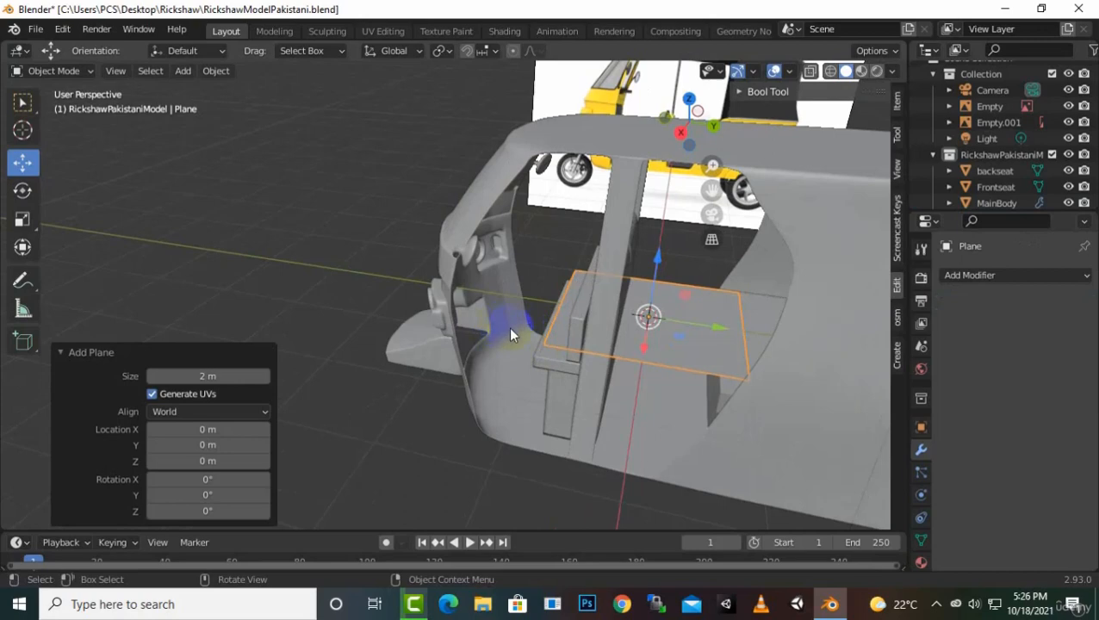
middle_click_drag(577, 331, 650, 355)
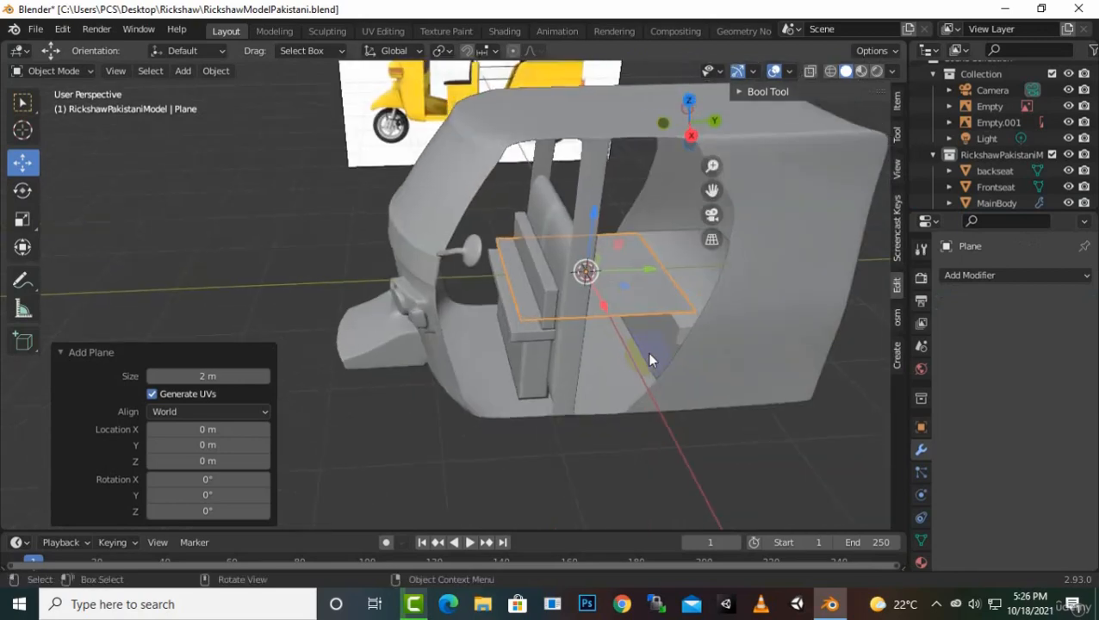
key("Tab")
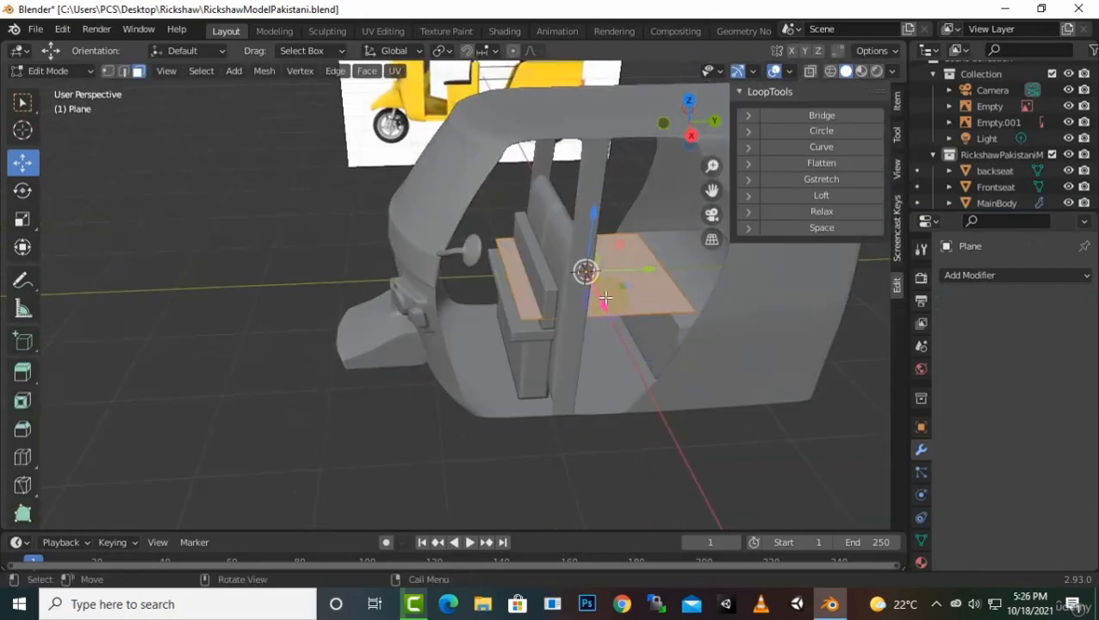
key("ctrl+r")
scroll(619, 284, "up", 2)
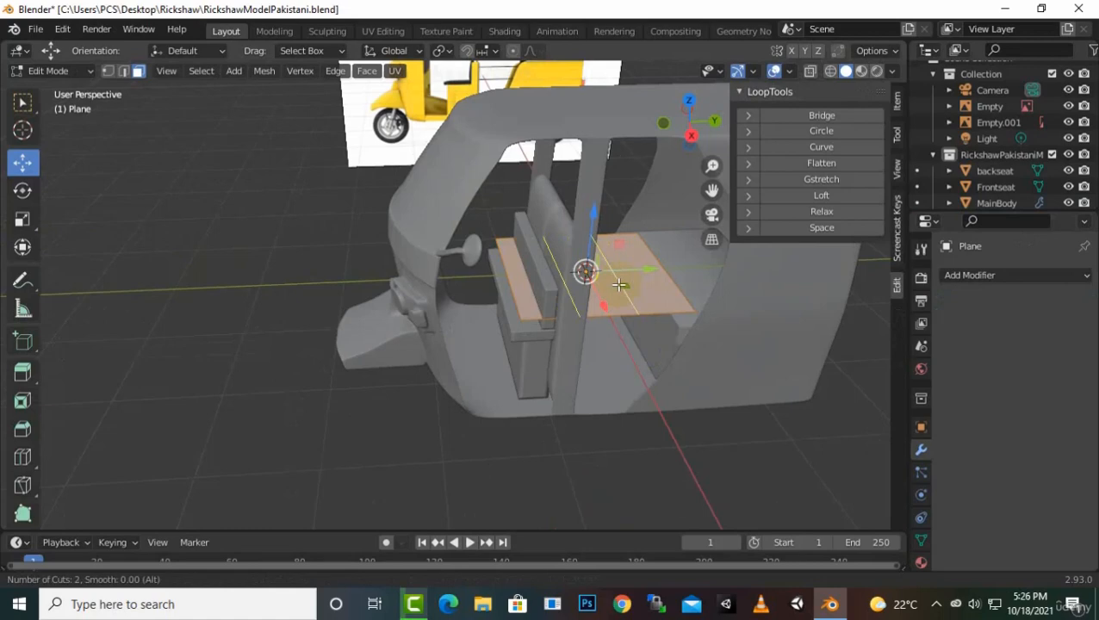
left_click(619, 284)
left_click(619, 284)
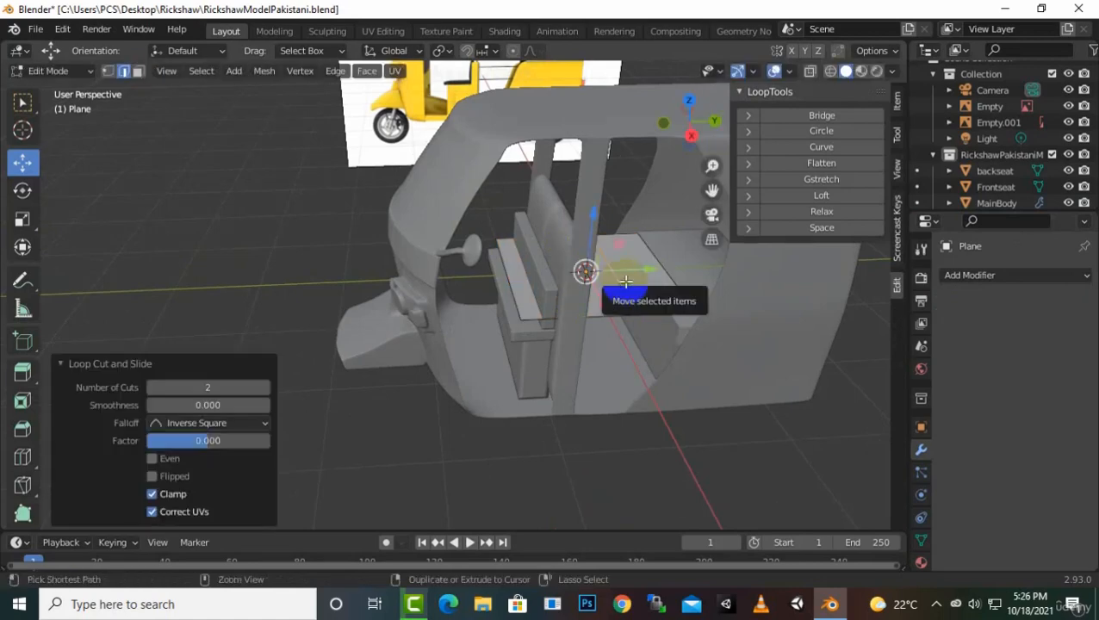
Add five evenly spaced loop cuts running parallel to the Y axis across the plane
key("ctrl+r")
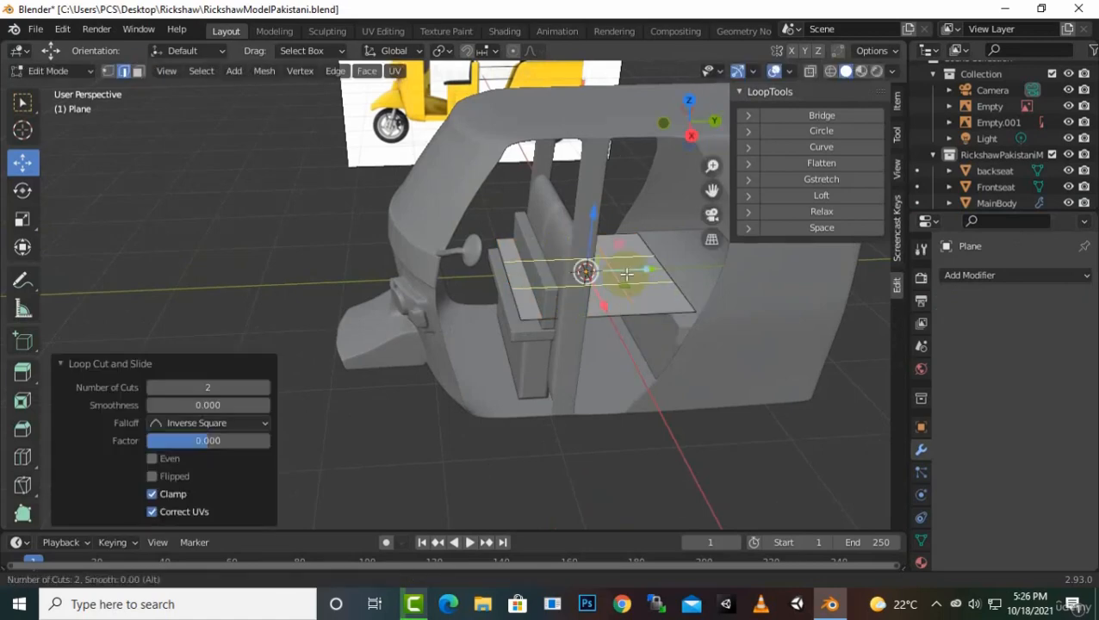
scroll(626, 274, "up", 1)
scroll(626, 273, "up", 1)
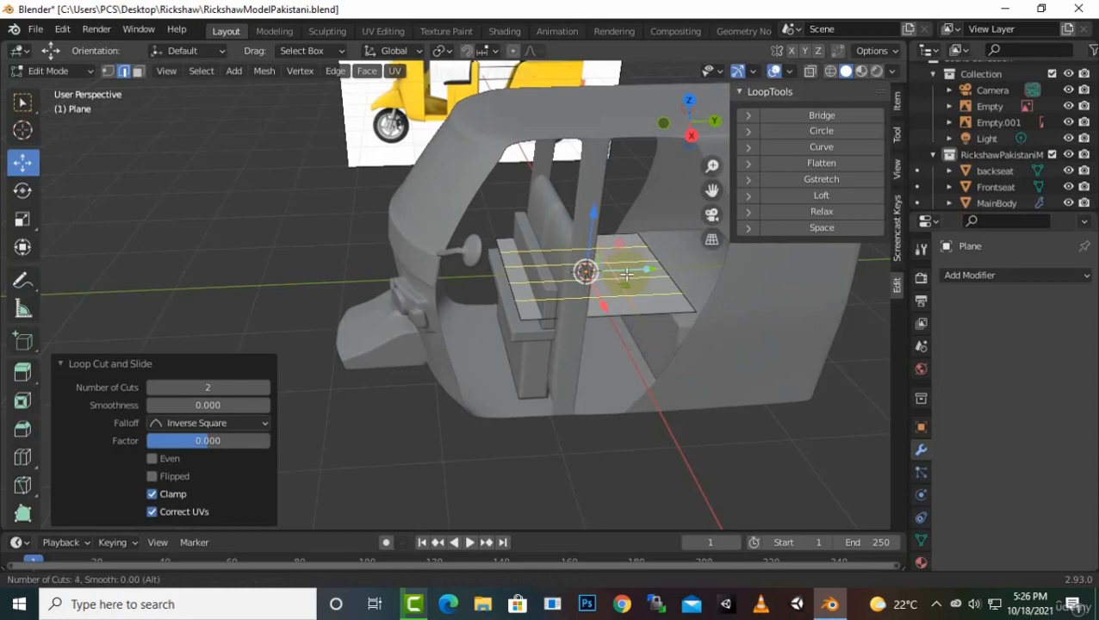
scroll(626, 274, "up", 1)
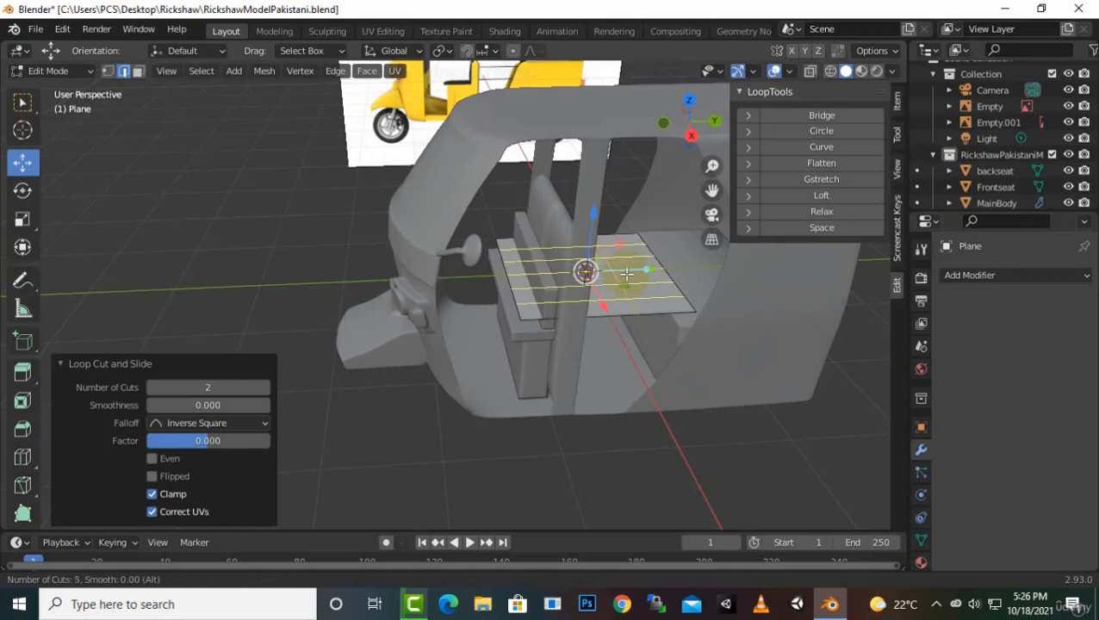
left_click(626, 274)
right_click(620, 272)
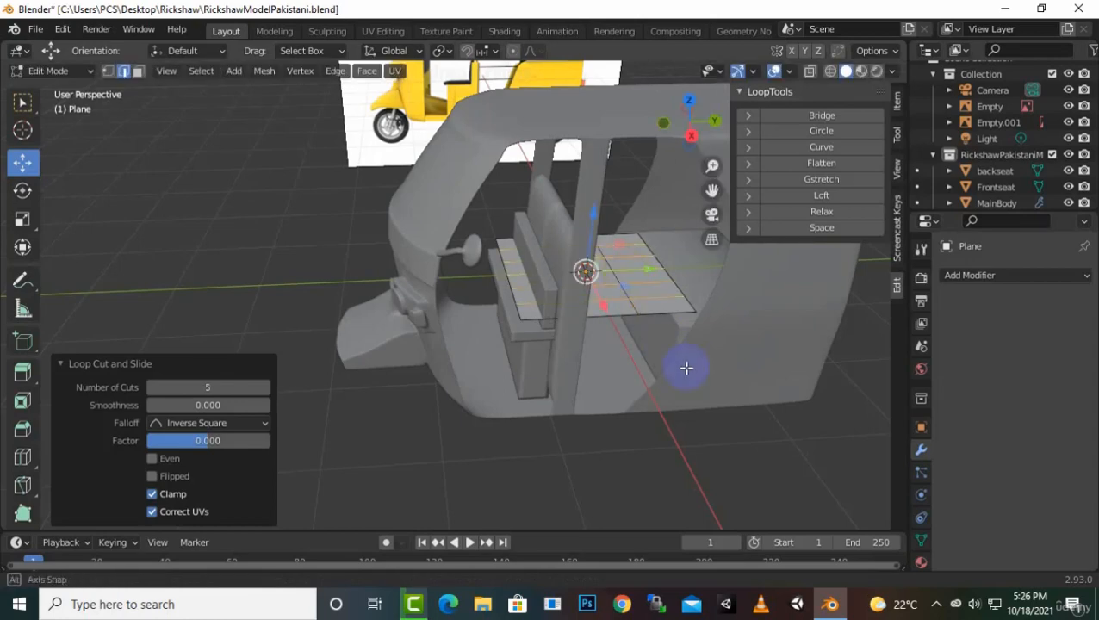
Select the whole plane mesh and move it about -5.51 m along Y, out in front of the rickshaw
middle_click_drag(687, 366, 685, 389)
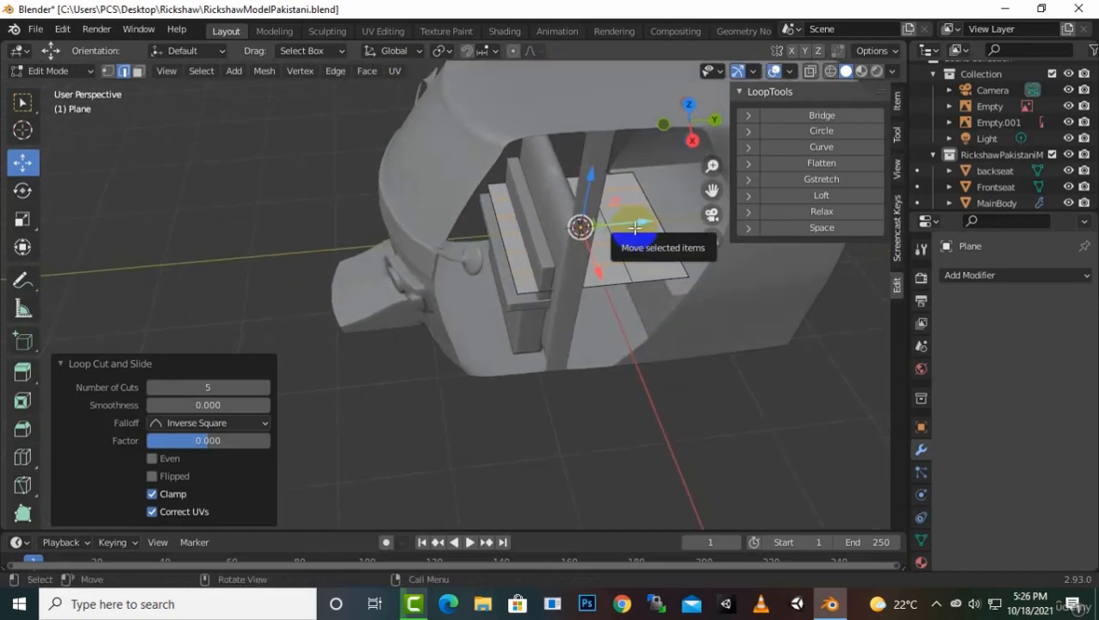
key("a")
left_click_drag(635, 228, 155, 305)
middle_click_drag(155, 305, 301, 473)
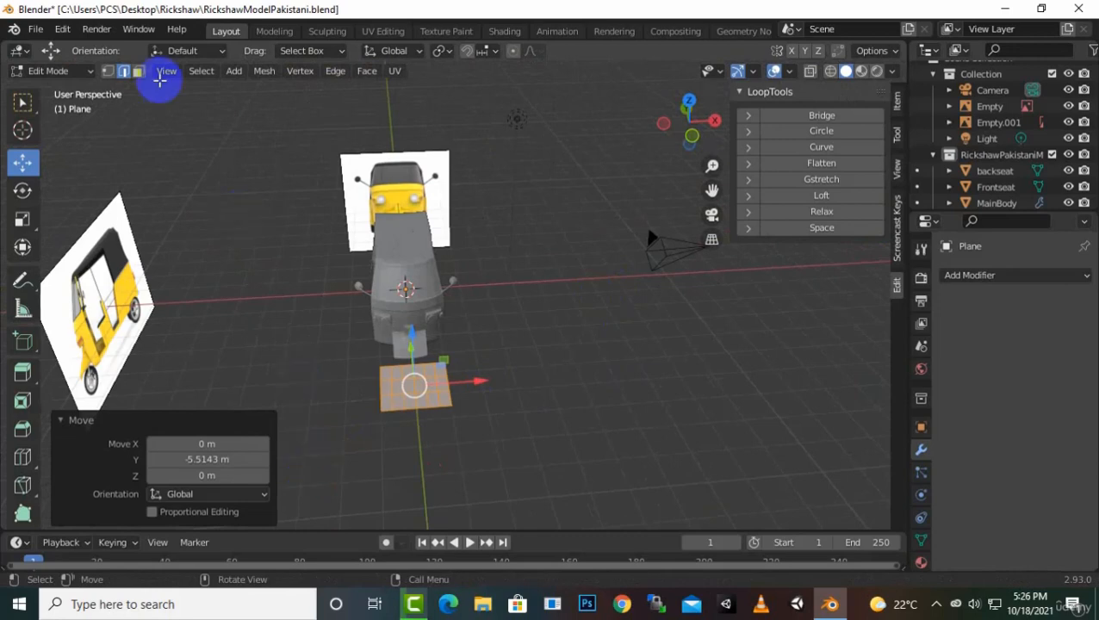
In vertex mode, delete the vertices on the negative X half of the plane up to its centre line
left_click(108, 71)
left_click_drag(366, 441, 399, 460)
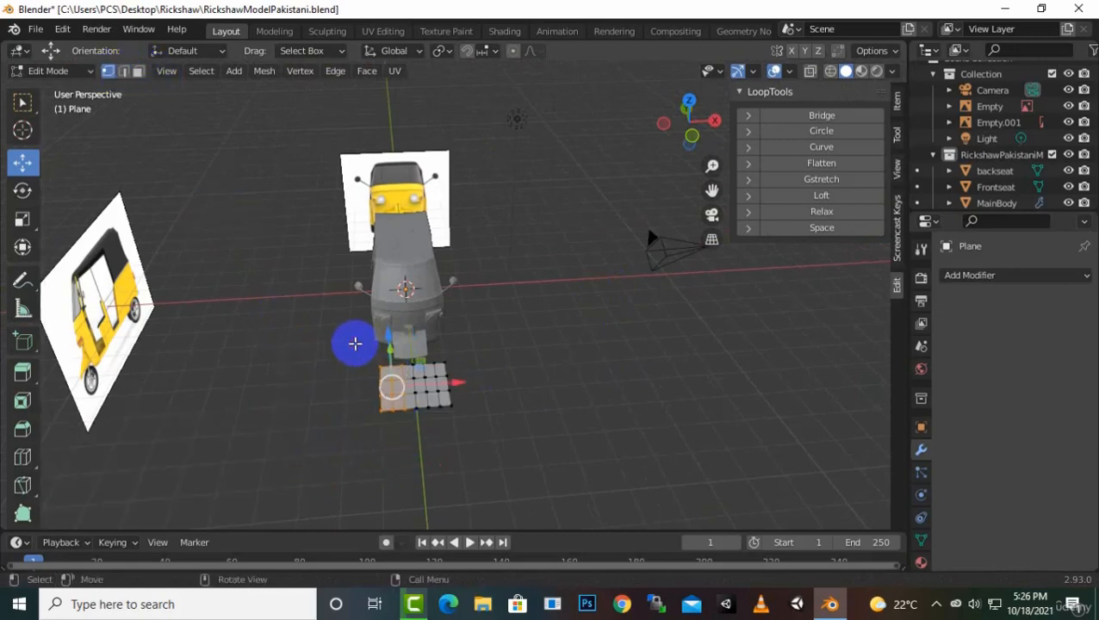
left_click_drag(355, 344, 440, 406)
key("x")
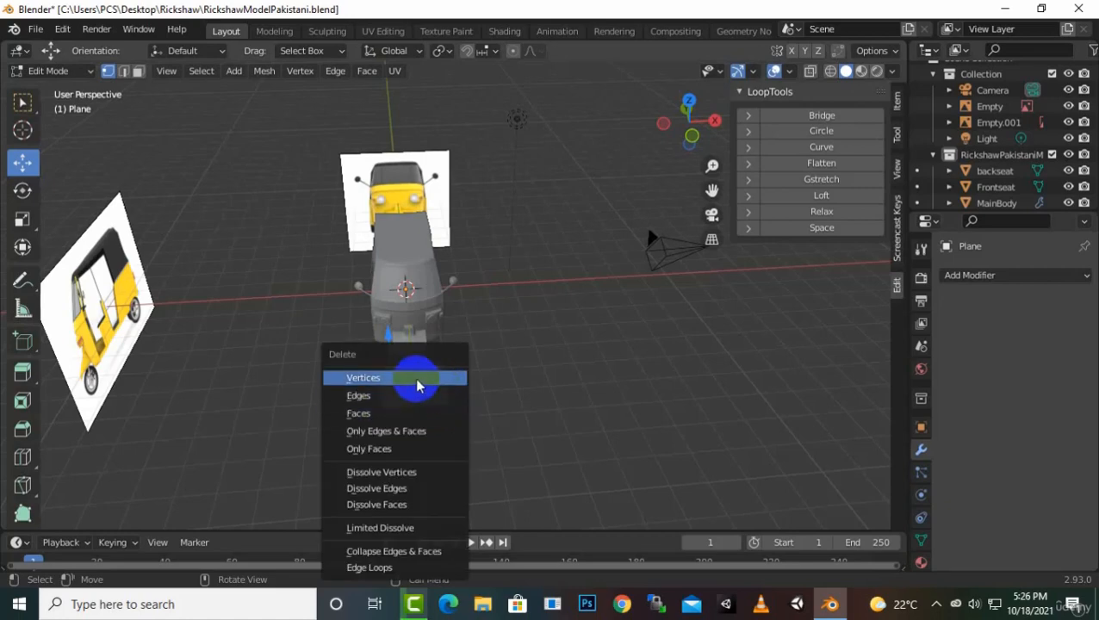
left_click(417, 382)
Add a Mirror modifier on the X axis with Clipping enabled to the half plane
left_click(1012, 276)
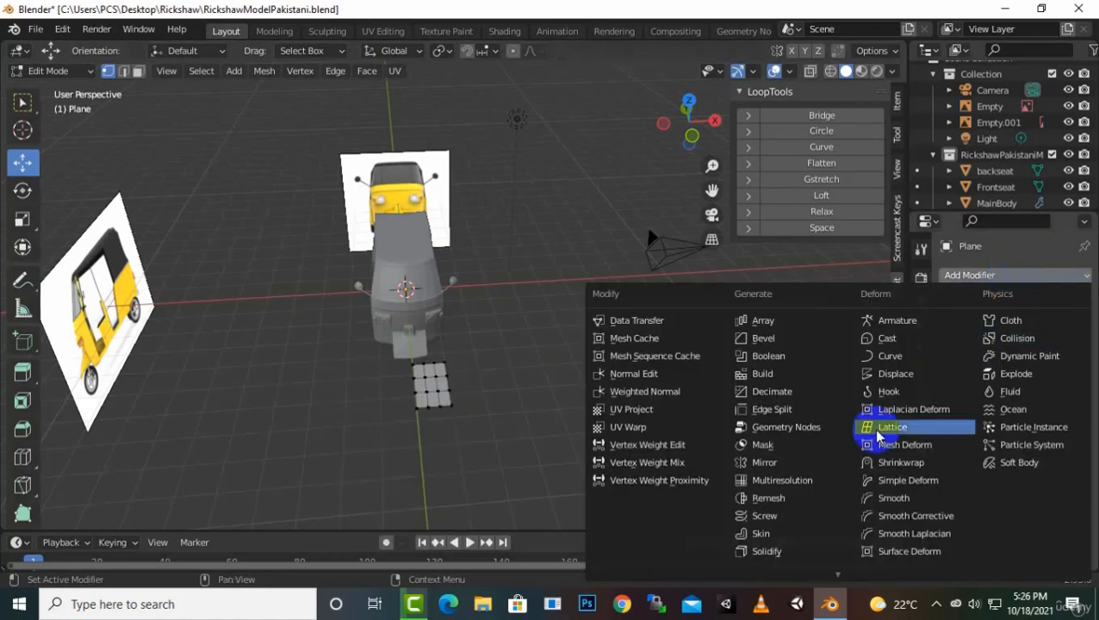
left_click(775, 457)
scroll(641, 447, "up", 2)
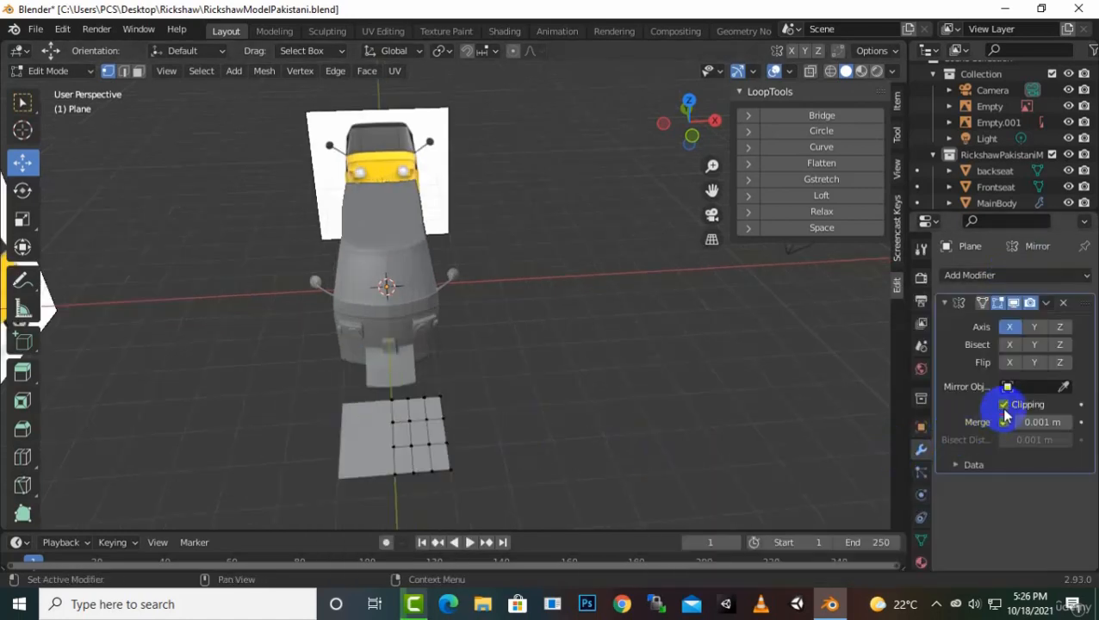
Select the whole plane mesh and scale it to about 0.378 along Y
middle_click_drag(620, 456, 396, 405)
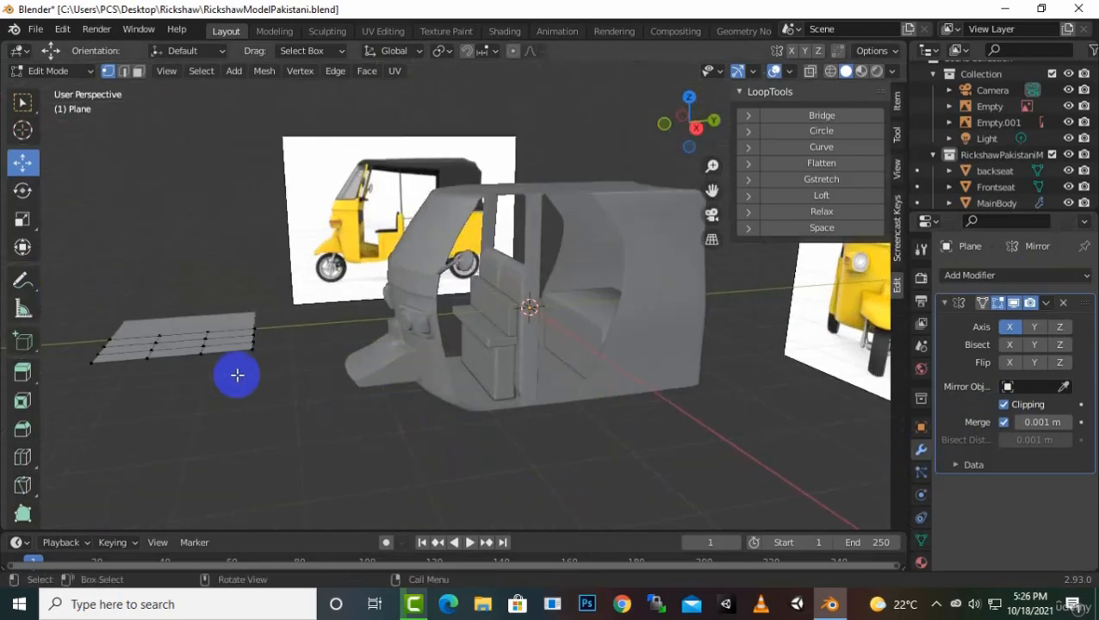
key("a")
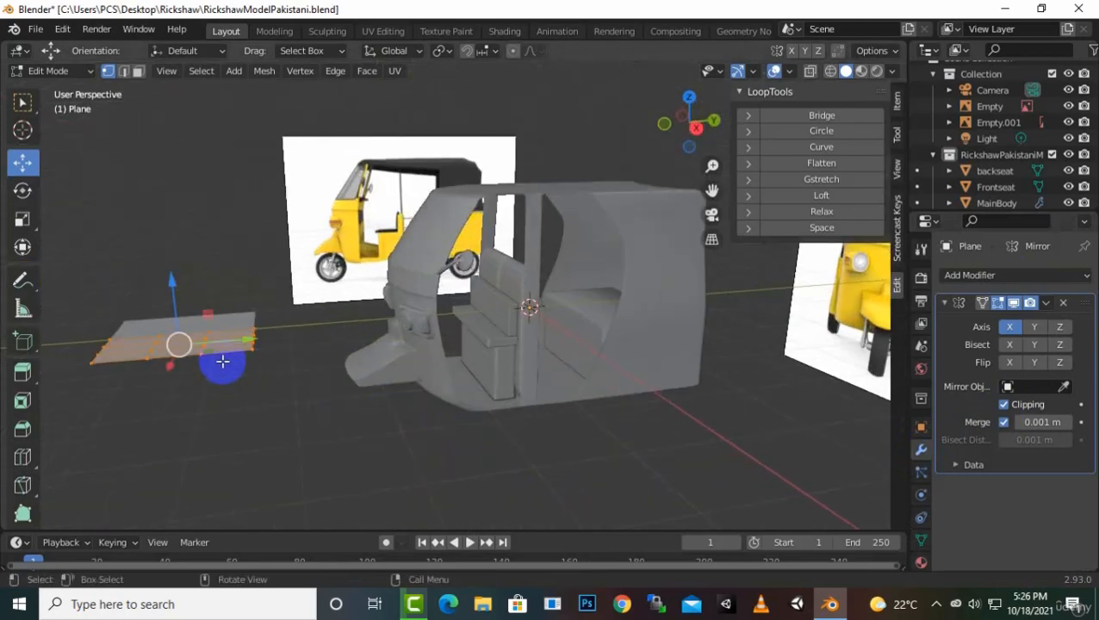
key("s")
key("y")
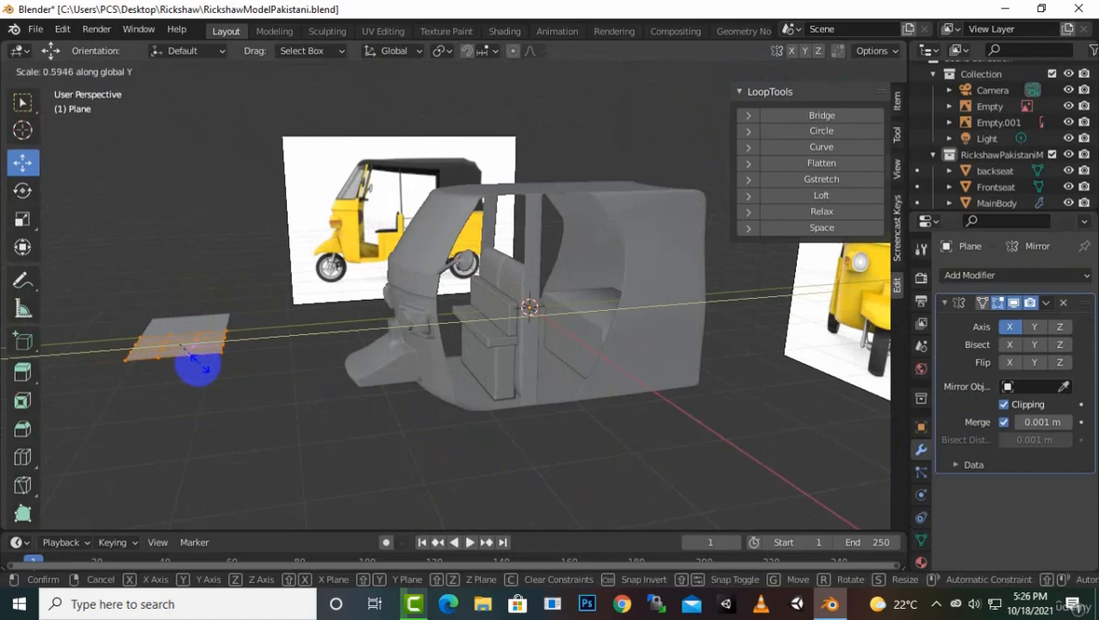
left_click(181, 362)
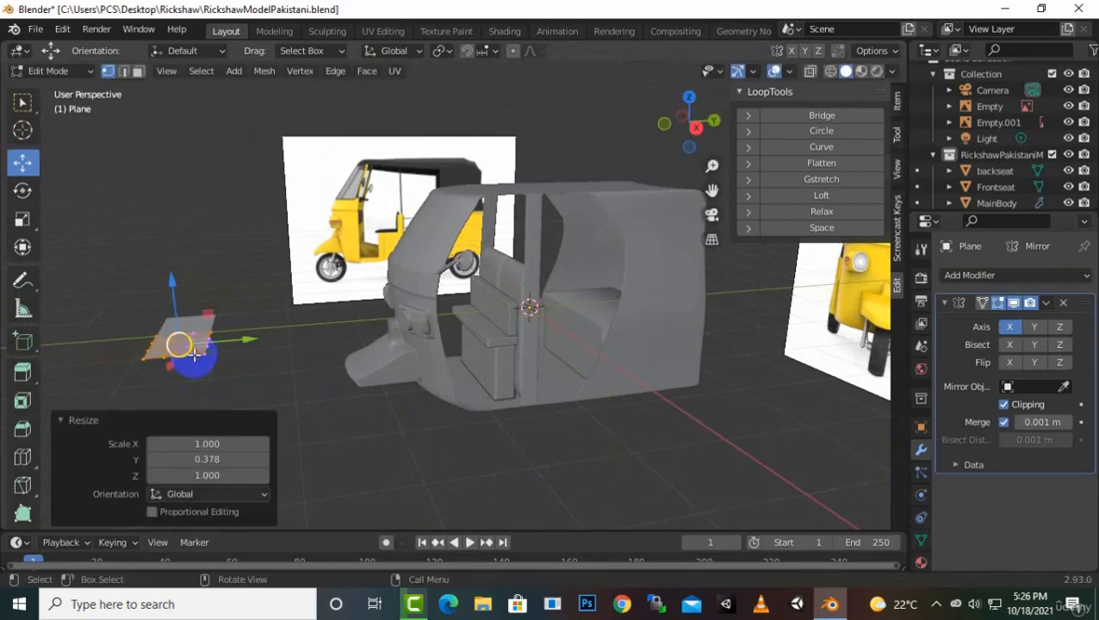
Move the plane about 3.3 m along Y to the rickshaw's front panel and raise it about 0.45 m to dashboard height
key("g")
key("y")
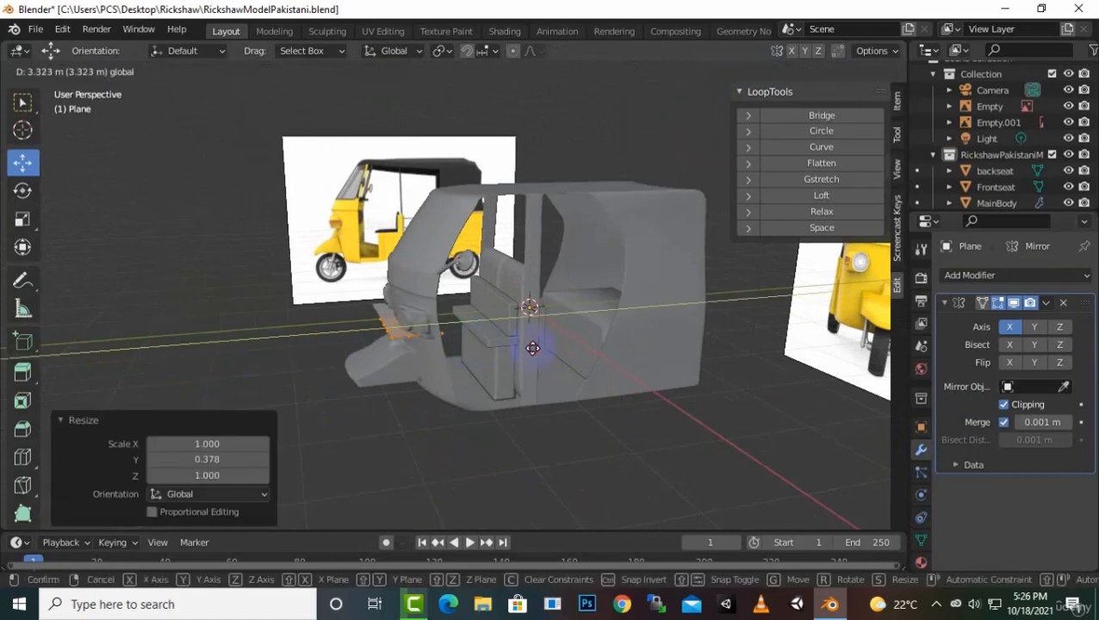
left_click(532, 344)
scroll(462, 389, "up", 2)
middle_click_drag(461, 389, 499, 382)
key("g")
key("z")
left_click(472, 284)
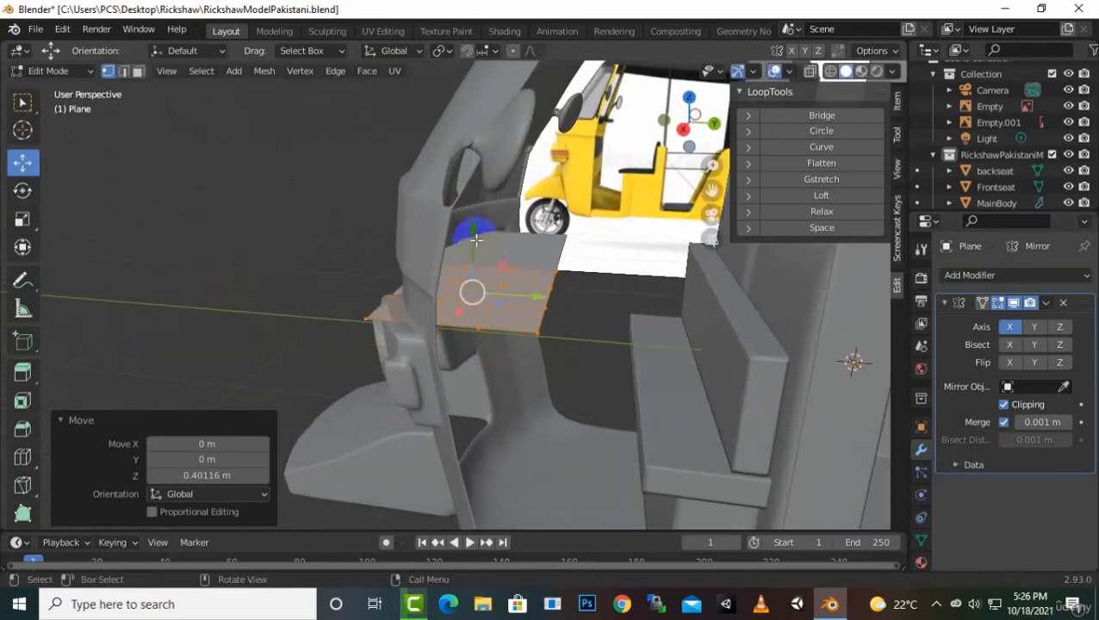
mouse_move(472, 285)
middle_mouse_down()
mouse_move(539, 326)
mouse_move(462, 298)
middle_mouse_up()
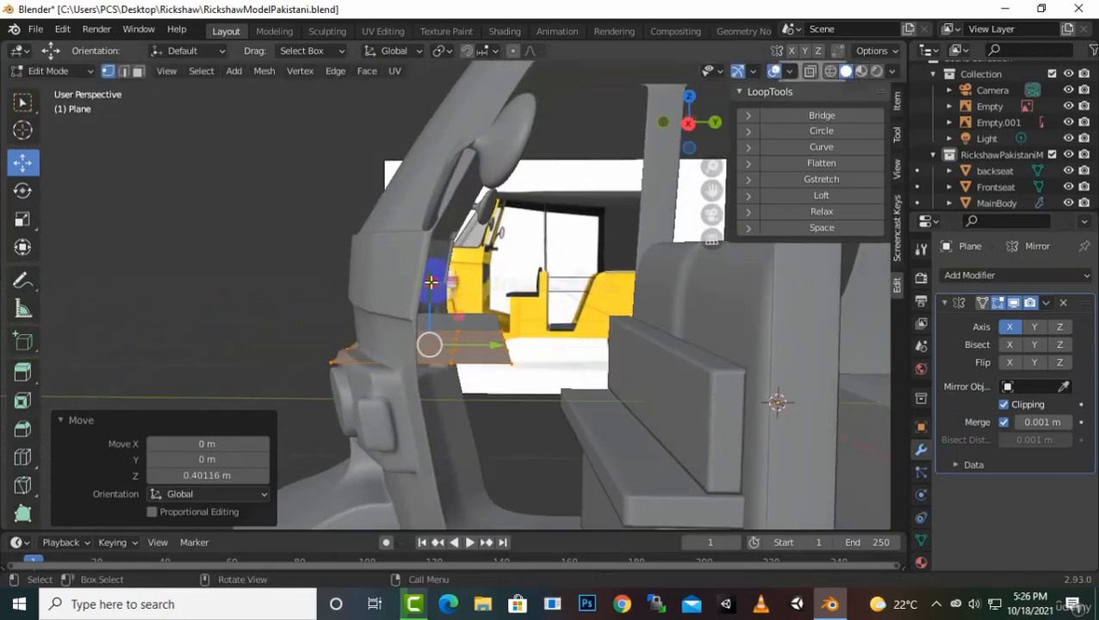
left_click_drag(431, 282, 432, 271)
Scale the dashboard plane to about 0.502 along Y to narrow it
middle_click_drag(432, 271, 478, 369)
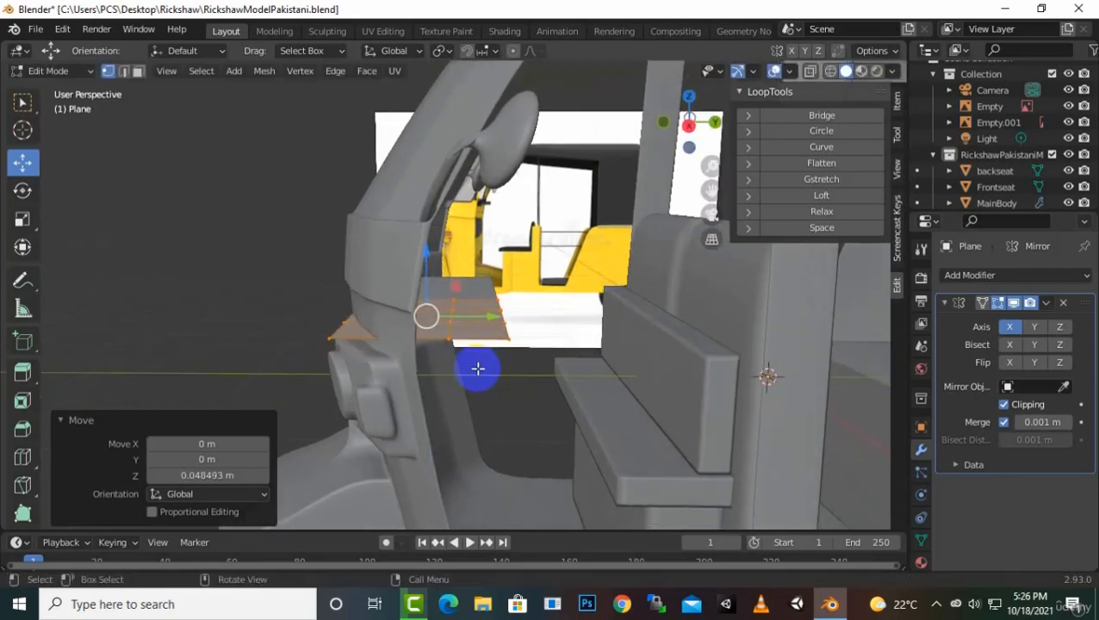
key("s")
key("y")
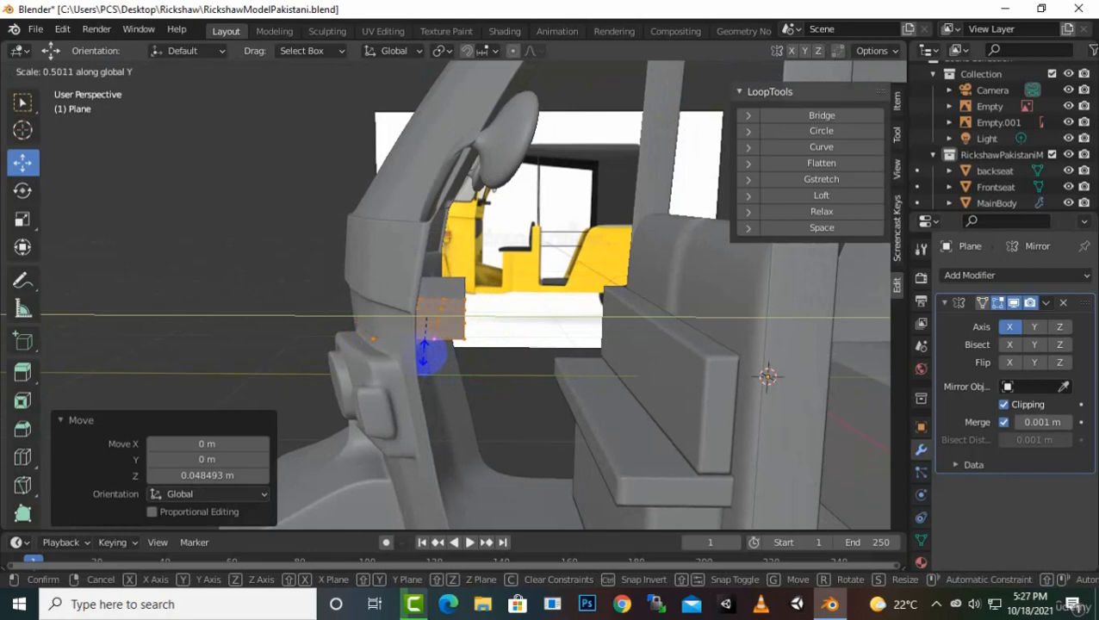
left_click(423, 353)
Move the plane's outer front corner vertex about 0.08 m along Y, back inside the front panel
middle_click_drag(429, 355, 555, 332)
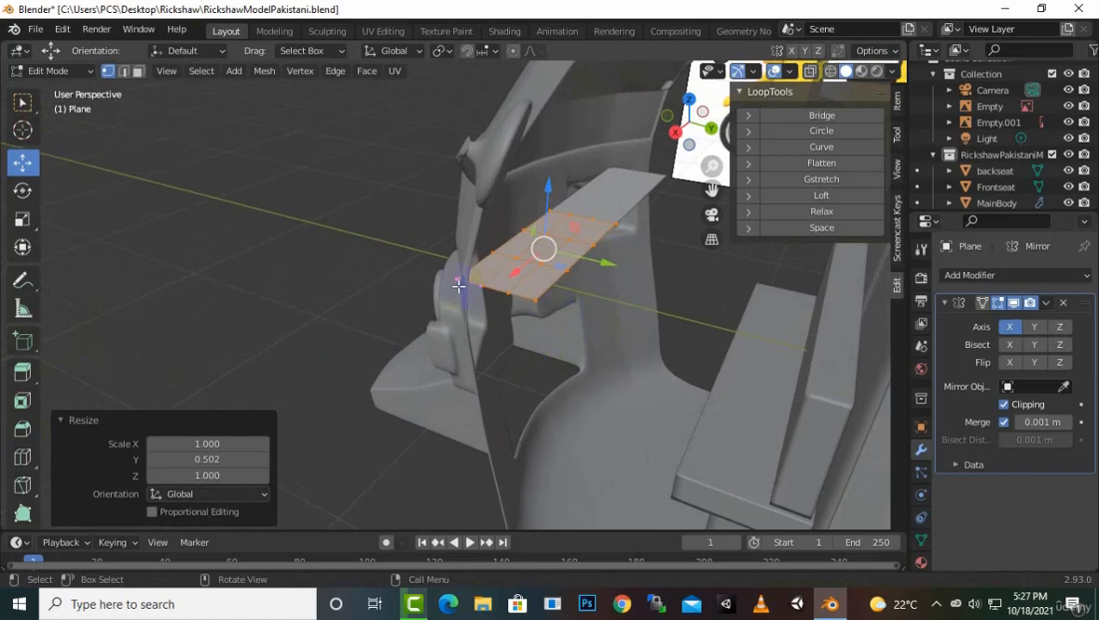
middle_click_drag(526, 291, 559, 307)
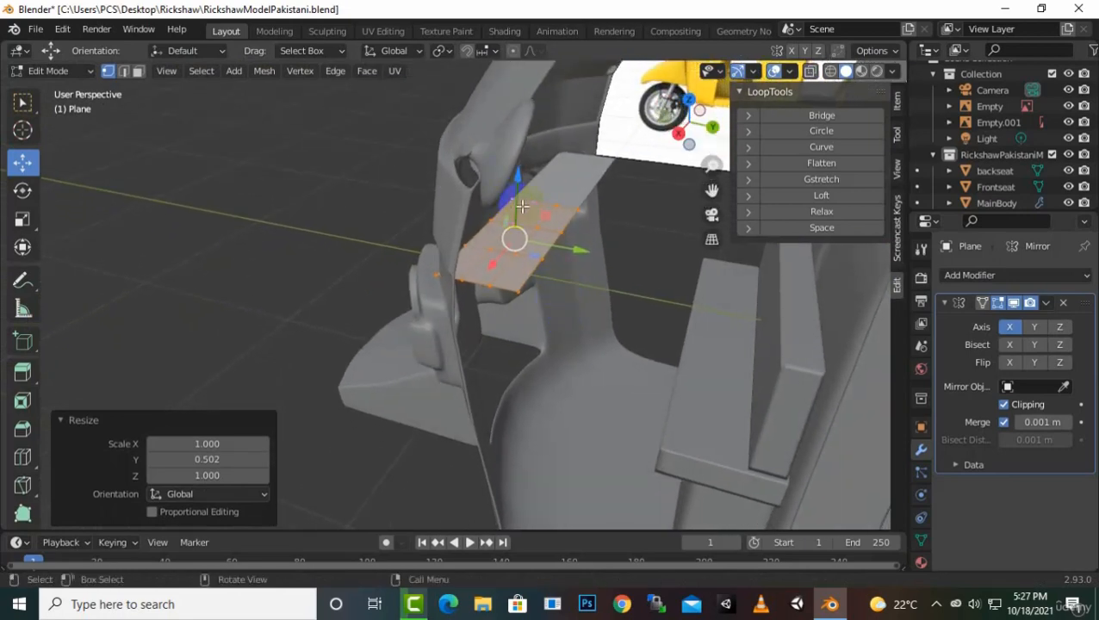
middle_click_drag(521, 206, 477, 252)
left_click(438, 266)
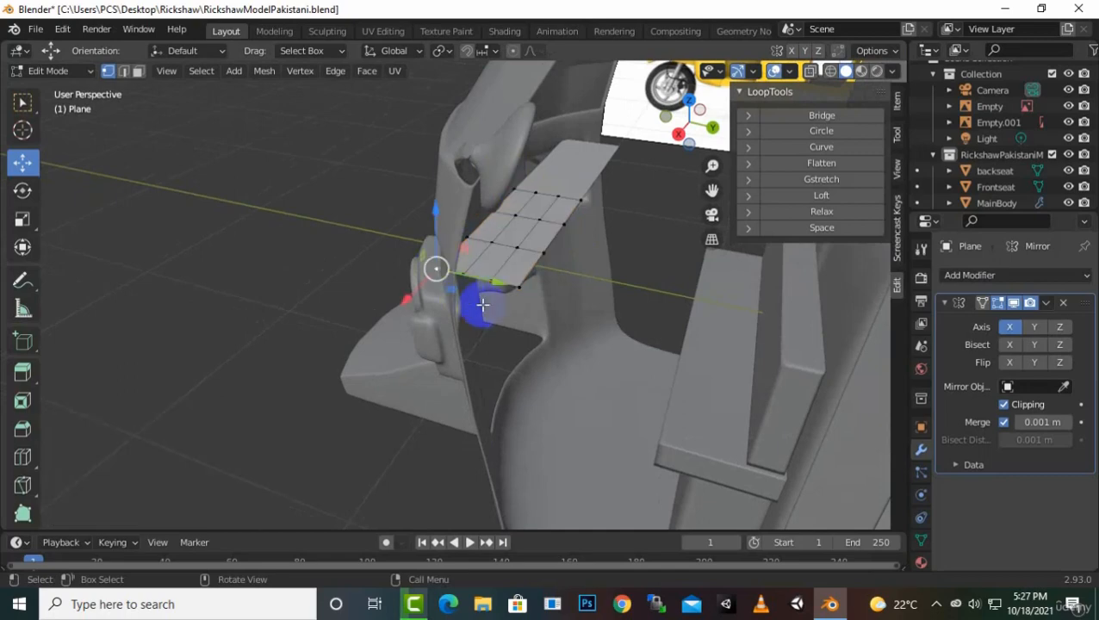
scroll(480, 303, "up", 1)
left_click_drag(496, 282, 510, 290)
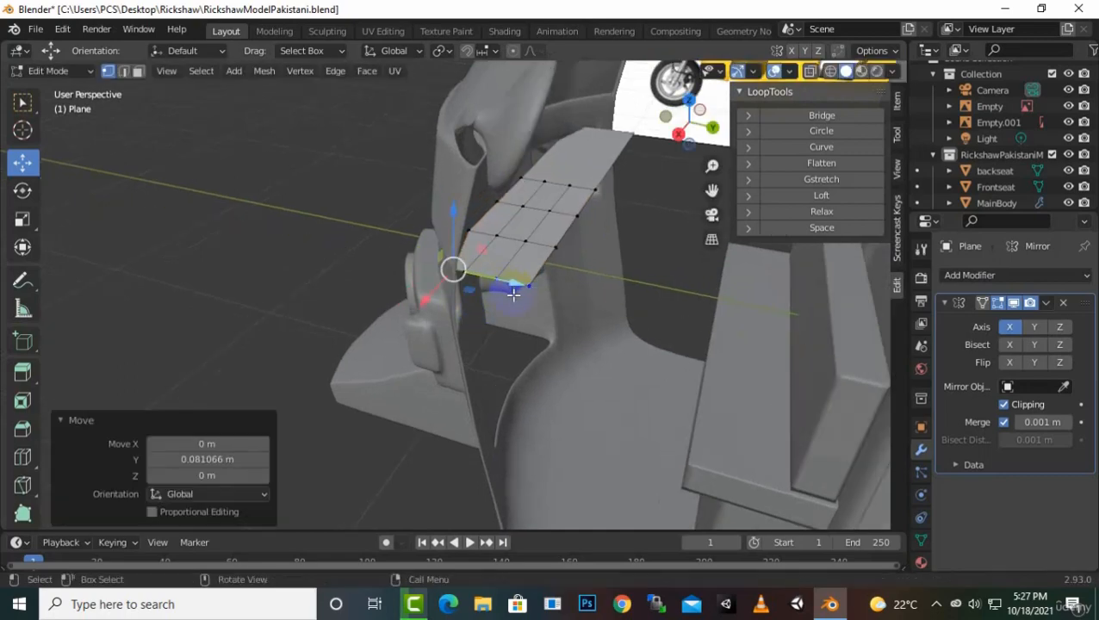
Move the outer-end vertices of the dashboard plane about 0.077 m along X toward the side panel
middle_click_drag(510, 289, 515, 324)
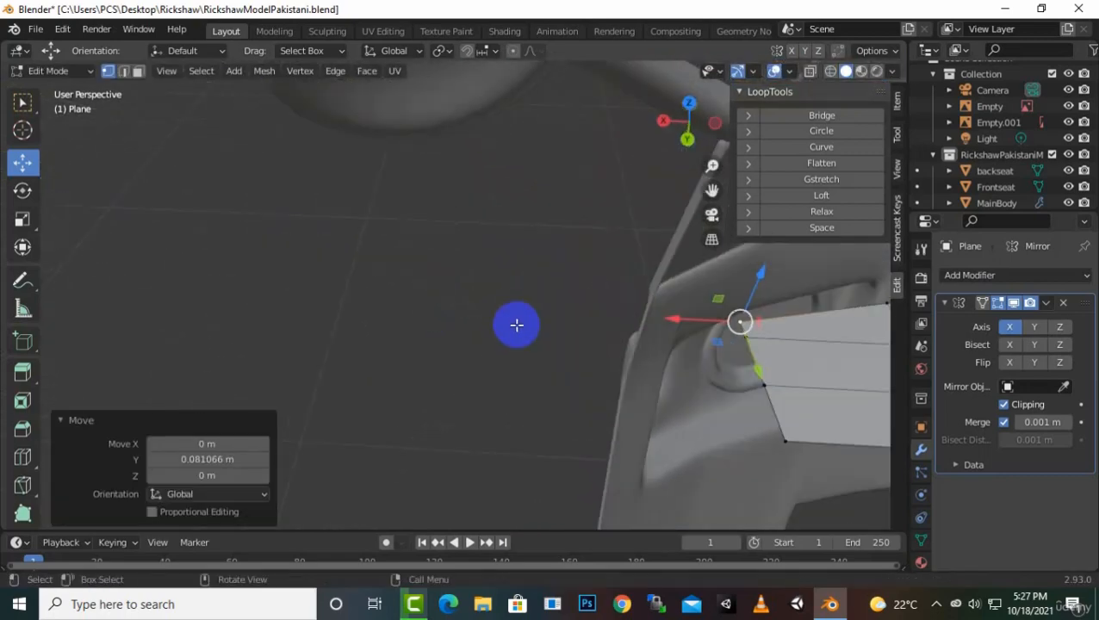
left_click_drag(824, 474, 696, 299)
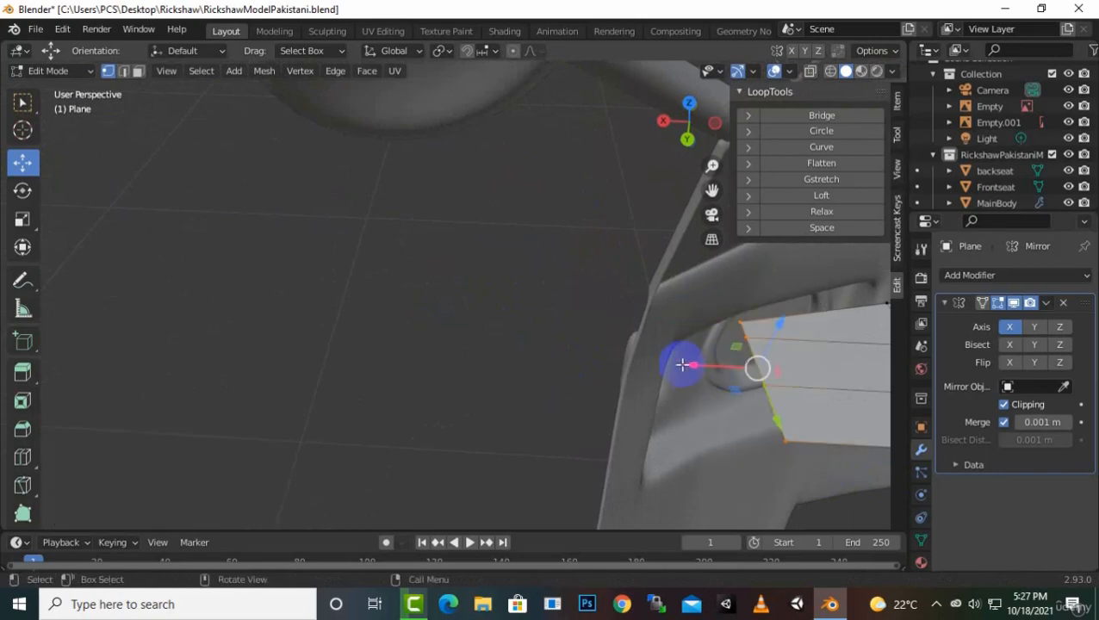
left_click_drag(682, 363, 638, 378)
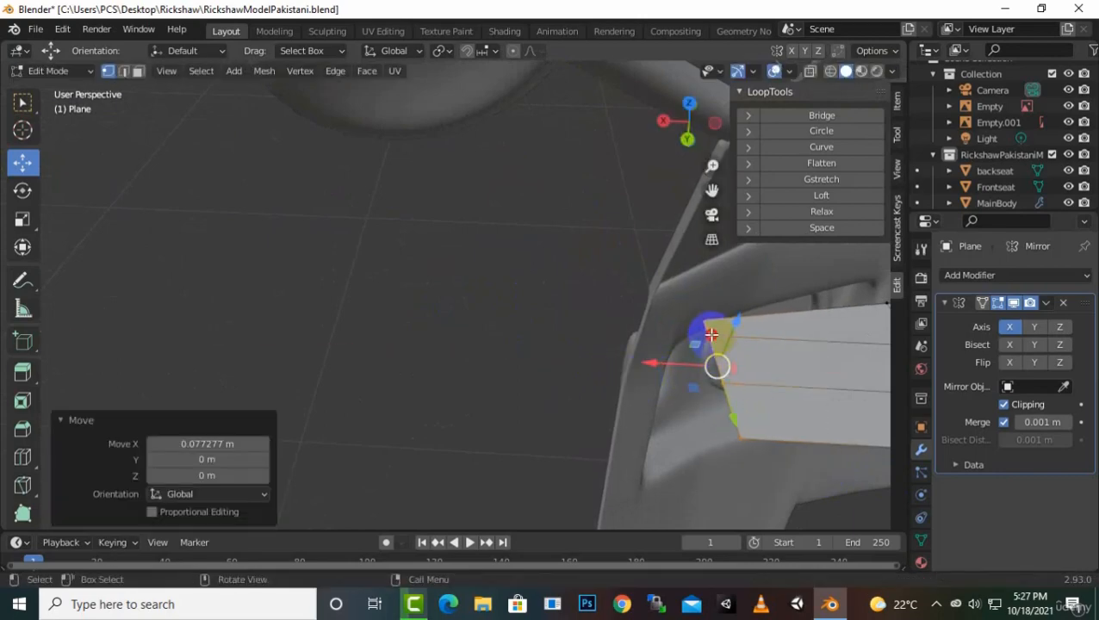
Stretch the outer-end vertices behind the front corner individually along X, the third by about 0.147 m and the rear one by about 0.176 m
left_click(711, 334)
left_click_drag(643, 338, 617, 339)
left_click(736, 379)
left_click_drag(656, 378, 564, 392)
left_click(739, 438)
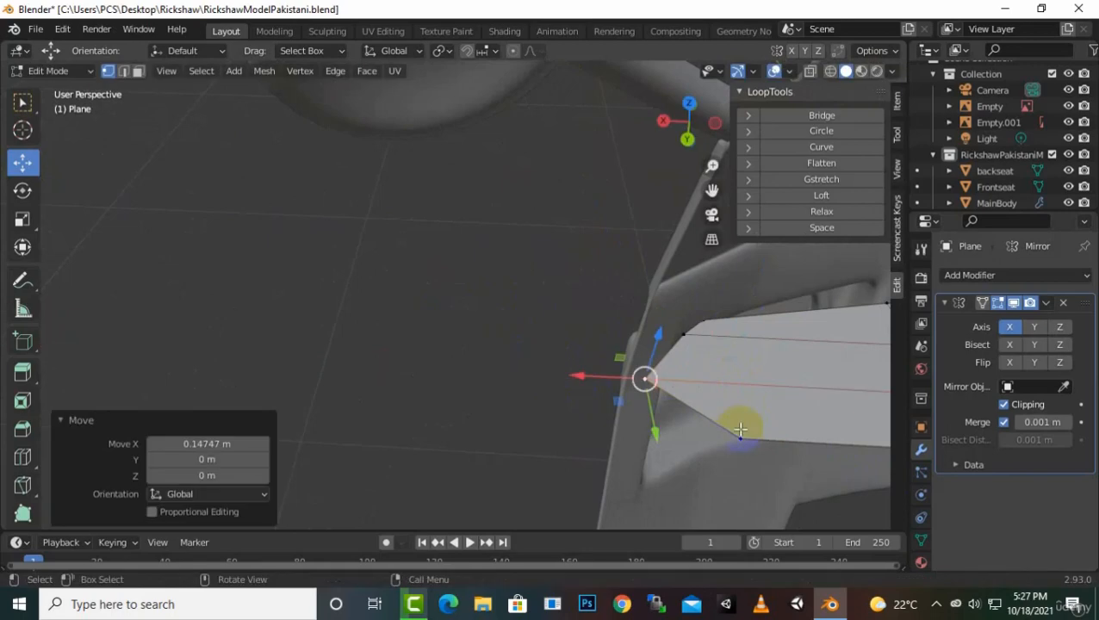
left_click_drag(677, 438, 560, 451)
Select the rear strip of the dashboard plane and move it forward along Y
middle_click_drag(601, 356, 570, 359)
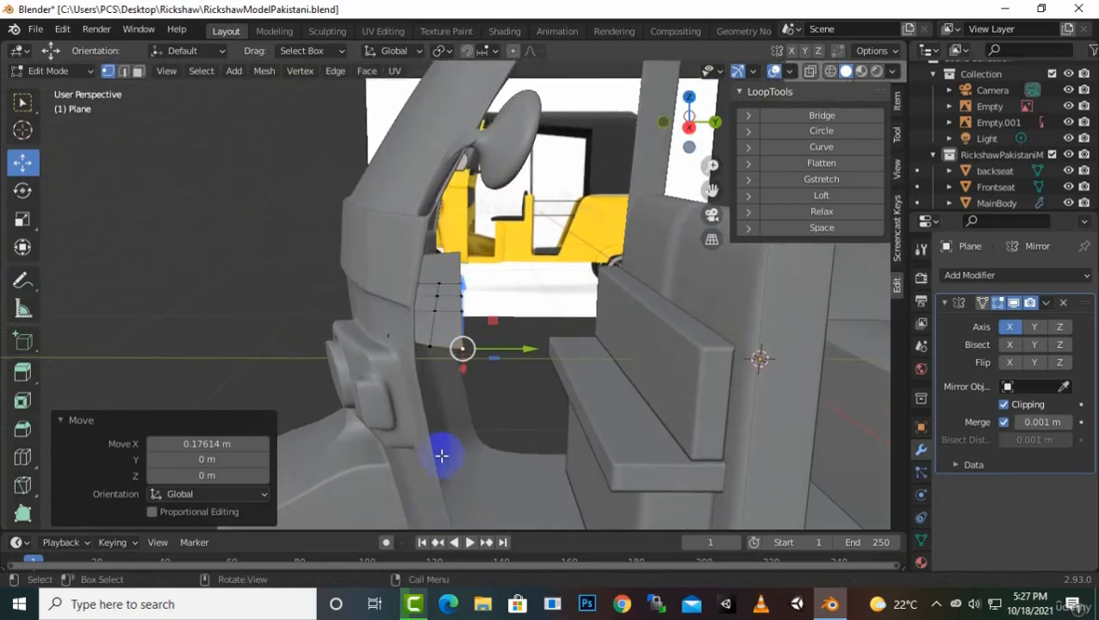
middle_click_drag(463, 379, 544, 319)
left_click(474, 343, "alt")
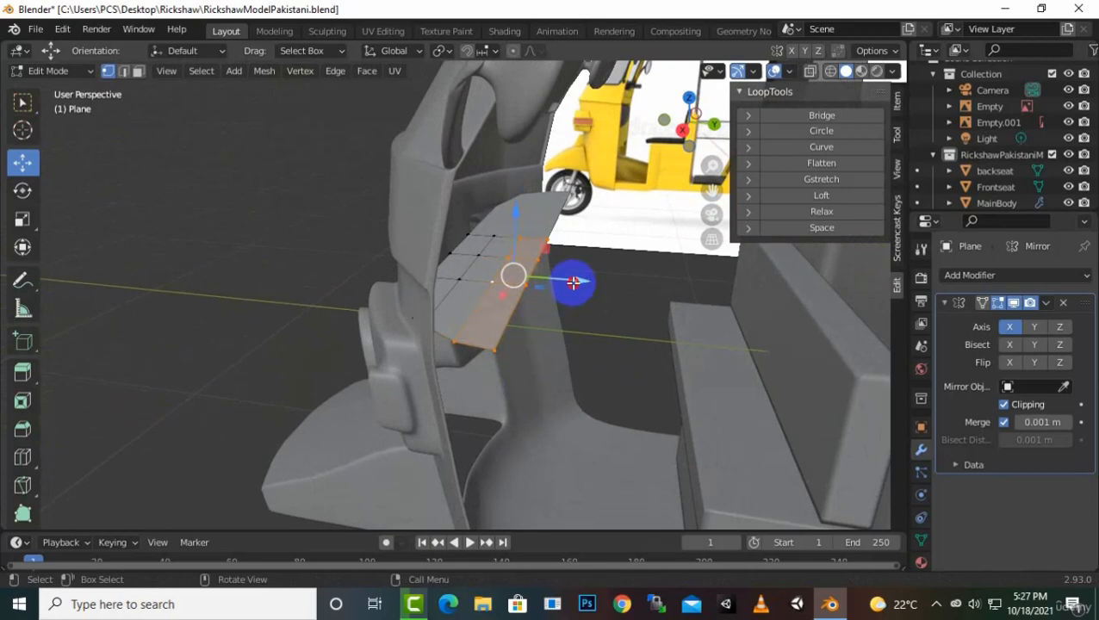
left_click_drag(573, 281, 549, 284)
Adjust the two rearmost outer-end vertices along X to meet the side panel, moving the rear corner about 0.051 m
middle_click_drag(572, 312, 504, 337)
left_click(513, 319)
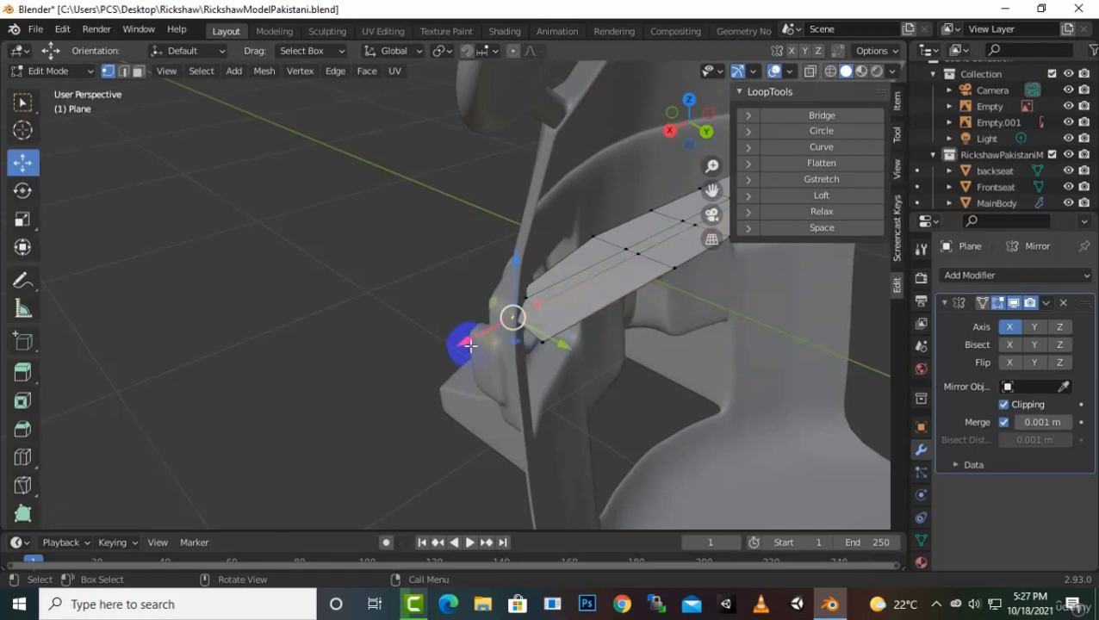
left_click_drag(470, 344, 573, 369)
mouse_move(484, 363)
left_mouse_down()
mouse_move(454, 368)
mouse_move(471, 370)
left_mouse_up()
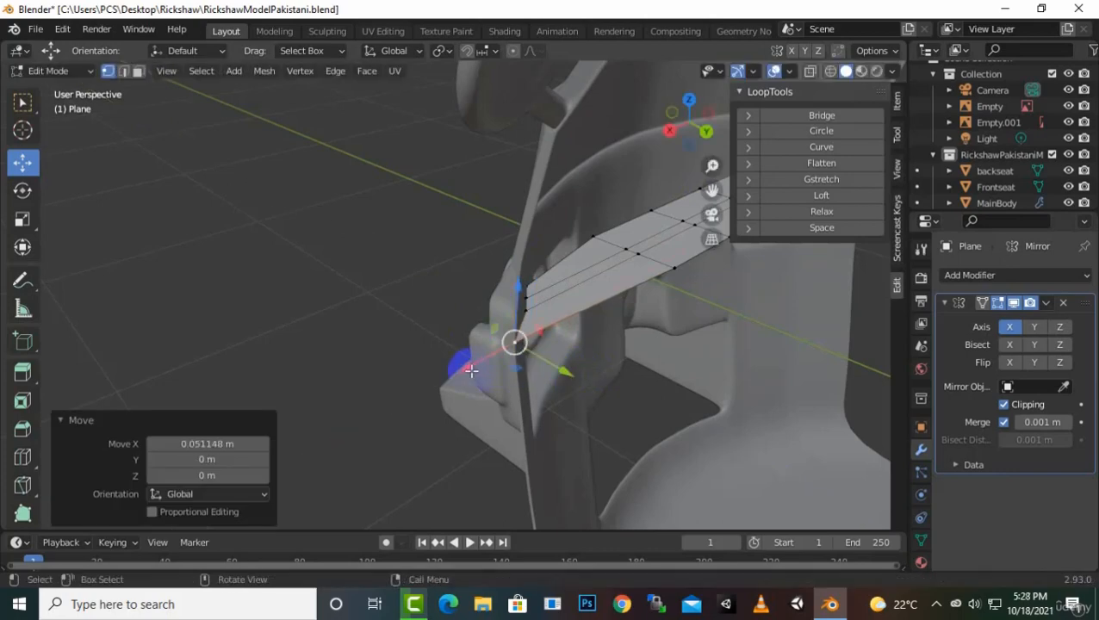
Move the dashboard's rear outer corner vertex forward along Y to fit the side panel
middle_click_drag(472, 371, 482, 346)
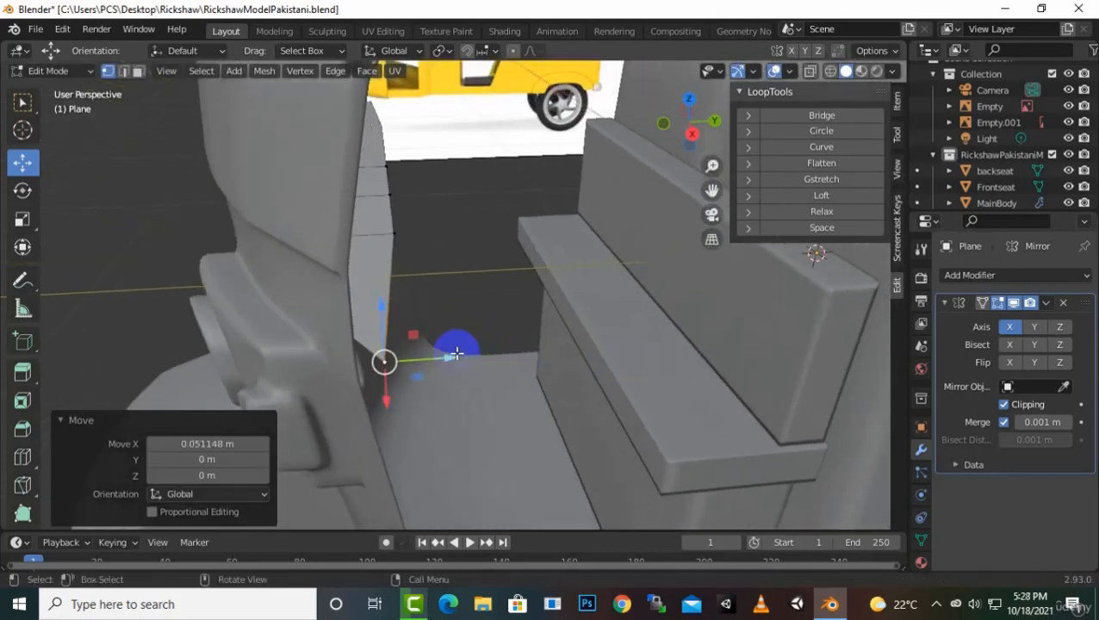
left_click_drag(448, 357, 400, 368)
left_click_drag(351, 403, 351, 382)
Select the remaining rear-edge vertices of the dashboard and move them about -0.1 m along Y
middle_click_drag(351, 382, 631, 239)
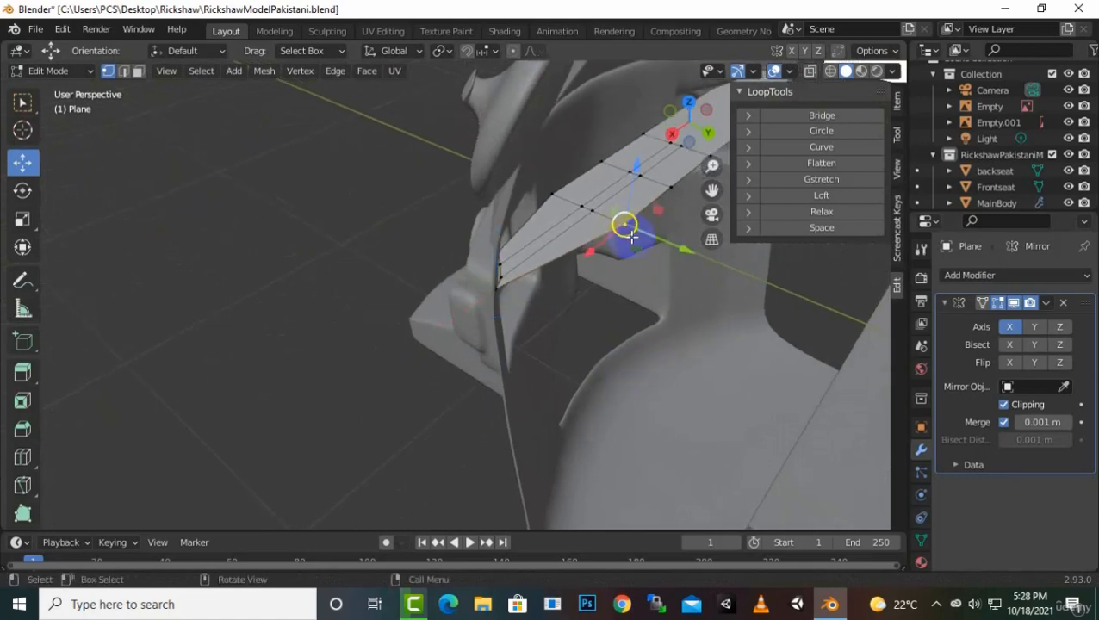
left_click(670, 188)
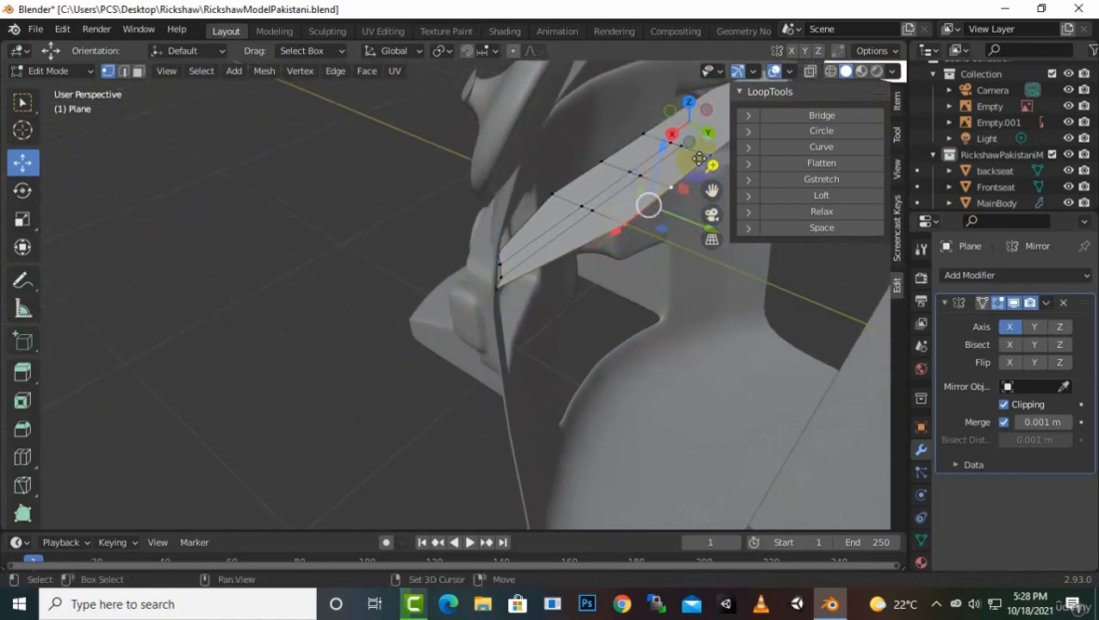
middle_click_drag(689, 153, 634, 129)
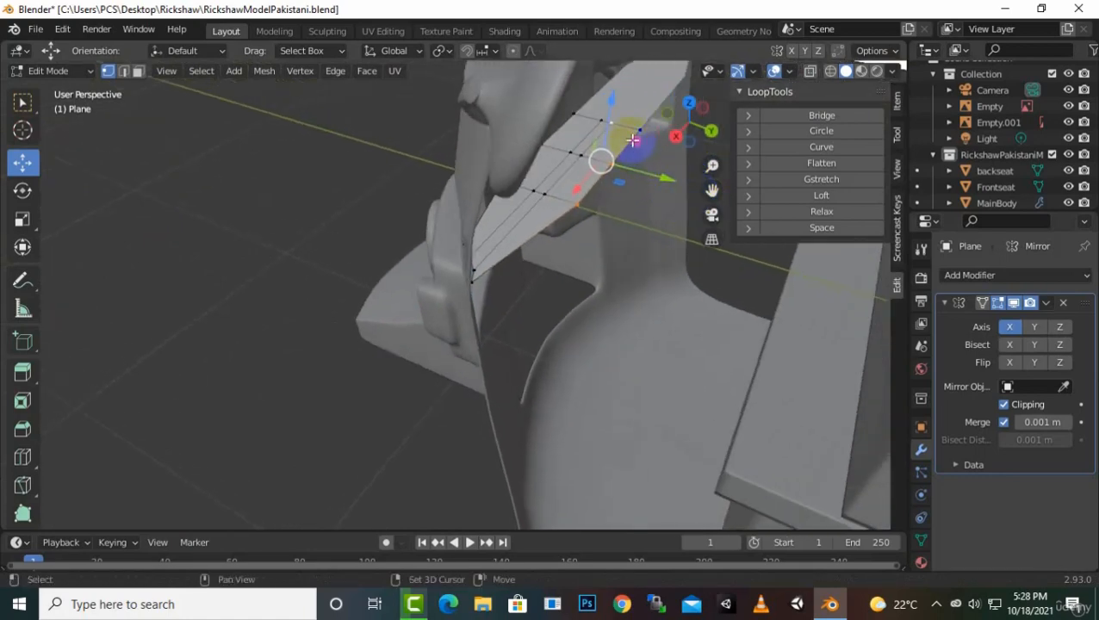
left_click(641, 128, "shift")
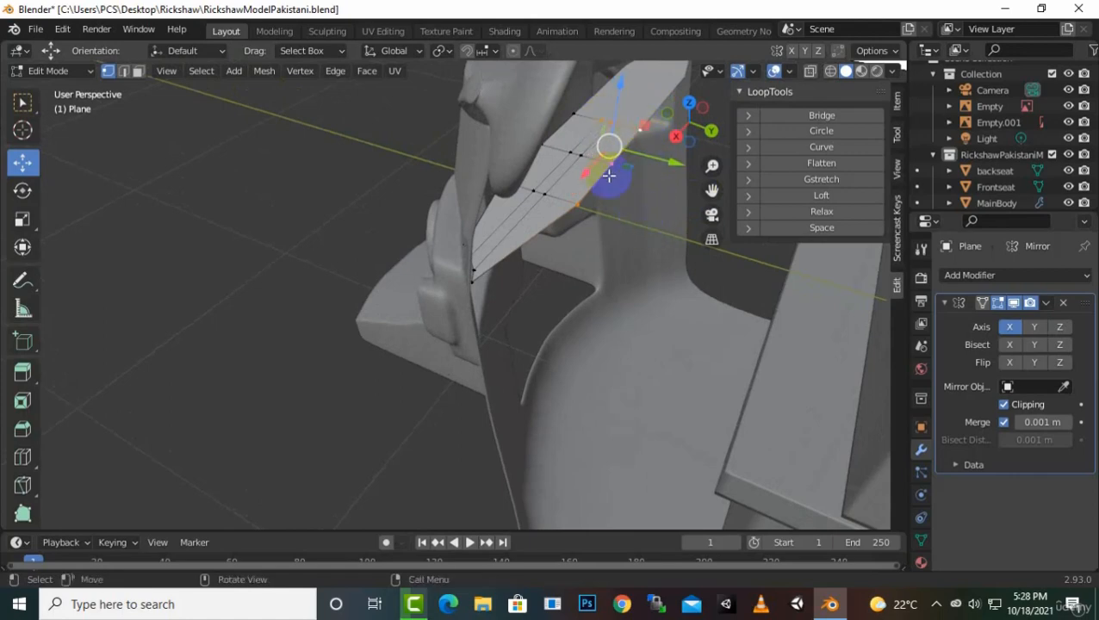
left_click_drag(575, 113, 622, 136, "ctrl")
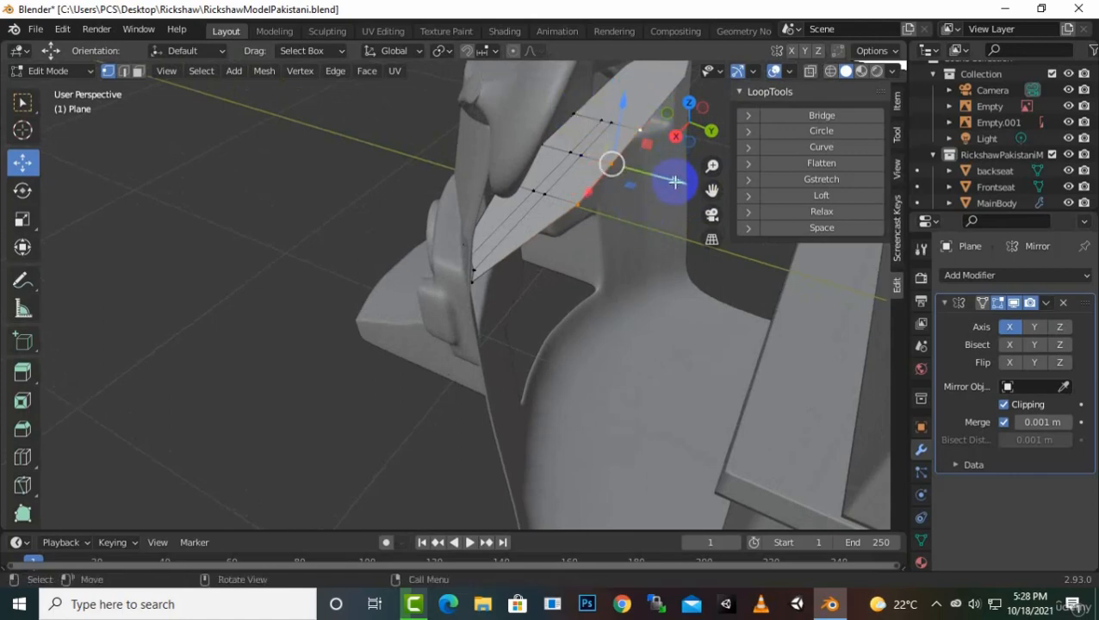
left_click_drag(675, 182, 643, 185)
middle_click_drag(643, 185, 596, 253)
left_click_drag(711, 192, 719, 195)
middle_click_drag(491, 328, 532, 308)
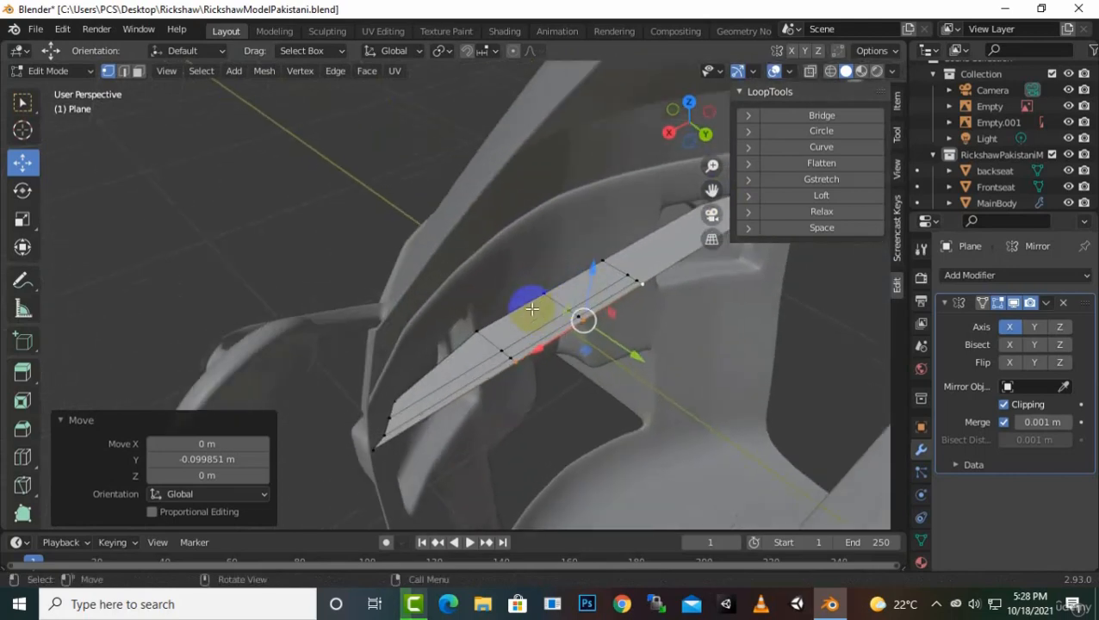
Select the three inner front-edge vertices and move them about -0.109 m along Y toward the front panel
left_click(480, 332)
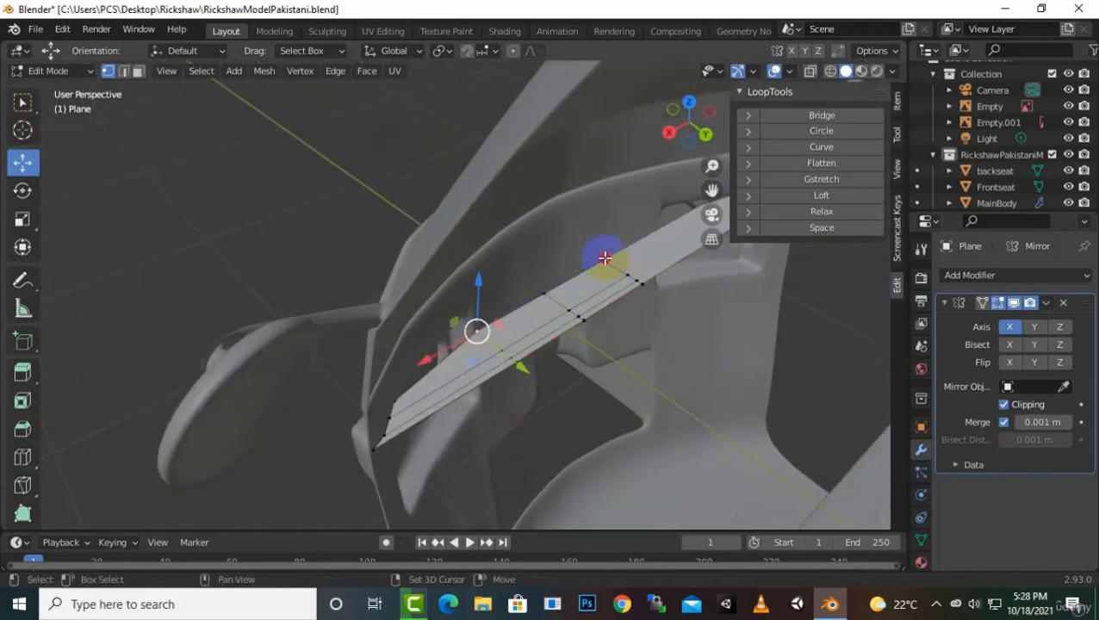
left_click(606, 258, "shift")
left_click(583, 321, "shift")
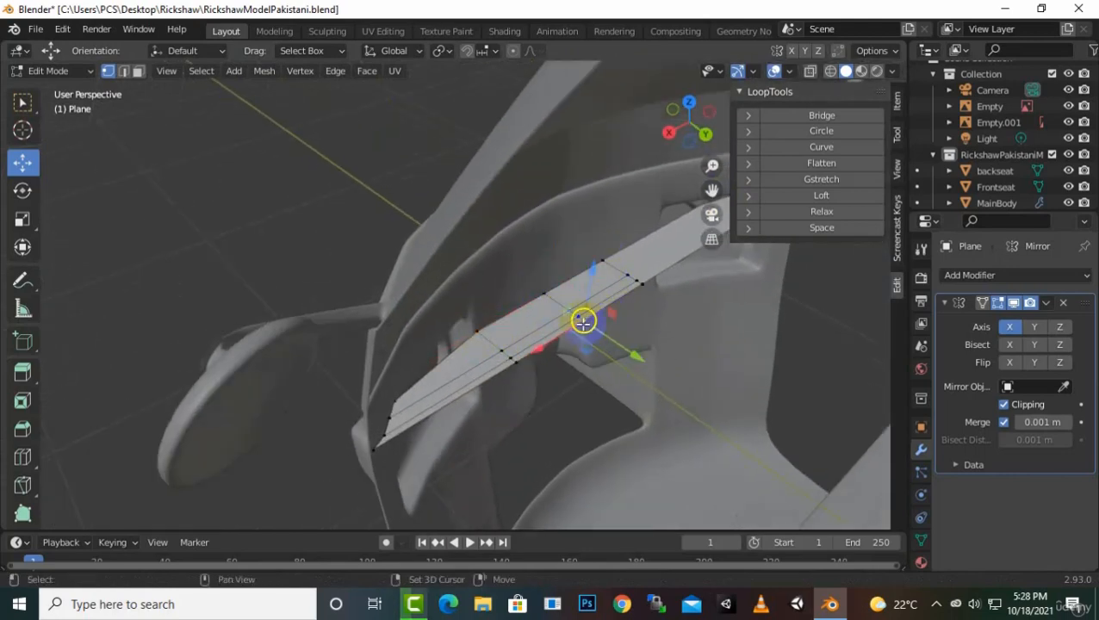
left_click(544, 299, "shift")
left_click(609, 258)
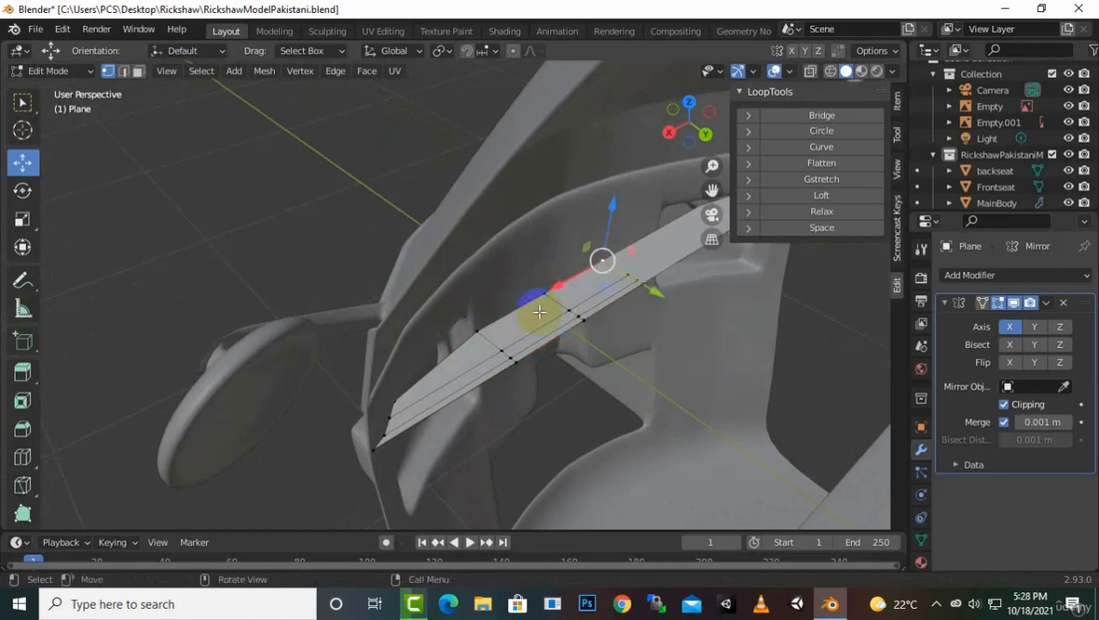
left_click(497, 338, "ctrl")
key("g")
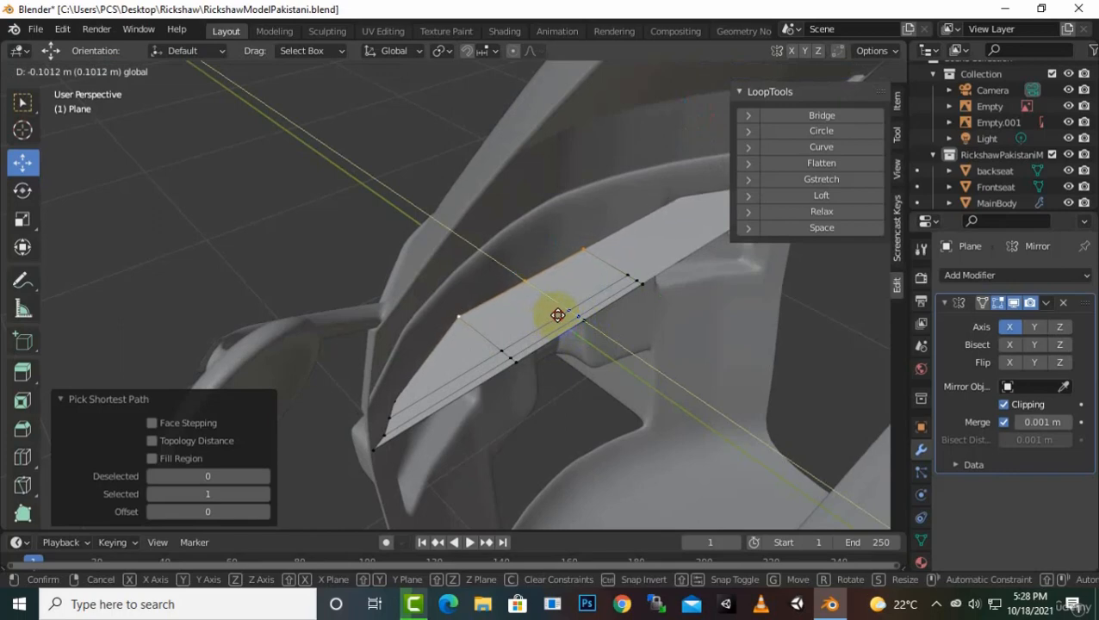
left_click(557, 314)
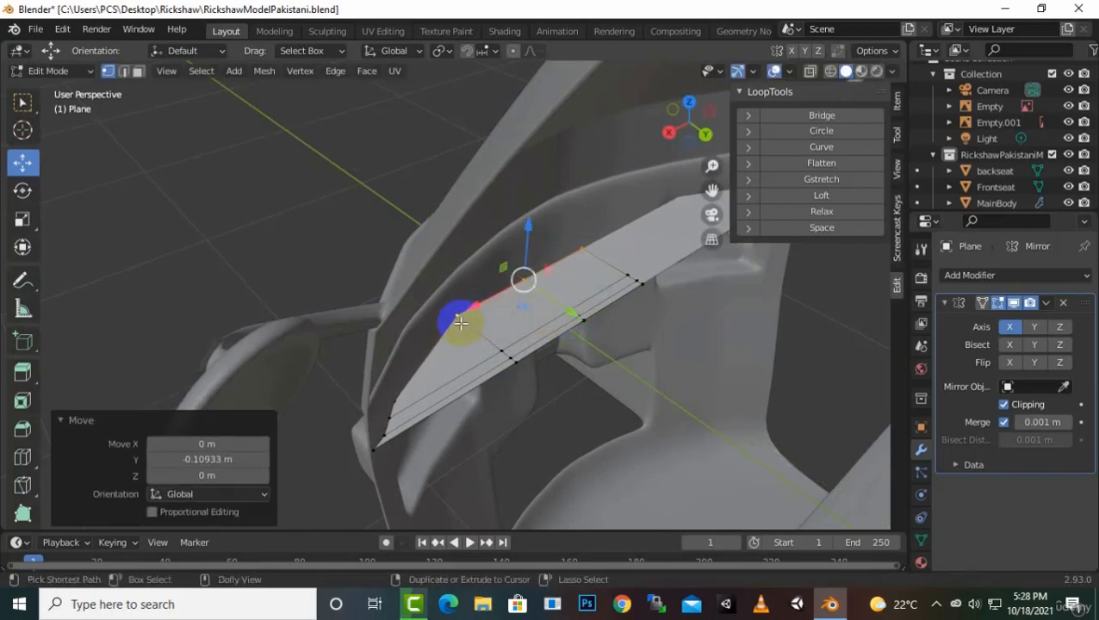
Move the two front-edge vertices nearest the centre about -0.094 m along Y, and the centre vertex a further -0.032 m
left_click(599, 297)
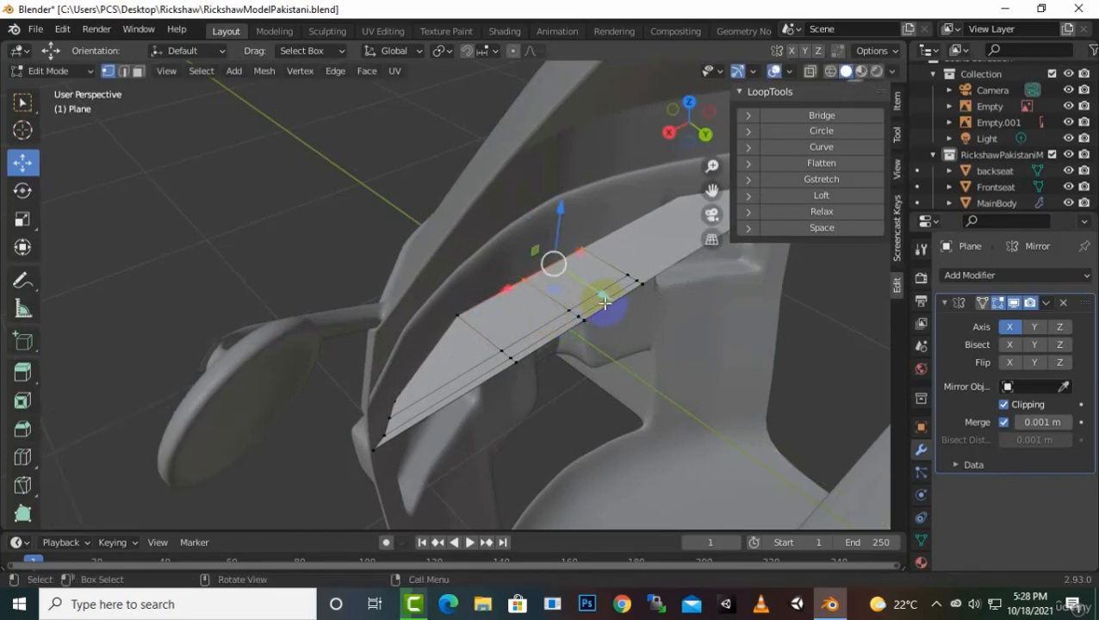
key("g")
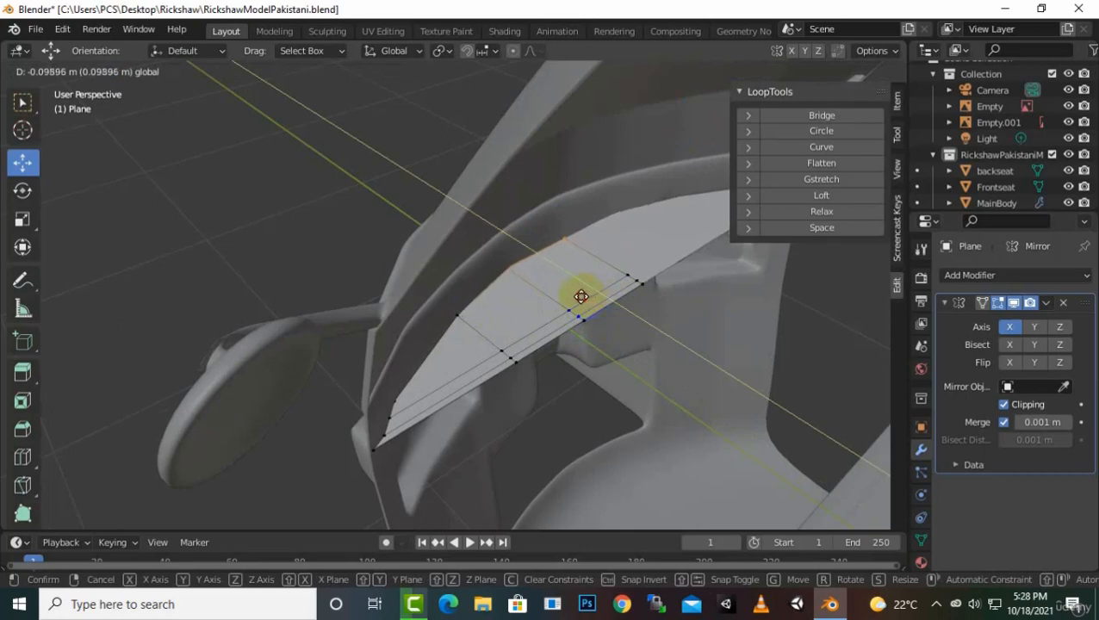
left_click(583, 296)
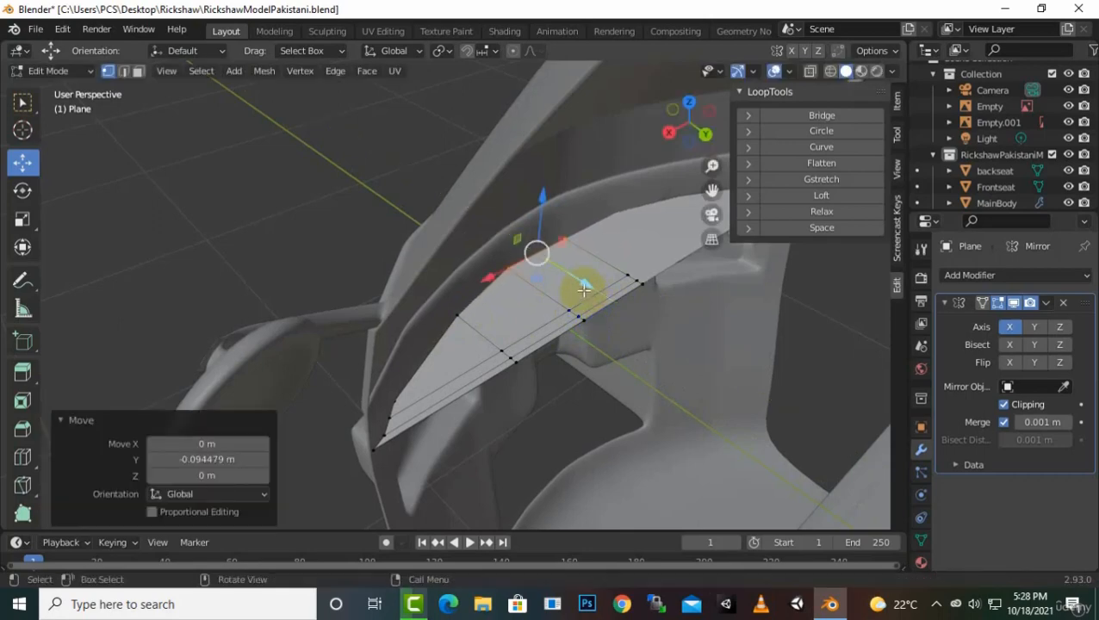
left_click(569, 242, "shift")
left_click(566, 243)
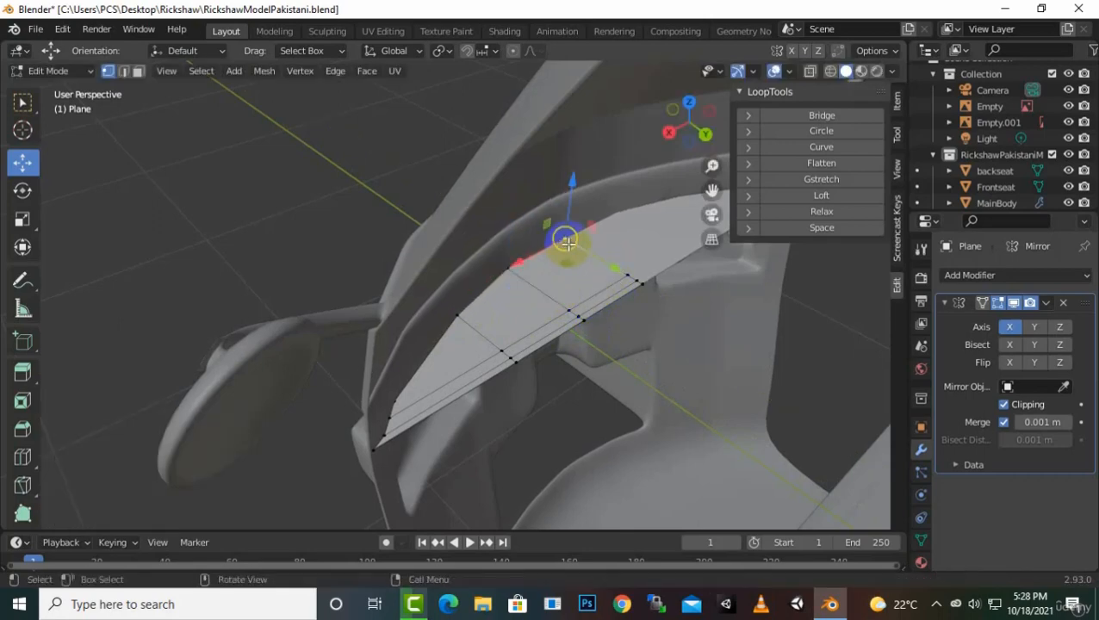
left_click_drag(621, 272, 613, 265)
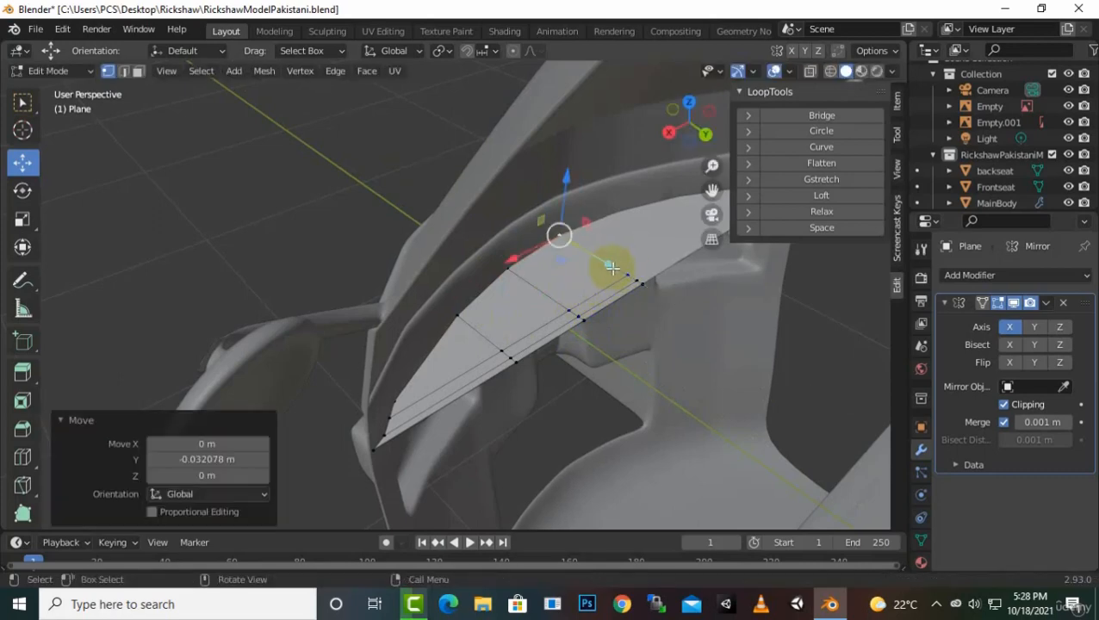
middle_click_drag(613, 265, 360, 446)
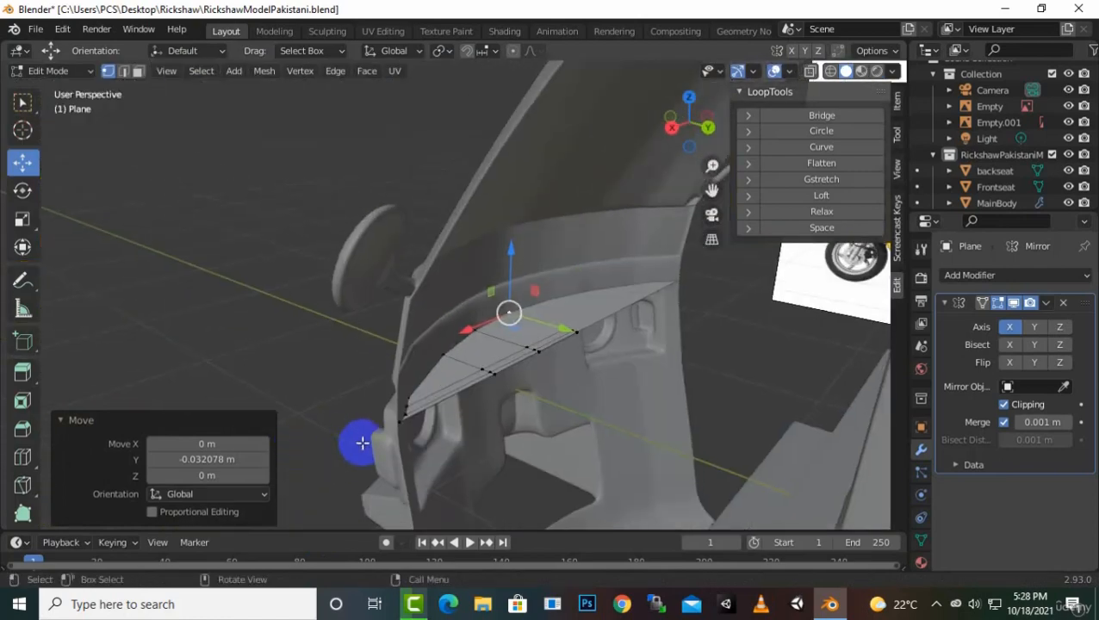
Shift the whole dashboard mesh slightly along Y and move the outer-end vertex beside the rear corner about -0.016 m along Y
key("a")
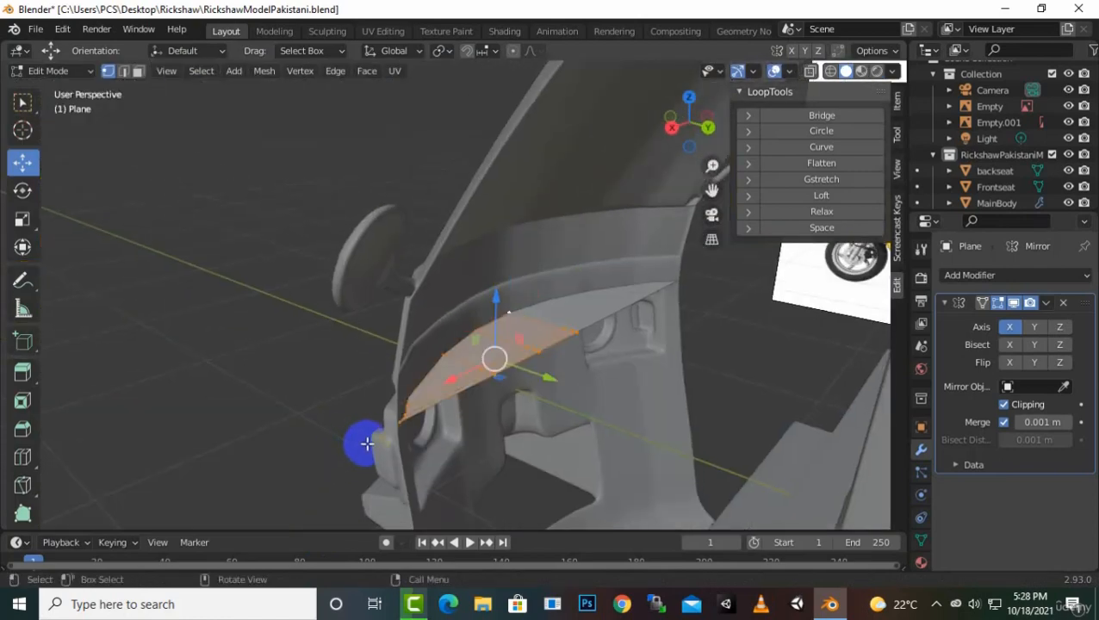
left_click(552, 378)
left_click_drag(557, 379, 552, 385)
middle_click_drag(552, 385, 336, 490)
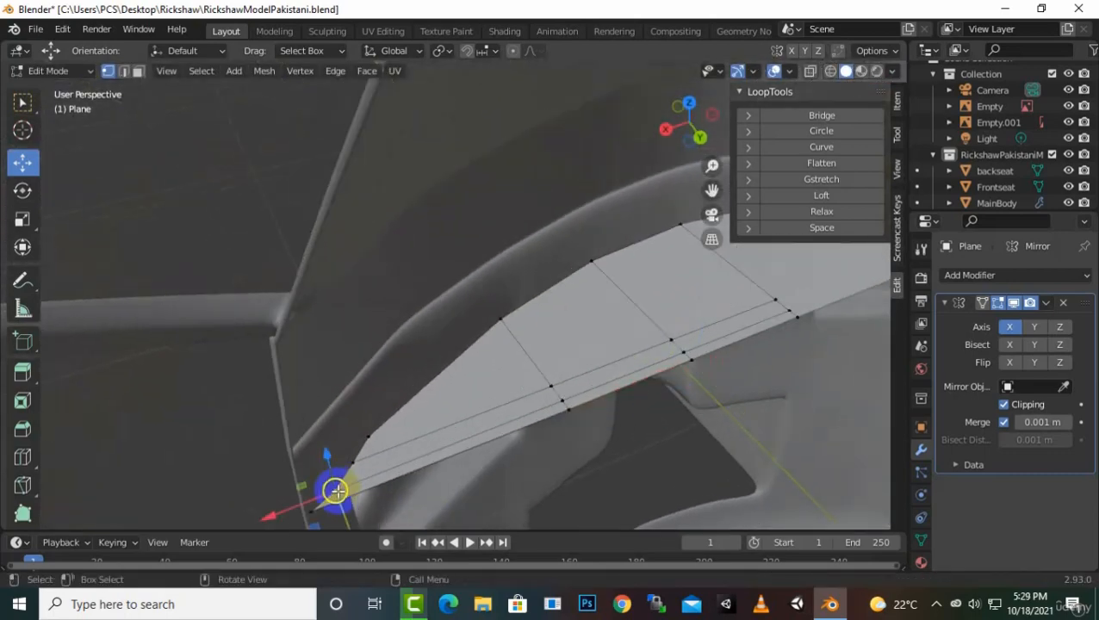
left_click_drag(346, 513, 341, 502)
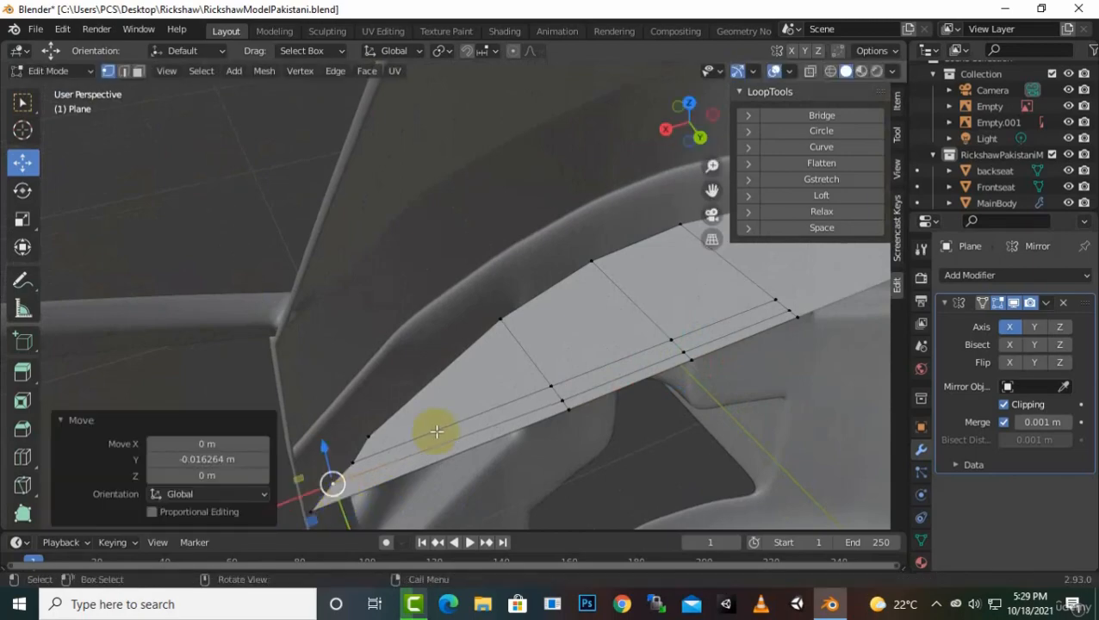
middle_click_drag(404, 449, 546, 461)
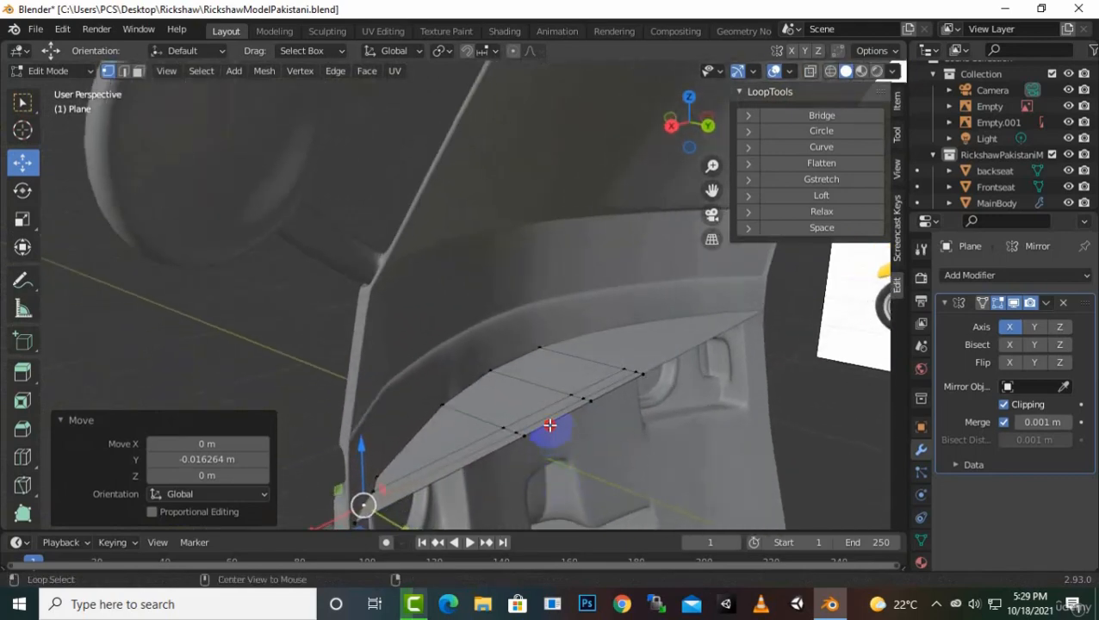
Switch to edge selection and move the entire dashboard mesh along Y, clear of the front panel
left_click(549, 425, "alt")
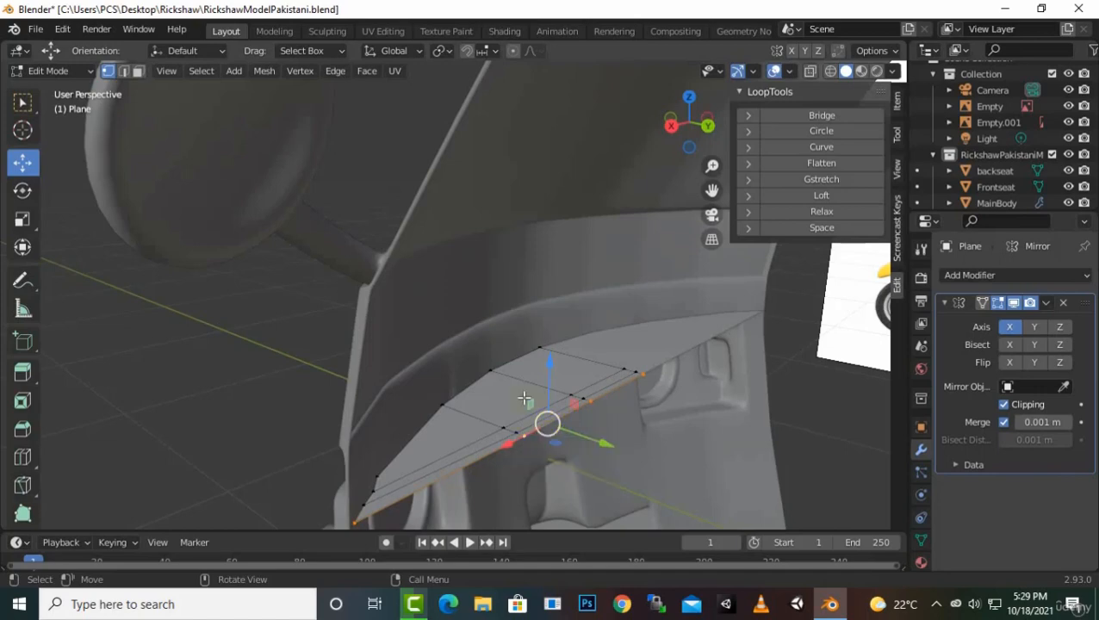
left_click(129, 73)
scroll(313, 155, "down", 3)
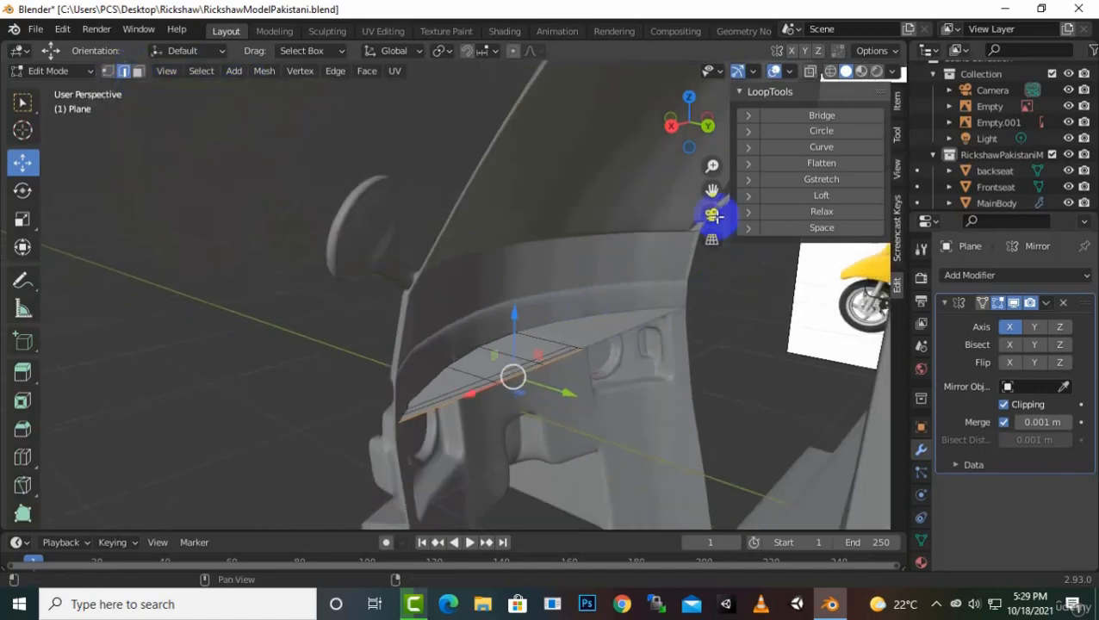
key("a")
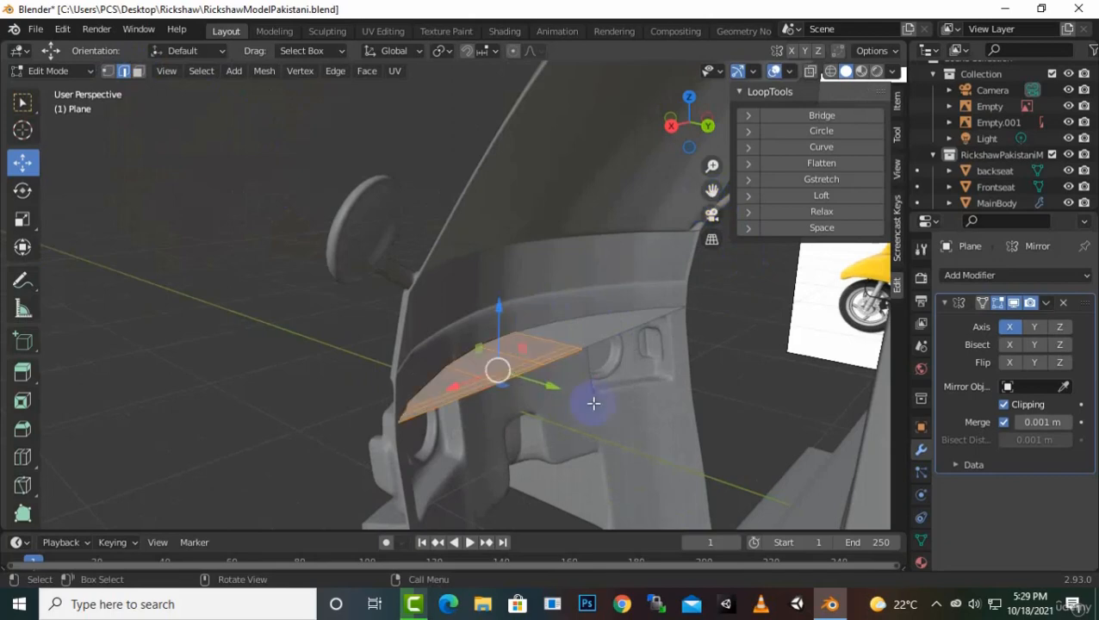
left_click_drag(555, 389, 623, 422)
Select the dashboard's straight edge loop facing the driver and extrude it about -0.126 m along Z
left_click(622, 422)
scroll(479, 471, "up", 2)
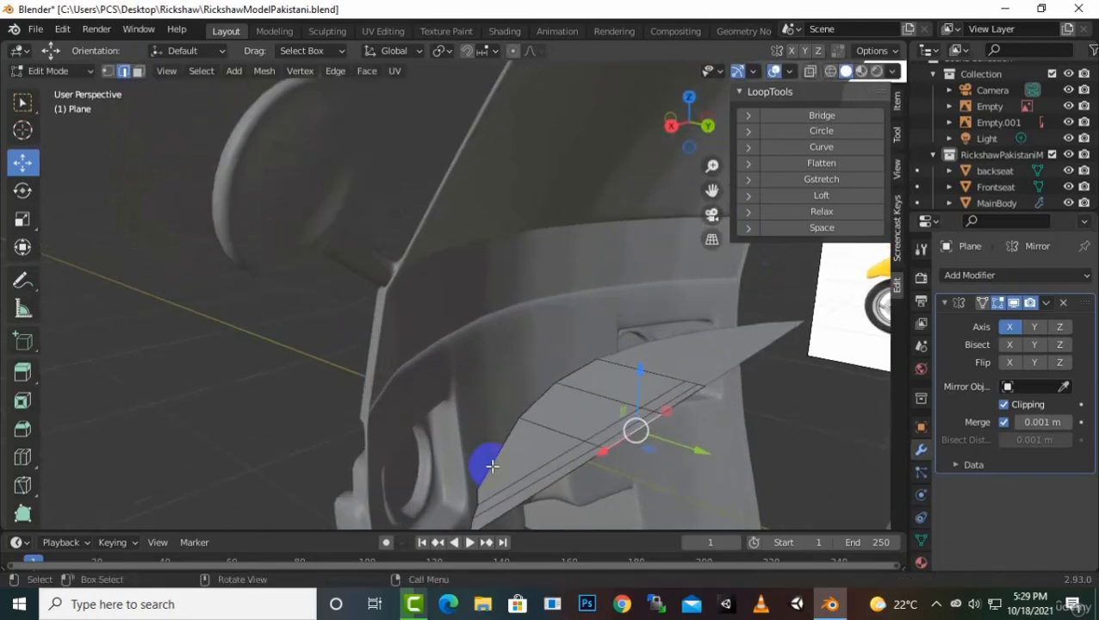
left_click(494, 465, "alt")
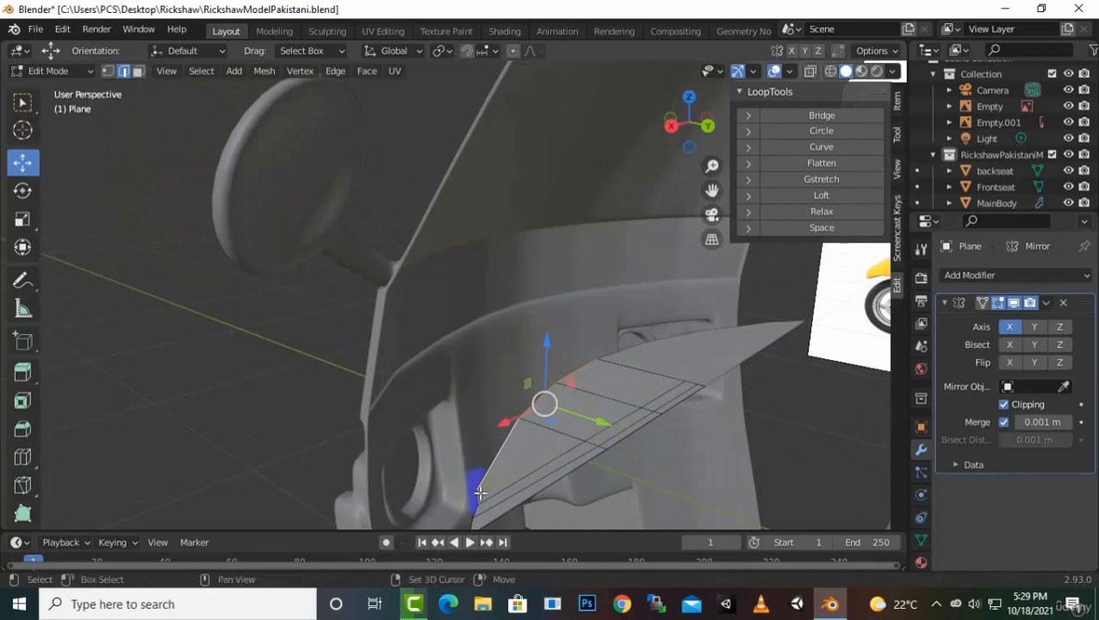
left_click(480, 474, "alt")
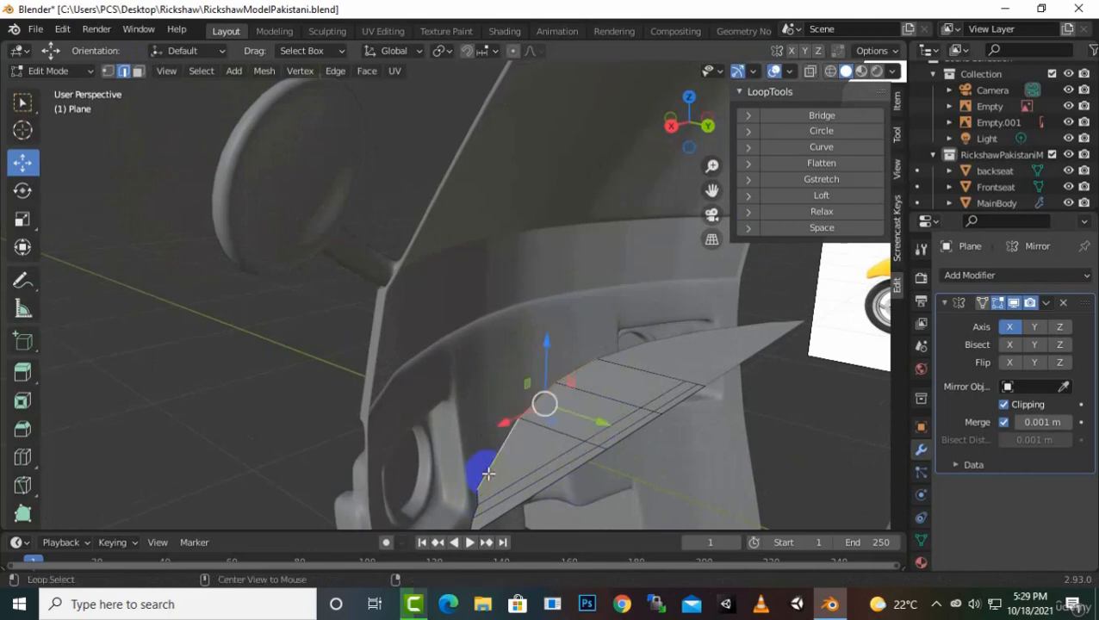
left_click(549, 495, "alt")
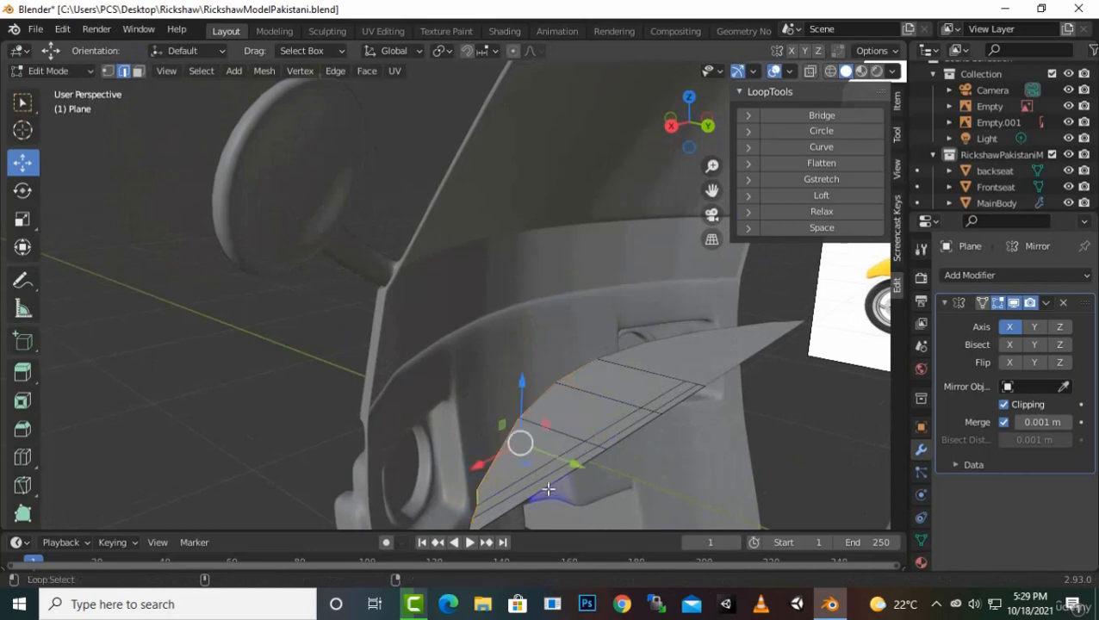
middle_click_drag(574, 491, 663, 448)
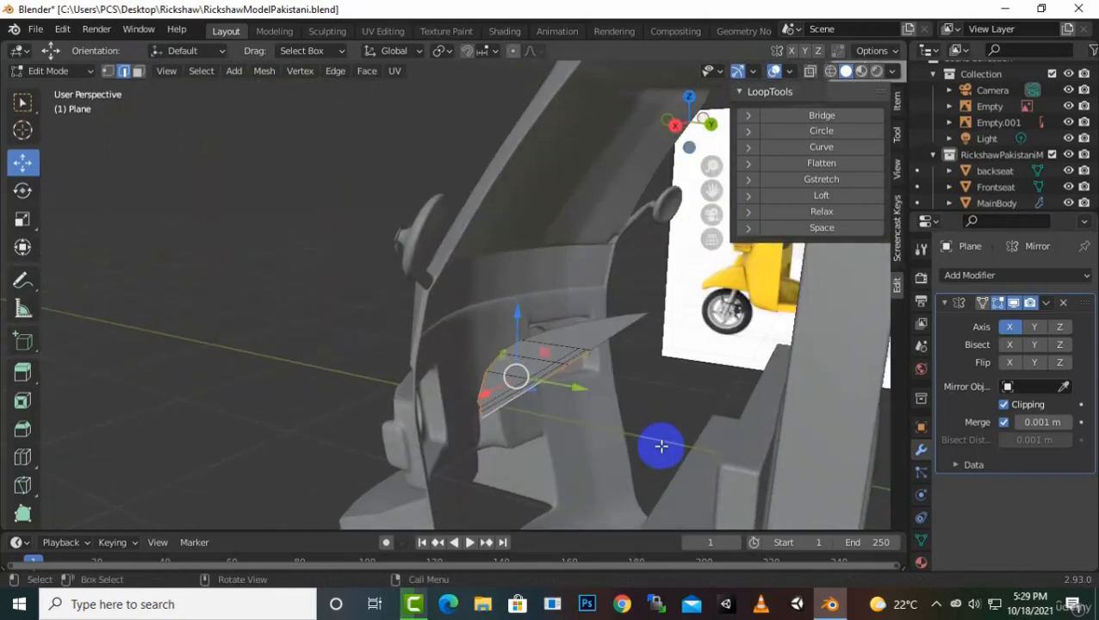
key("g")
key("z")
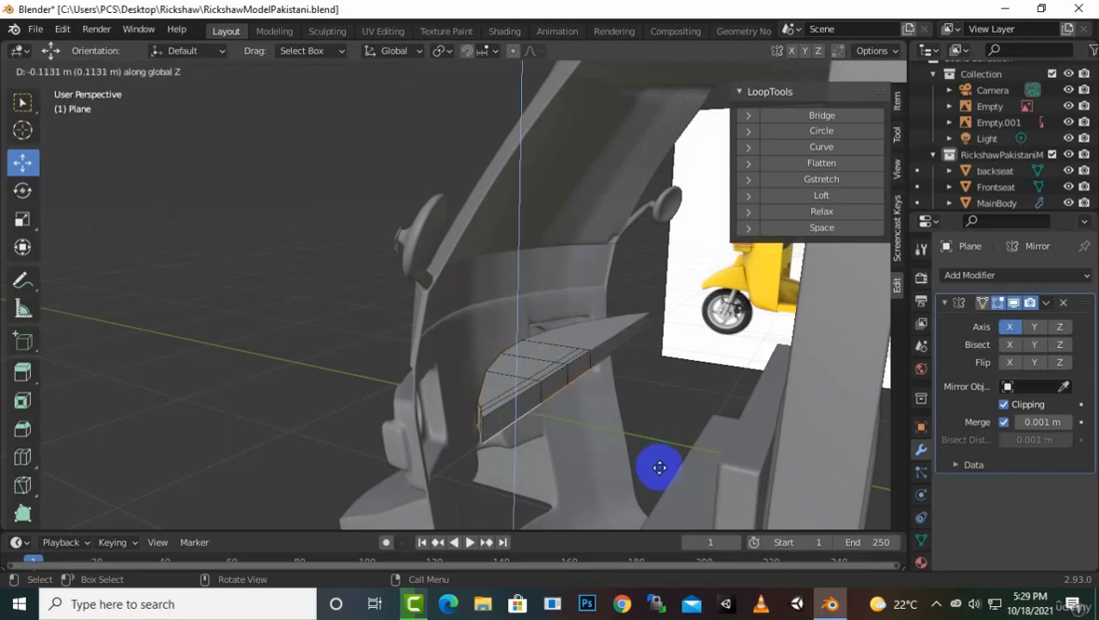
left_click(659, 470)
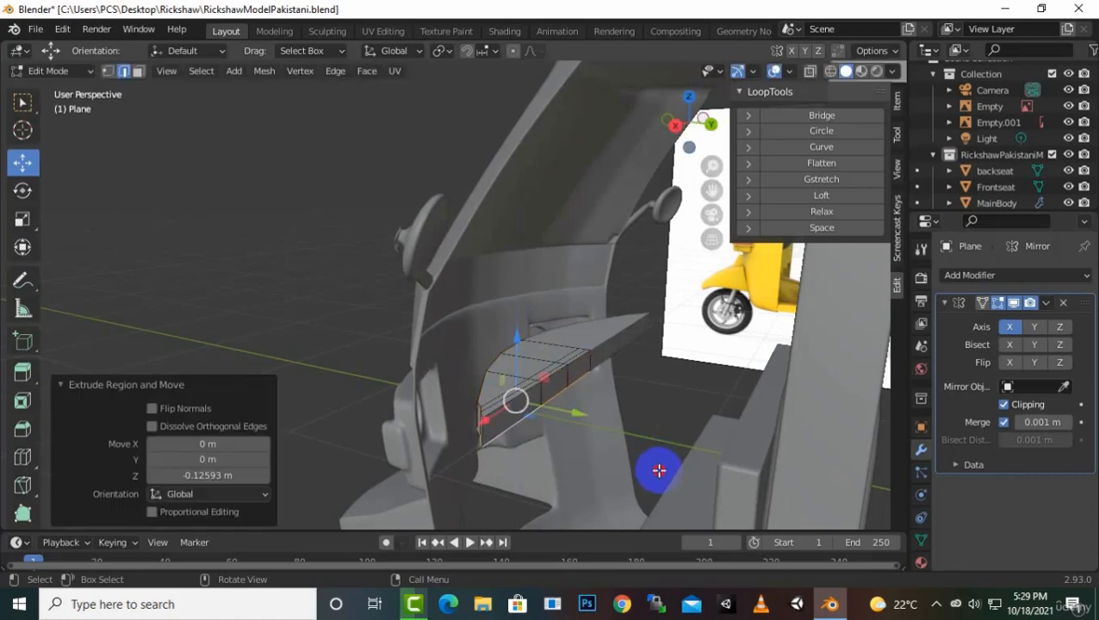
Extrude the dashboard's lower edge loop again about -0.174 m along Z to deepen the face toward the driver
key("e")
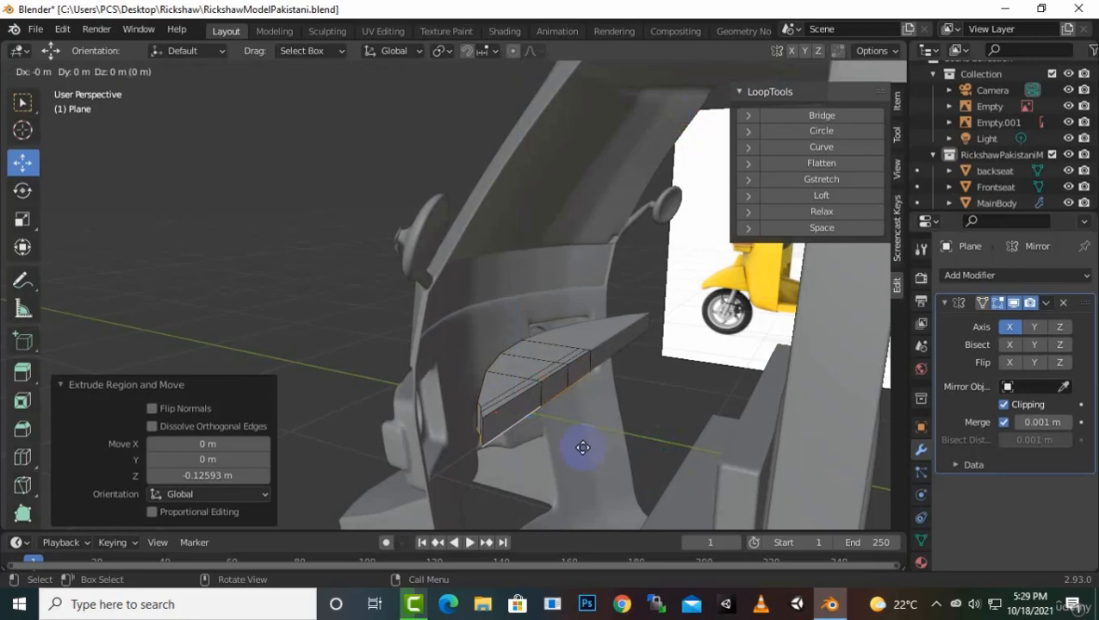
key("z")
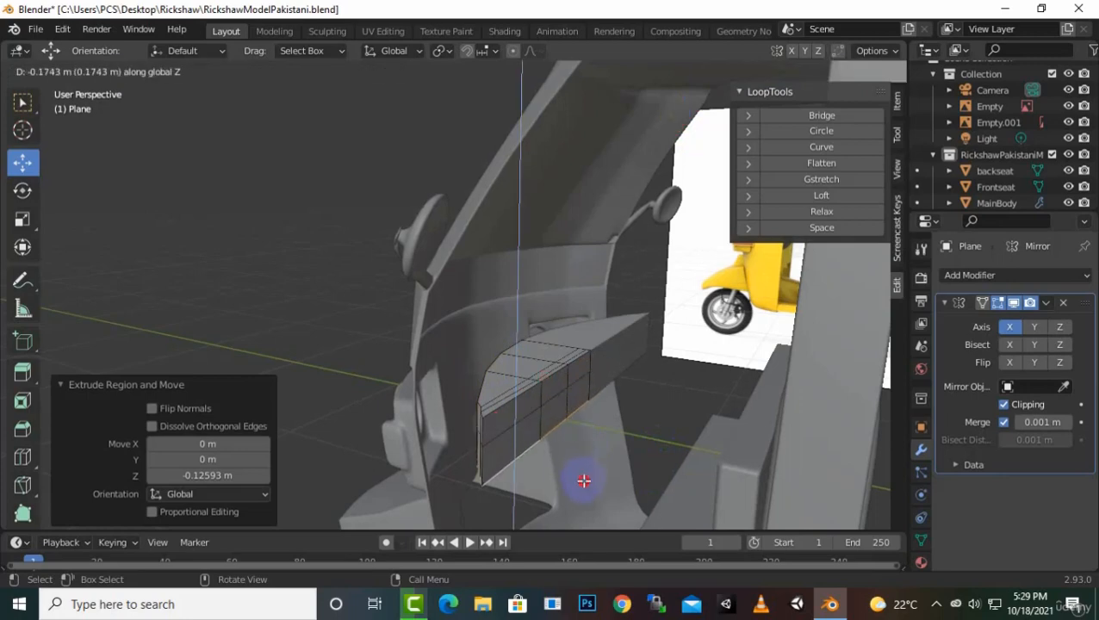
left_click(584, 481)
middle_click_drag(599, 434, 573, 451)
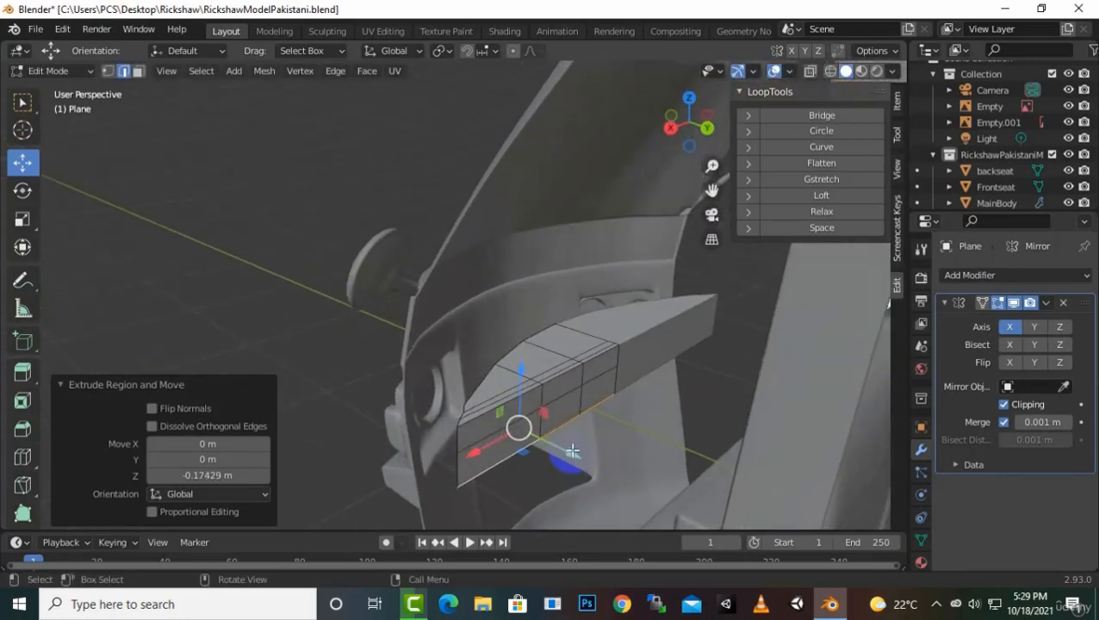
Select the whole dashboard mesh and move it about -0.359 m along Y toward the front panel
key("a")
scroll(548, 395, "down", 4)
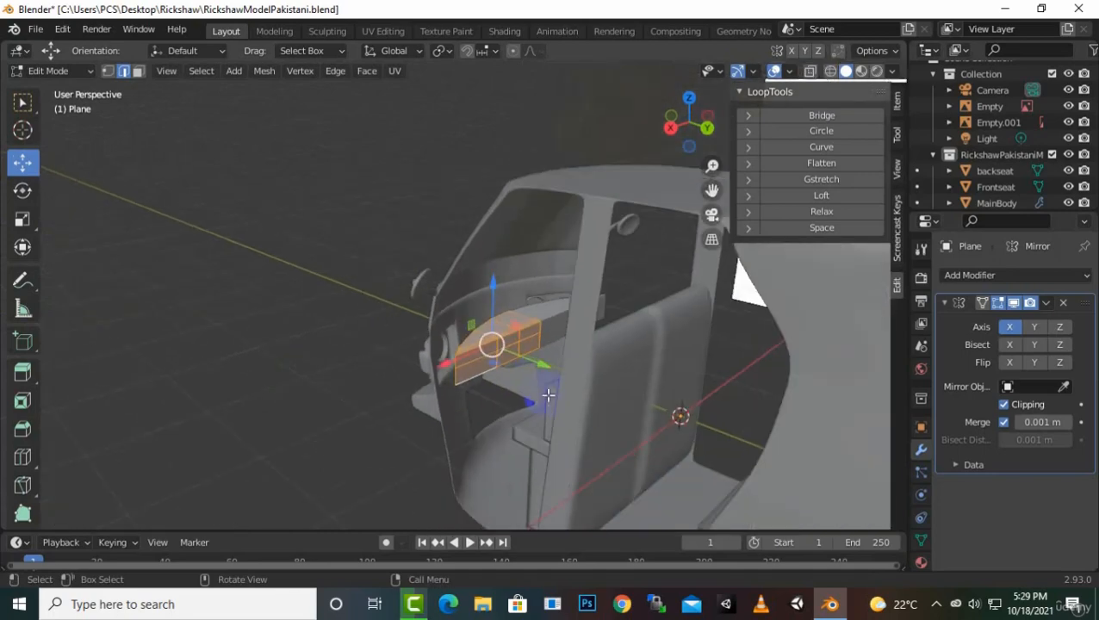
middle_click_drag(549, 394, 605, 435)
scroll(522, 366, "up", 2)
key("g")
key("y")
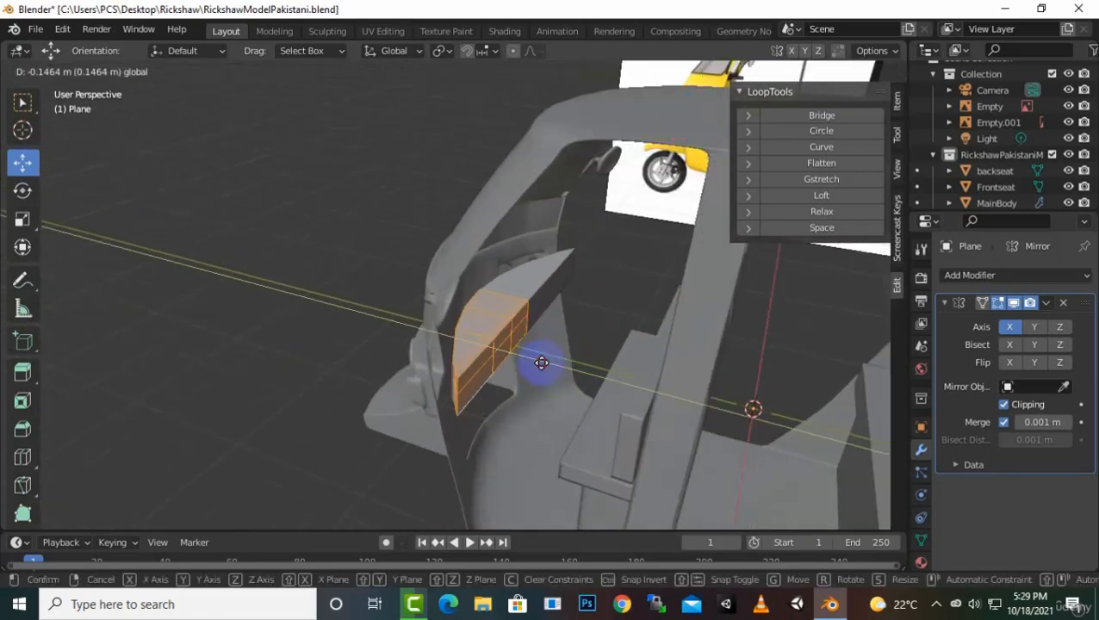
left_click(517, 360)
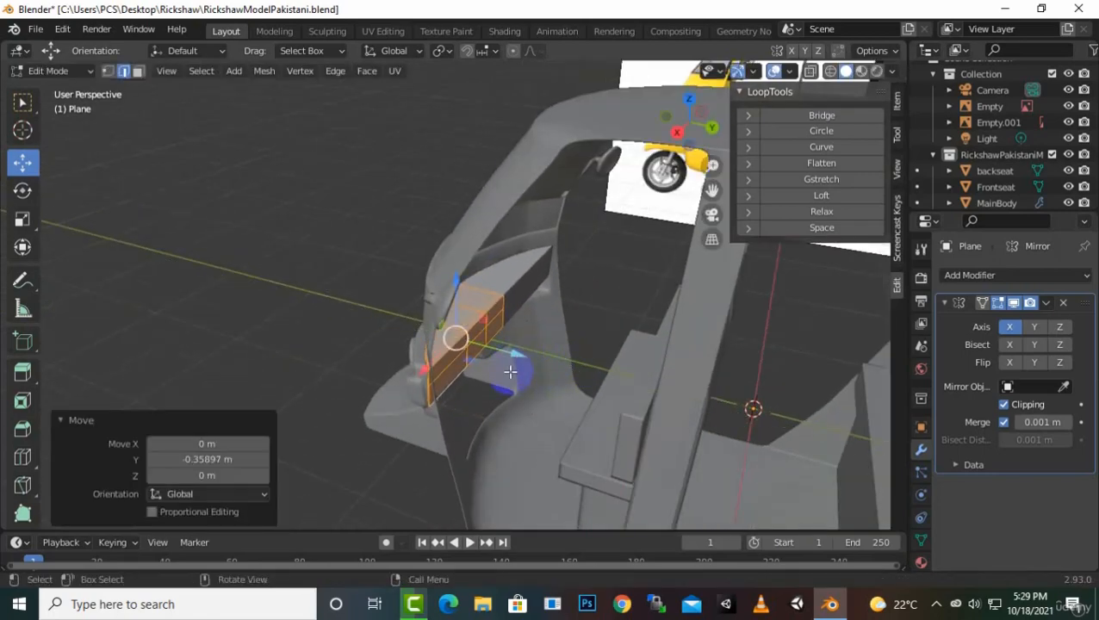
Shift the entire dashboard mesh back about 0.04 m along Y, away from the front panel
middle_click_drag(503, 373, 513, 414)
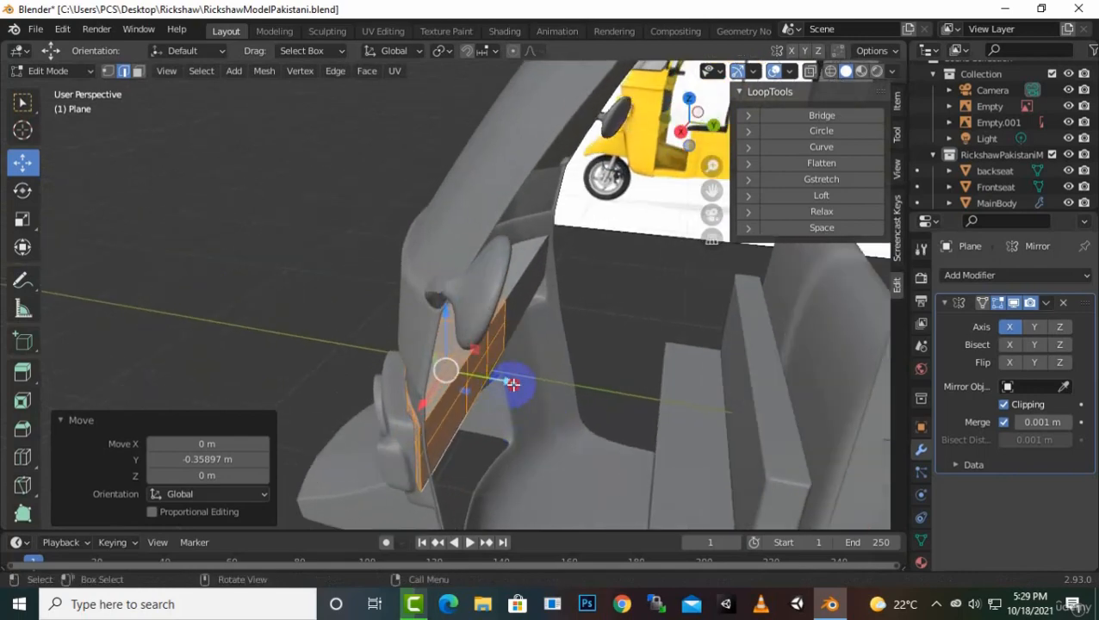
key("g")
key("y")
left_click(524, 385)
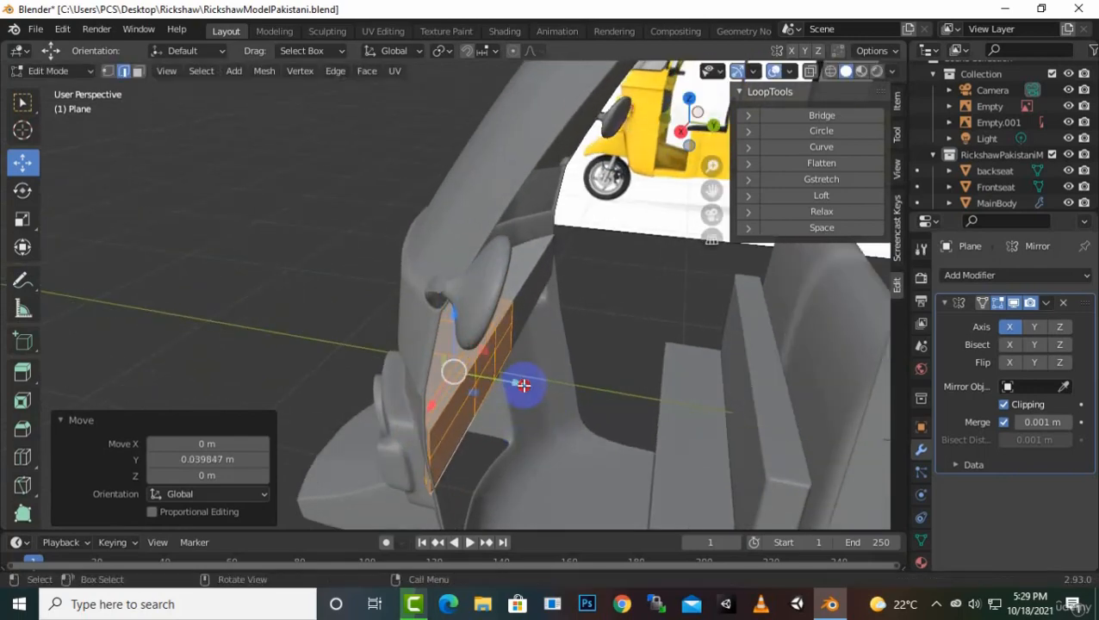
Select the bottom edge loop of the dashboard's driver-facing side and move it slightly along Y toward the seat
middle_click_drag(524, 385, 437, 468)
key("super")
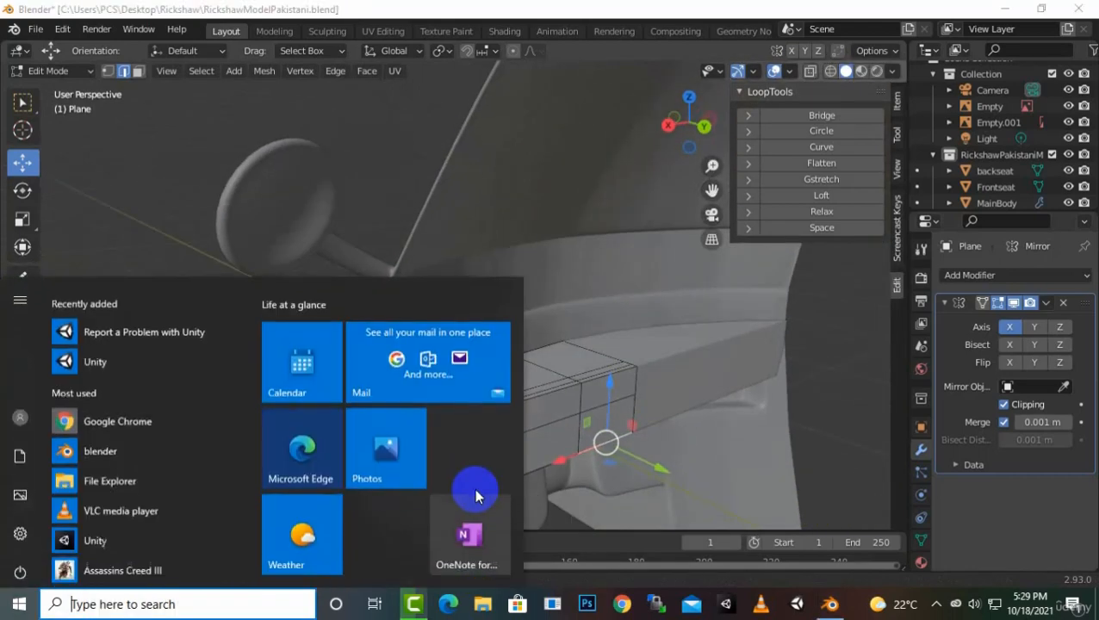
key("super")
middle_click_drag(564, 442, 515, 463)
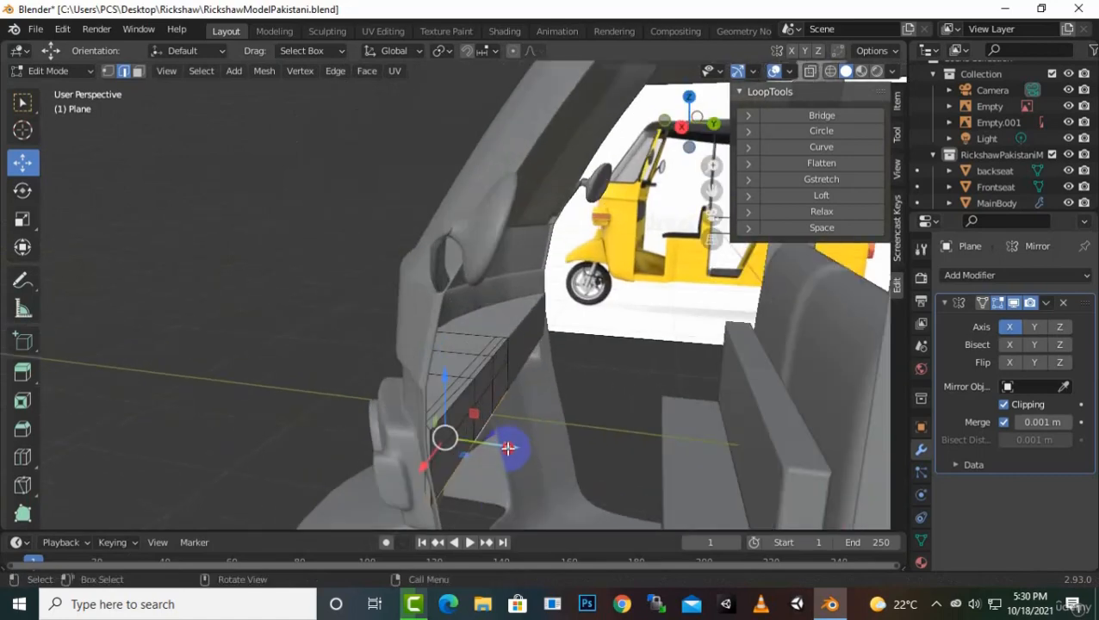
left_click_drag(508, 447, 518, 448)
middle_click_drag(518, 448, 545, 430)
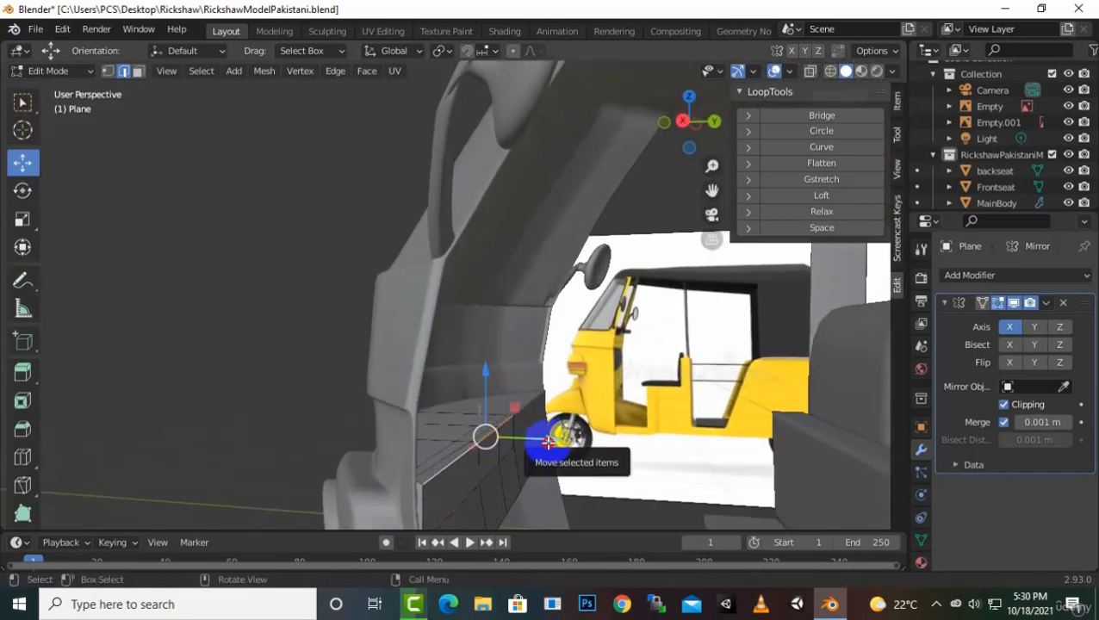
Move the top edge of the dashboard's driver-facing side about -0.013 m along Y and its middle edge loop about -0.003 m
left_click_drag(549, 443, 535, 442)
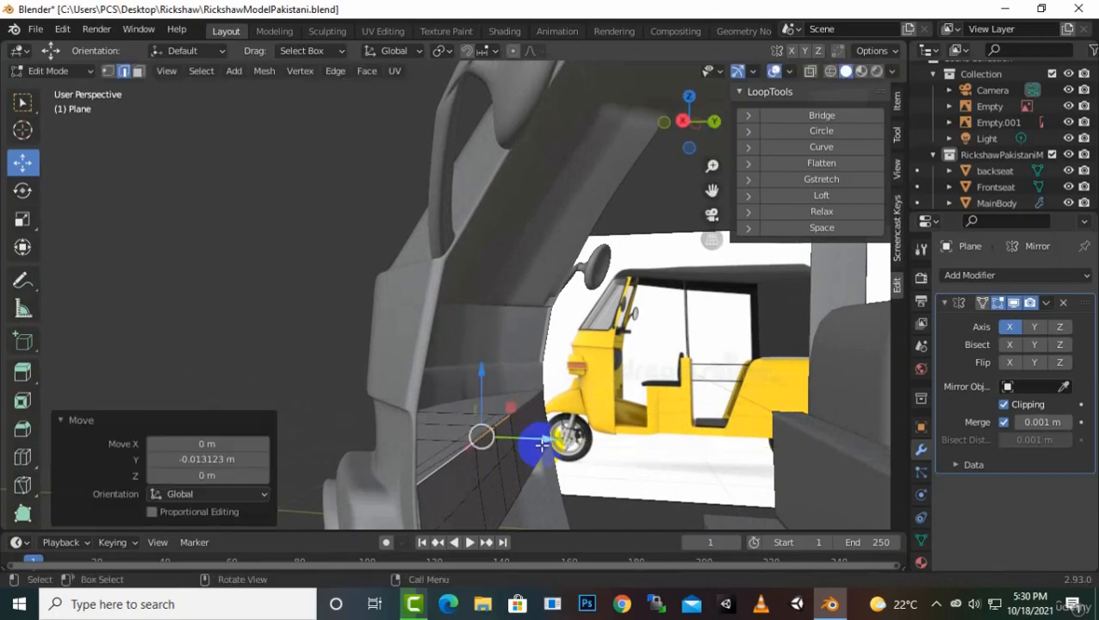
mouse_move(535, 442)
middle_mouse_down()
mouse_move(471, 457)
mouse_move(525, 457)
middle_mouse_up()
left_click_drag(504, 424, 503, 422)
middle_click_drag(503, 422, 463, 449)
scroll(460, 443, "up", 2)
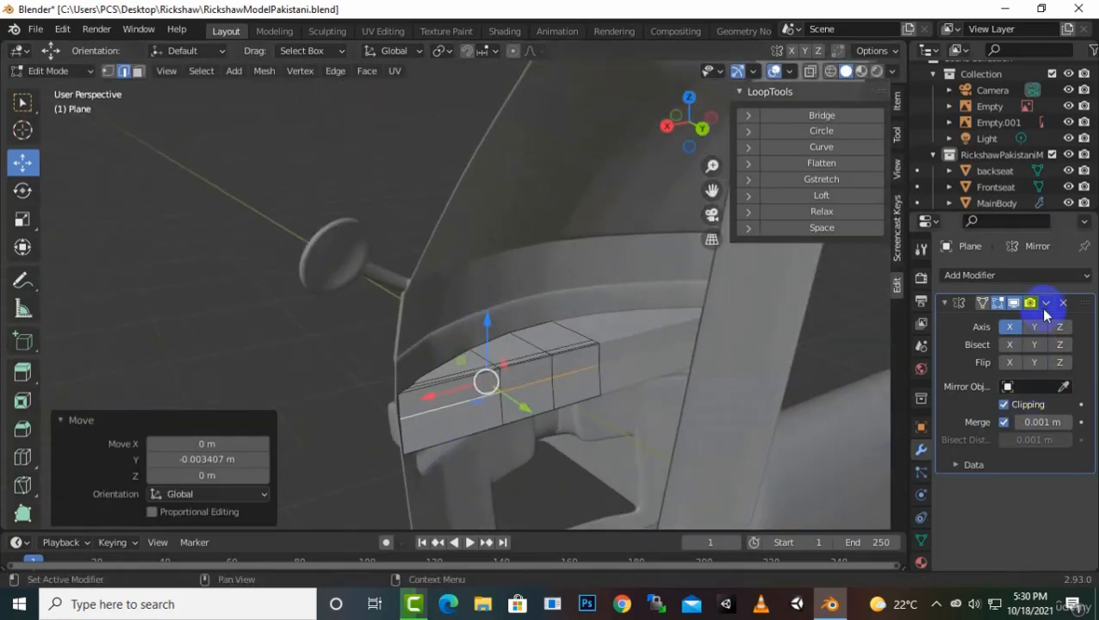
Add a Solidify modifier to the dashboard plane
left_click(1033, 275)
left_click(781, 552)
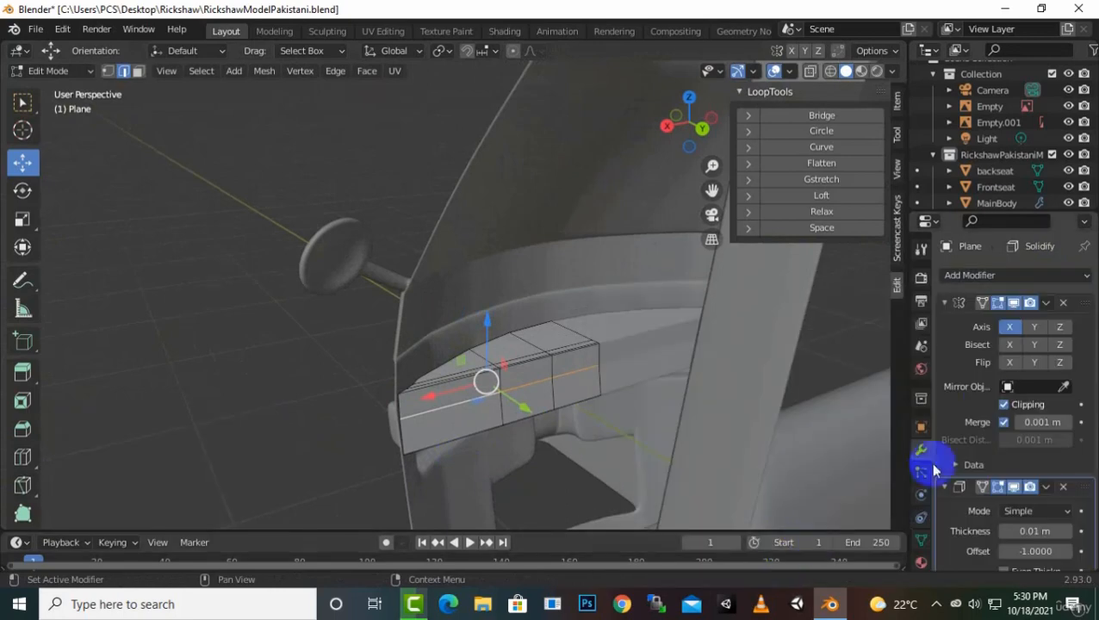
middle_click_drag(551, 422, 680, 411)
Add a Subdivision Surface modifier to the dashboard and set its viewport level to 2
left_click(1001, 309)
left_click(992, 275)
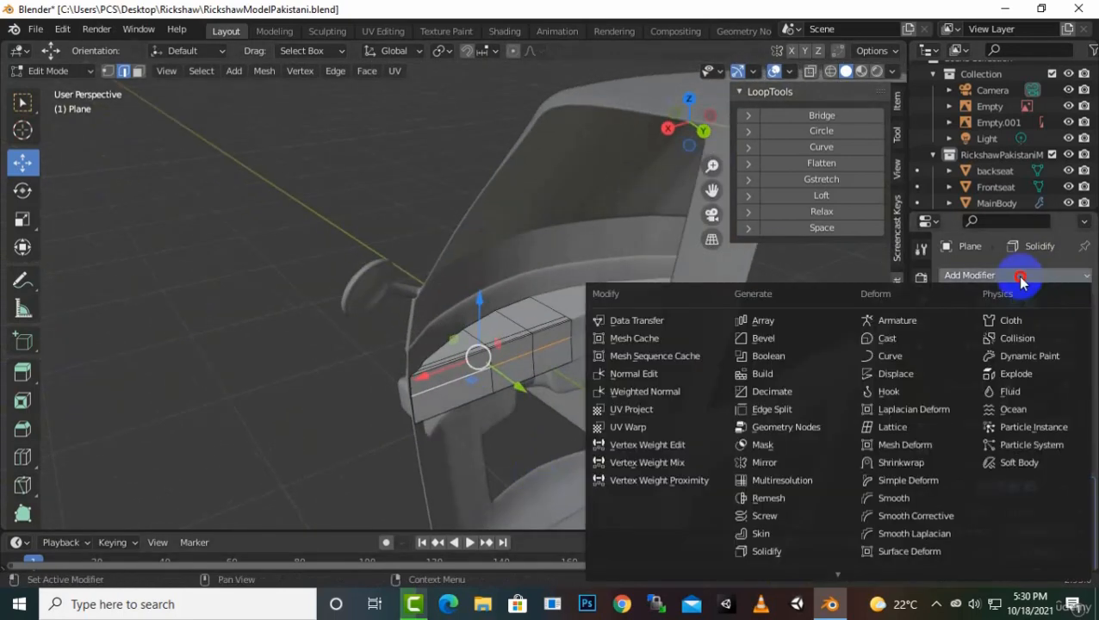
left_click(807, 508)
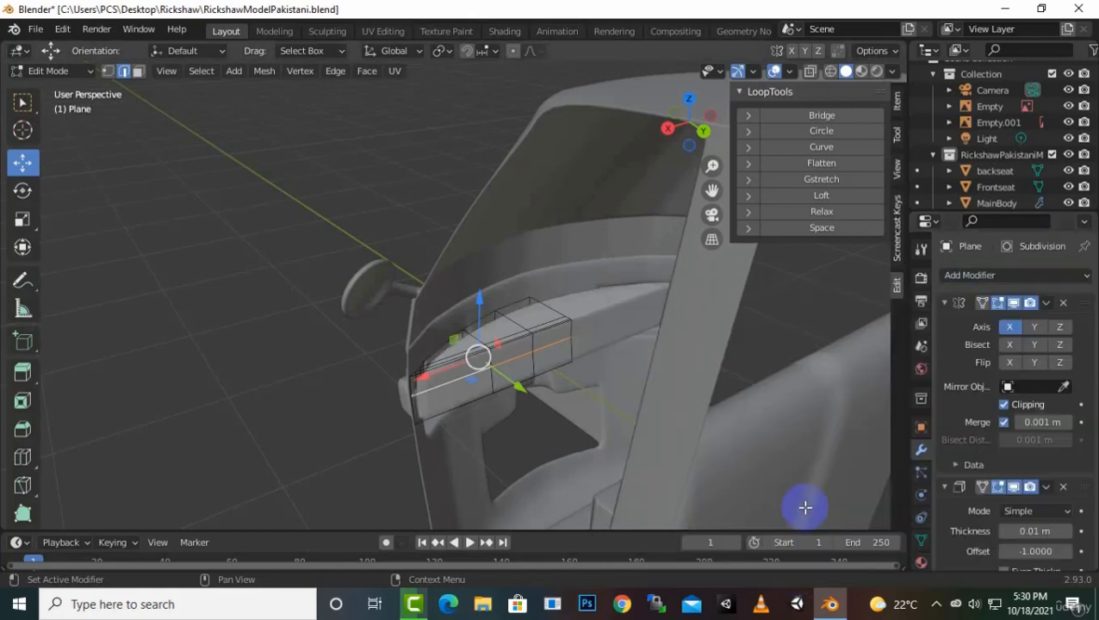
scroll(1054, 531, "down", 5)
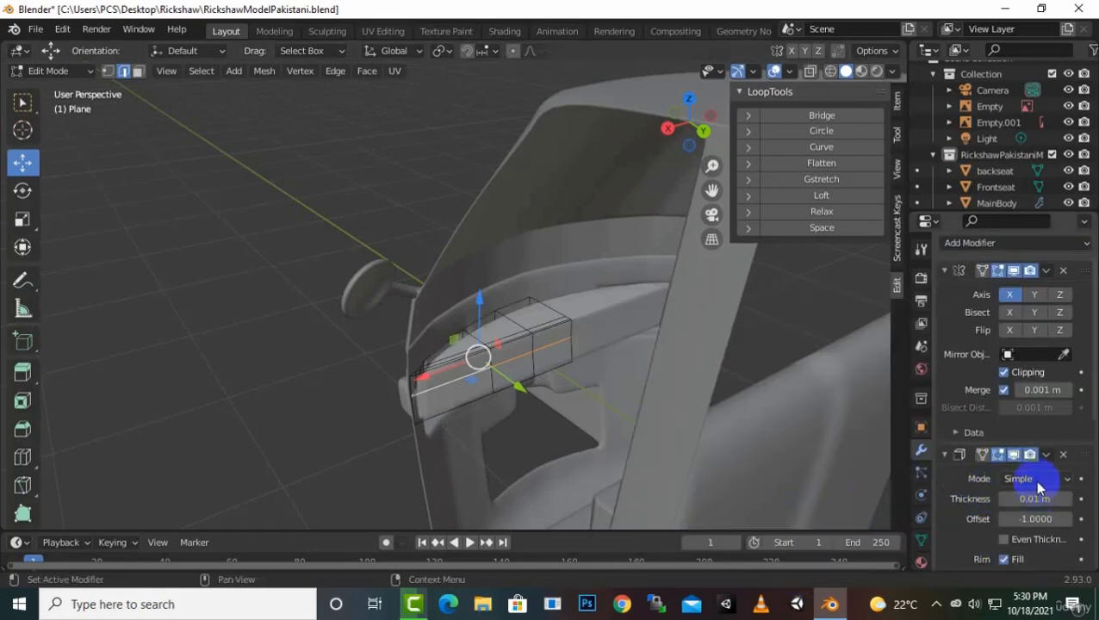
scroll(1041, 469, "down", 4)
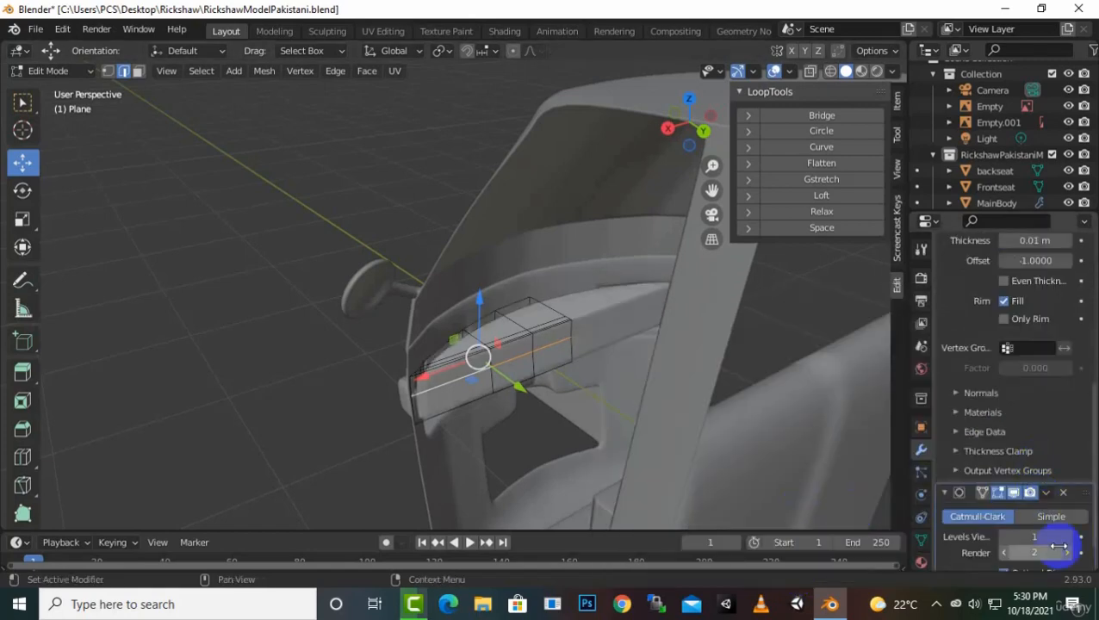
middle_click_drag(533, 401, 650, 388)
scroll(650, 388, "up", 2)
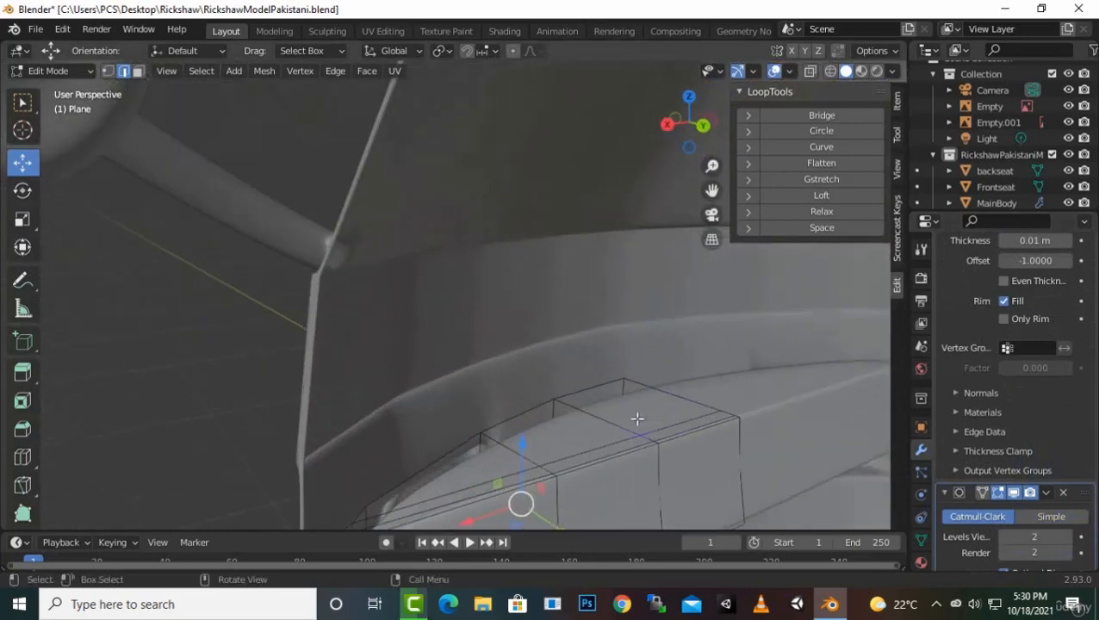
scroll(646, 431, "down", 2)
scroll(650, 457, "down", 1)
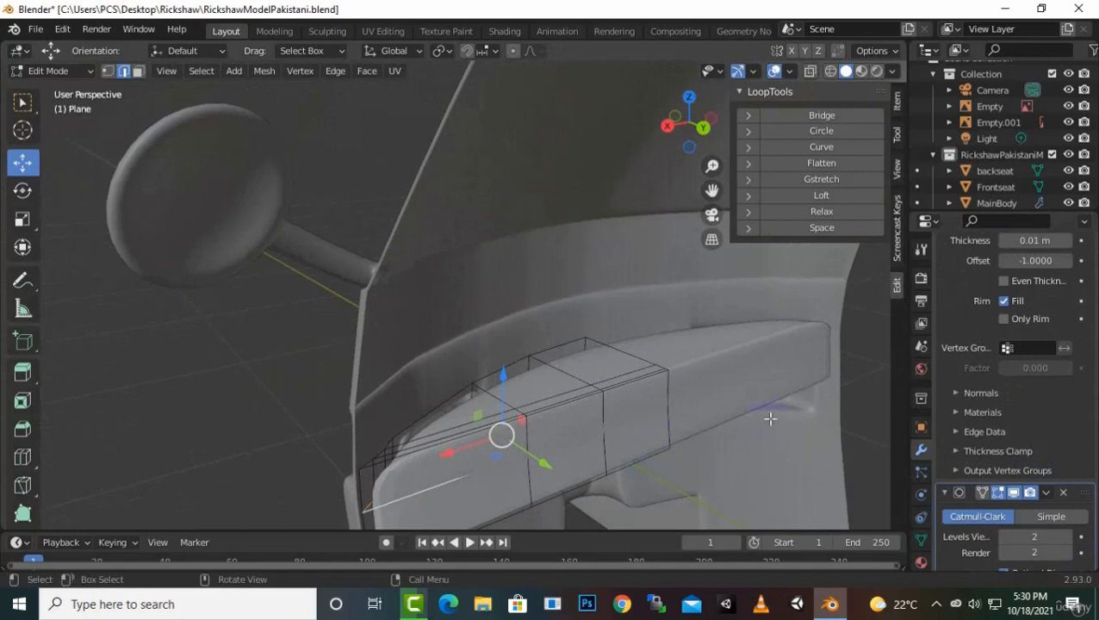
Turn off the Subdivision modifier's display in Edit Mode and collapse the Solidify modifier's settings
left_click(999, 492)
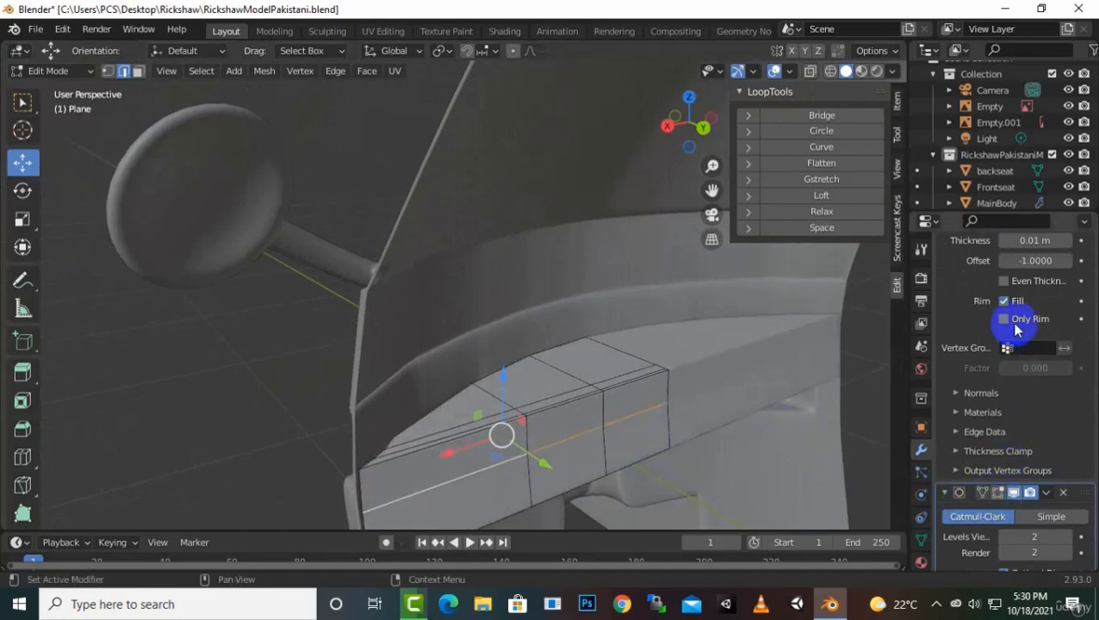
scroll(1009, 320, "up", 3)
left_click(945, 261)
scroll(944, 263, "up", 5)
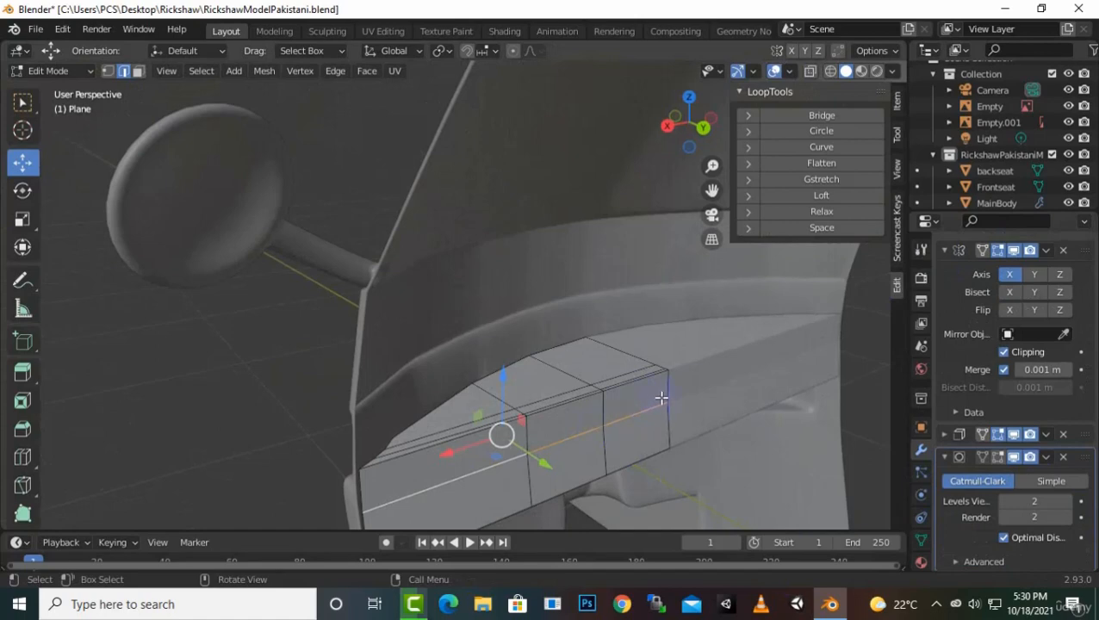
Add one vertical loop cut through the middle section of the dashboard at slide factor 0.130, and switch to face selection
scroll(652, 398, "down", 1)
middle_click_drag(652, 398, 652, 417)
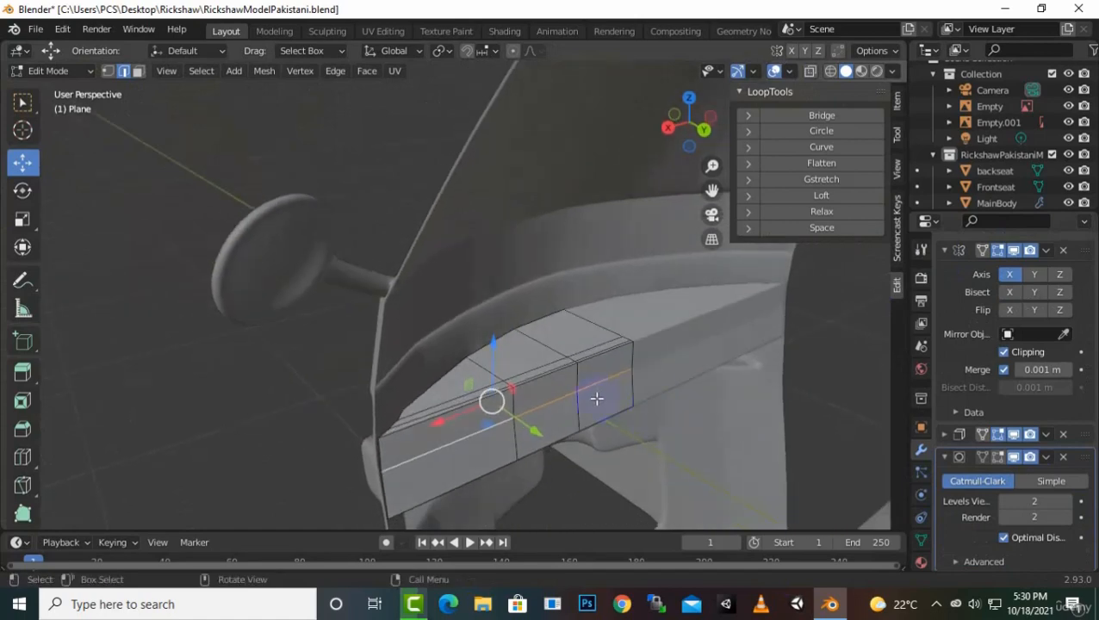
scroll(607, 398, "up", 1)
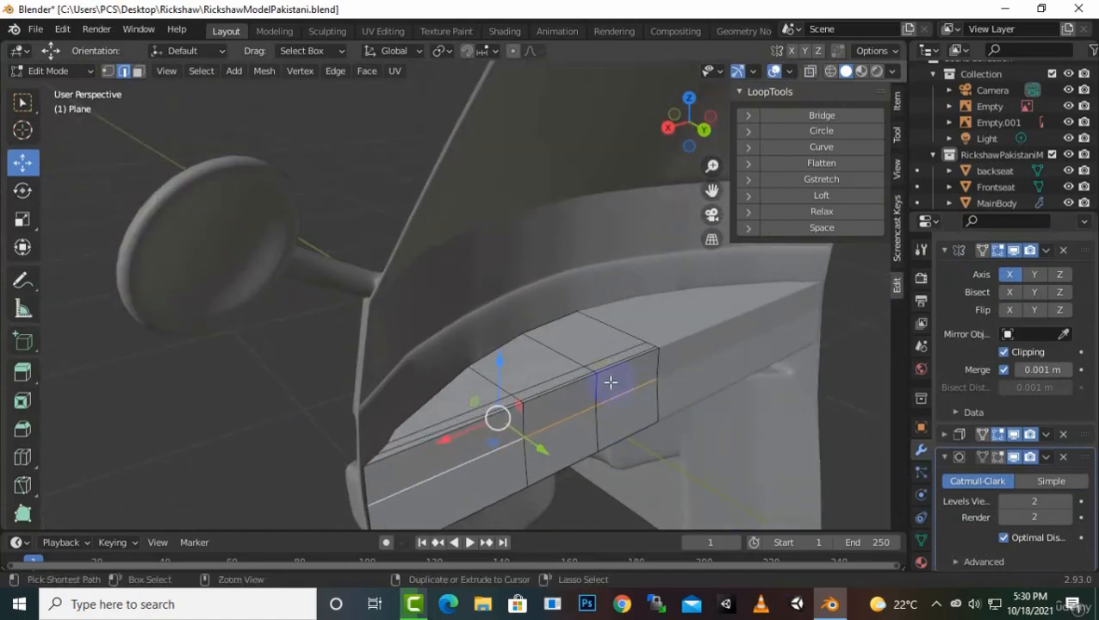
key("ctrl+r")
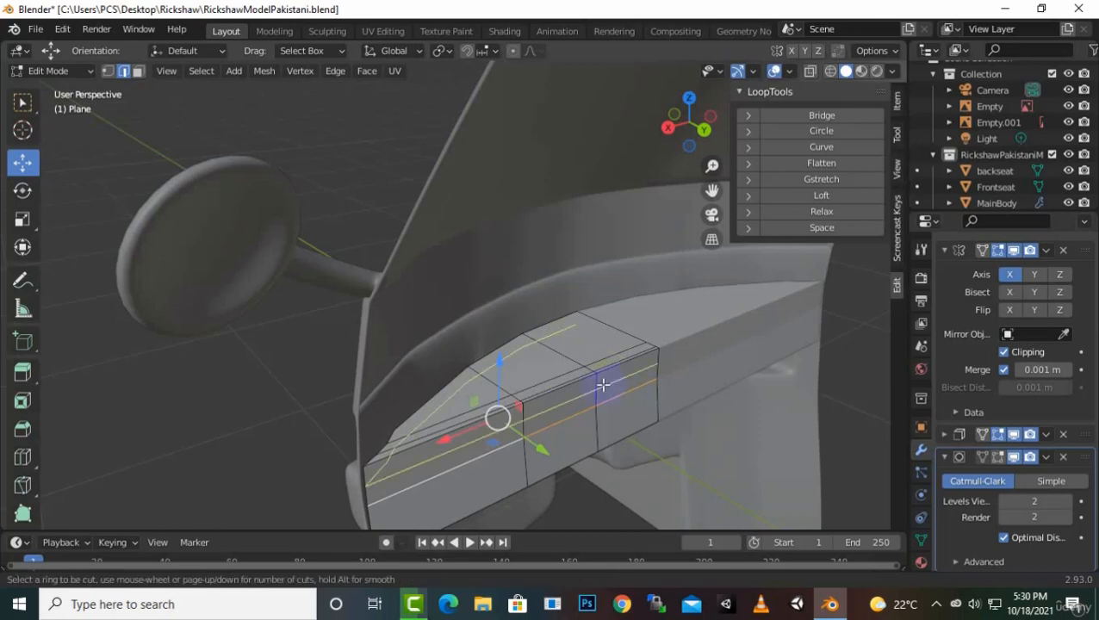
left_click(573, 396)
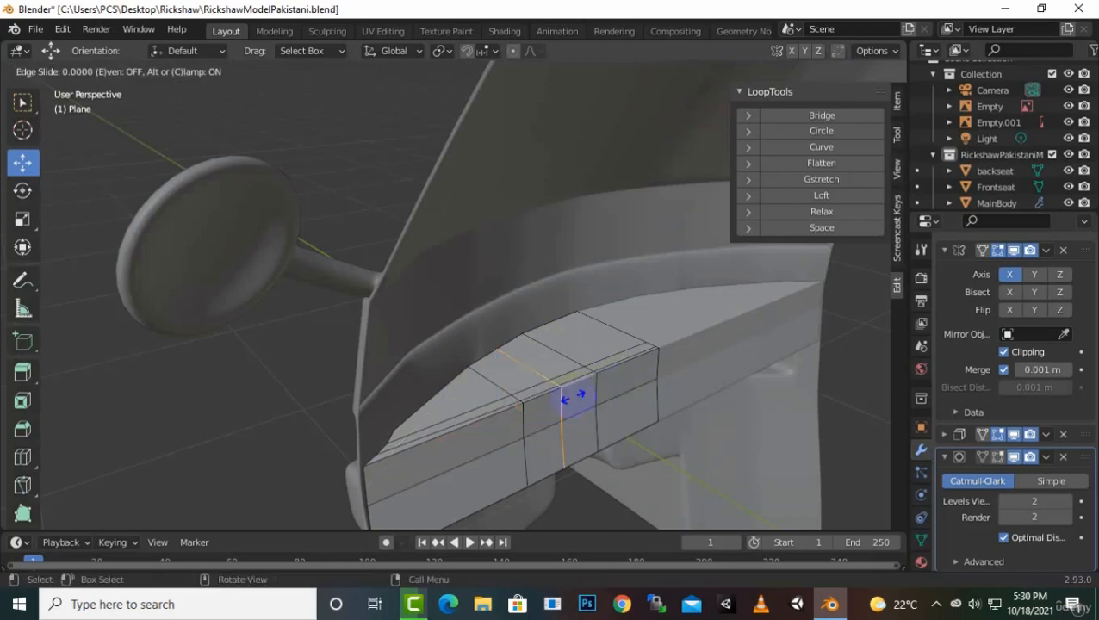
left_click(577, 397)
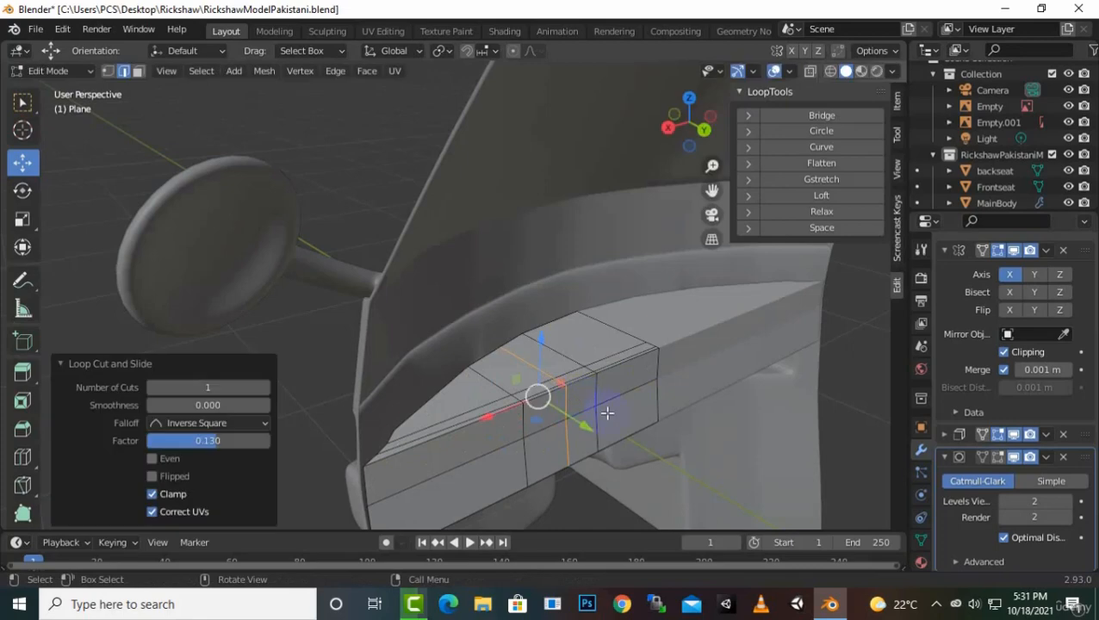
left_click(138, 73)
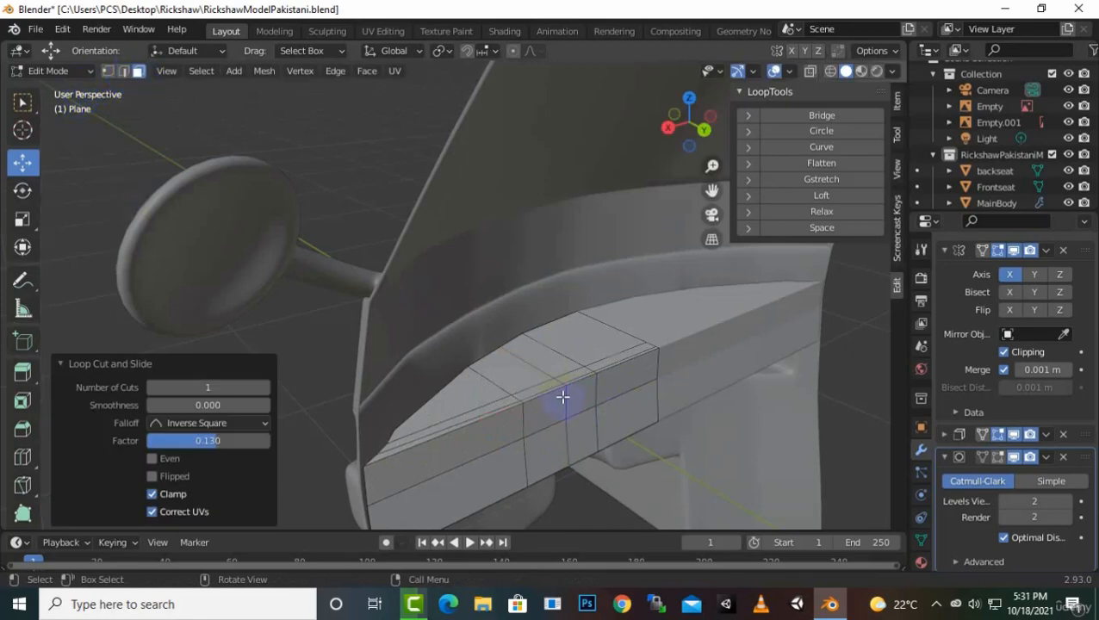
Extrude the small upper face beside the new loop cut on the dashboard's front about 0.016 m along Y
left_click(581, 406)
middle_click_drag(732, 429, 755, 437)
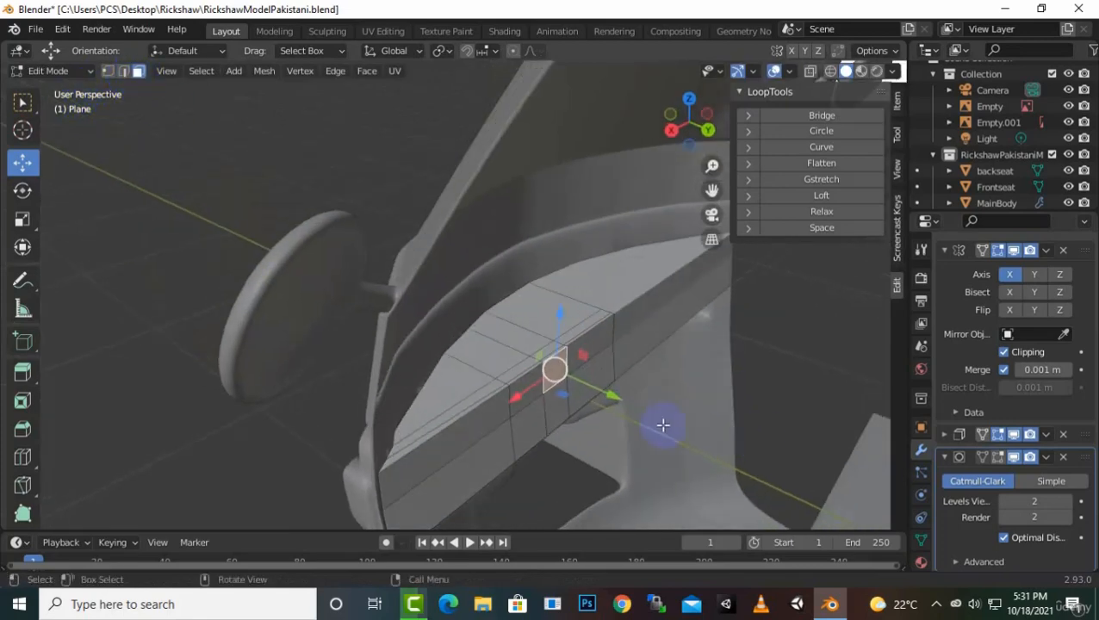
key("g")
key("y")
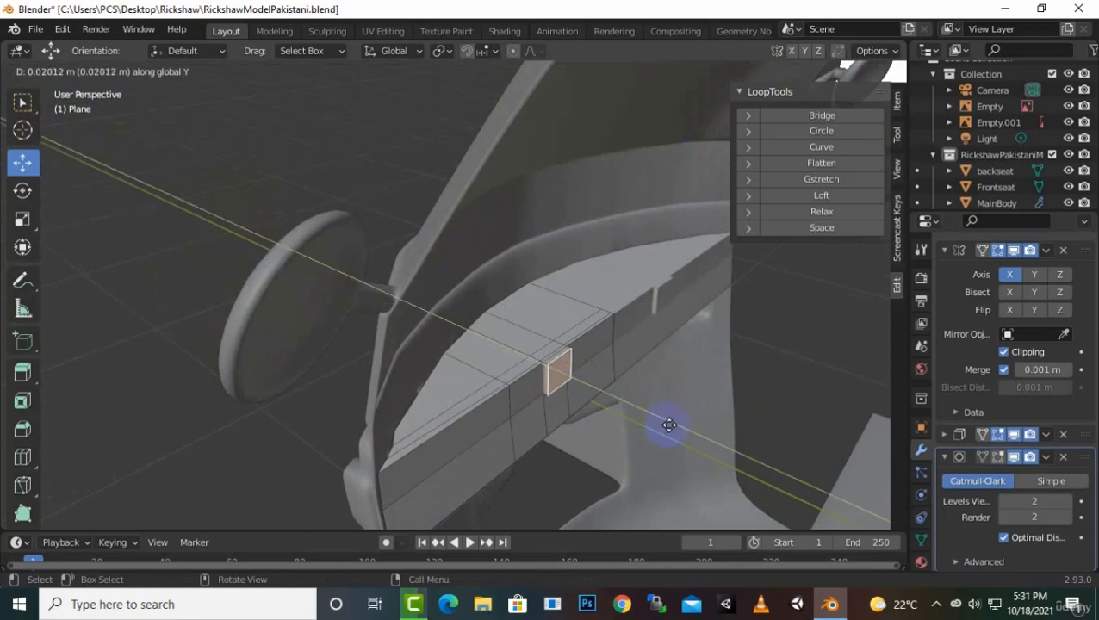
left_click(668, 422)
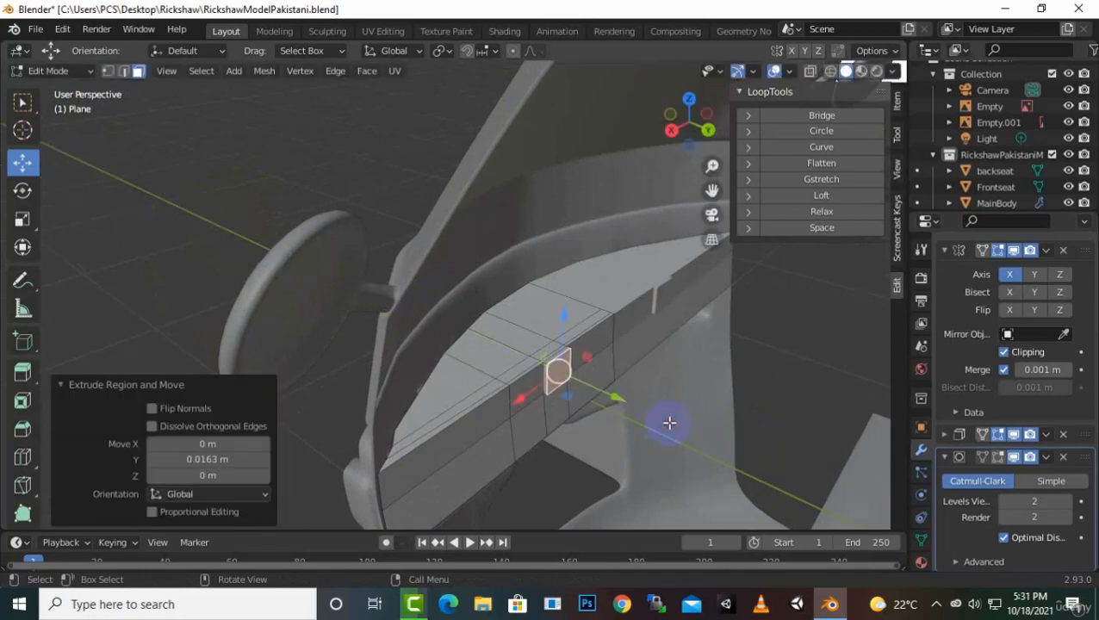
Try lengthening the small protruding block with two further Y extrusions, about 0.061 m and about 0.126 m
key("g")
key("y")
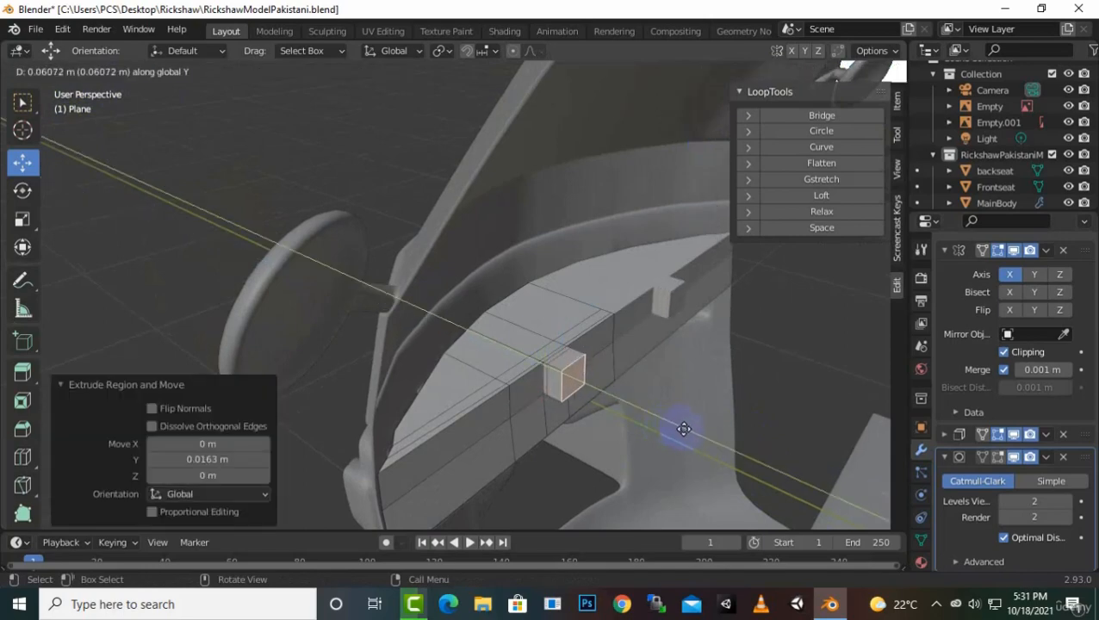
left_click(684, 429)
key("e")
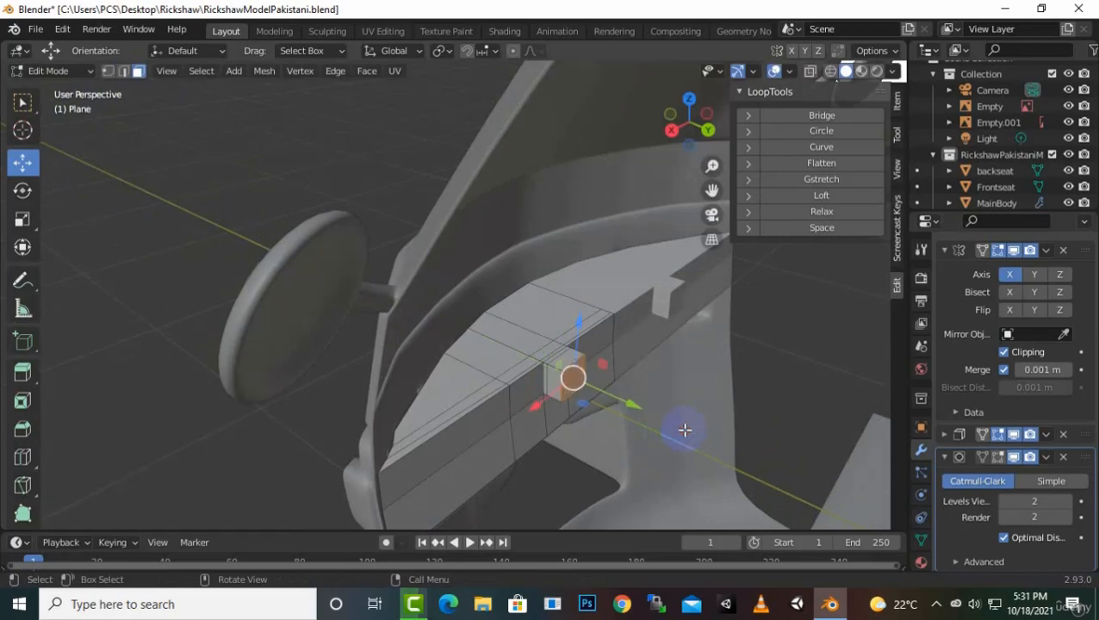
key("g")
key("y")
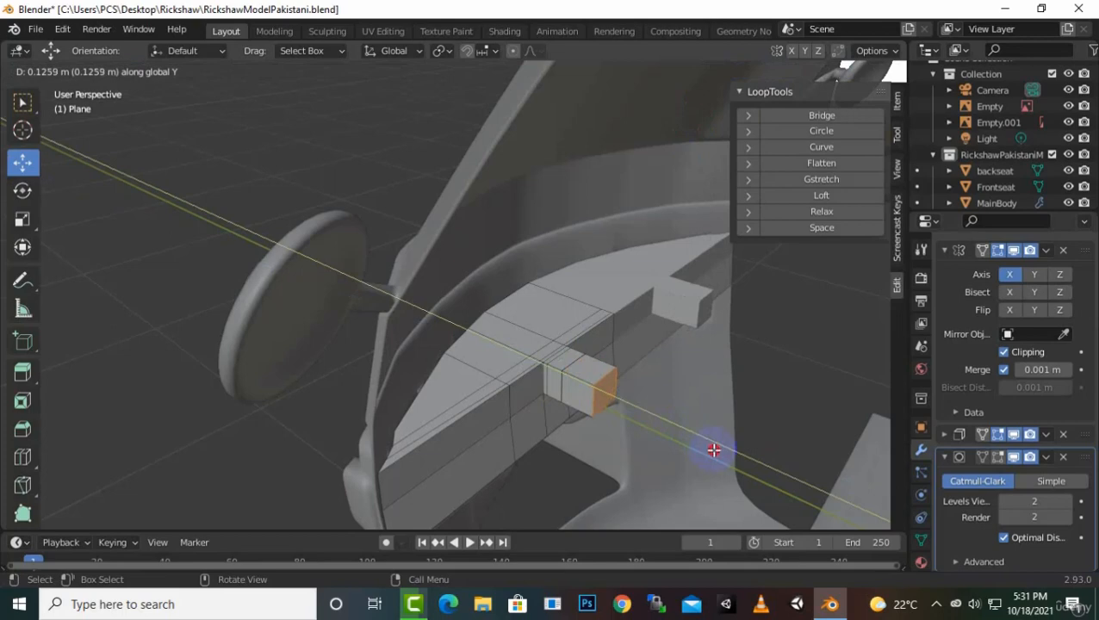
left_click(714, 450)
Try to shift the block's end face about -0.134 m along X and extrude one more segment along Y
middle_click_drag(692, 428, 573, 440)
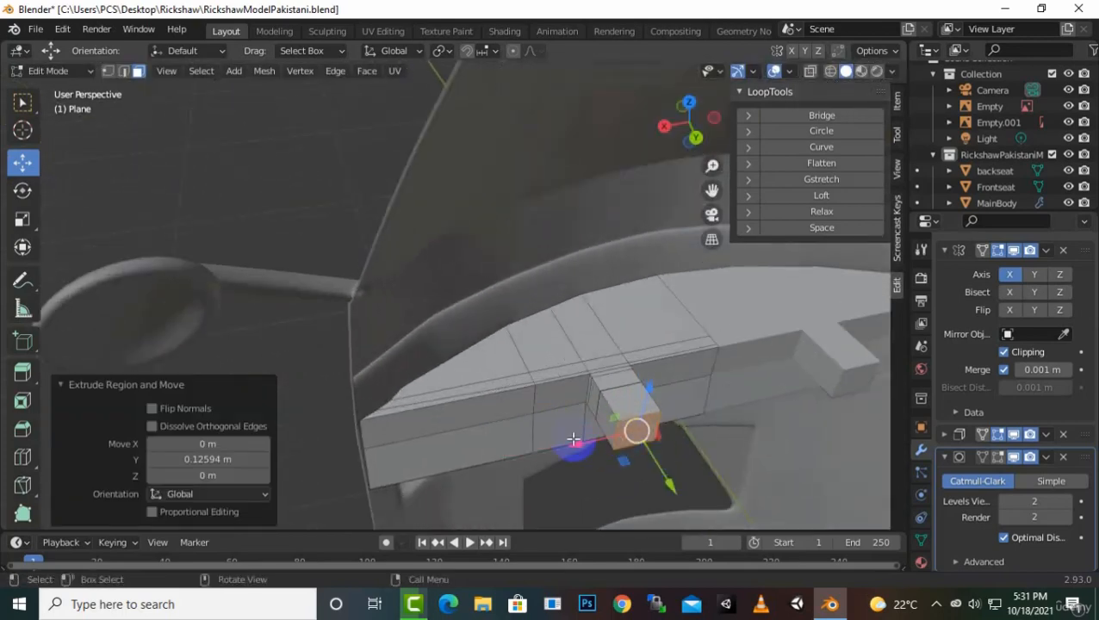
key("g")
key("x")
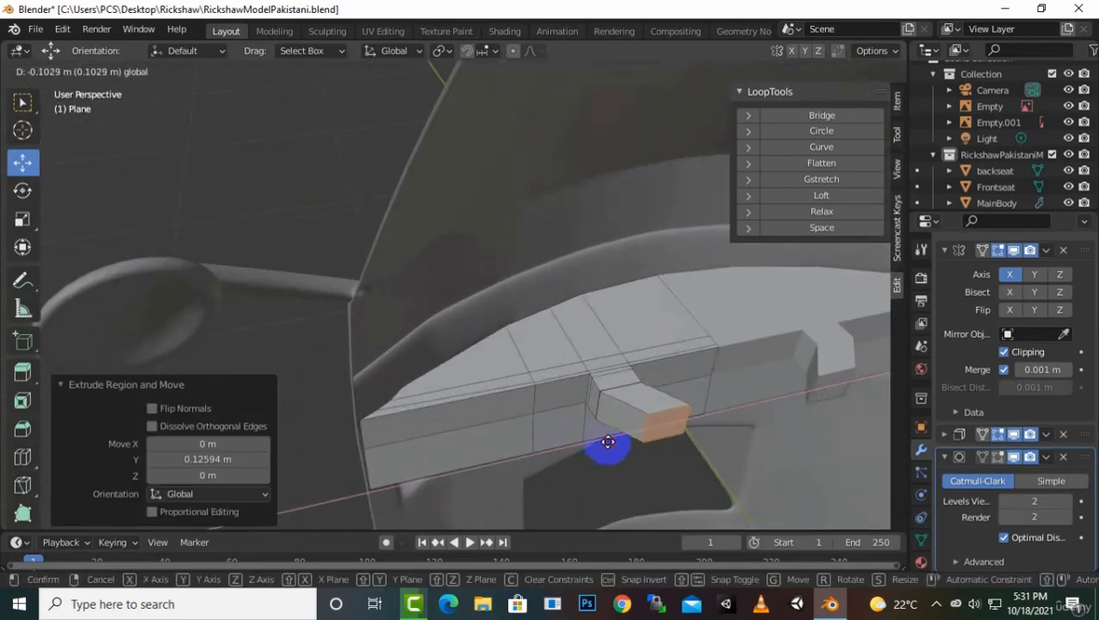
left_click(617, 439)
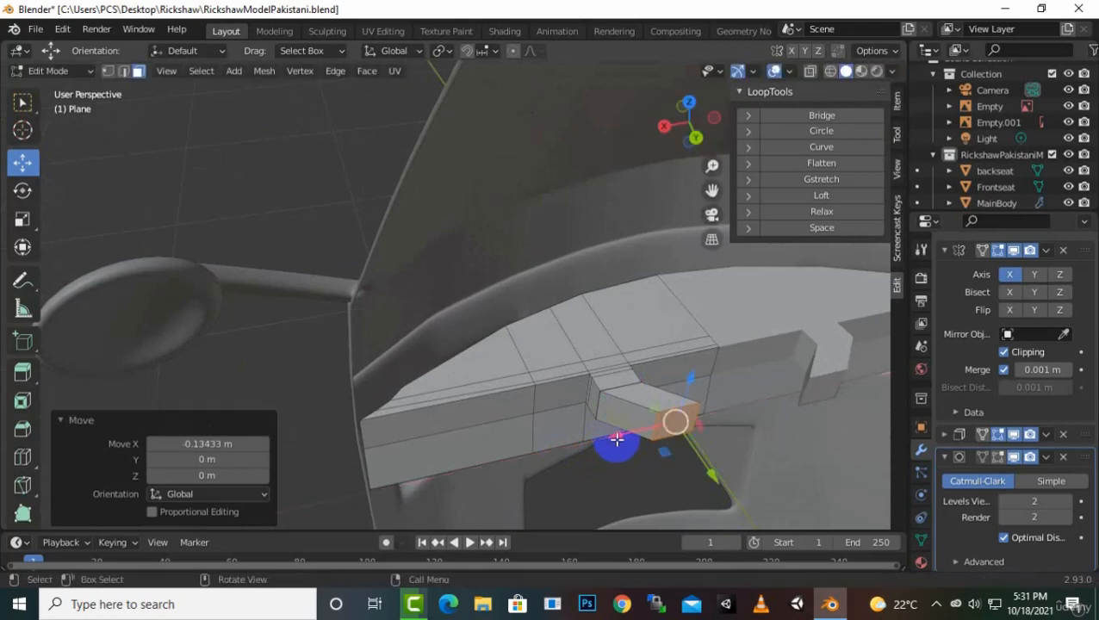
middle_click_drag(694, 454, 700, 449)
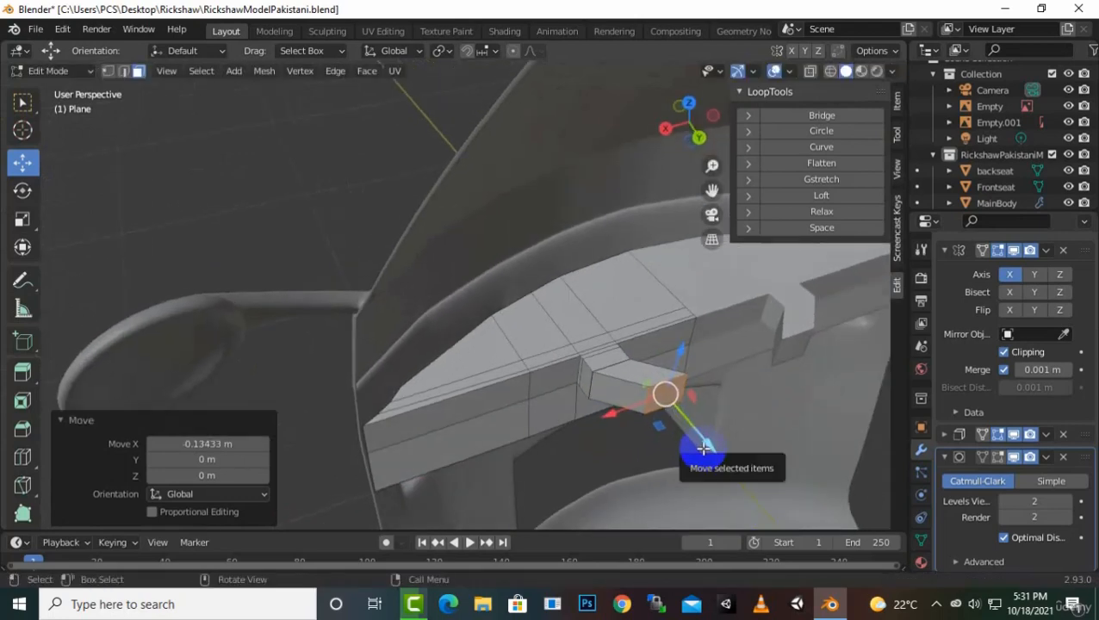
mouse_move(704, 448)
left_mouse_down()
mouse_move(691, 449)
mouse_move(721, 460)
left_mouse_up()
Try extruding the inner side face of the last segment toward the mirrored half, about -0.031 m and about -0.298 m along X
left_click(791, 372)
middle_click_drag(796, 397, 421, 477)
scroll(735, 392, "down", 4)
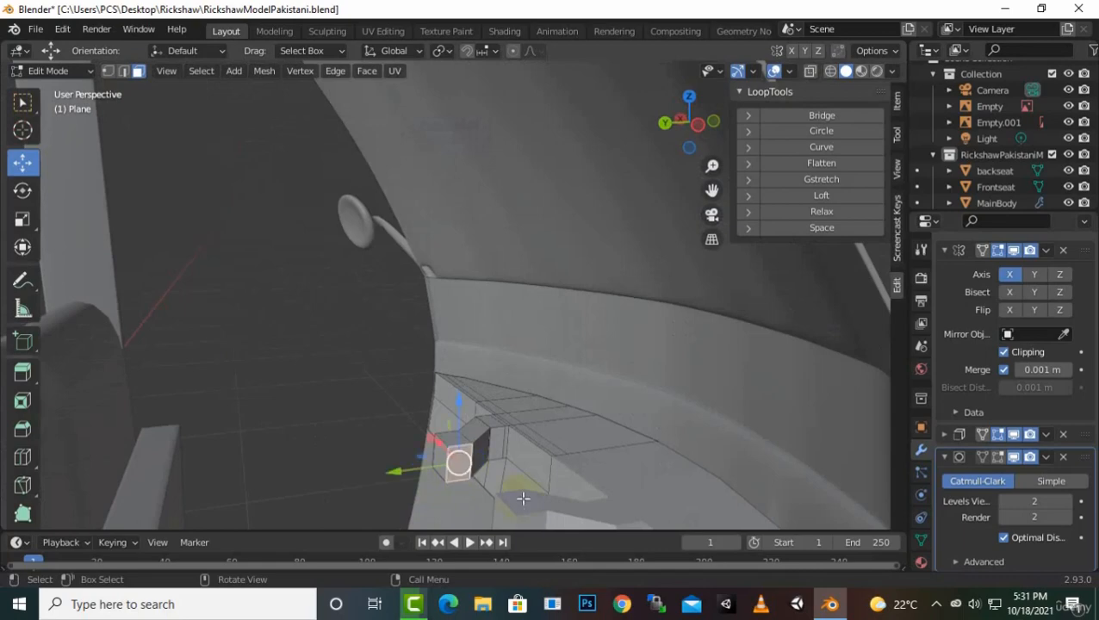
middle_click_drag(523, 497, 569, 515)
key("e")
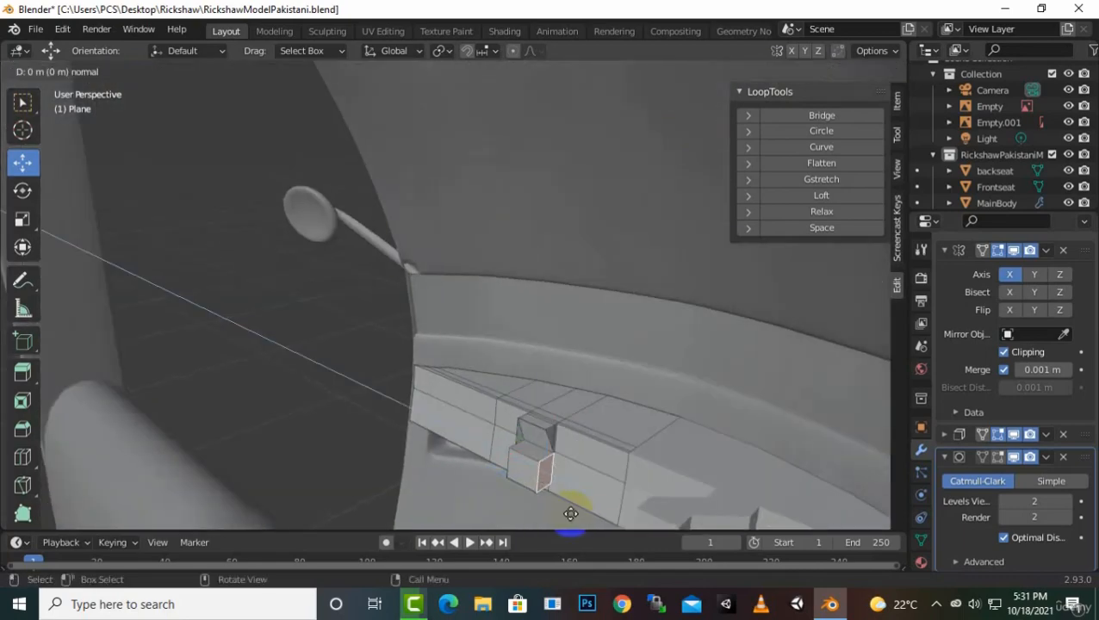
key("x")
left_click(578, 515)
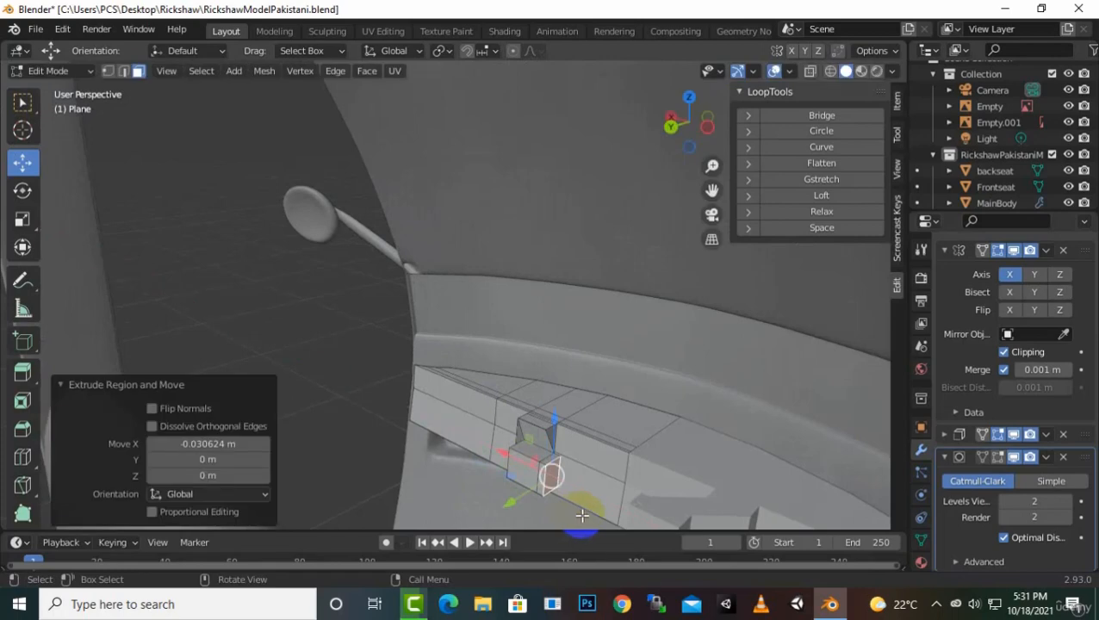
key("e")
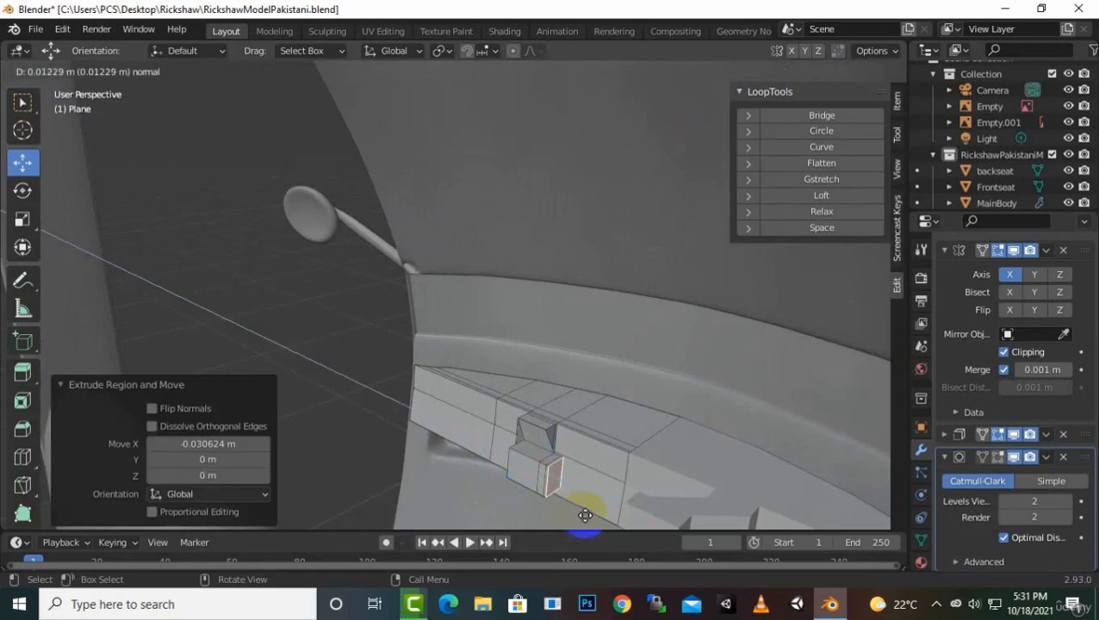
key("x")
left_click(657, 67)
Turn on the Subdivision modifier's Edit Mode display and examine the smoothed bar from the cabin side
scroll(758, 34, "right", 2)
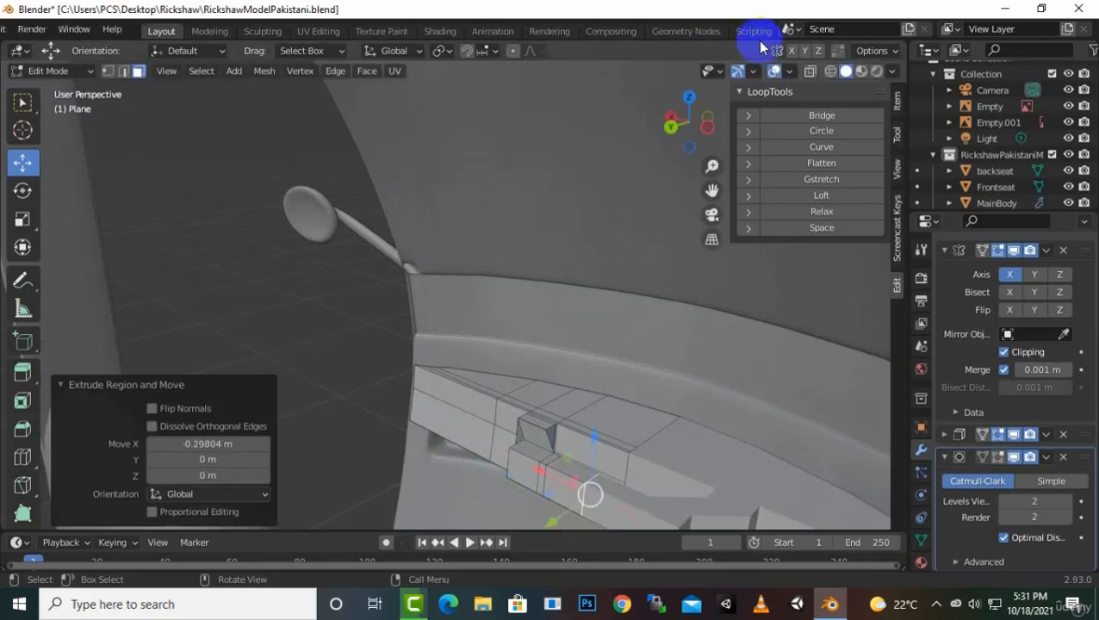
middle_click_drag(692, 233, 718, 376)
scroll(655, 379, "up", 2)
left_click(999, 457)
scroll(676, 363, "up", 1)
scroll(616, 419, "up", 3)
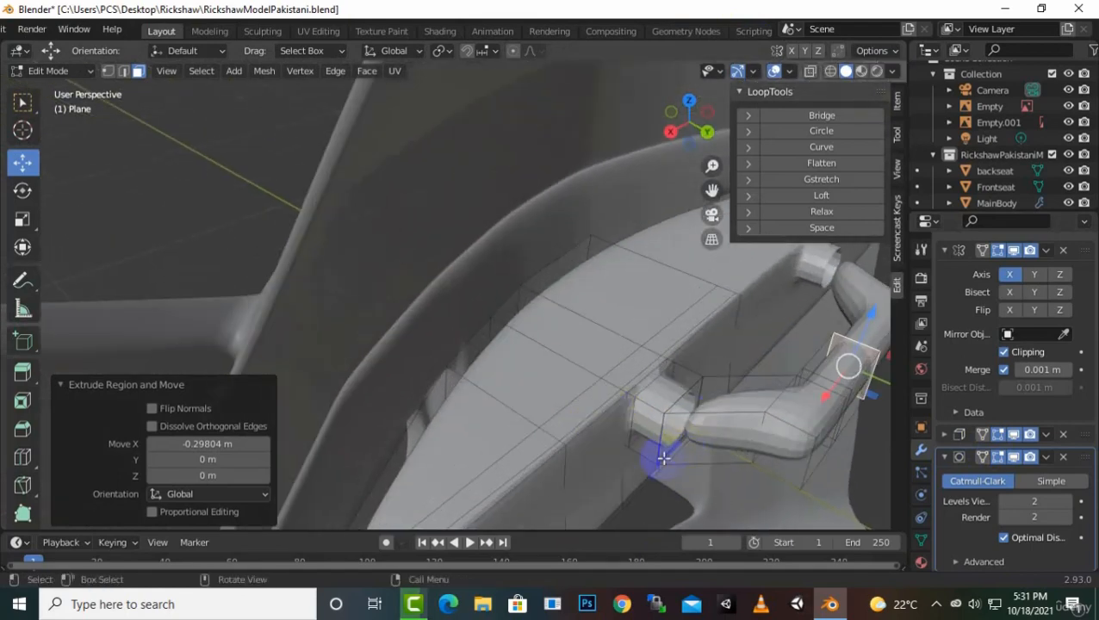
middle_click_drag(700, 413, 670, 429)
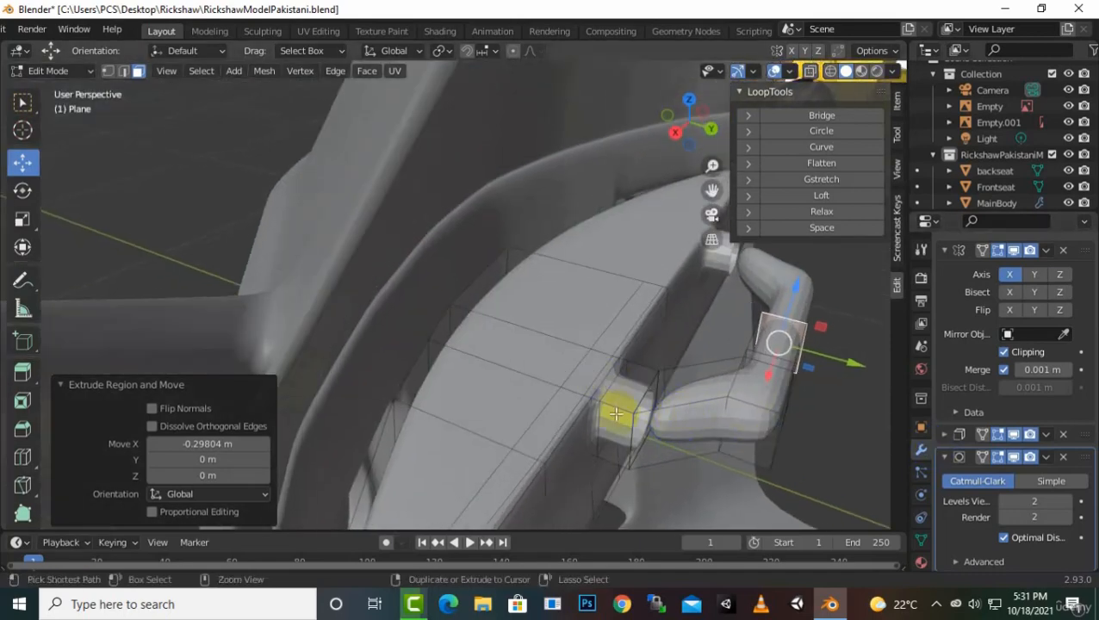
Undo the bar back to the first short extrusion and turn off the Subdivision modifier's Edit Mode display
key("ctrl+z")
key("ctrl+z")
key("ctrl+z")
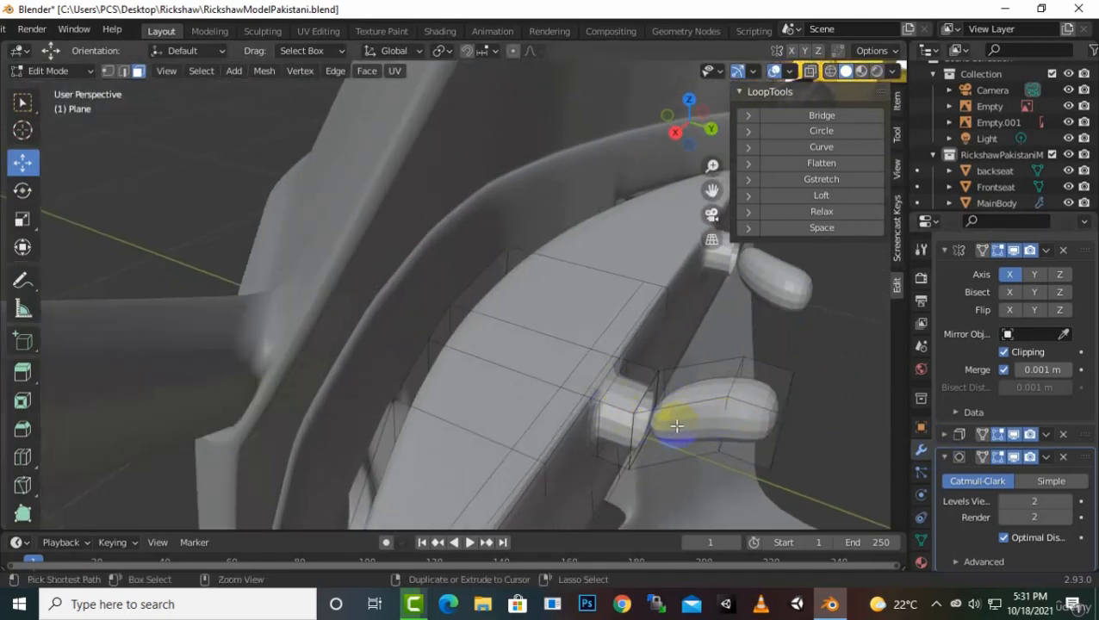
key("ctrl+z")
key("ctrl+z")
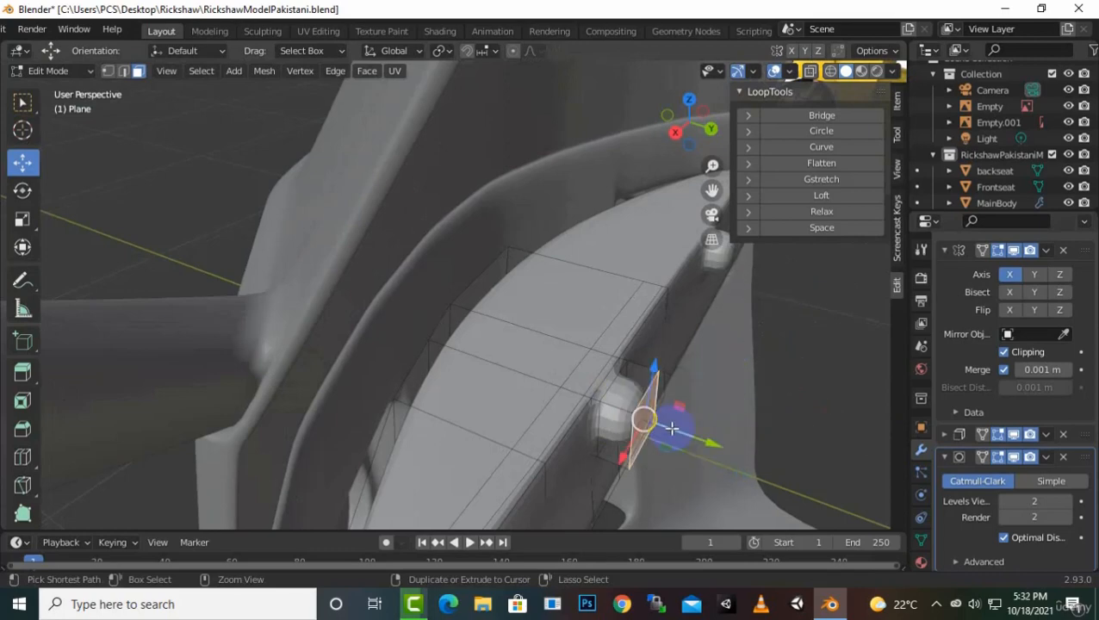
key("ctrl+z")
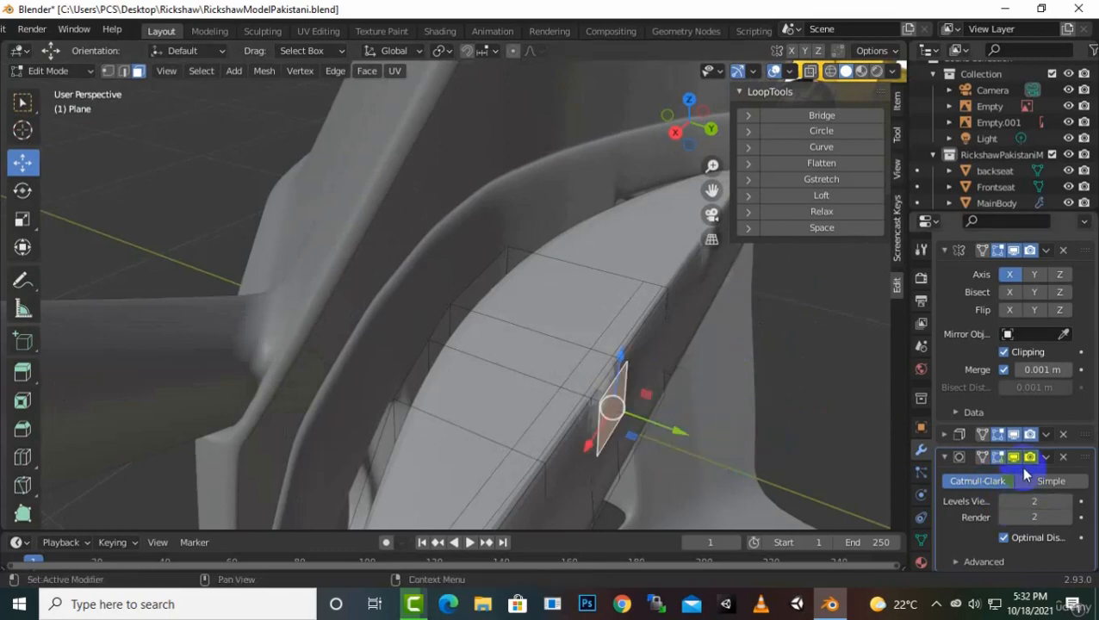
left_click(997, 457)
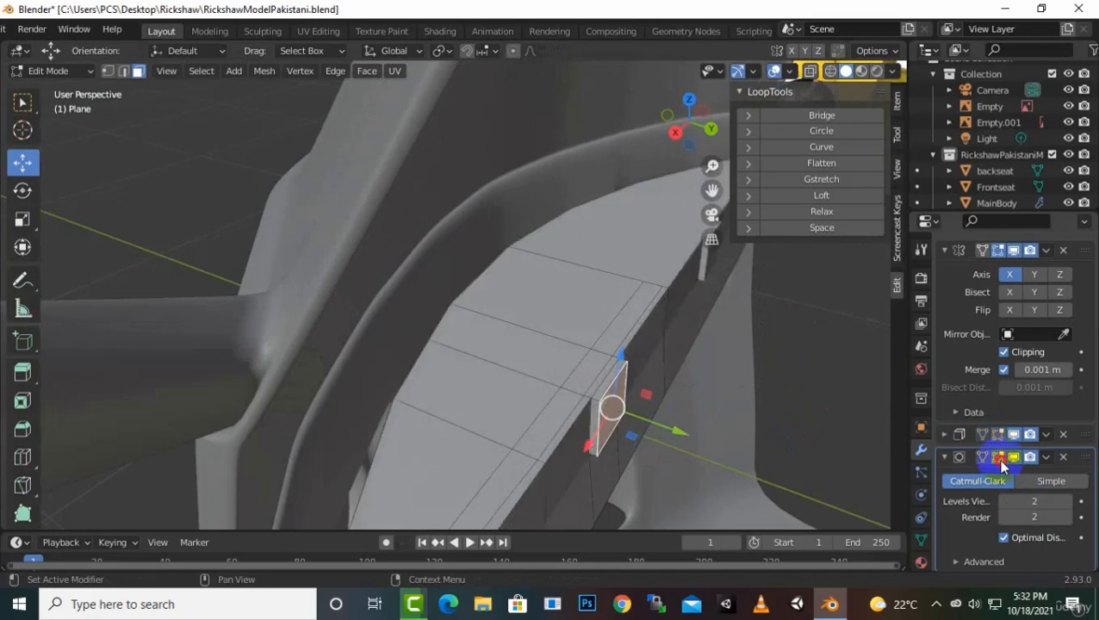
Extrude the small front face about 0.045 m along Y and shift its end about -0.026 m along X
left_click(623, 428)
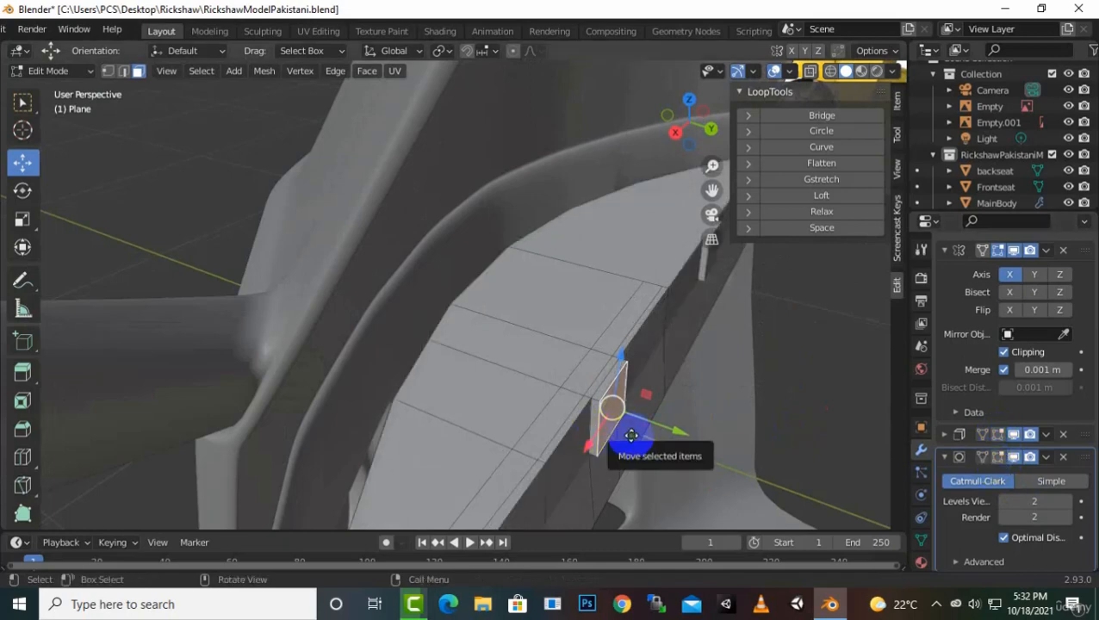
key("e")
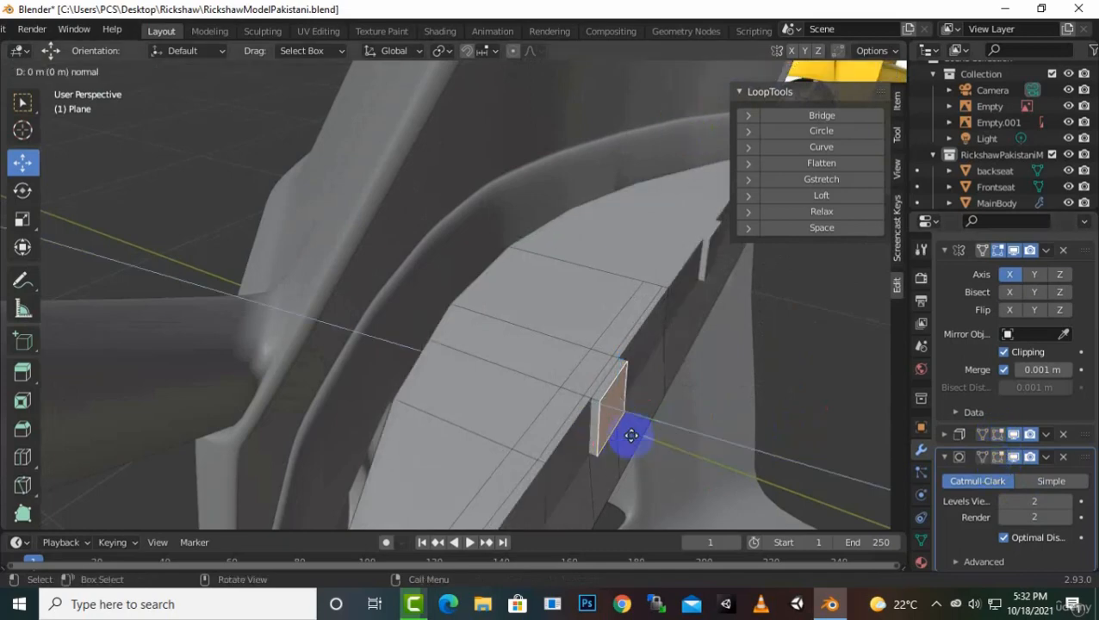
key("y")
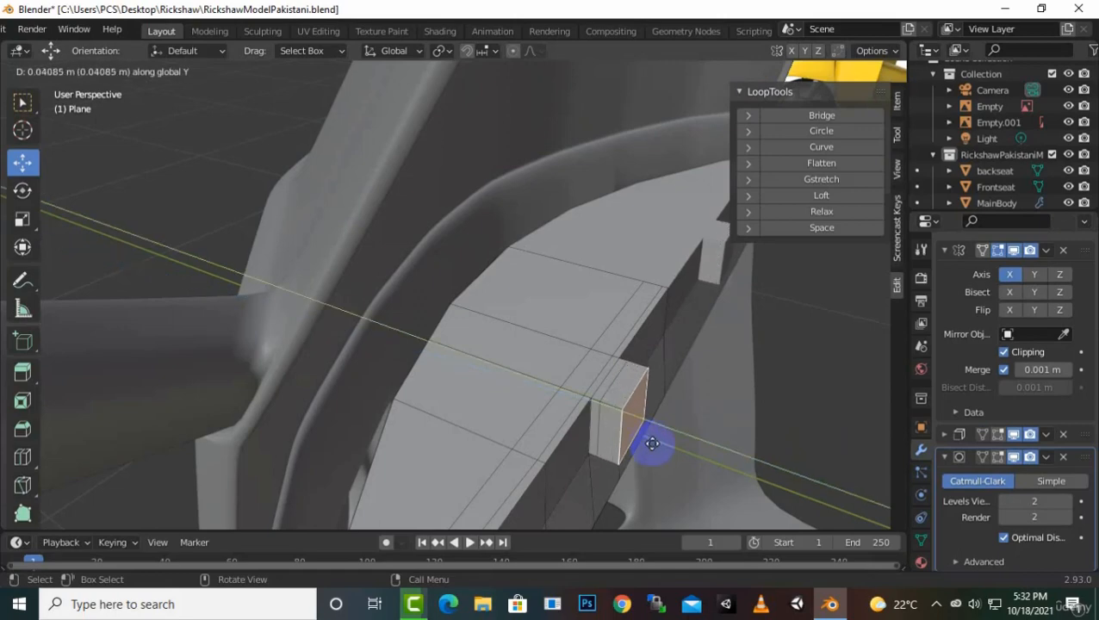
left_click(655, 444)
key("g")
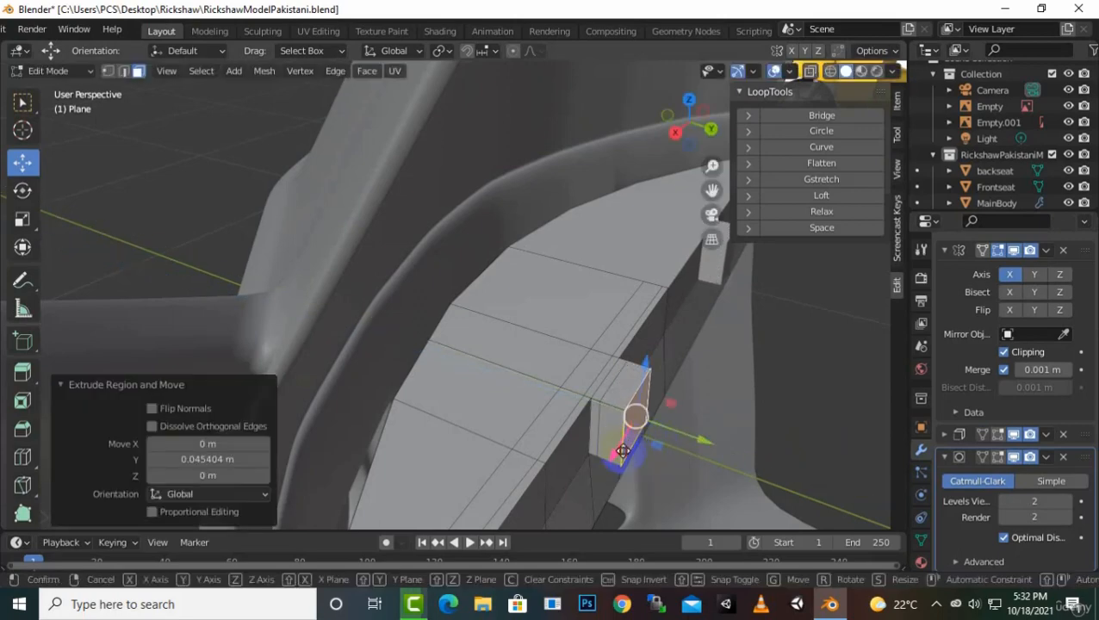
key("x")
left_click(627, 447)
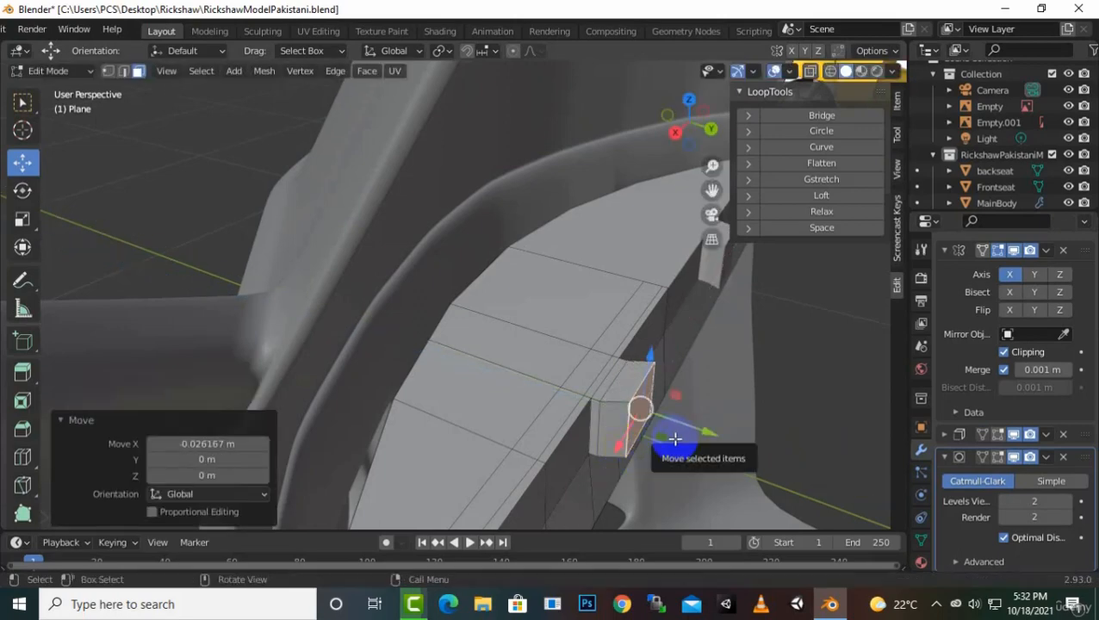
Lengthen the protruding arm with two more extrusions along Y, about 0.081 m and about 0.066 m
key("e")
key("y")
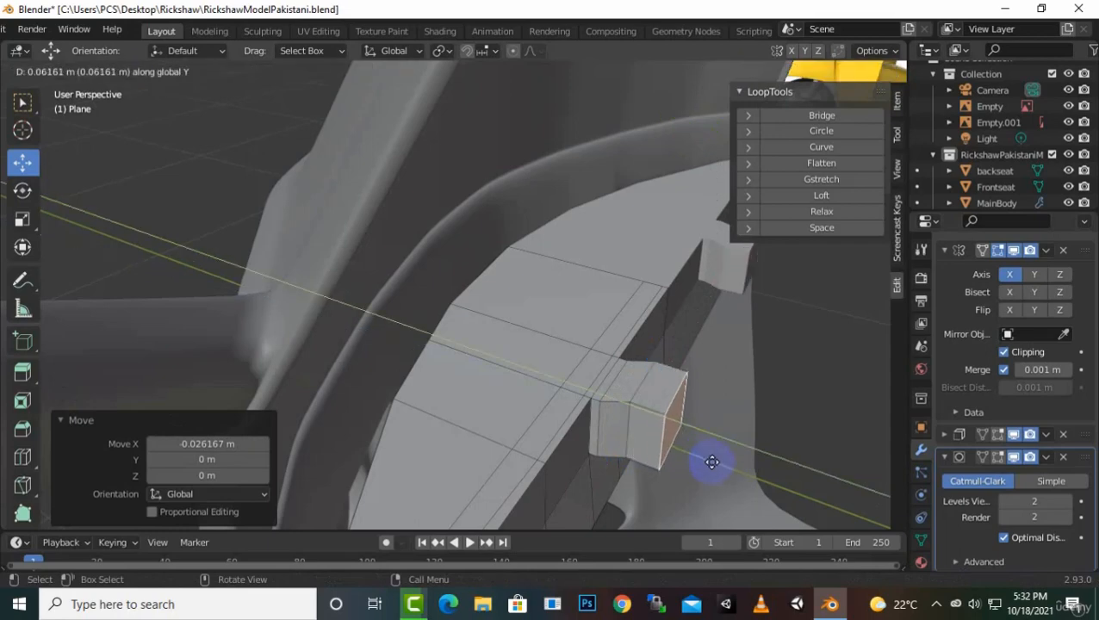
left_click(714, 464)
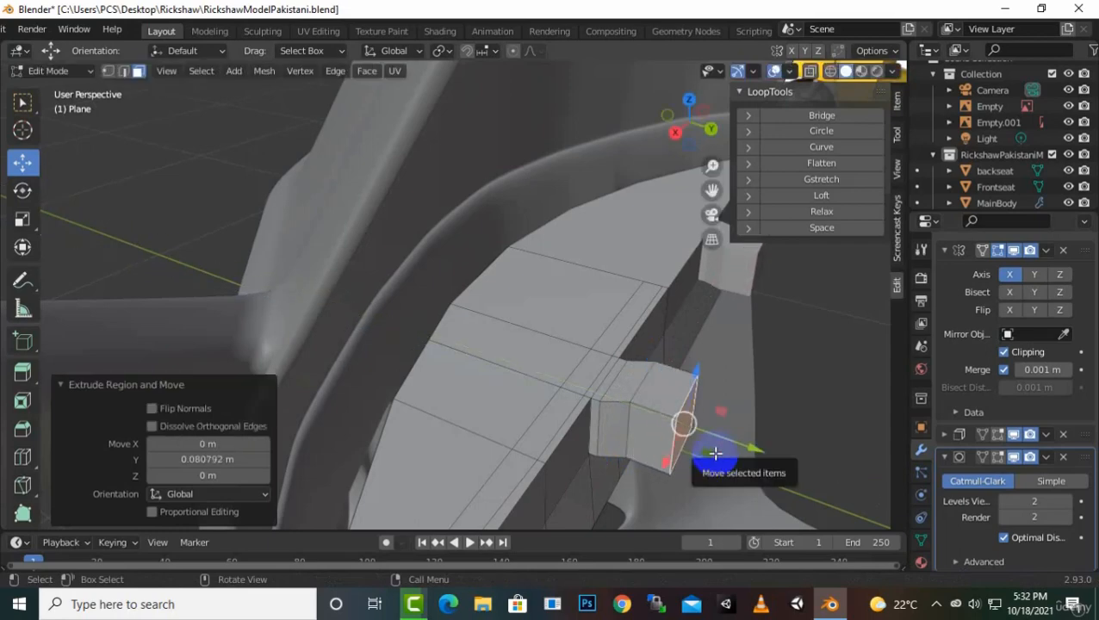
left_click_drag(715, 453, 747, 483)
Adjust the position of the arm's end face along Y and extrude it about 0.122 m along Y
middle_click_drag(766, 427, 593, 418)
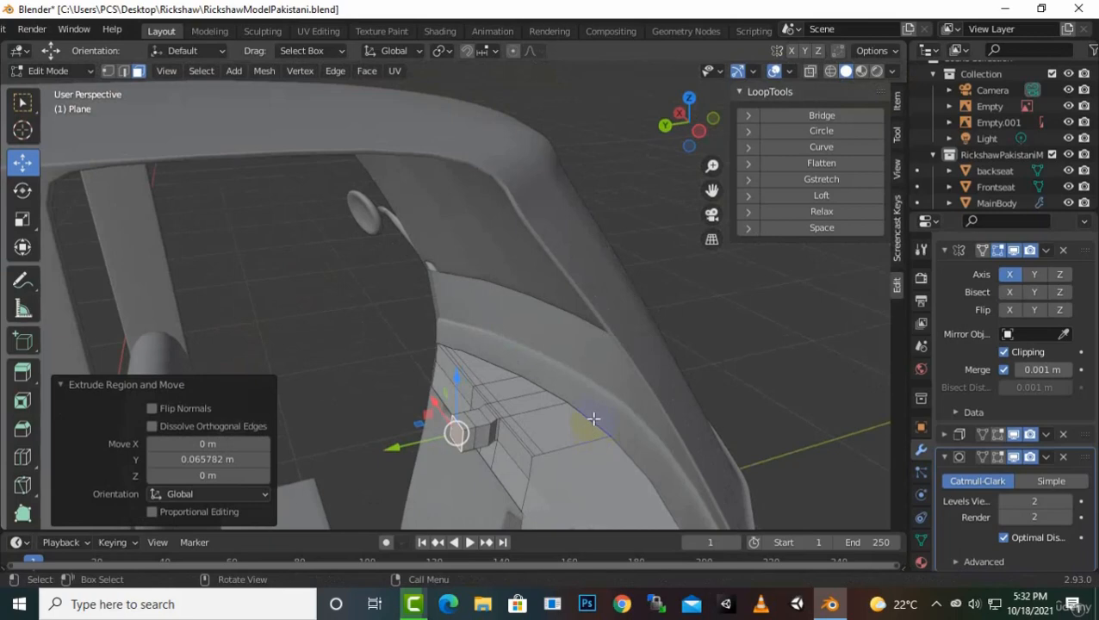
left_click(474, 446)
scroll(480, 452, "up", 2)
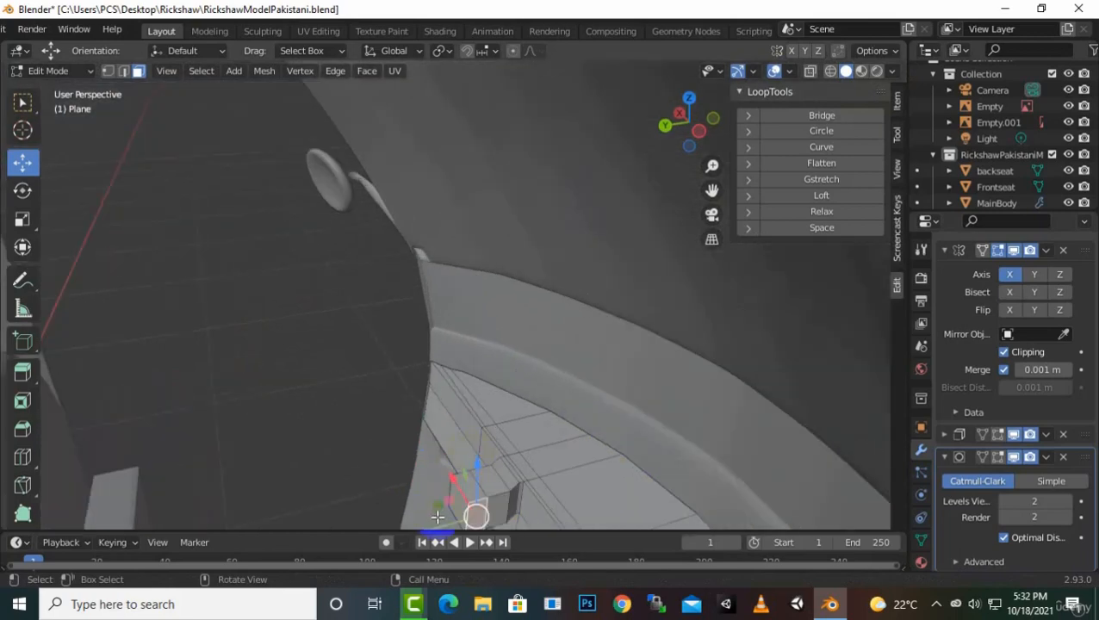
scroll(491, 502, "down", 2)
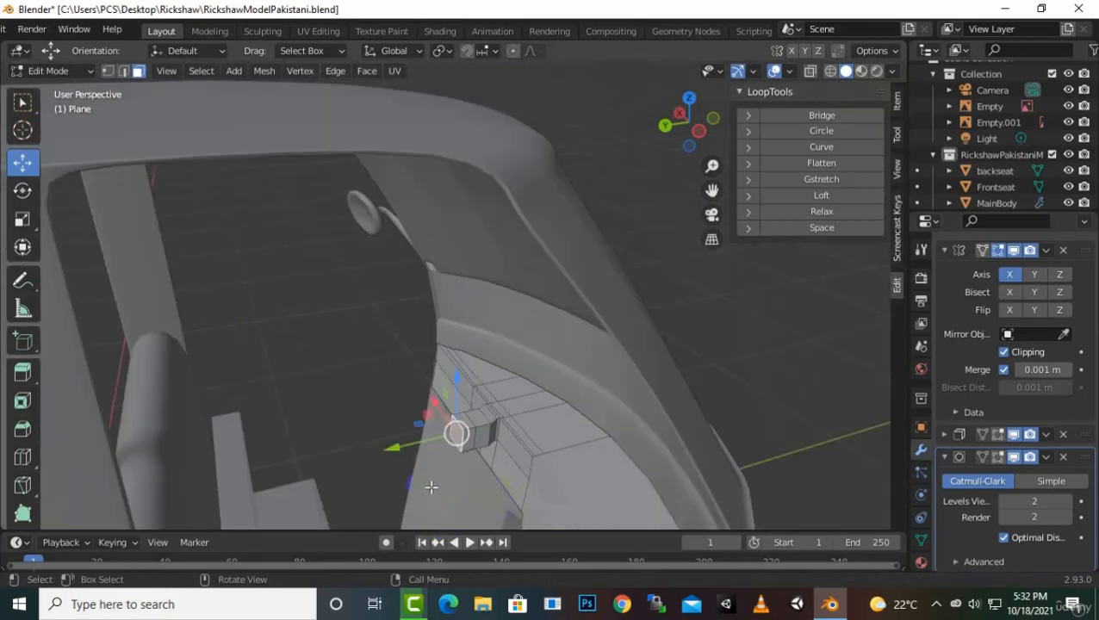
left_click_drag(398, 447, 380, 457)
middle_click_drag(523, 399, 518, 430)
left_click_drag(380, 453, 398, 450)
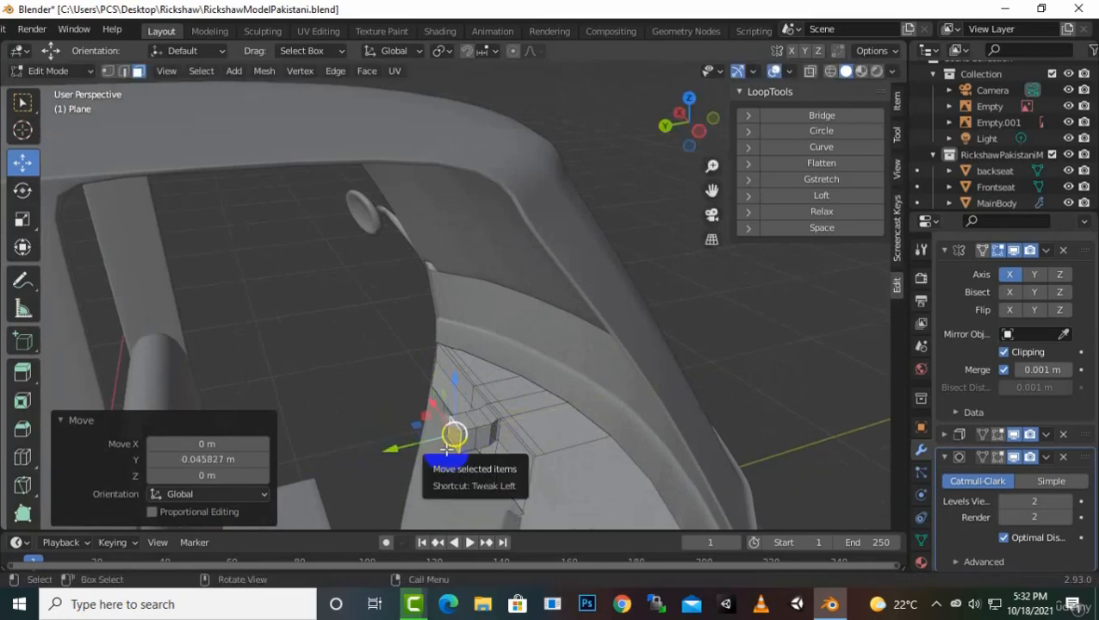
key("e")
key("y")
left_click(432, 440)
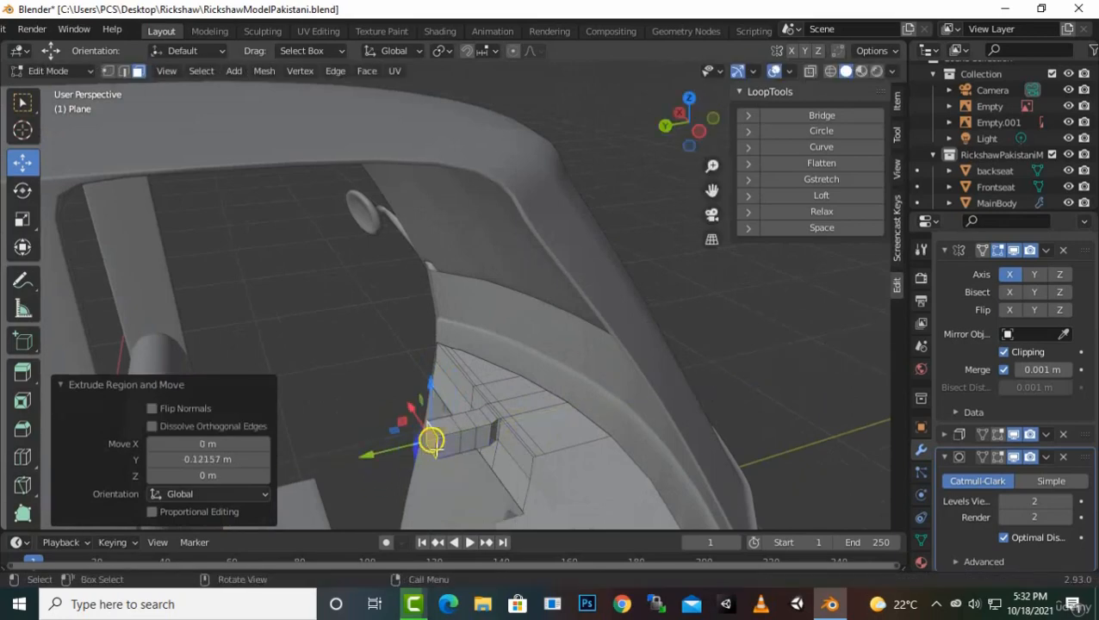
Extrude the arm's end face twice along X toward the mirror centre, about -0.141 m and about -0.382 m
middle_click_drag(456, 449, 517, 482)
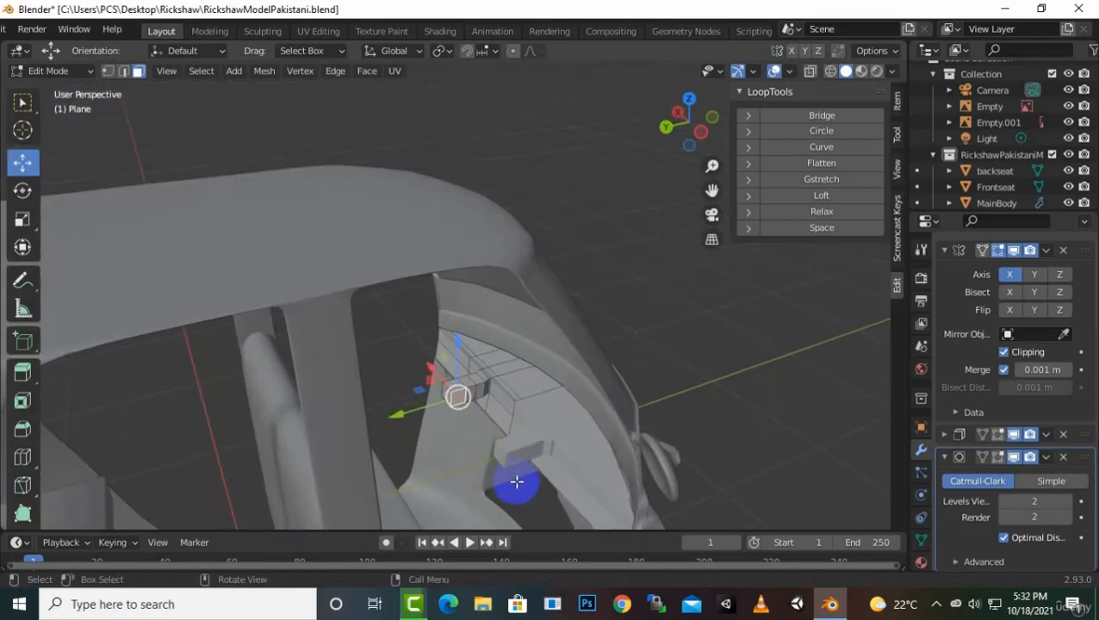
key("e")
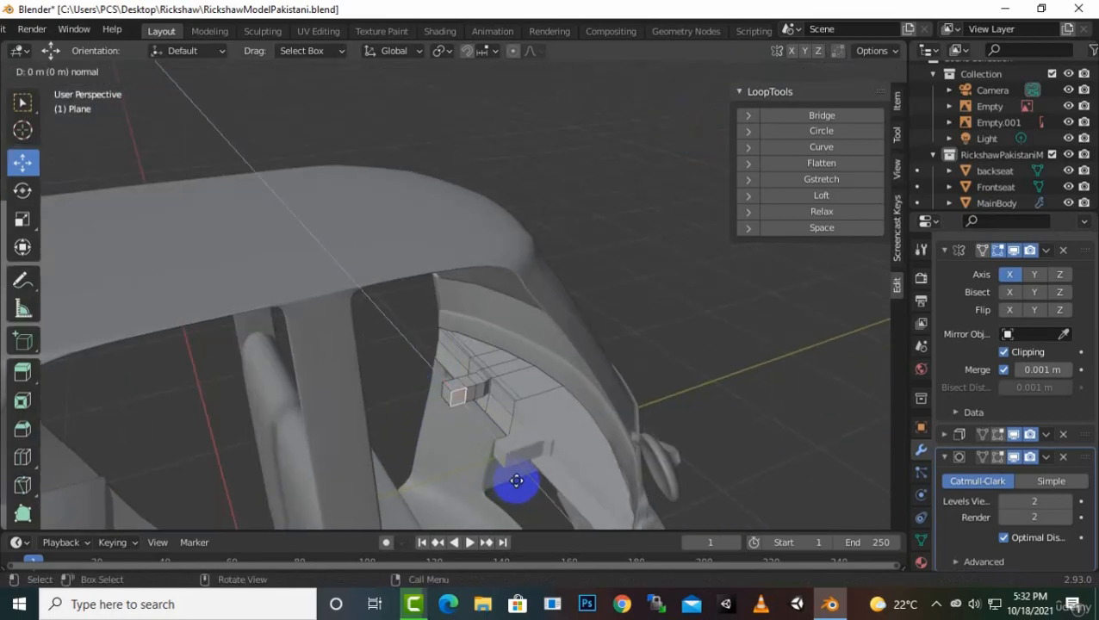
key("x")
left_click(528, 489)
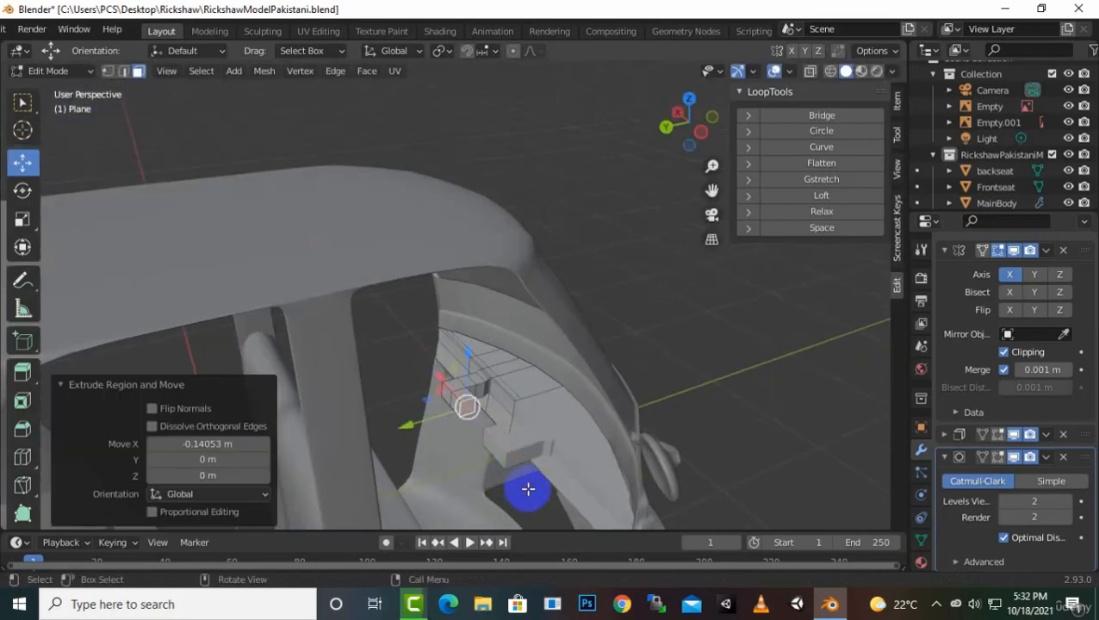
key("e")
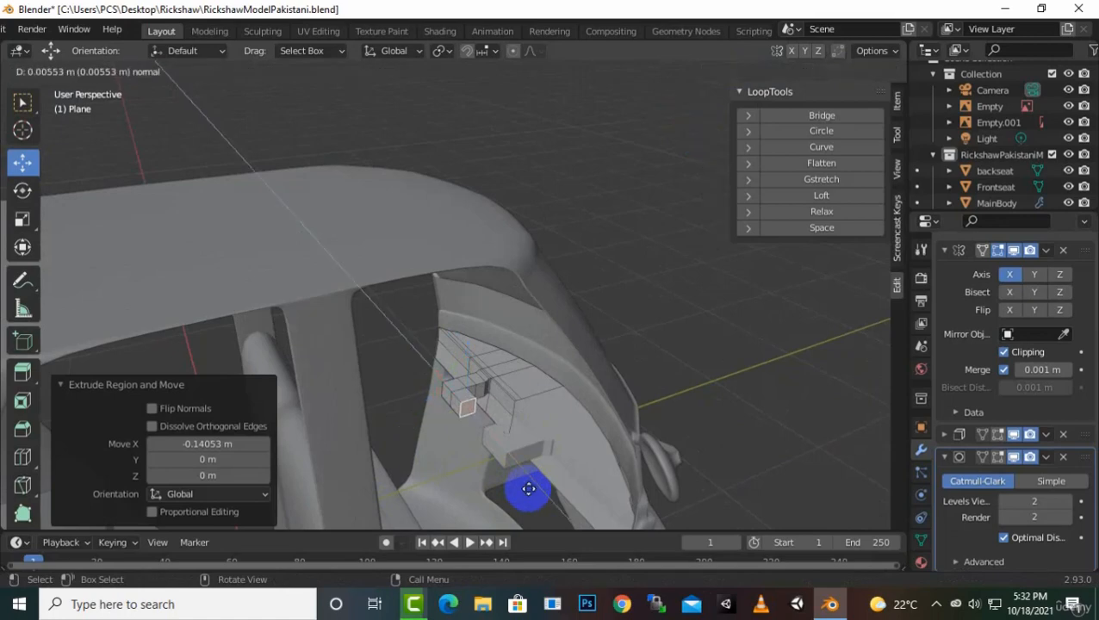
key("x")
left_click(544, 520)
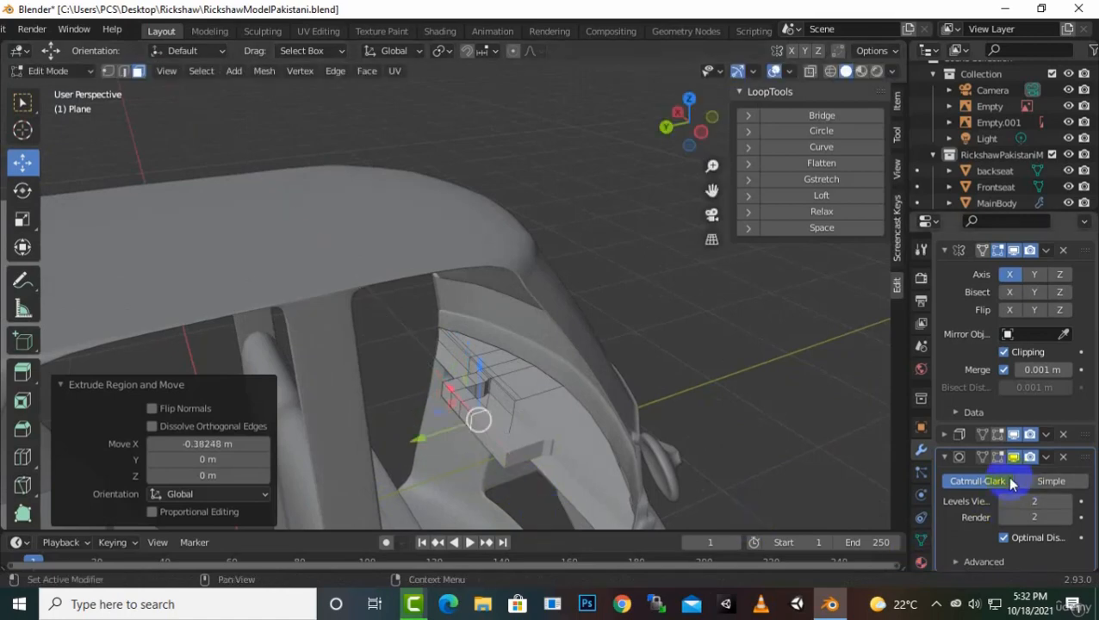
Turn on the Subdivision modifier's Edit Mode display and move the bar's centre face about 0.074 m along Y
left_click(998, 456)
middle_click_drag(551, 455, 709, 412)
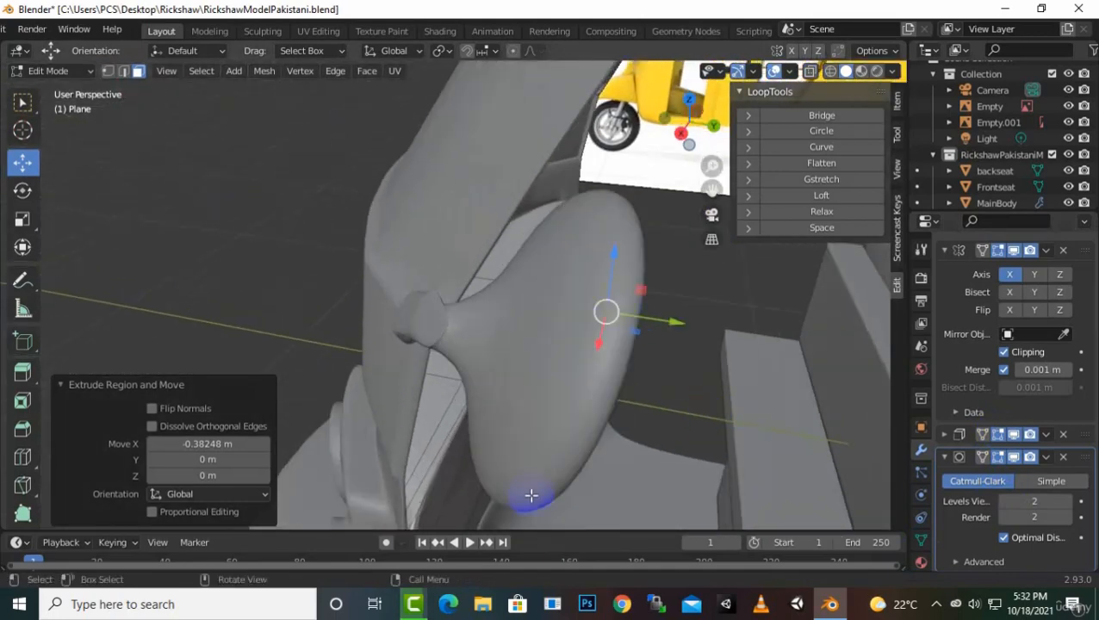
scroll(540, 459, "down", 5)
scroll(574, 395, "down", 3)
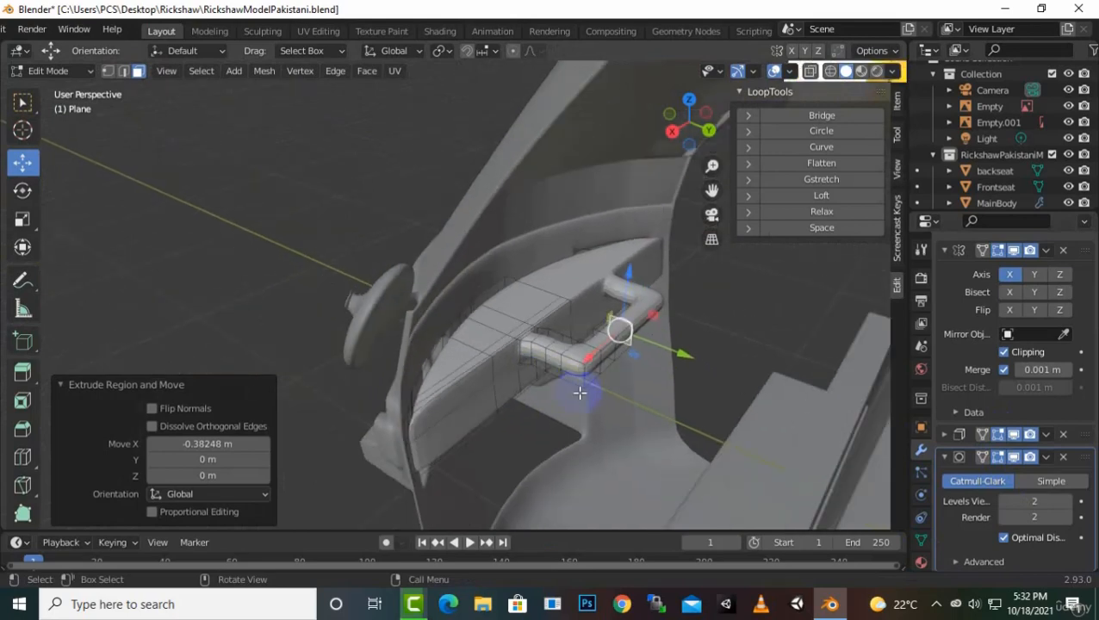
middle_click_drag(676, 370, 673, 398)
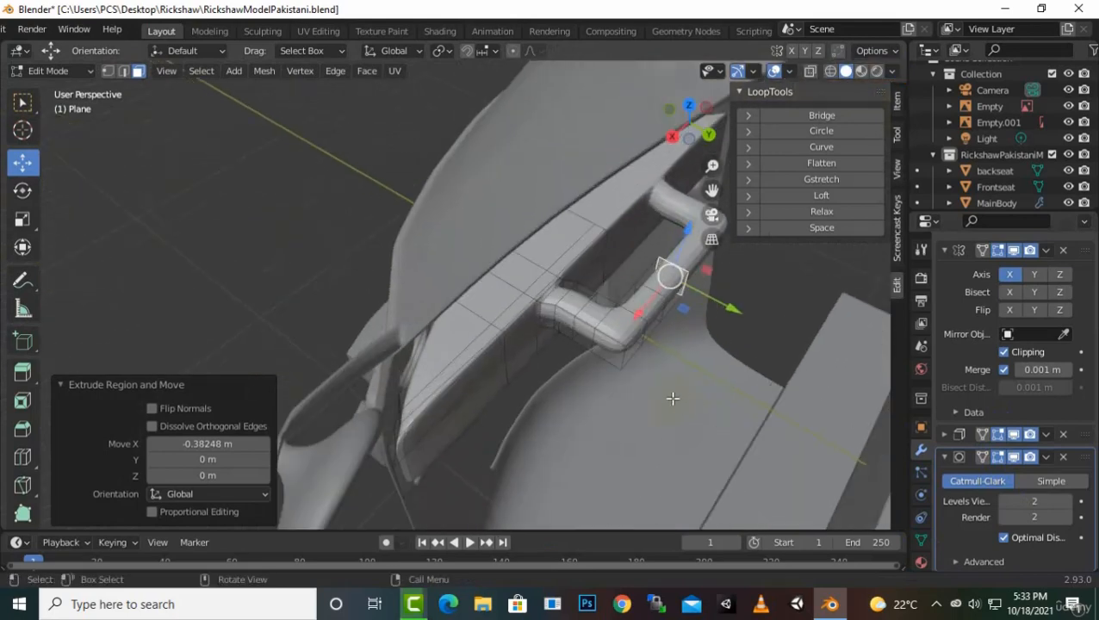
middle_click_drag(673, 323, 702, 337)
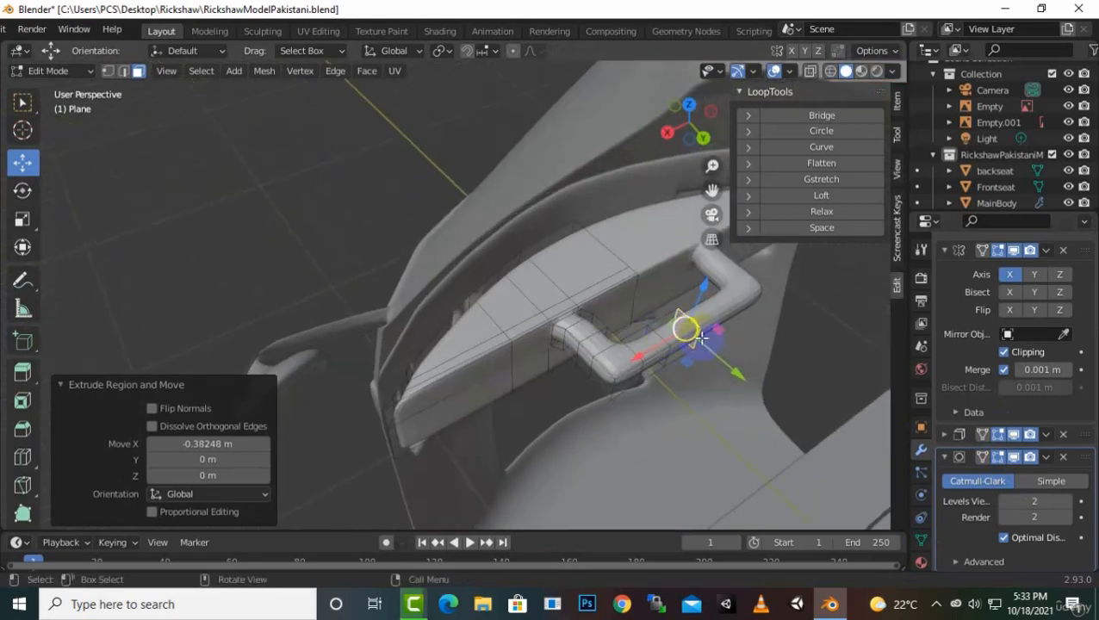
left_click_drag(738, 374, 758, 385)
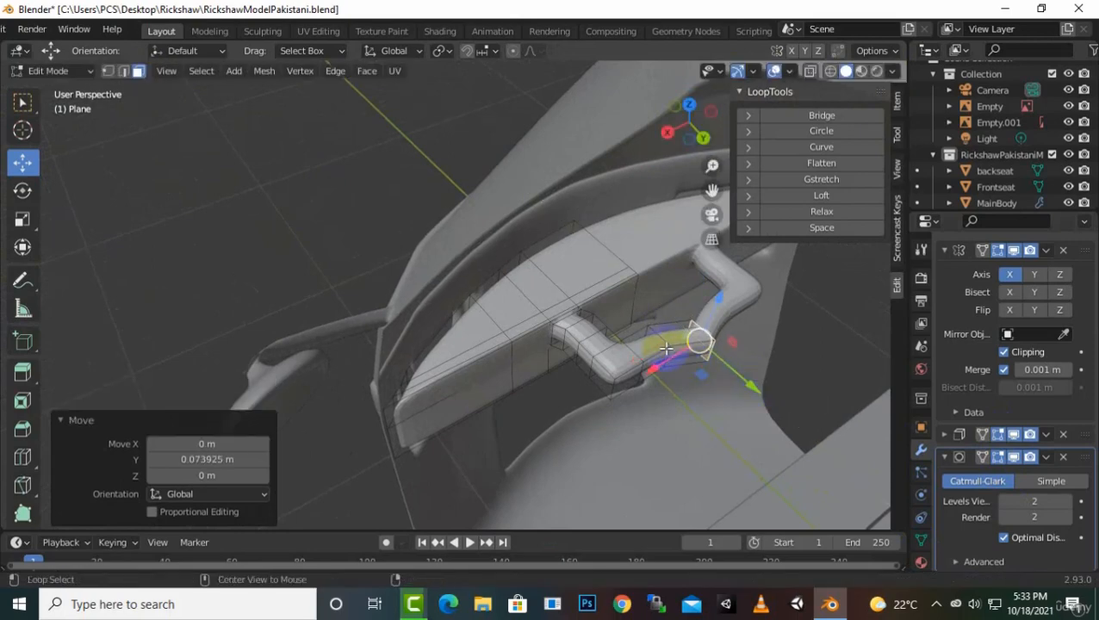
Select an edge loop on the crossbar in edge mode and move it about 0.055 m along Y
left_click(665, 348, "alt")
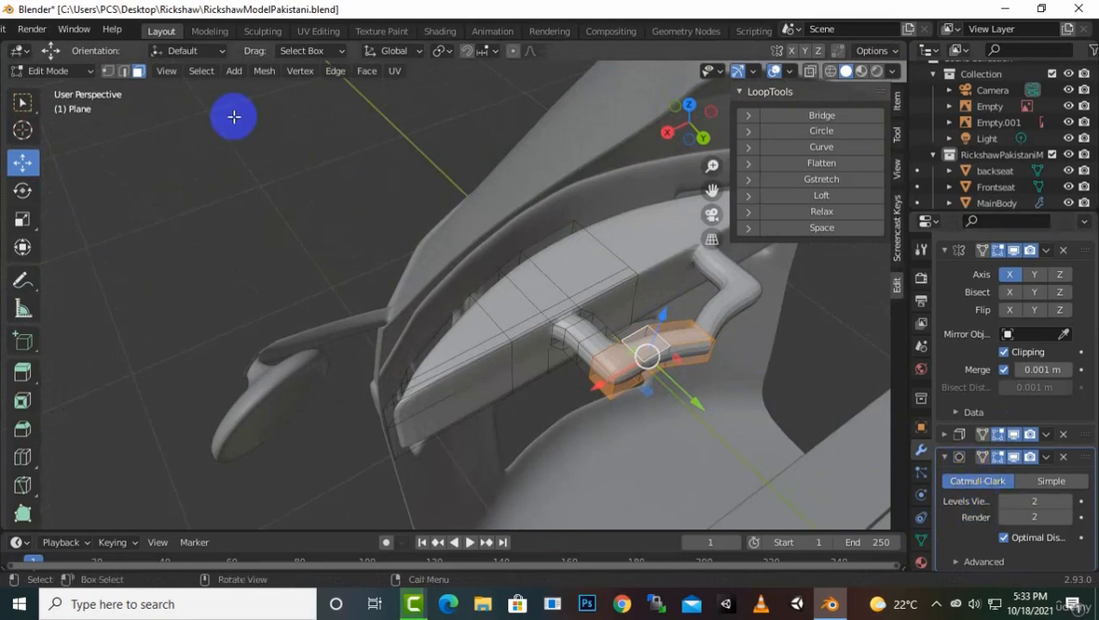
left_click(124, 72)
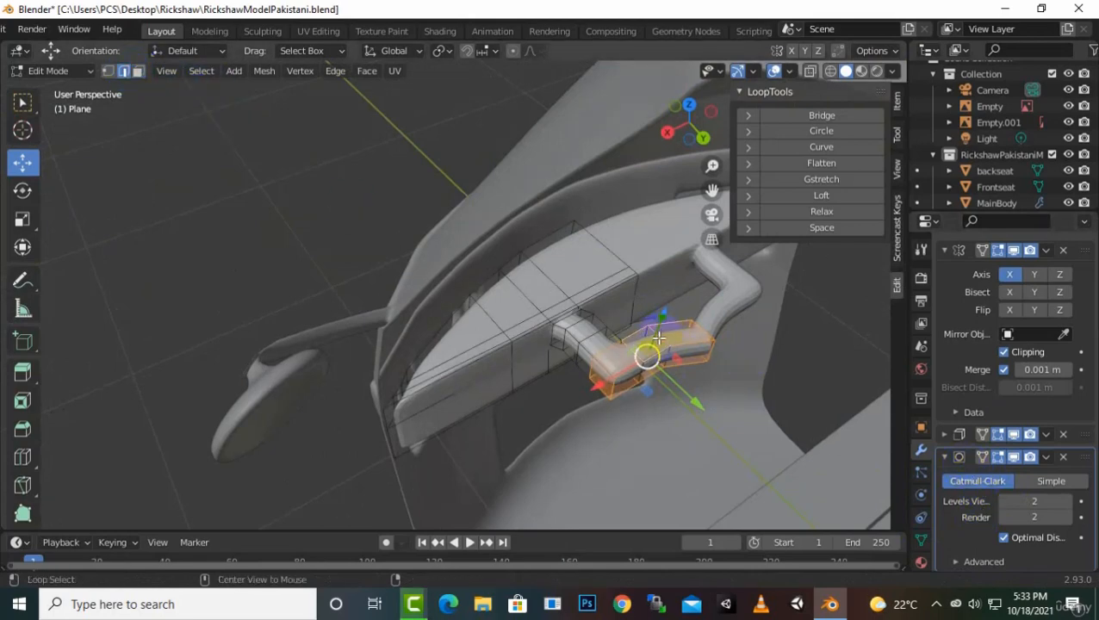
left_click(658, 339, "alt")
left_click_drag(707, 397, 720, 404)
Save the file and turn off the Subdivision modifier's Edit Mode display
scroll(665, 368, "down", 3)
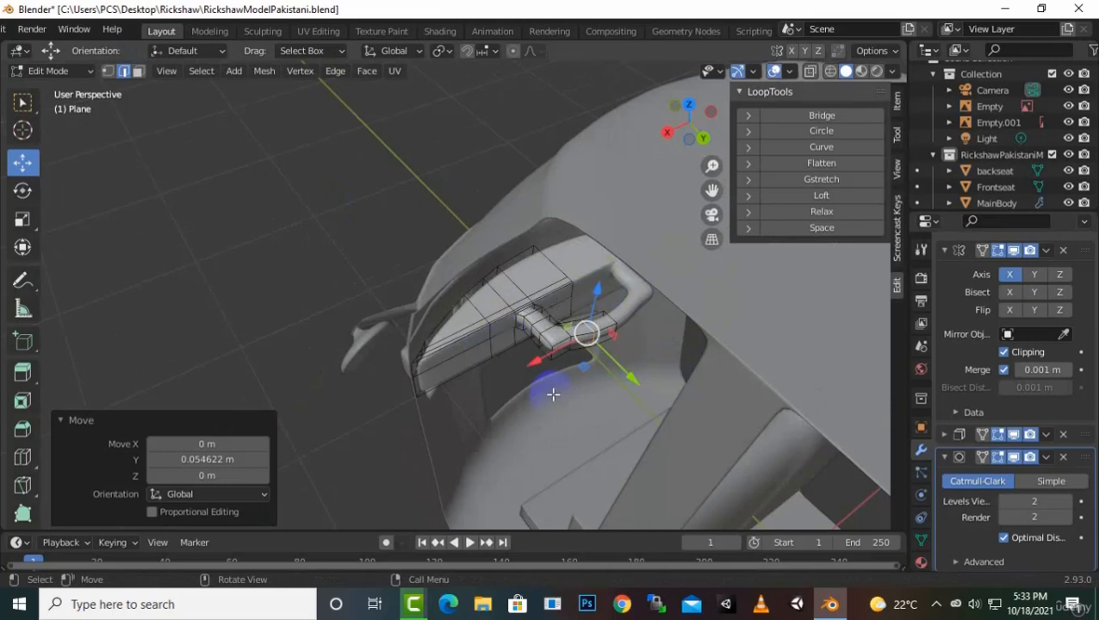
key("ctrl+s")
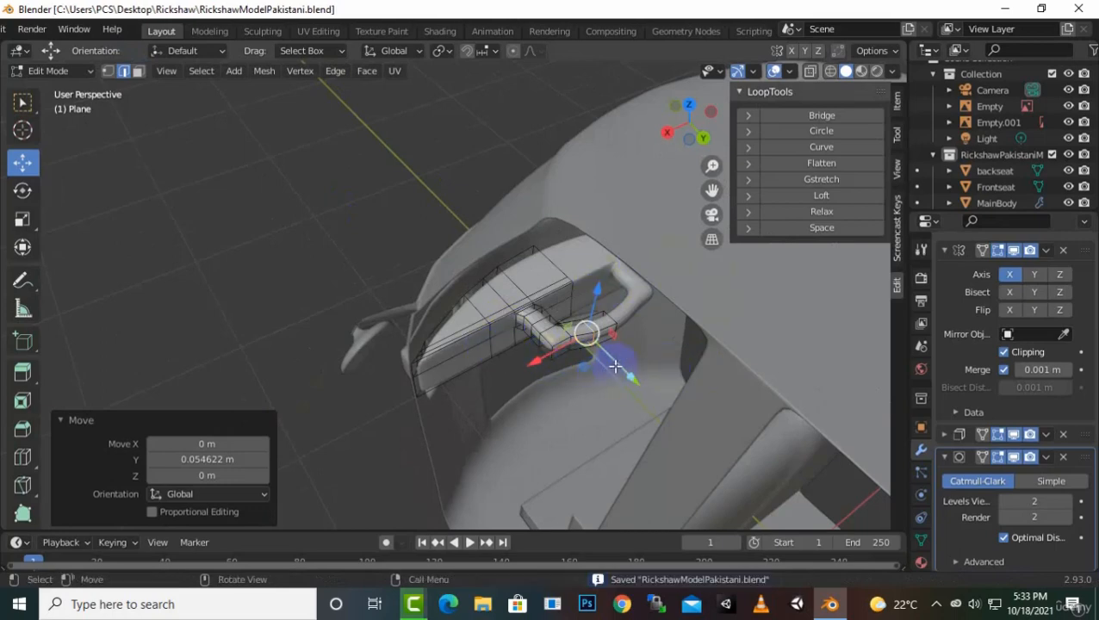
left_click(997, 456)
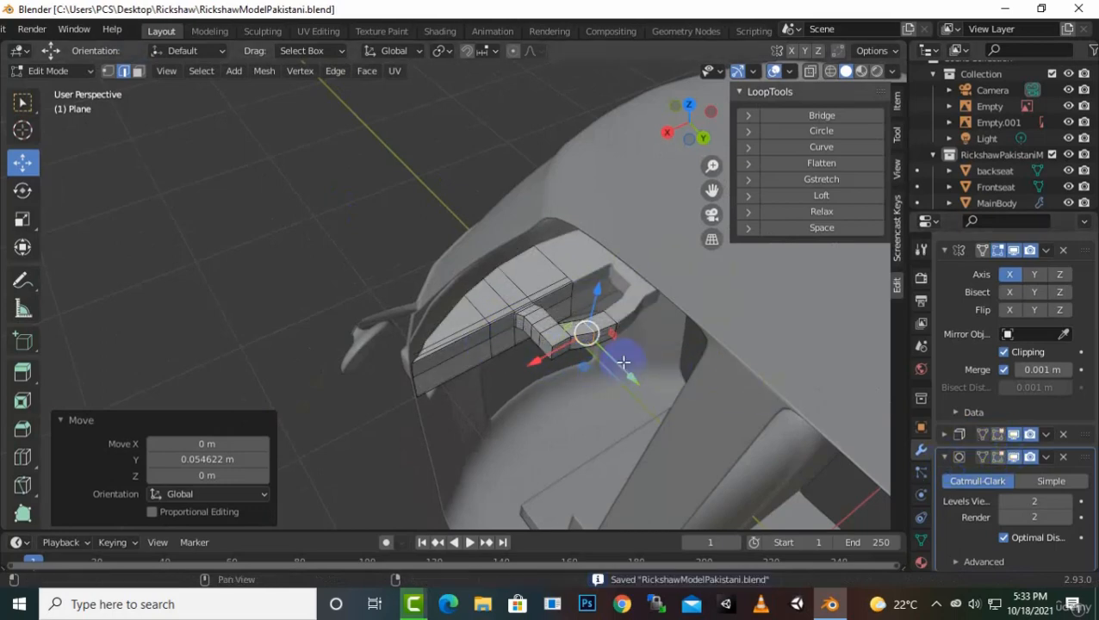
Rename the Plane object to Dashboard
middle_click_drag(625, 362, 663, 343)
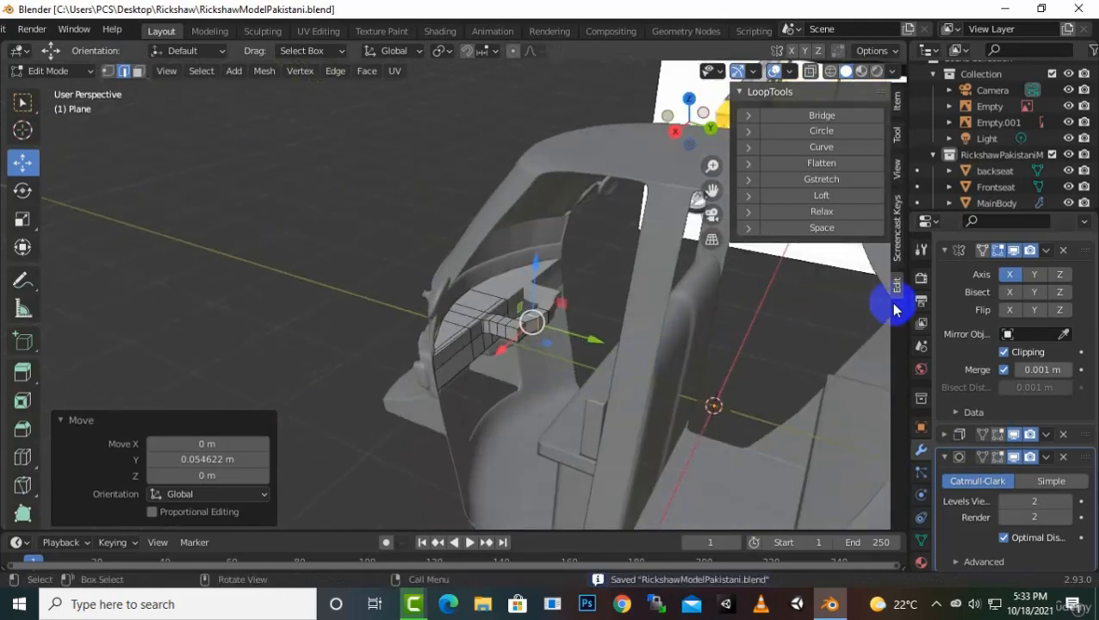
scroll(1002, 181, "down", 1)
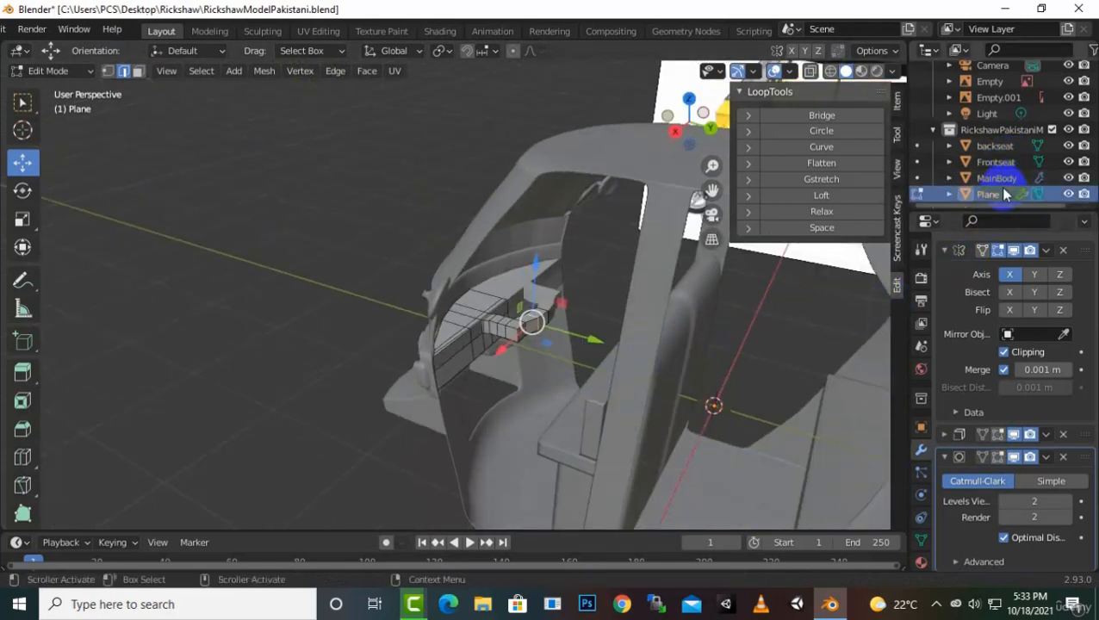
double_click(1004, 193)
type("Dash")
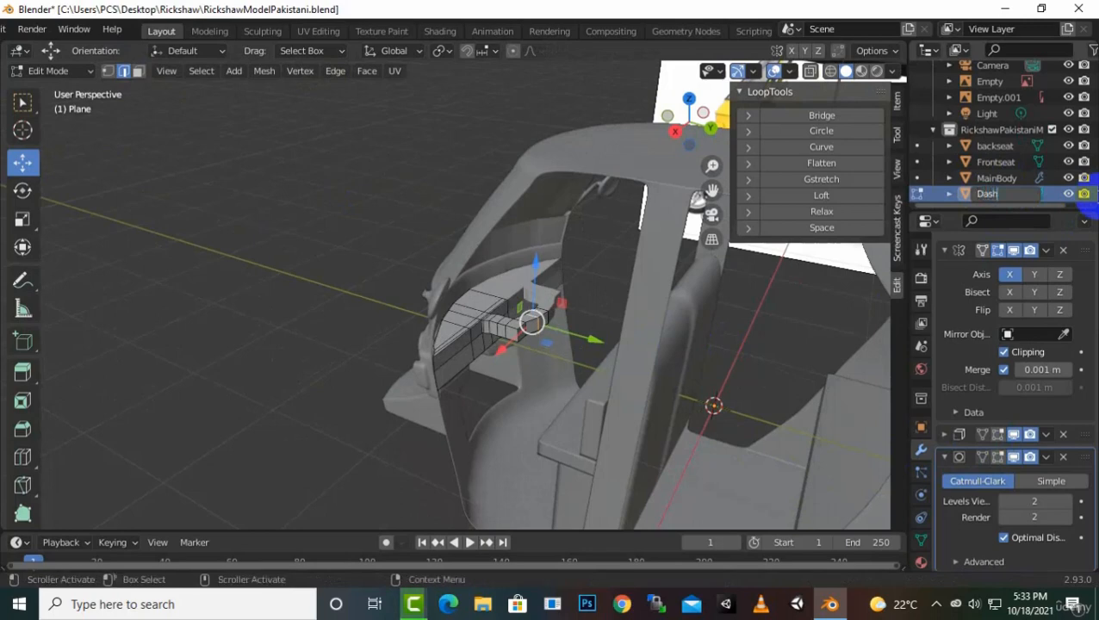
type("board")
key("Return")
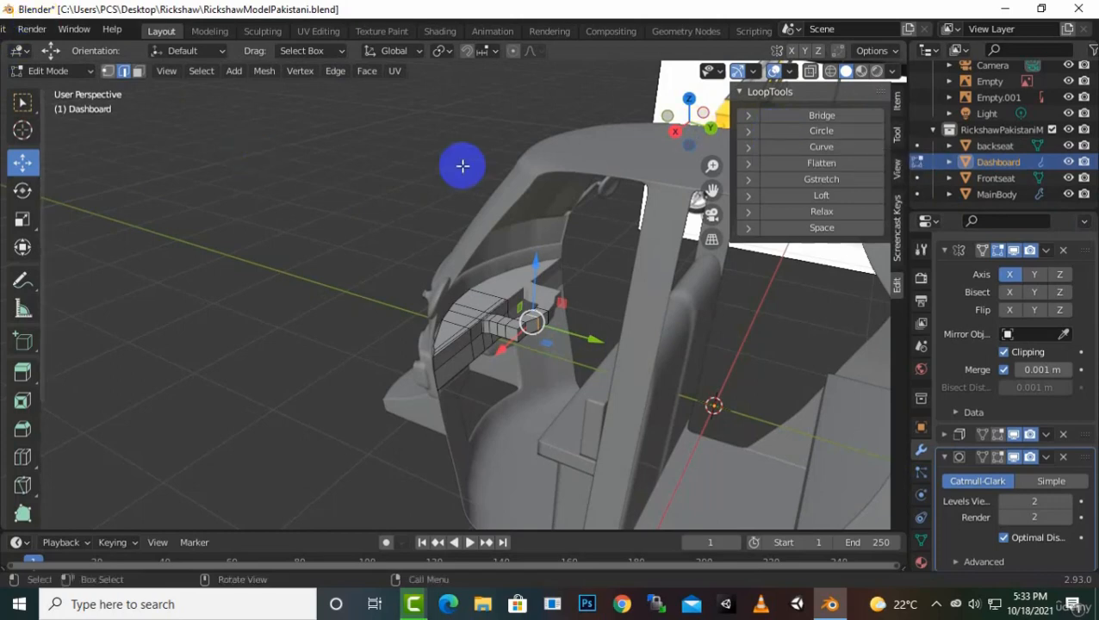
Return to Object Mode and add a cylinder mesh with 32 vertices, 1 m radius and 2 m depth
middle_click_drag(358, 361, 388, 316)
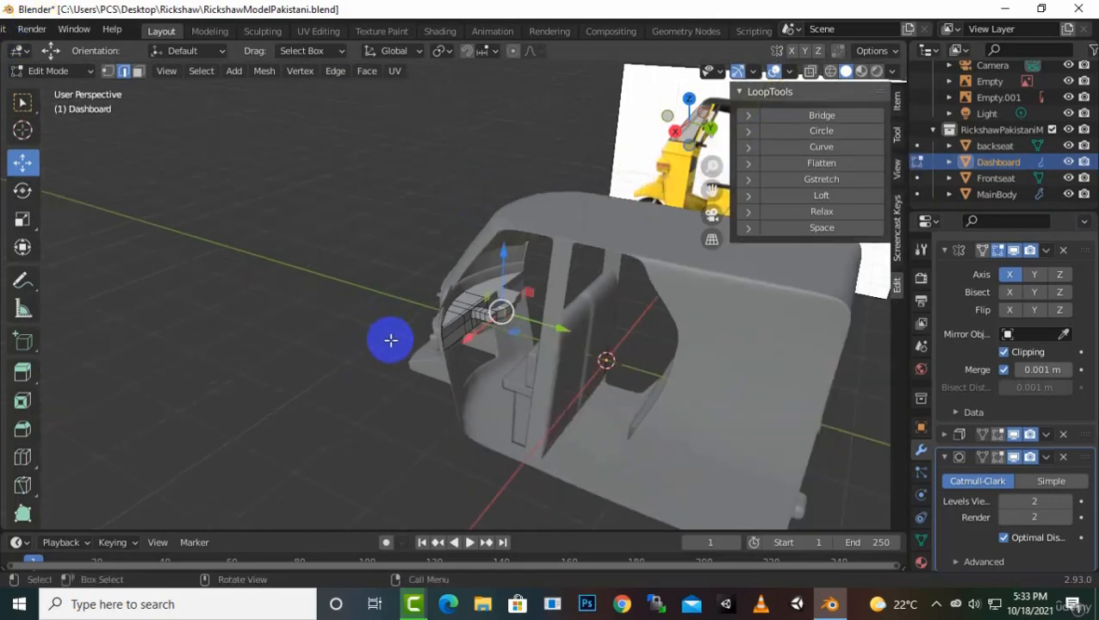
key("Tab")
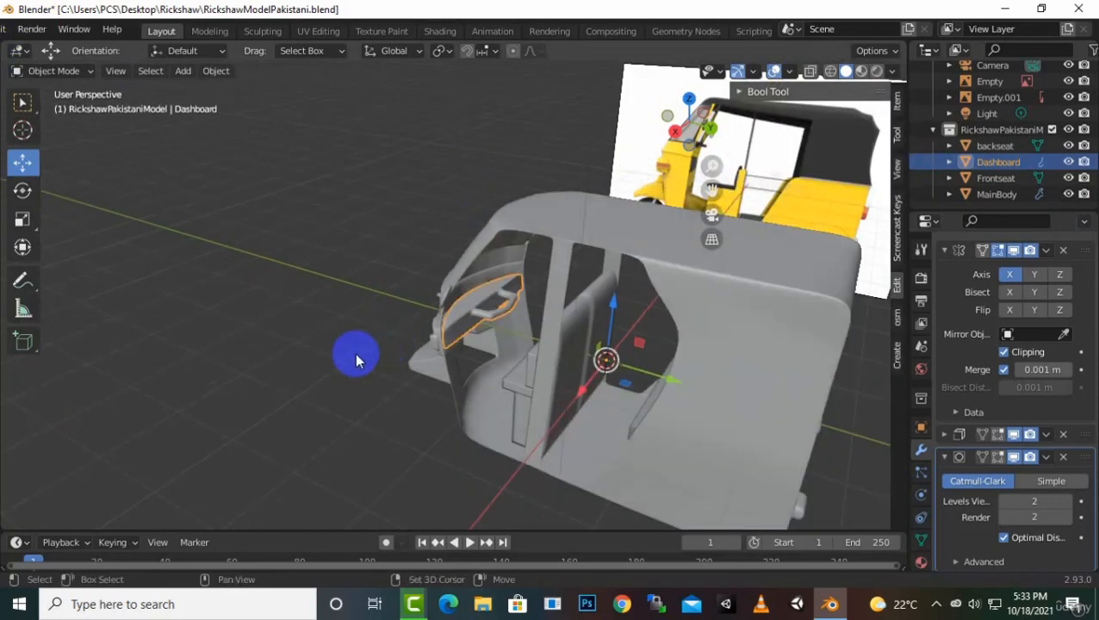
key("shift+a")
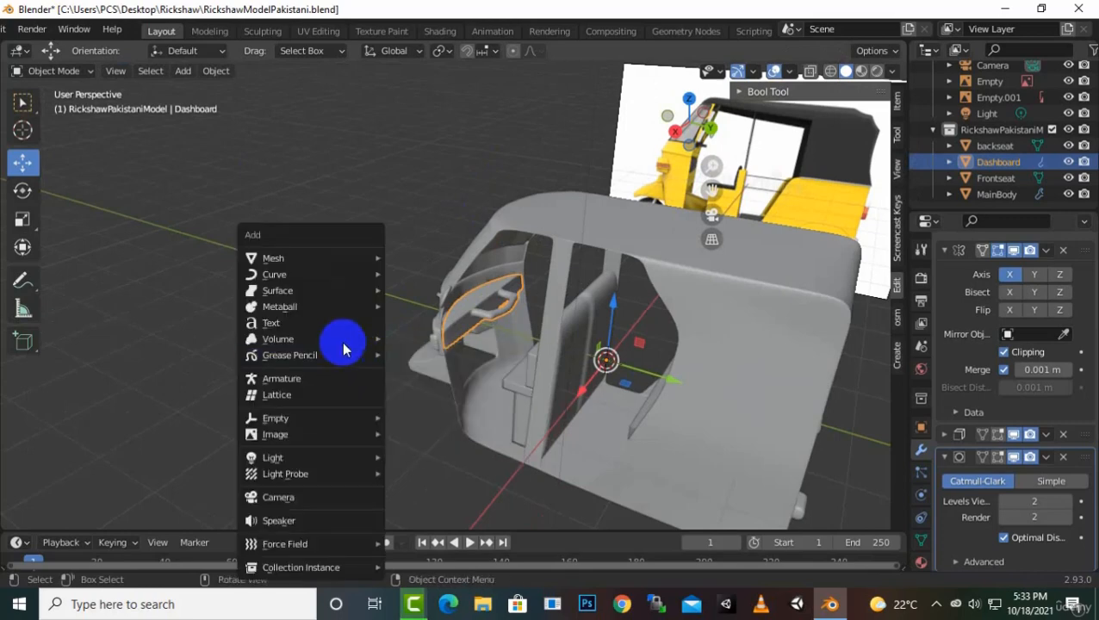
mouse_move(302, 273)
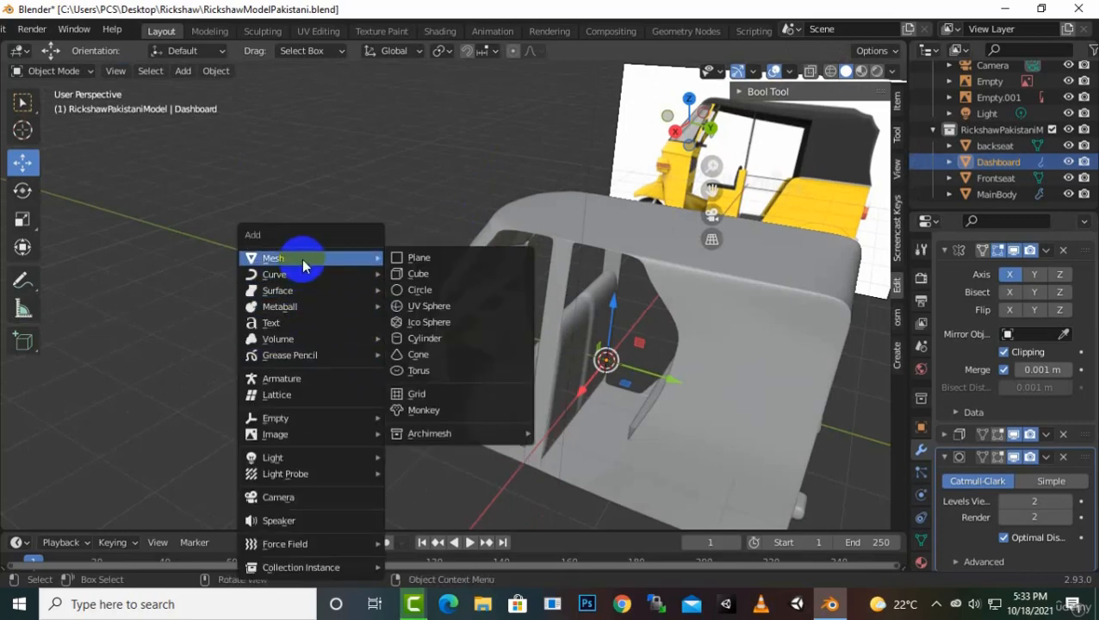
left_click(451, 339)
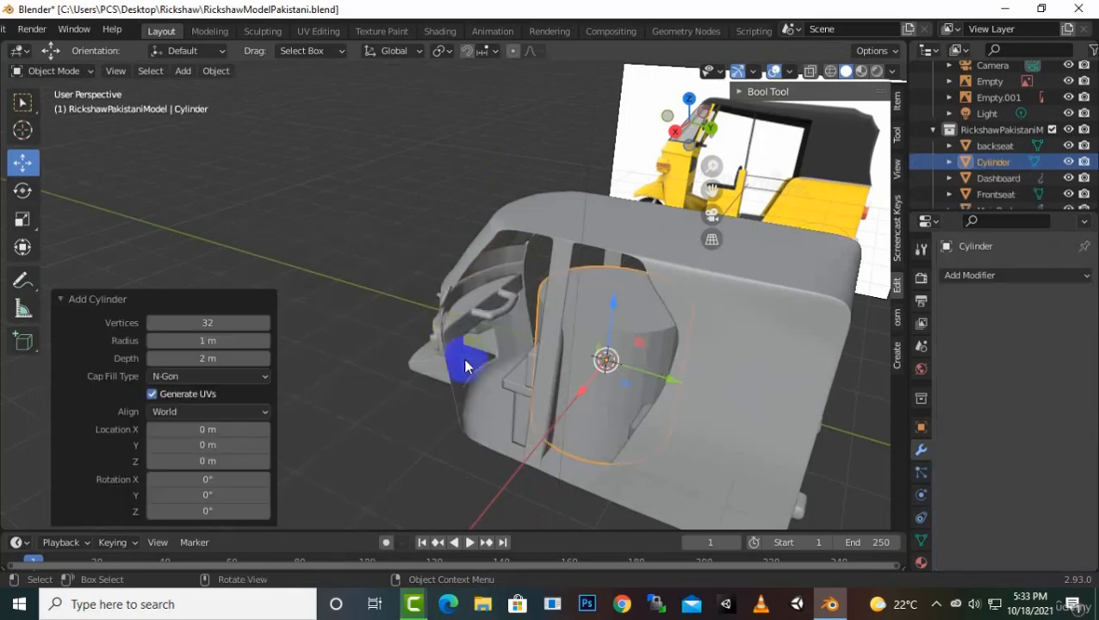
middle_click_drag(499, 357, 600, 401)
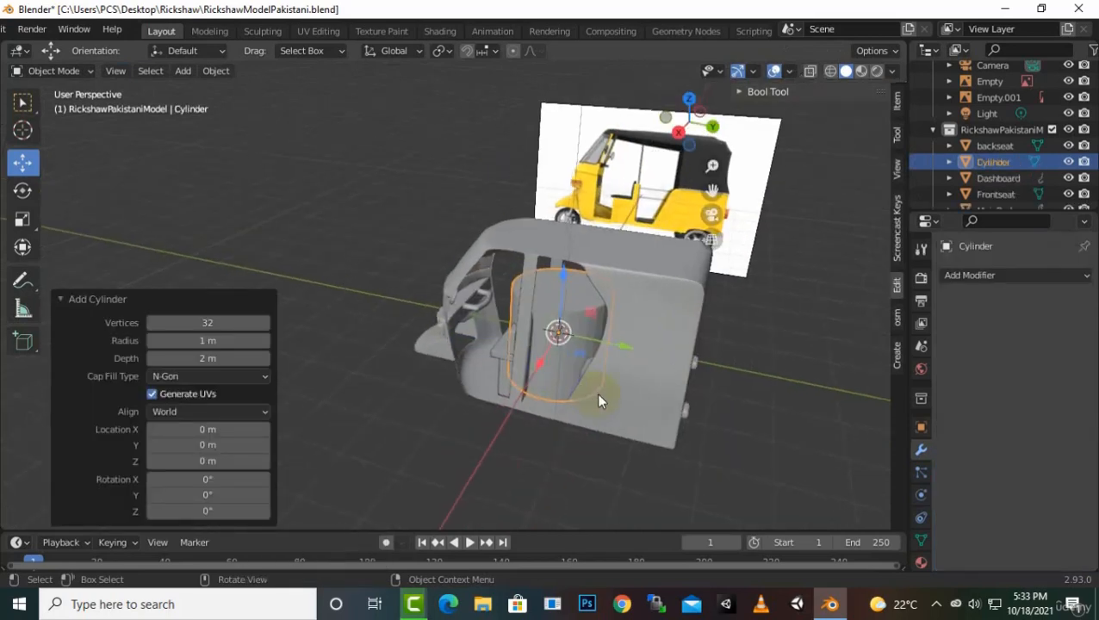
In Edit Mode, scale the cylinder to about 0.291 and move it about -3.327 m along Y, ahead of the rickshaw
key("Tab")
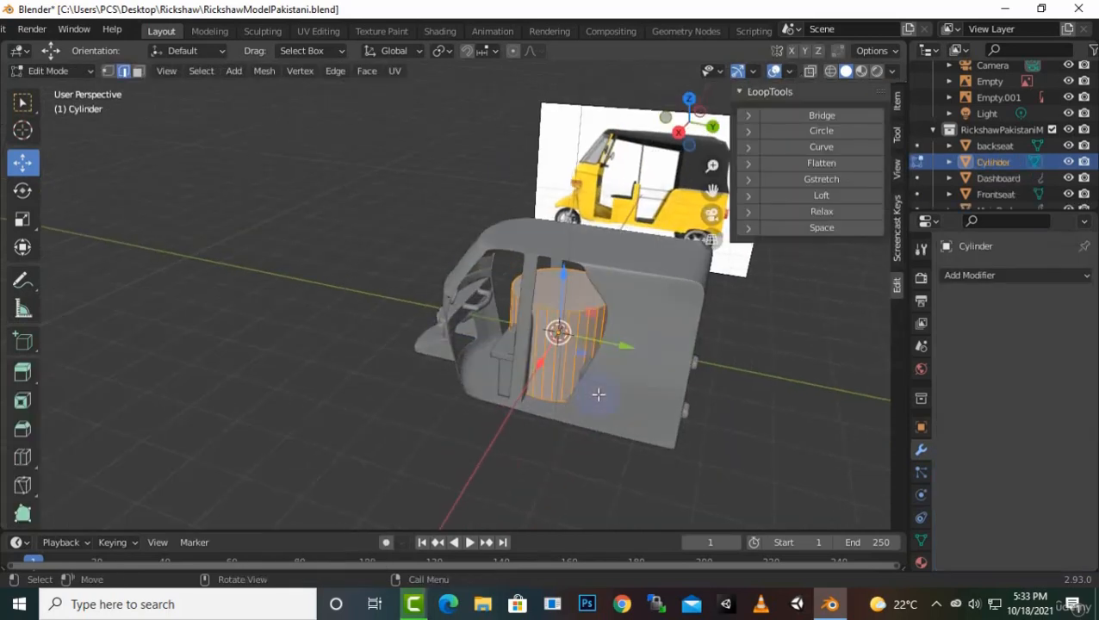
key("s")
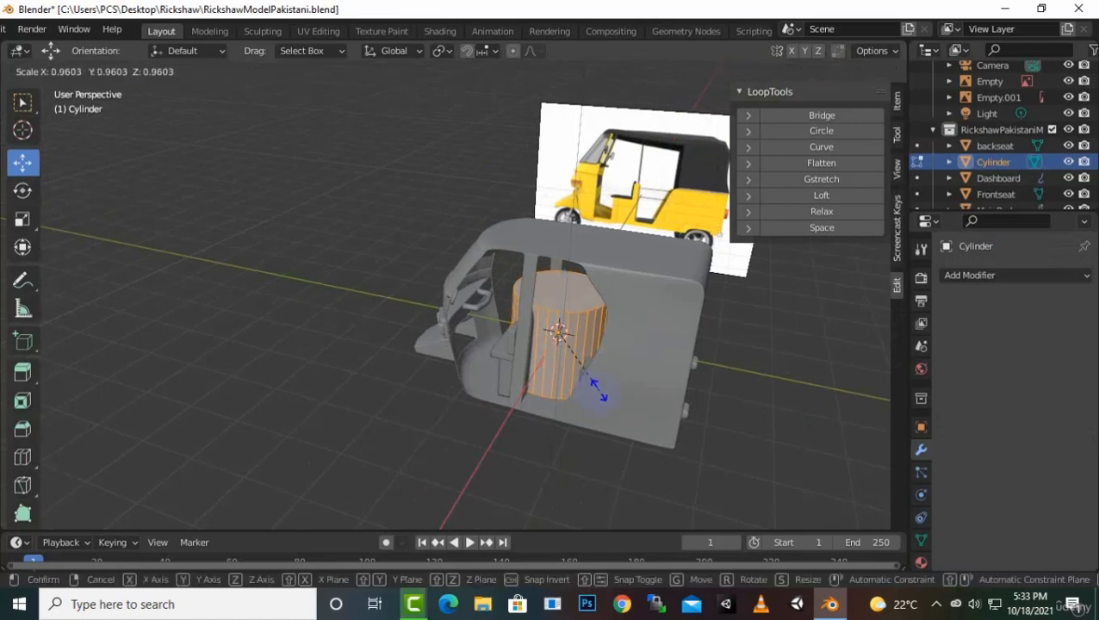
left_click(573, 350)
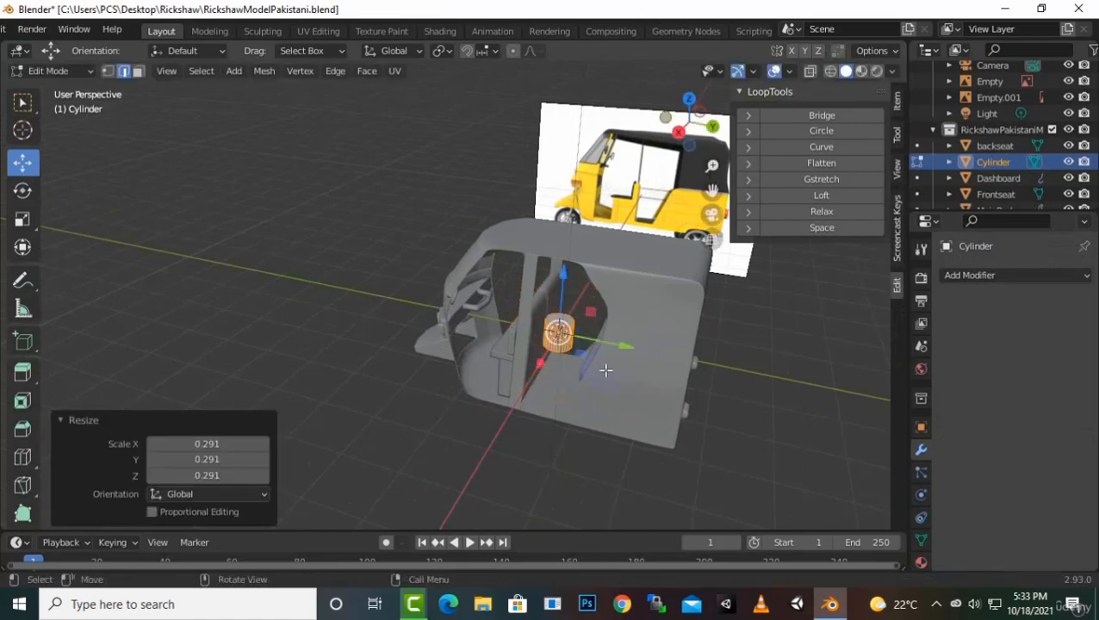
left_click_drag(609, 343, 470, 330)
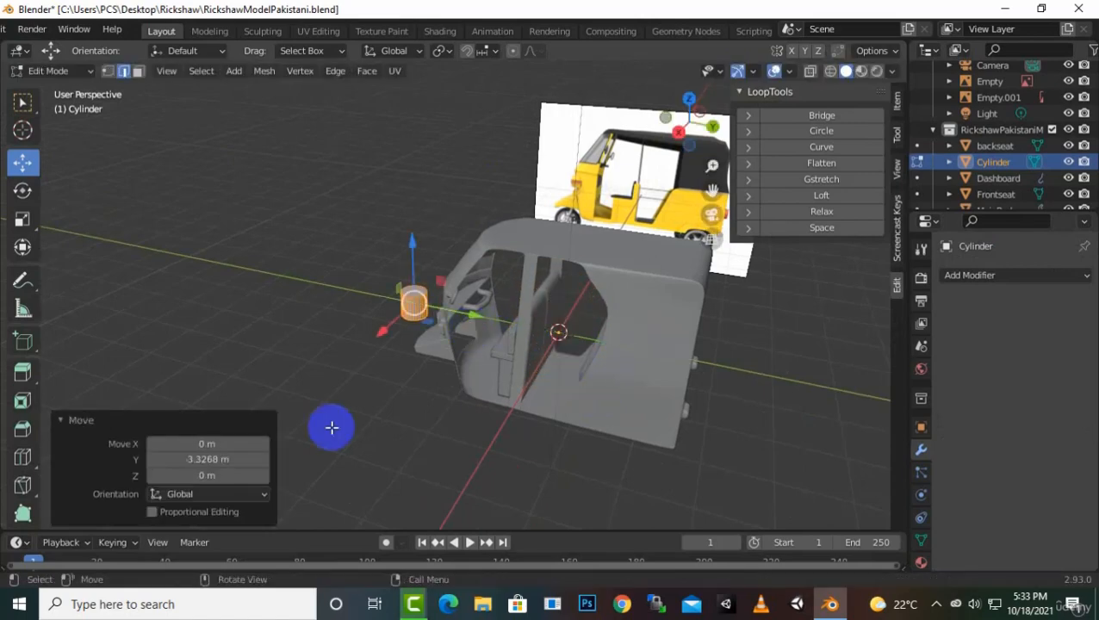
In front wireframe view, delete the vertices of the cylinder's negative X half
middle_click_drag(323, 420, 570, 414)
scroll(466, 424, "up", 3)
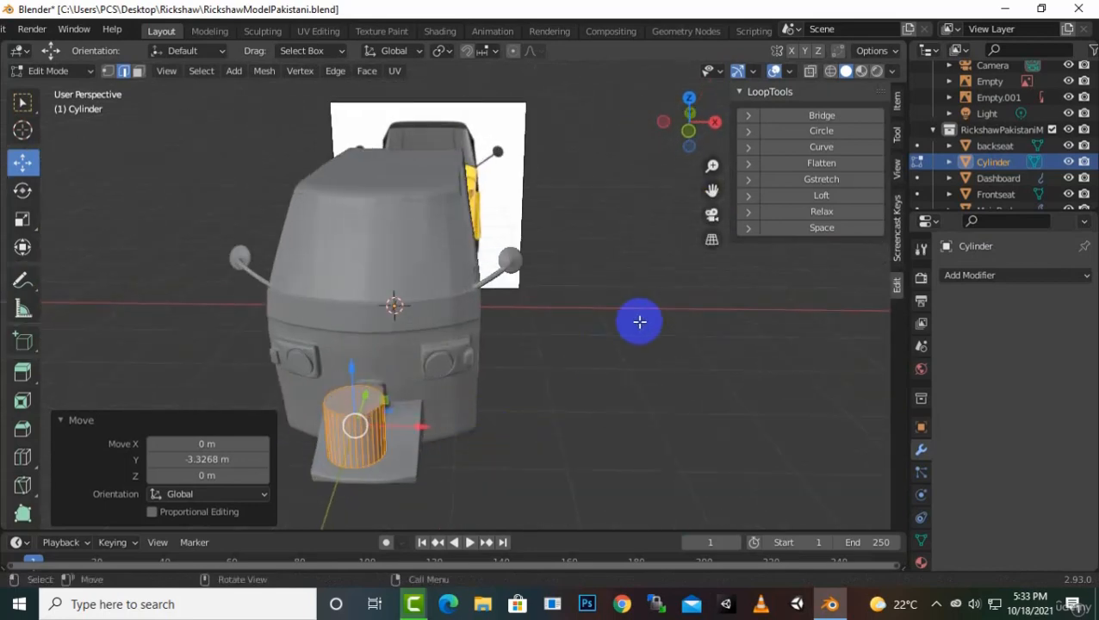
key("KP_1")
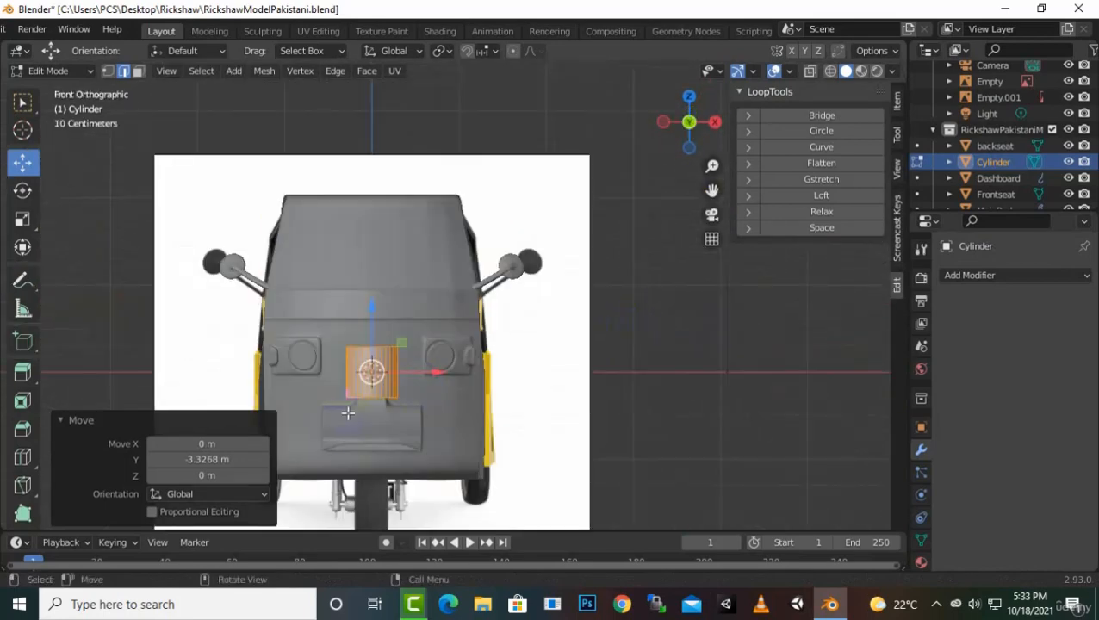
scroll(138, 132, "up", 4)
left_click(108, 70)
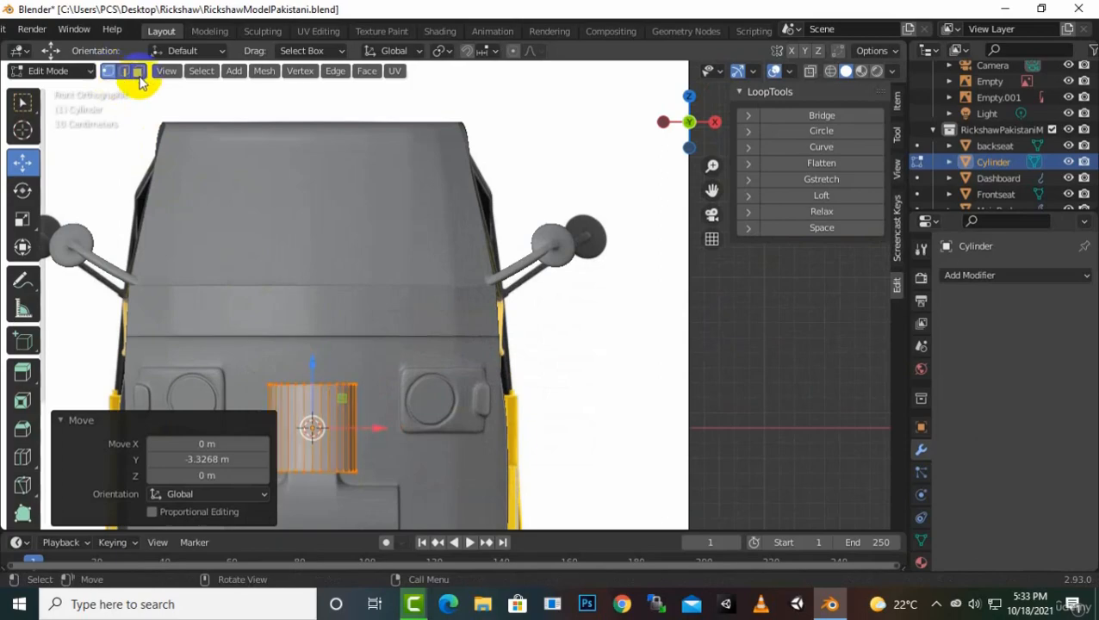
left_click(830, 70)
left_click_drag(712, 189, 837, 79)
scroll(374, 331, "up", 2)
left_click_drag(275, 204, 424, 491)
key("x")
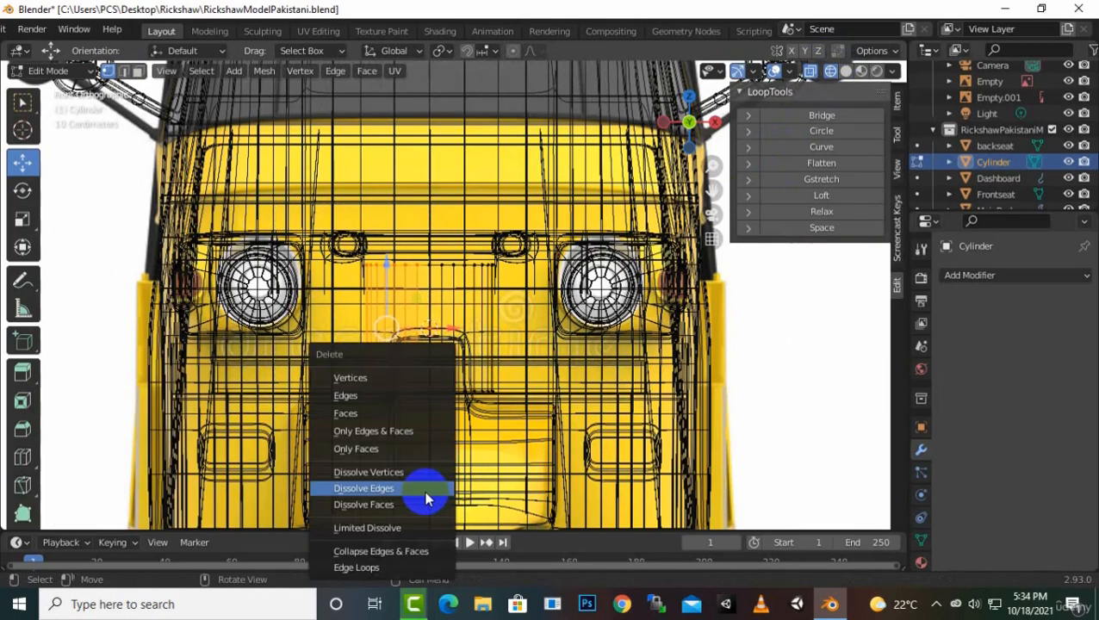
left_click(429, 364)
Switch the viewport back to solid shading
scroll(624, 295, "down", 2)
scroll(625, 295, "down", 3)
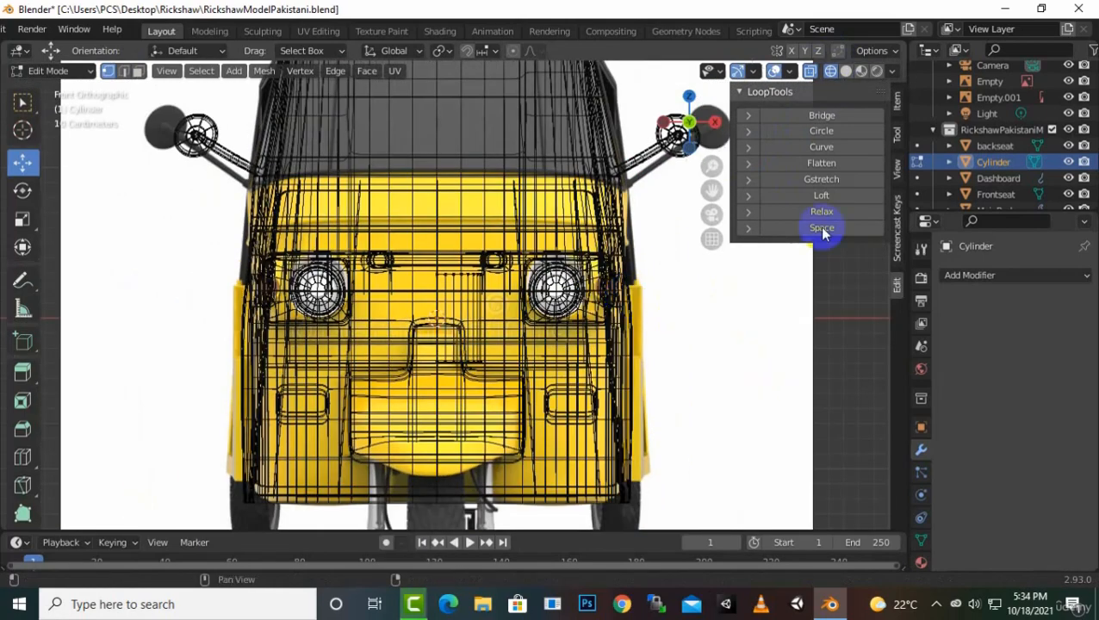
left_click(844, 71)
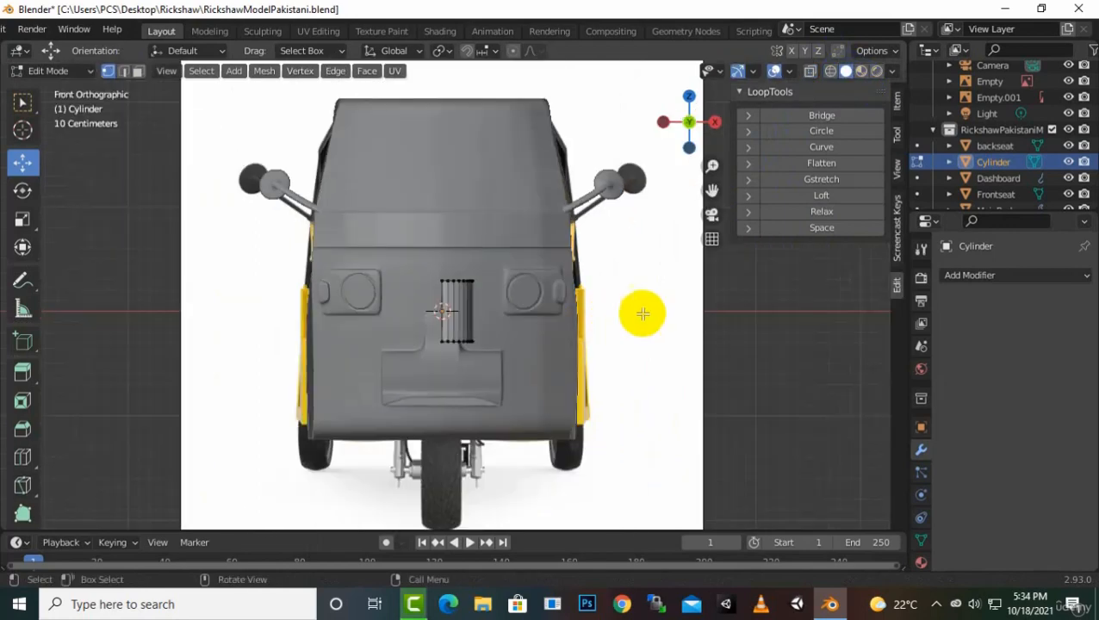
Select the whole half cylinder and add a Mirror modifier on the X axis with Clipping enabled
middle_click_drag(642, 314, 490, 360)
key("a")
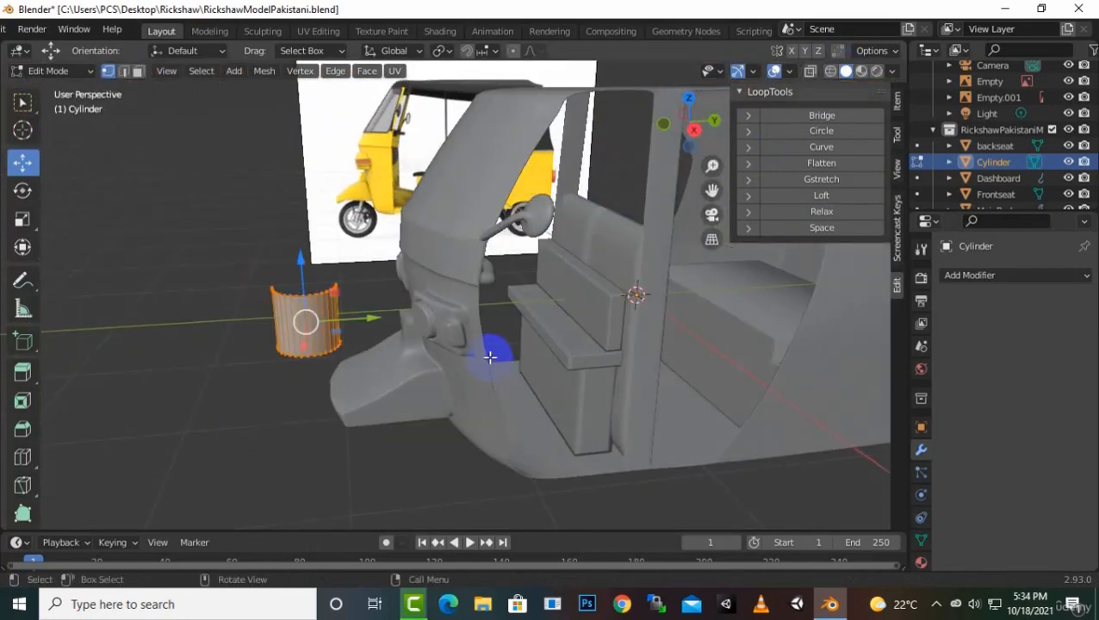
left_click(971, 276)
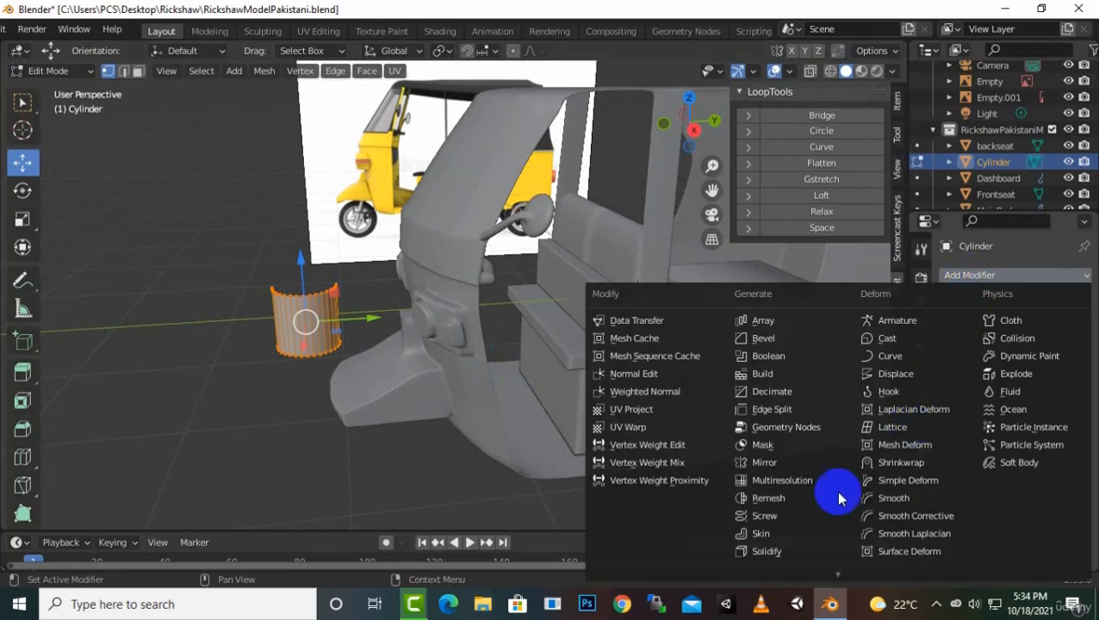
left_click(780, 460)
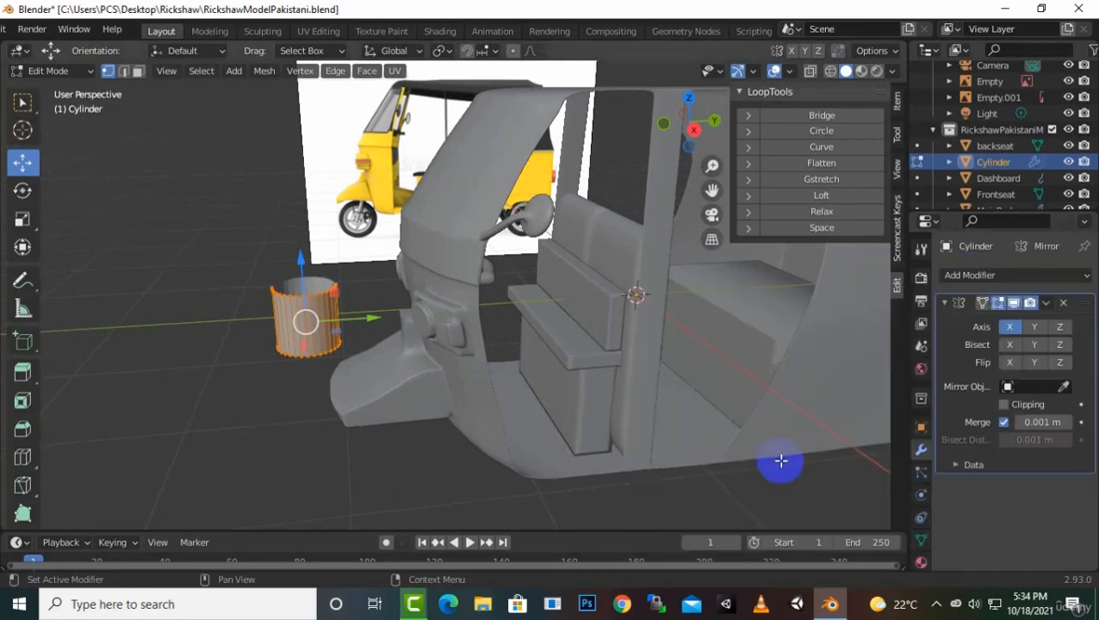
left_click(1003, 406)
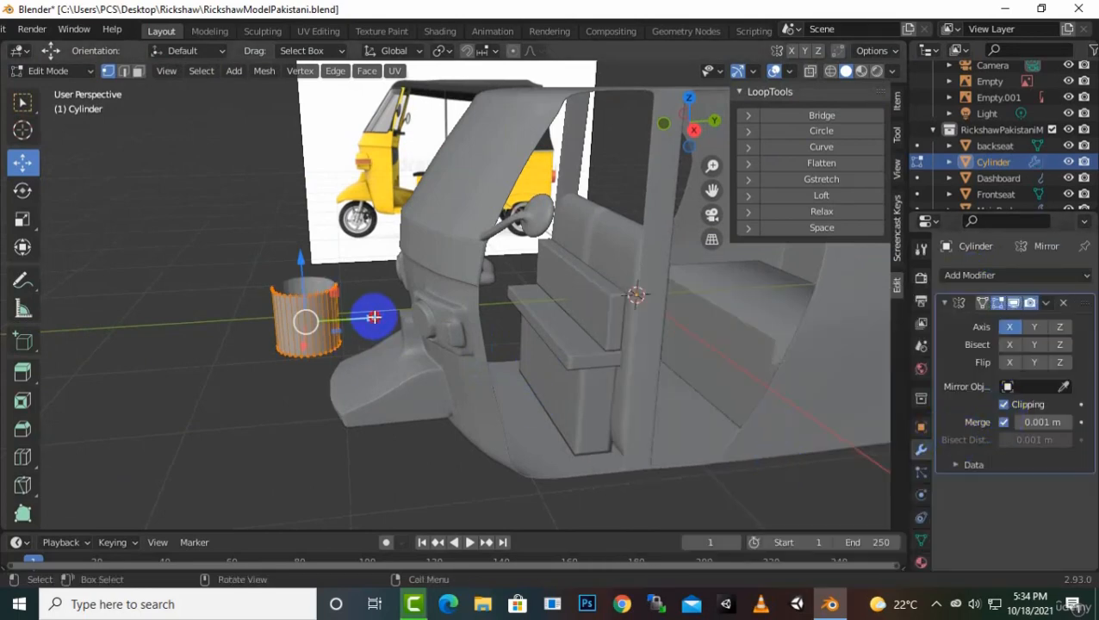
Move the half cylinder about 1.706 m along Y to the dashboard bar and scale its height by 0.52 along Z
left_click_drag(374, 317, 556, 339)
scroll(556, 346, "up", 4)
middle_click_drag(574, 370, 534, 387)
scroll(540, 389, "up", 2)
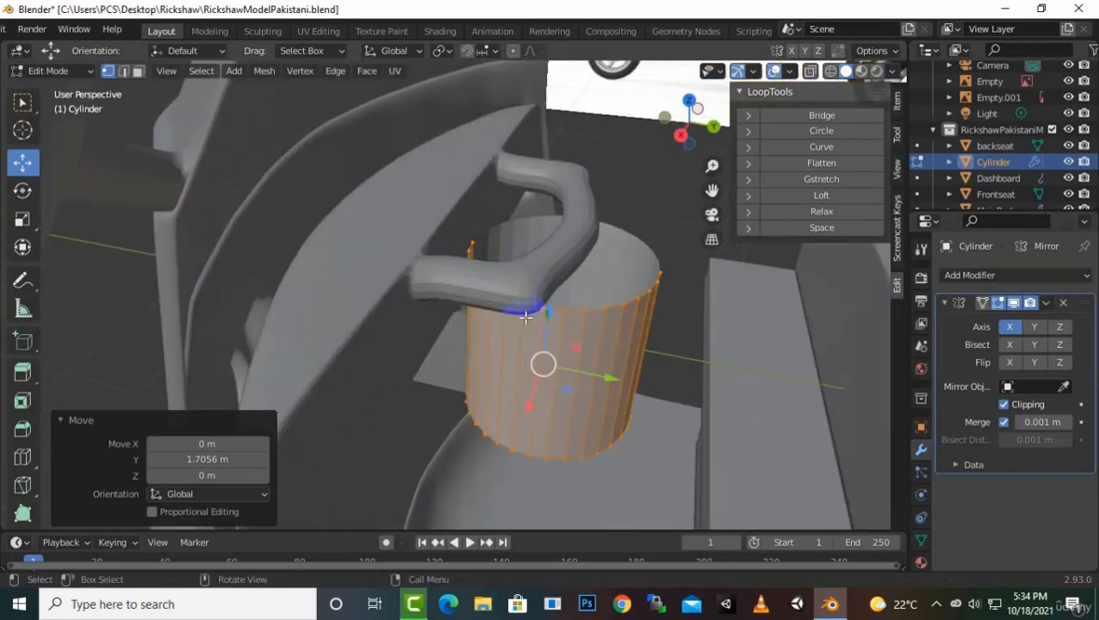
key("s")
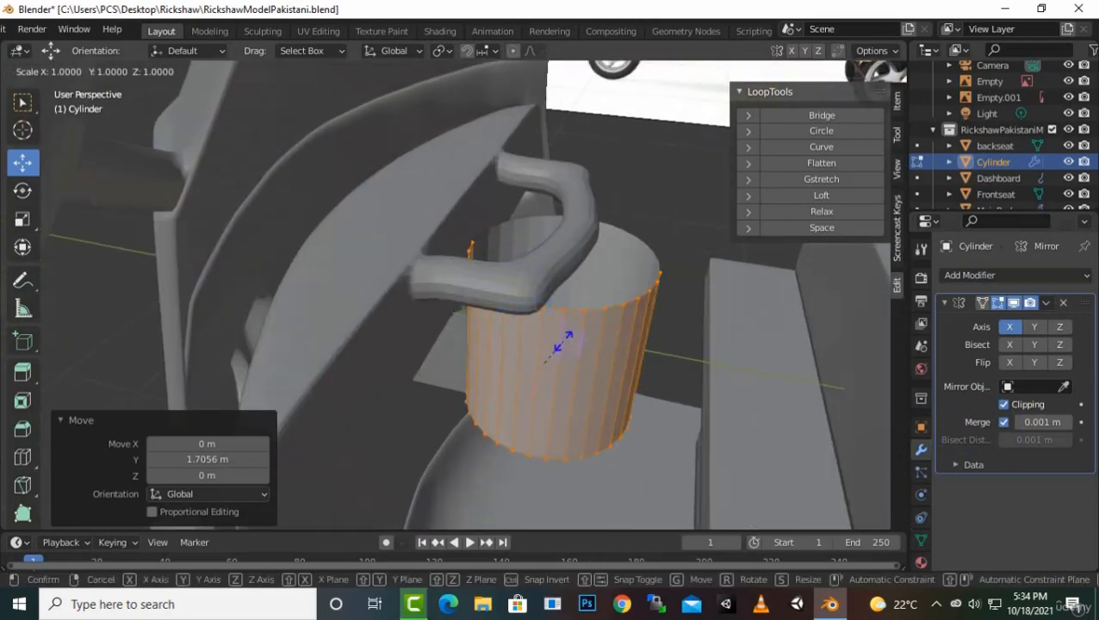
key("z")
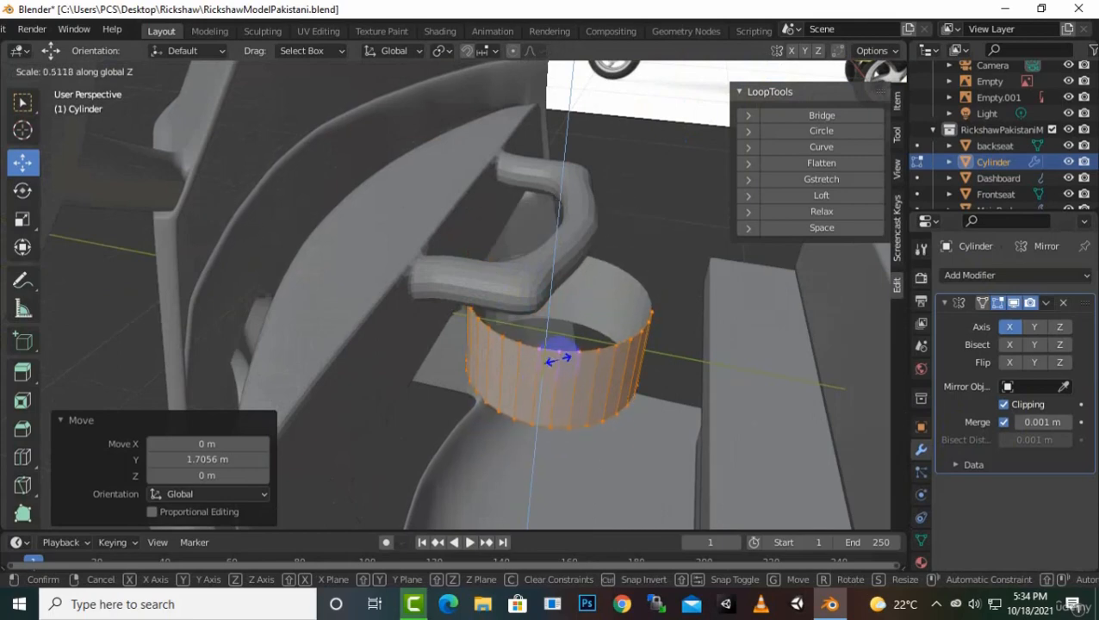
left_click(559, 363)
key("s")
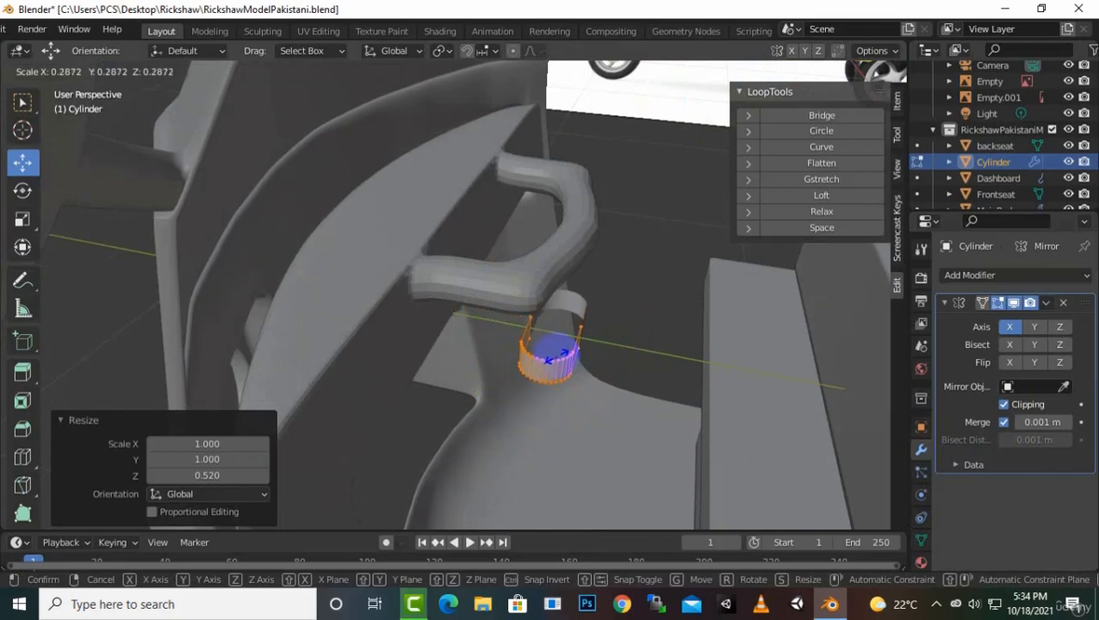
left_click(551, 351)
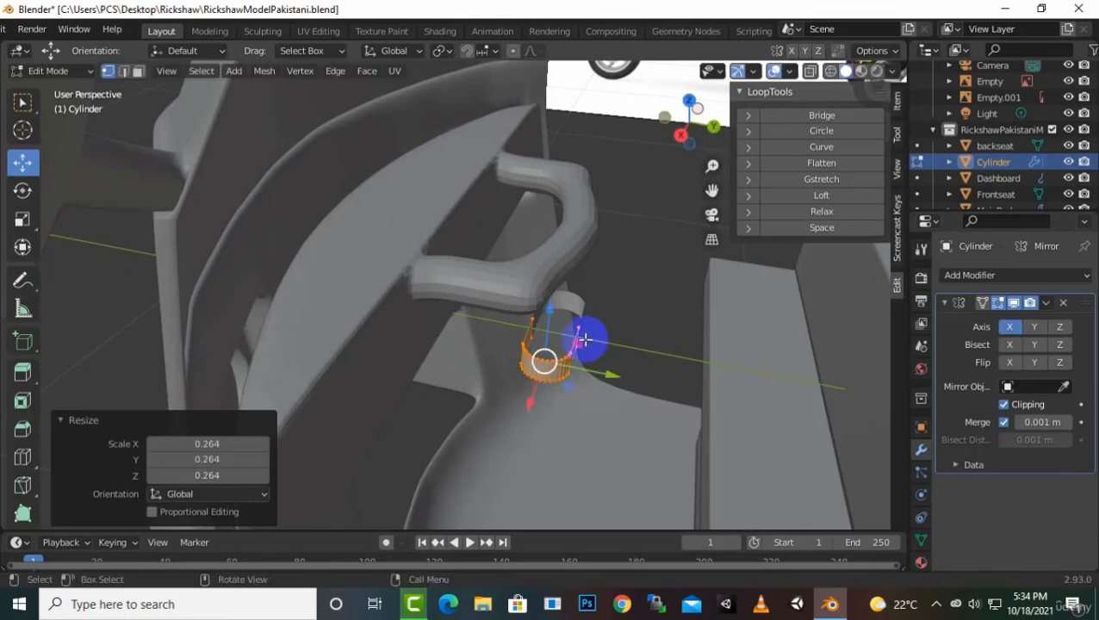
middle_click_drag(552, 352, 544, 378)
key("ctrl+z")
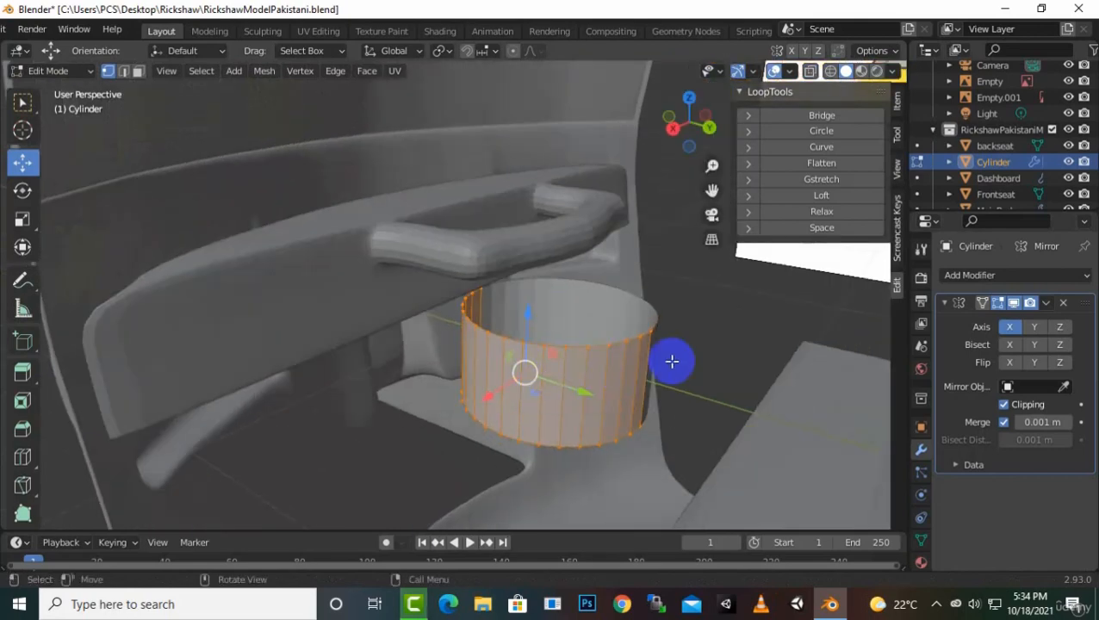
Move the cylinder ring about -3.499 m along Y, clear of the rickshaw's front
scroll(577, 381, "down", 3)
middle_click_drag(584, 377, 610, 379)
key("g")
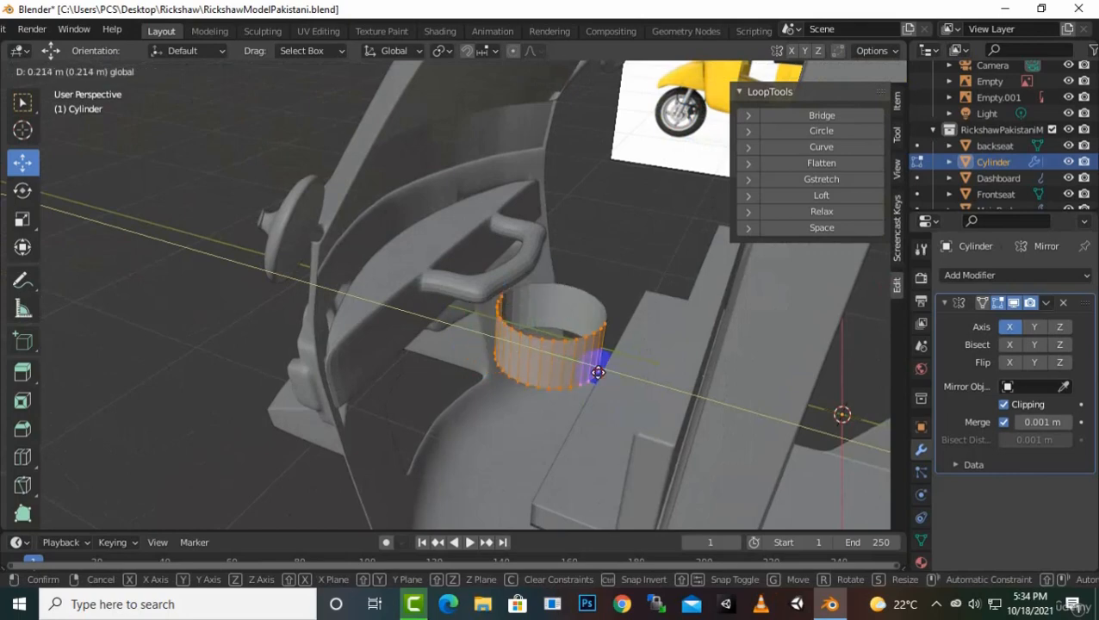
left_click(211, 322)
middle_click_drag(211, 321, 503, 276)
middle_click_drag(704, 217, 473, 295)
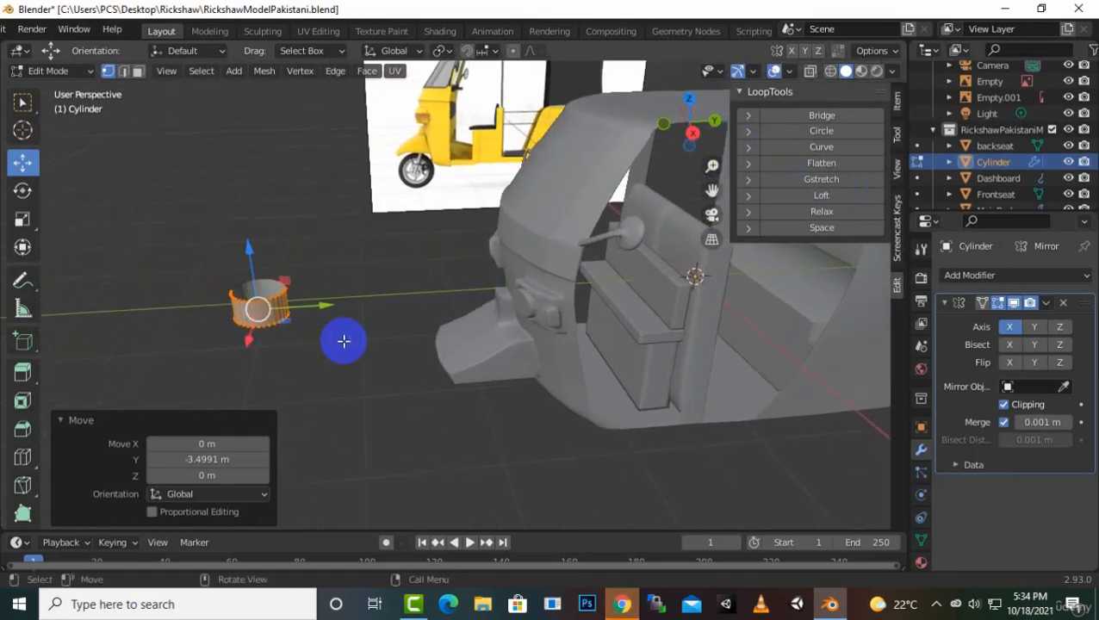
middle_click_drag(319, 330, 492, 288)
scroll(492, 289, "up", 3)
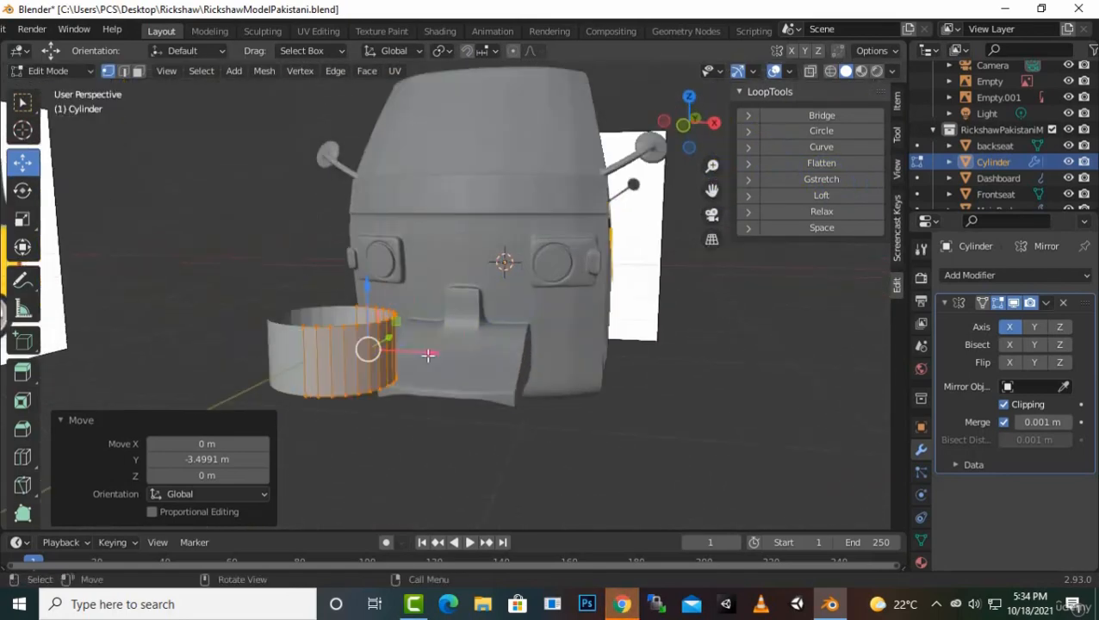
Add a single horizontal loop cut around the middle of the ring at factor 0
key("ctrl")
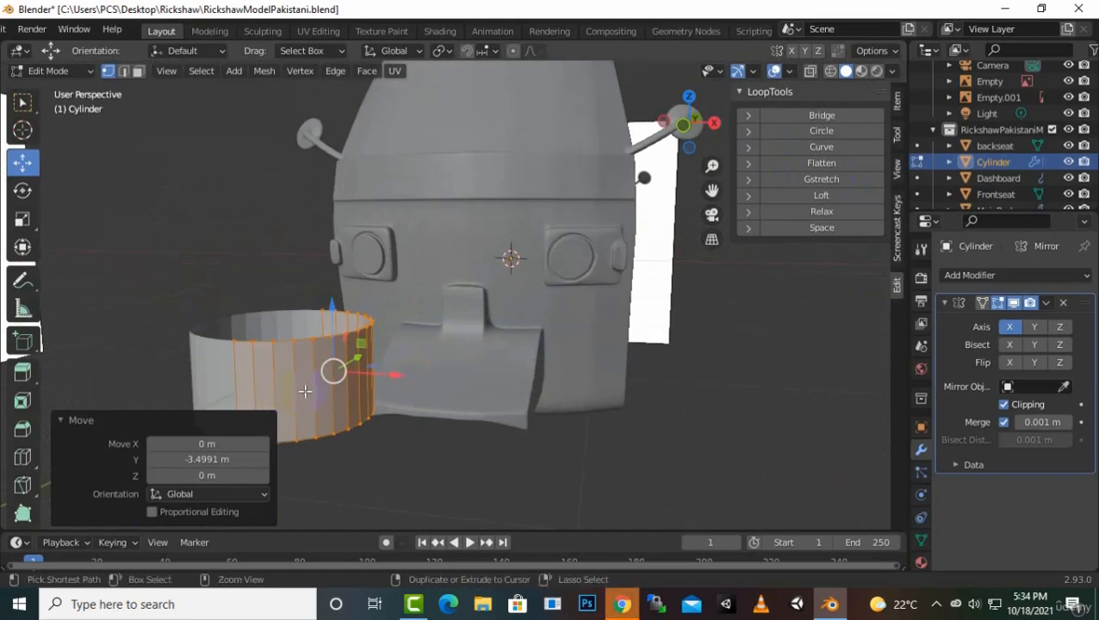
key("ctrl+r")
left_click(329, 372)
right_click(331, 368)
middle_click_drag(331, 368, 484, 399)
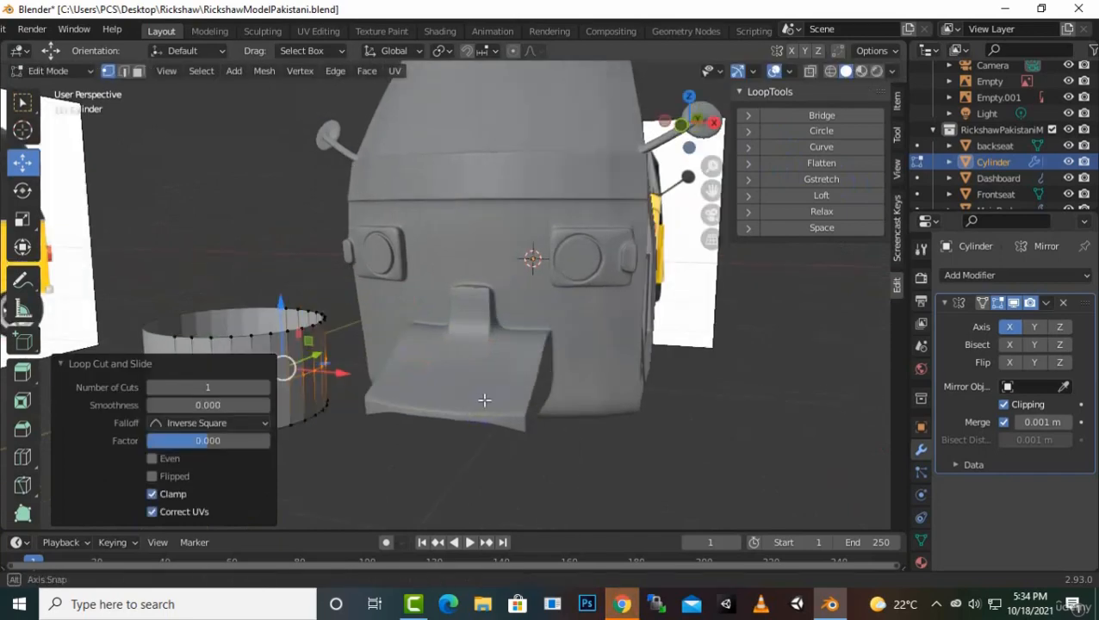
scroll(307, 333, "up", 1)
scroll(422, 309, "down", 2)
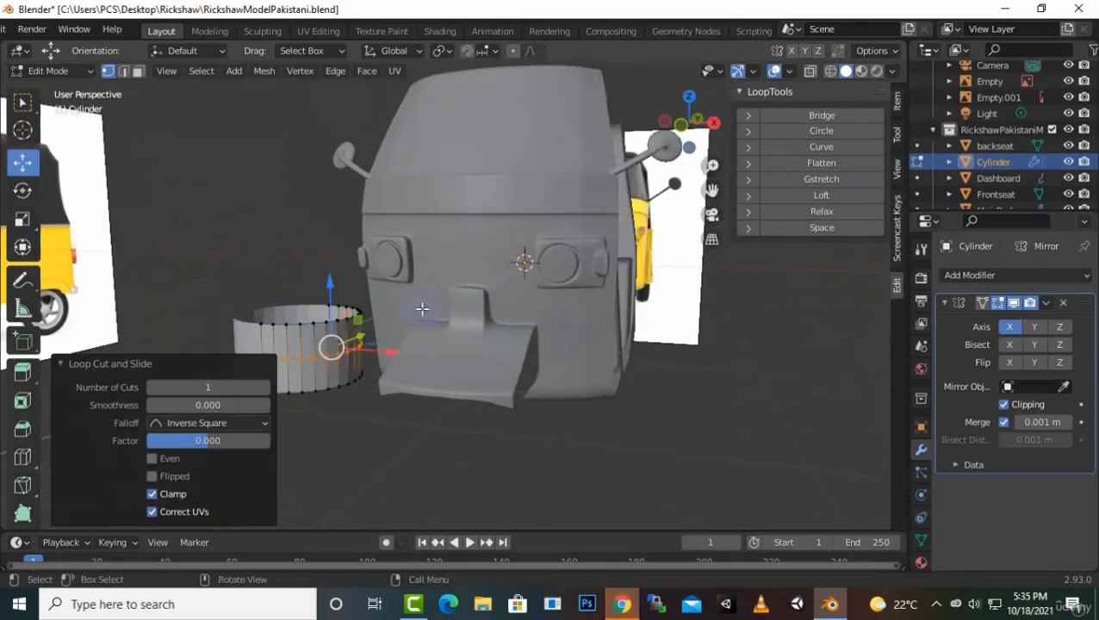
Add another loop cut near the ring's upper edge at factor -0.703 and move the middle loop about -0.073 m along Z
key("ctrl")
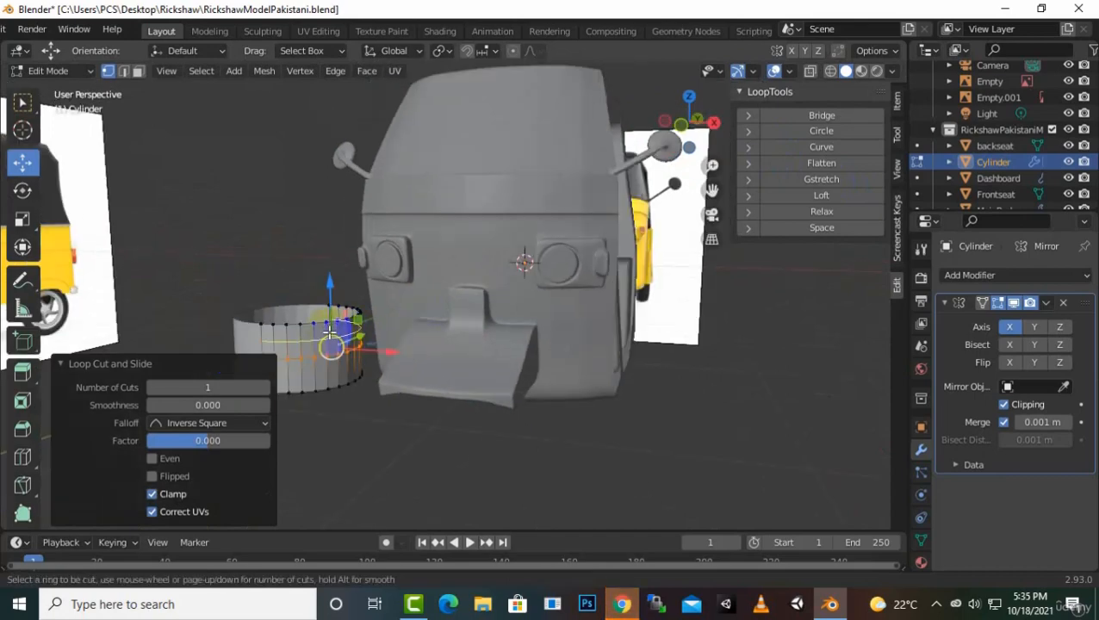
key("g")
key("g")
left_click(329, 318)
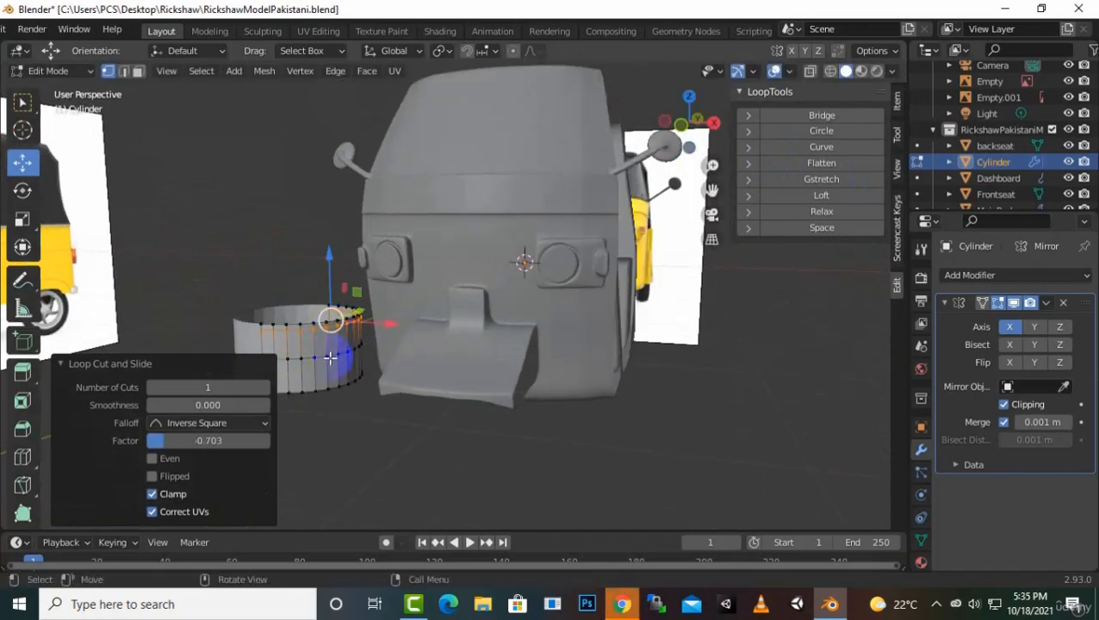
left_click(319, 356)
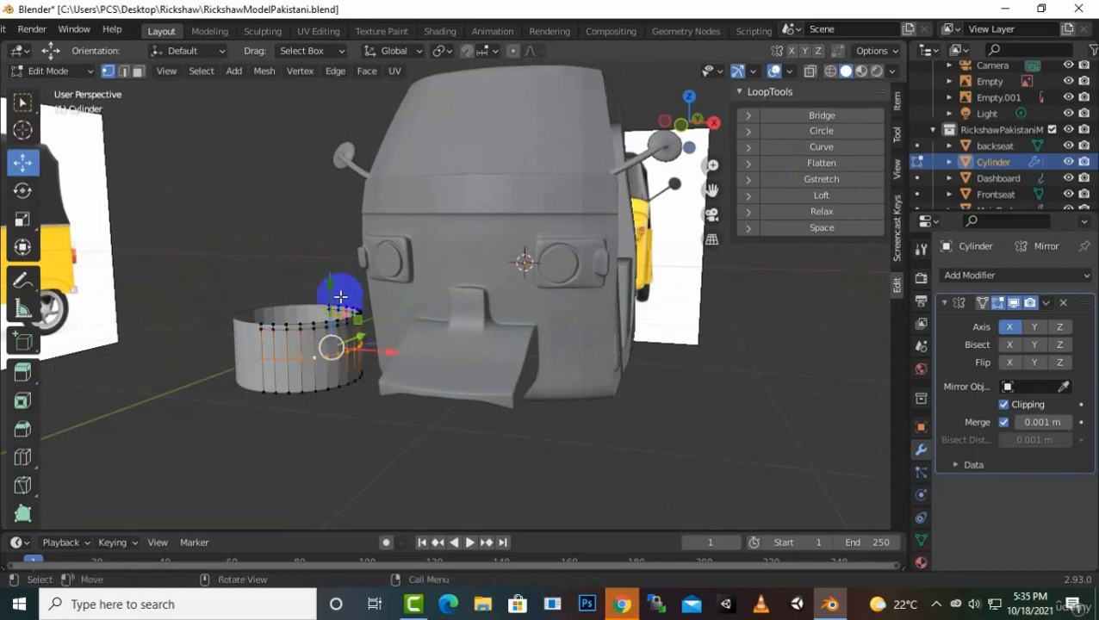
left_click_drag(344, 289, 334, 310)
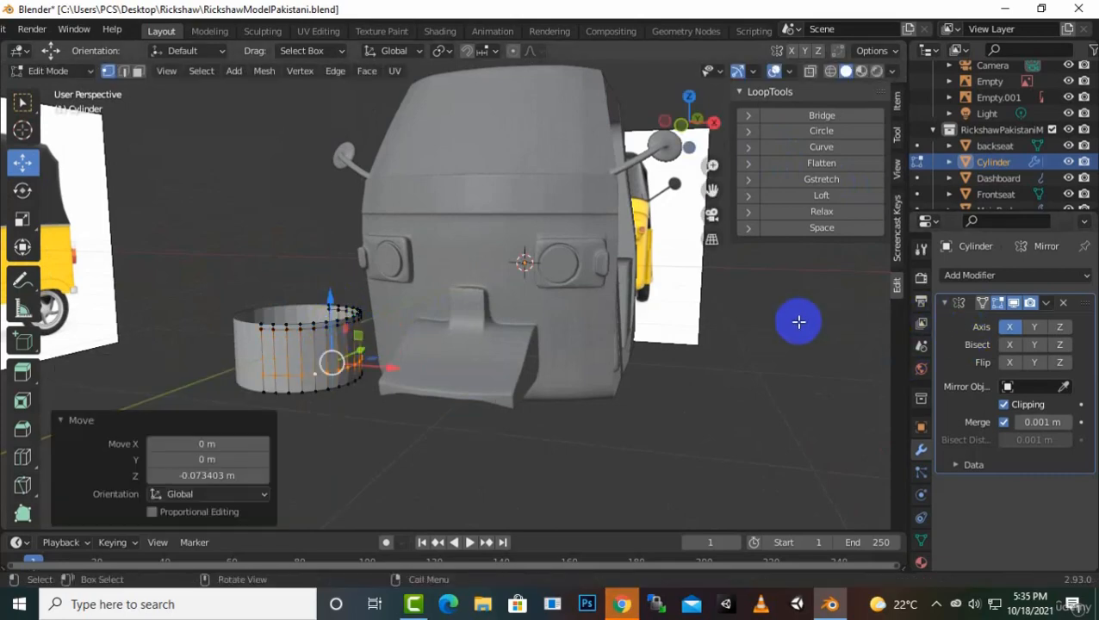
Select the four central side faces in the ring's wide middle band and extrude them outward about 0.015 m along X
key("KP_3")
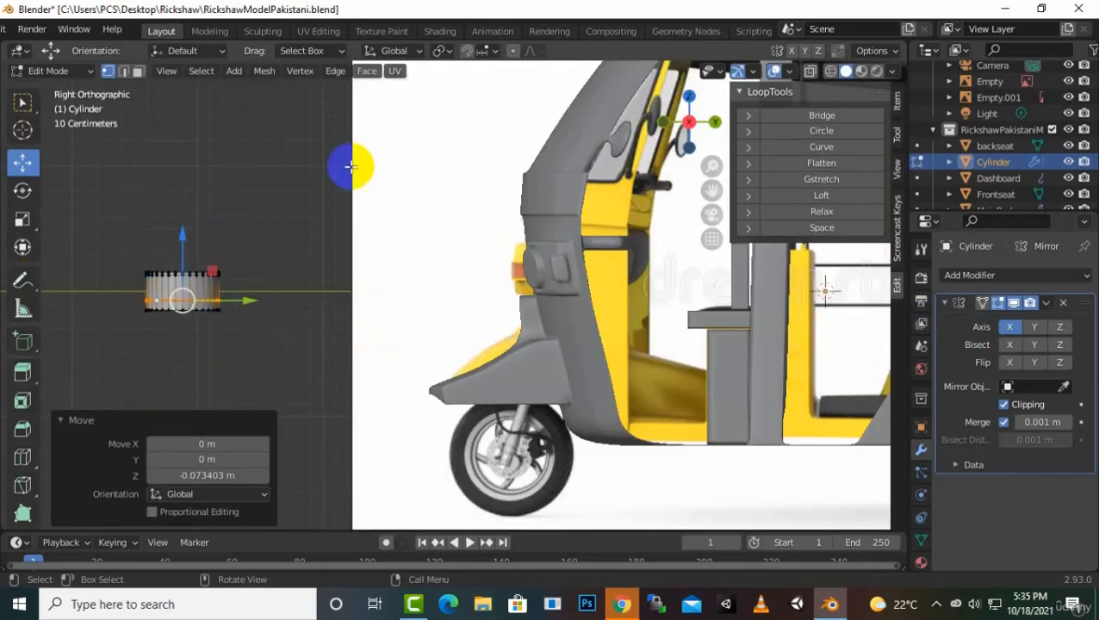
left_click_drag(711, 191, 875, 206)
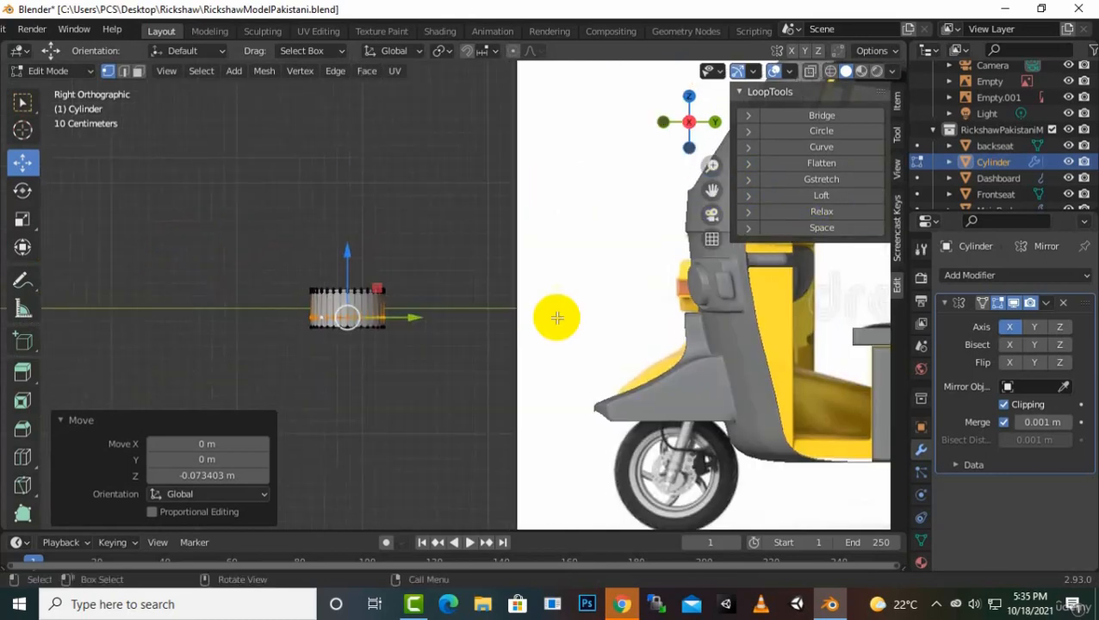
scroll(547, 324, "up", 5)
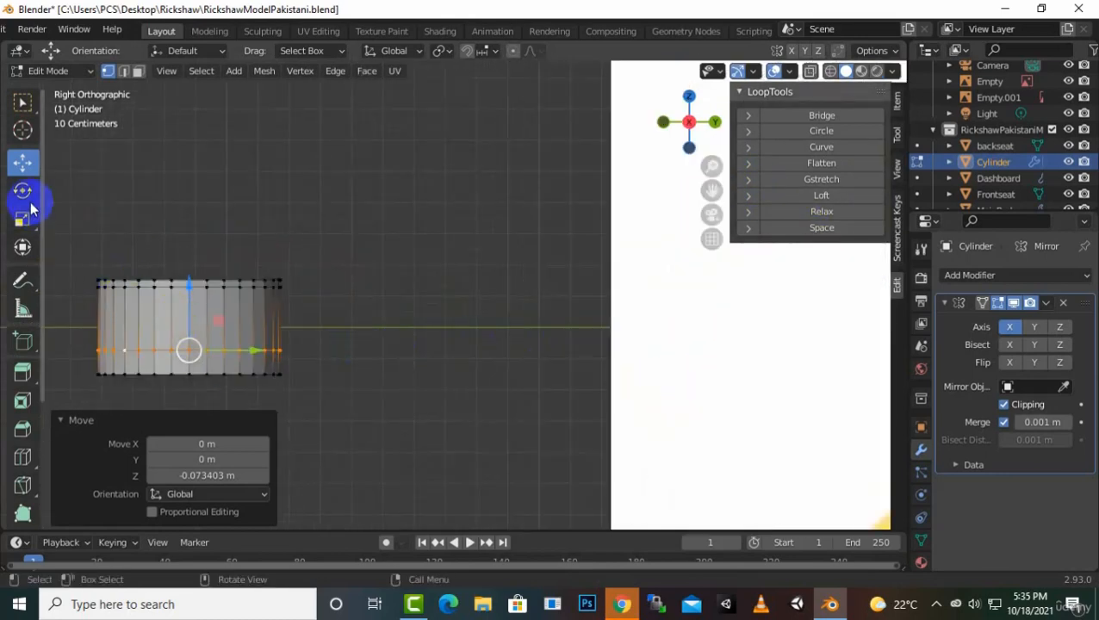
left_click(137, 71)
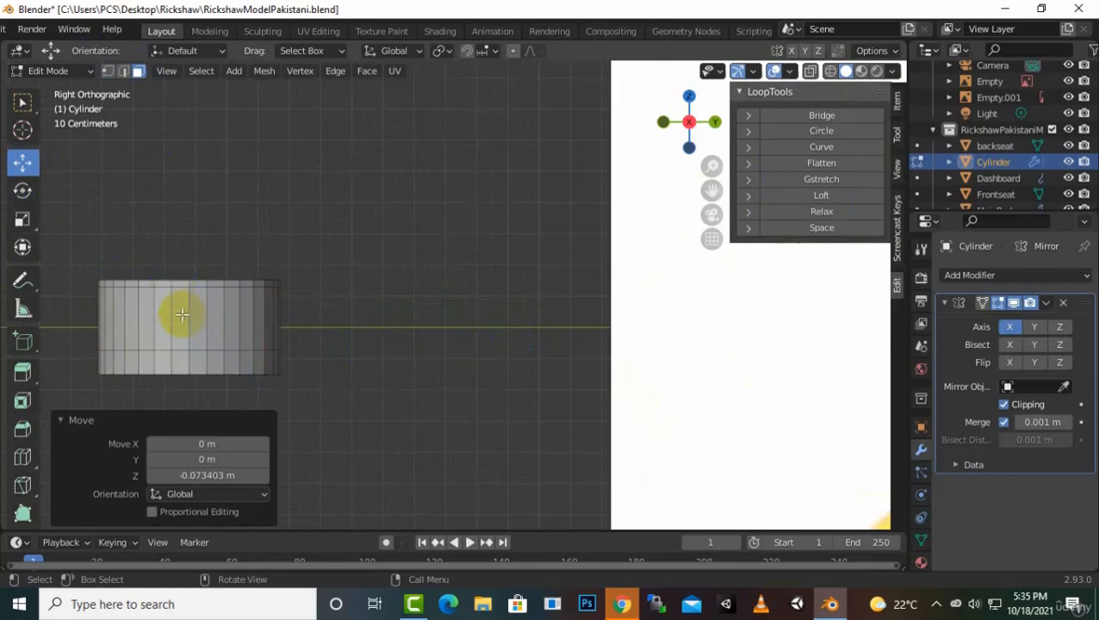
left_click(179, 315)
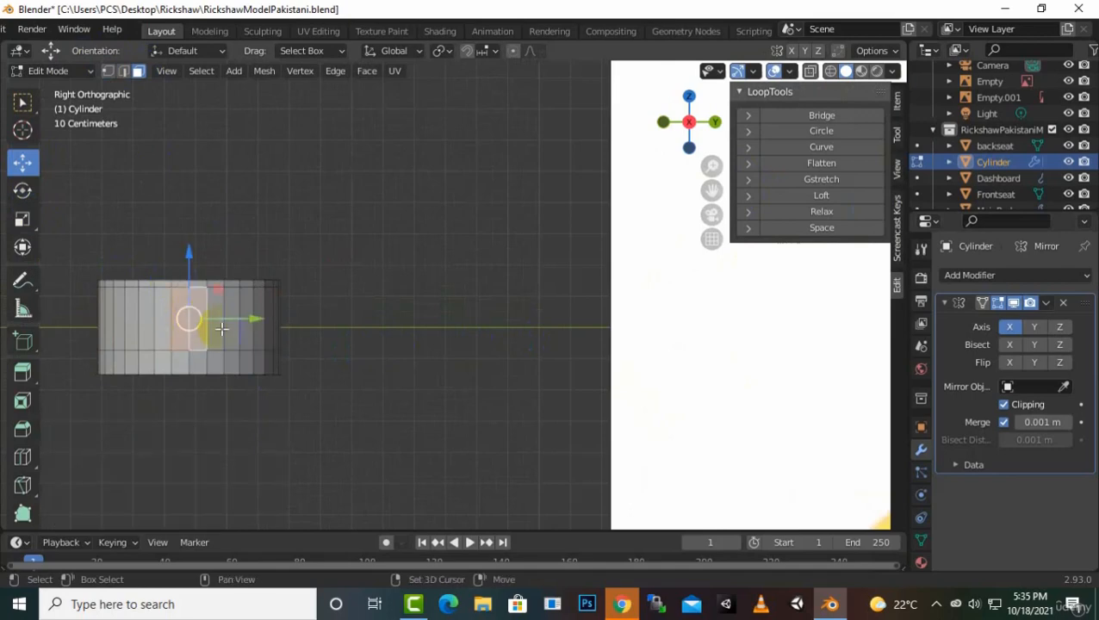
left_click(221, 328, "shift")
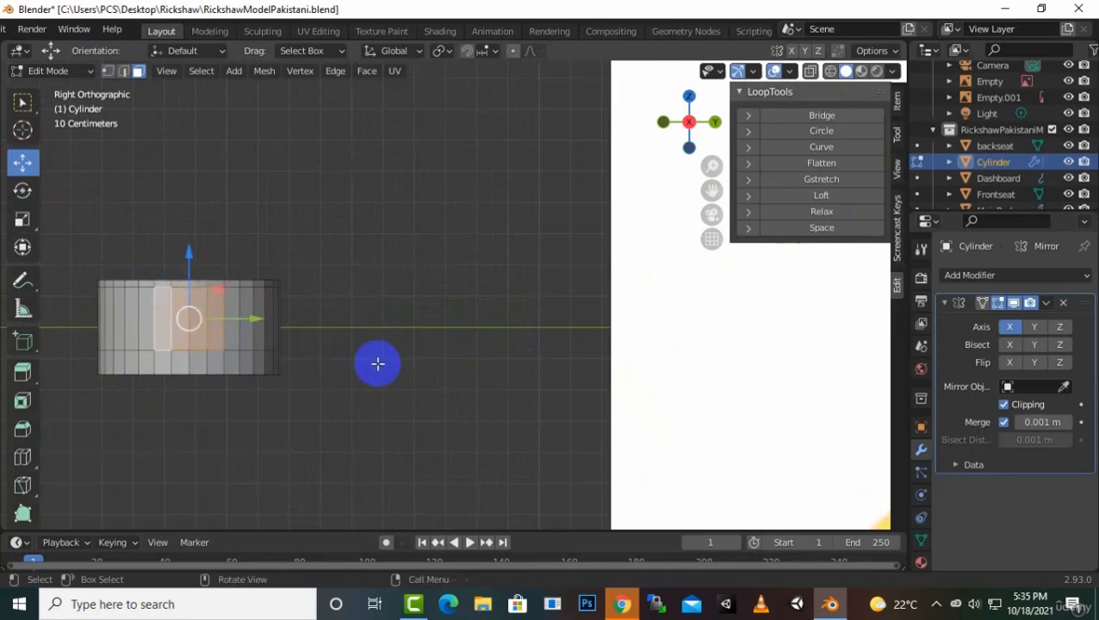
middle_click_drag(375, 363, 302, 396)
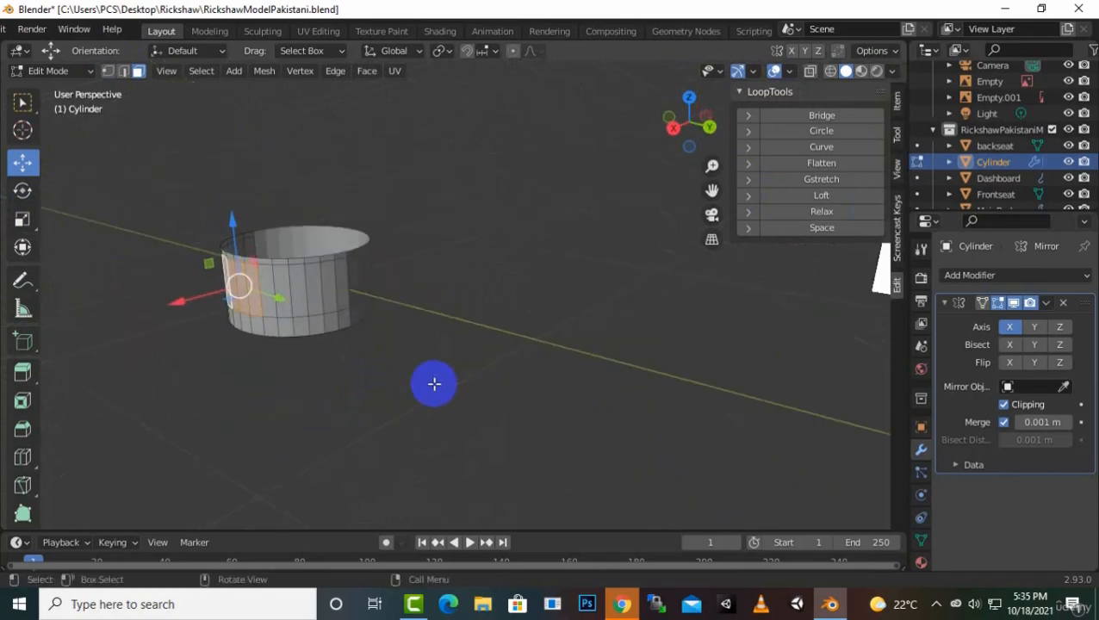
middle_click_drag(452, 346, 650, 348)
middle_click_drag(533, 431, 570, 442)
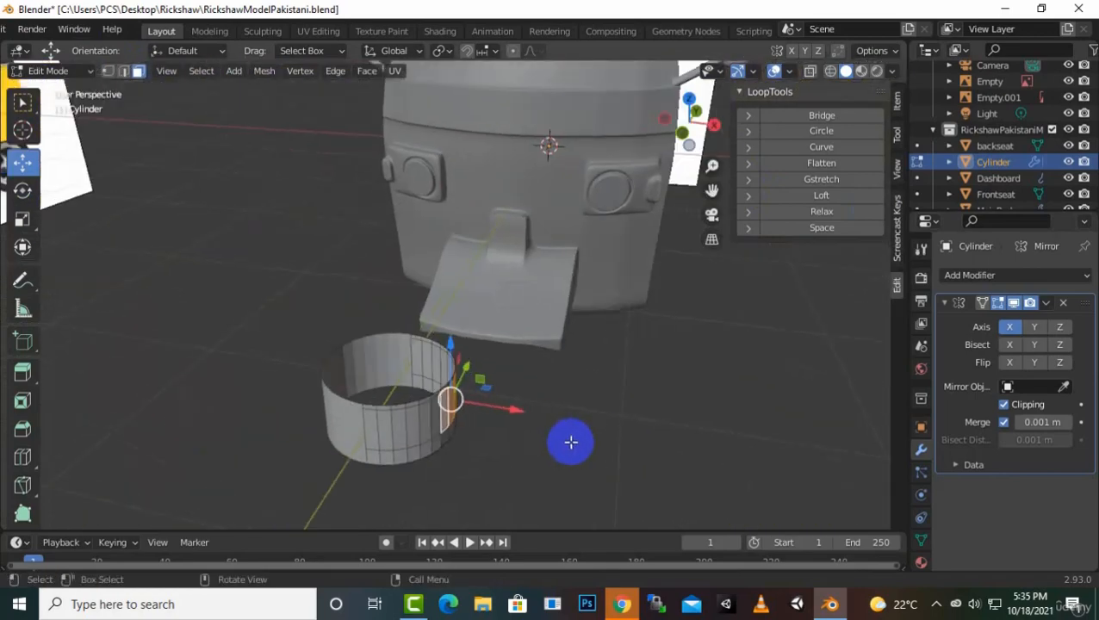
key("g")
key("z")
key("z")
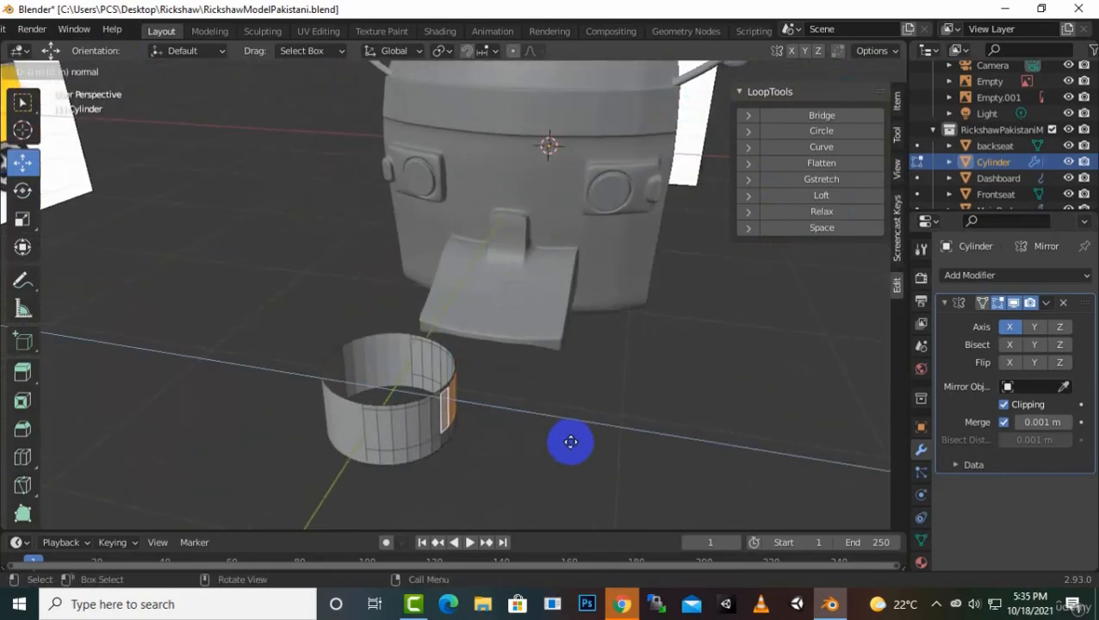
left_click(574, 443)
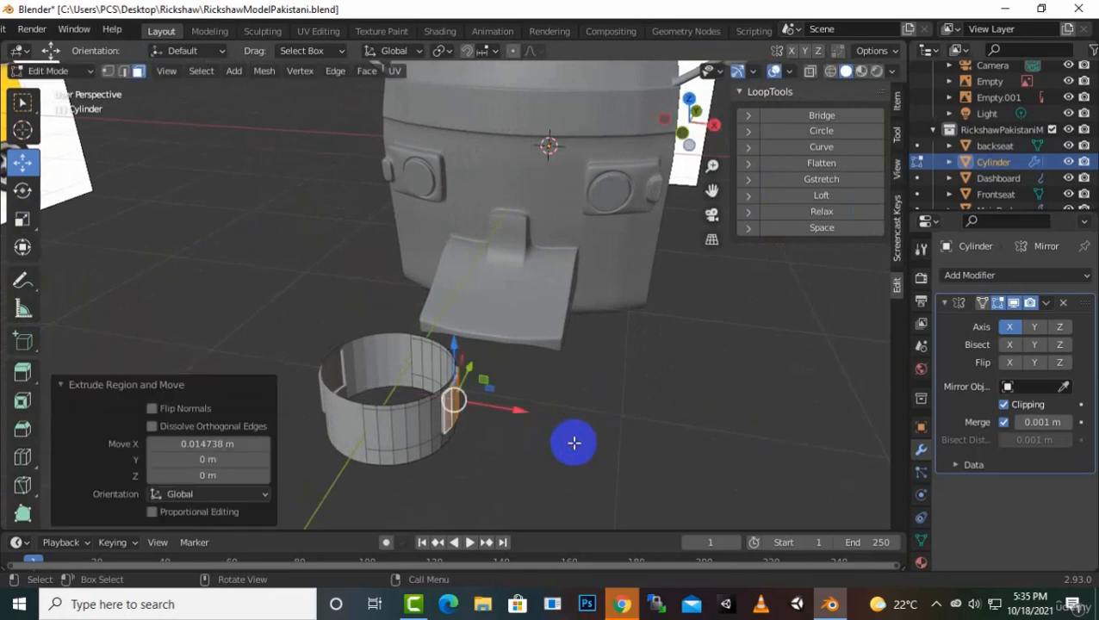
Extrude the raised side faces about 0.159 m further outward along X
key("e")
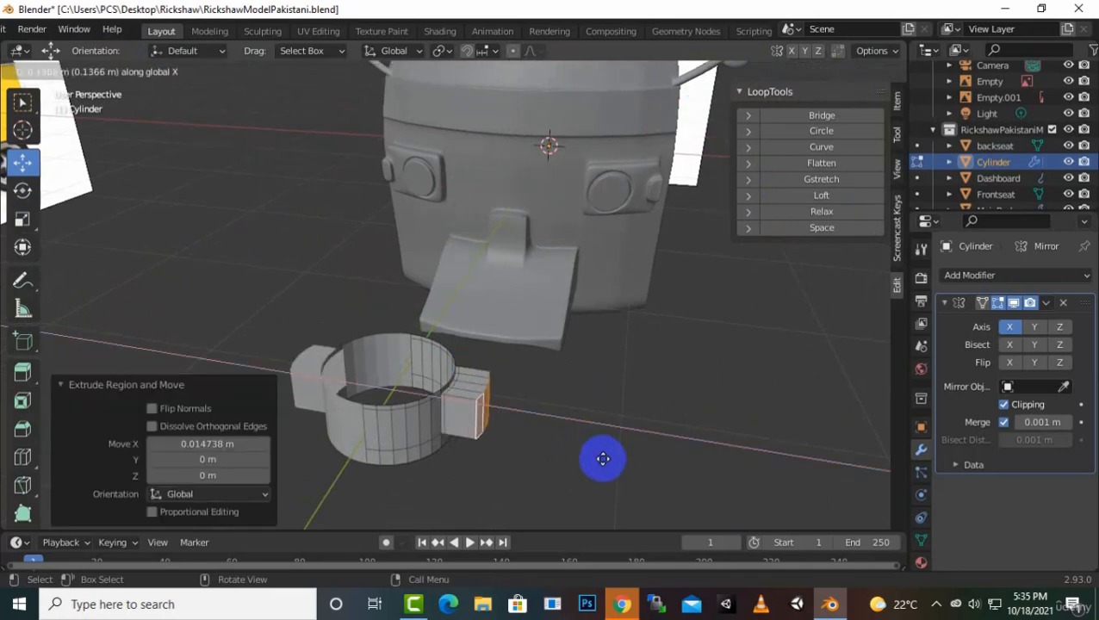
left_click(614, 459)
middle_click_drag(618, 459, 388, 381)
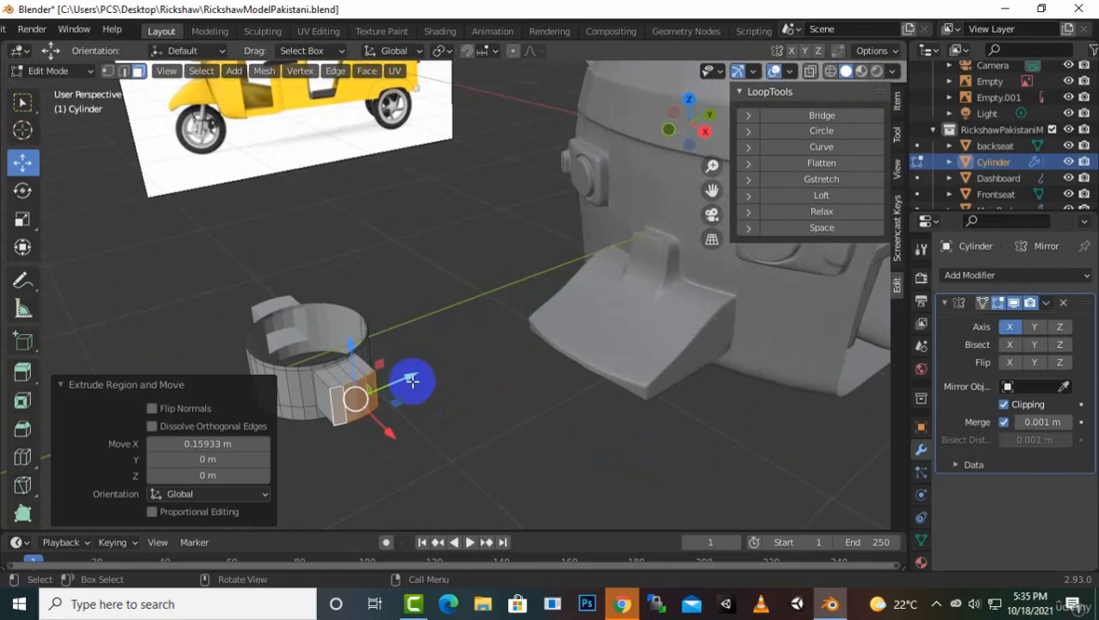
Shift the extruded end faces about 0.049 m along Y and scale them to 0.776 to taper the side arm
key("e")
left_click(427, 379)
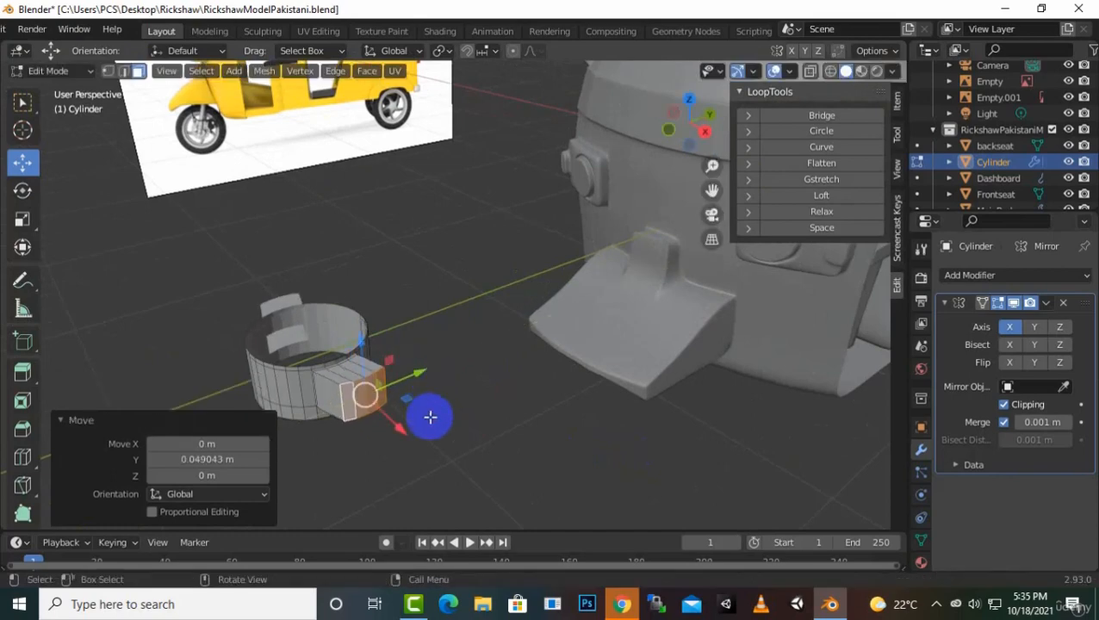
key("s")
left_click(417, 410)
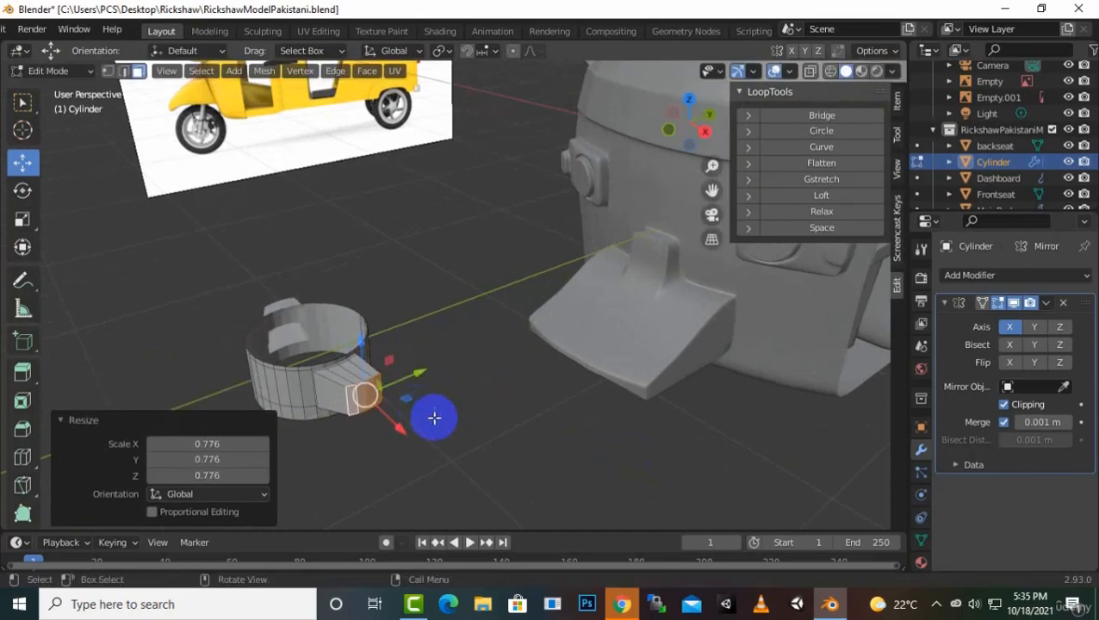
Extrude the arm's end faces about 0.372 m along X and shift them about 0.104 m along Y
key("e")
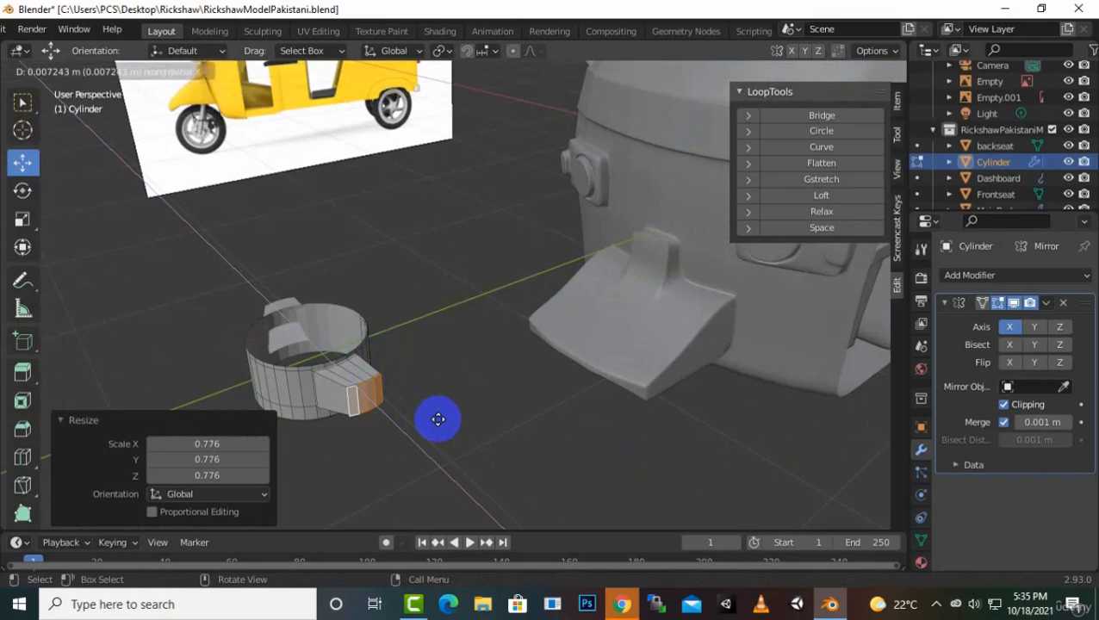
key("e")
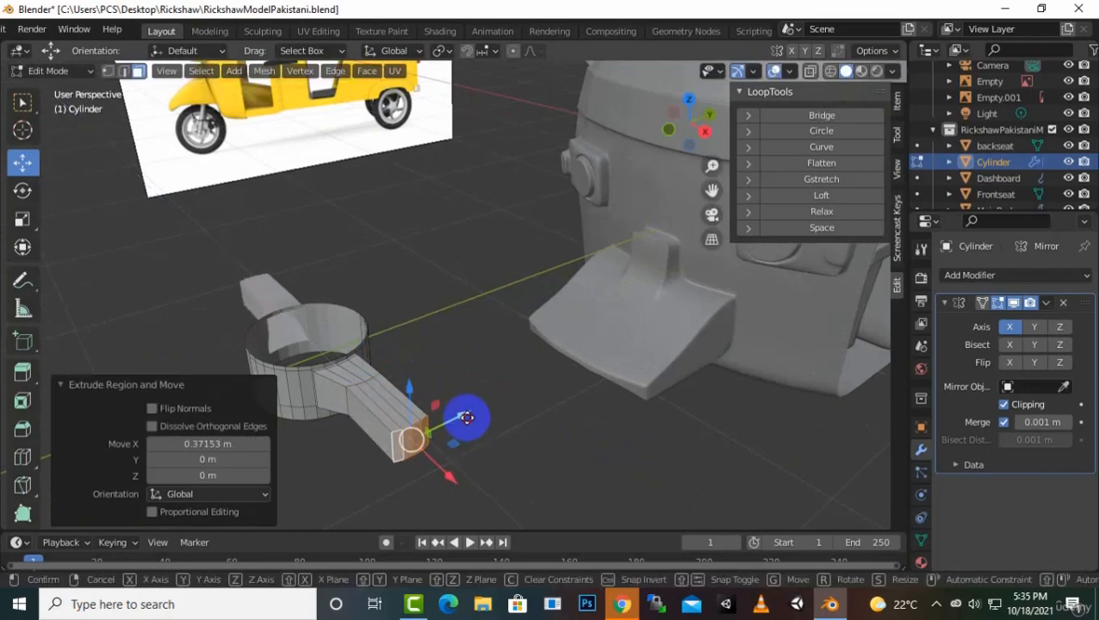
right_click(500, 408)
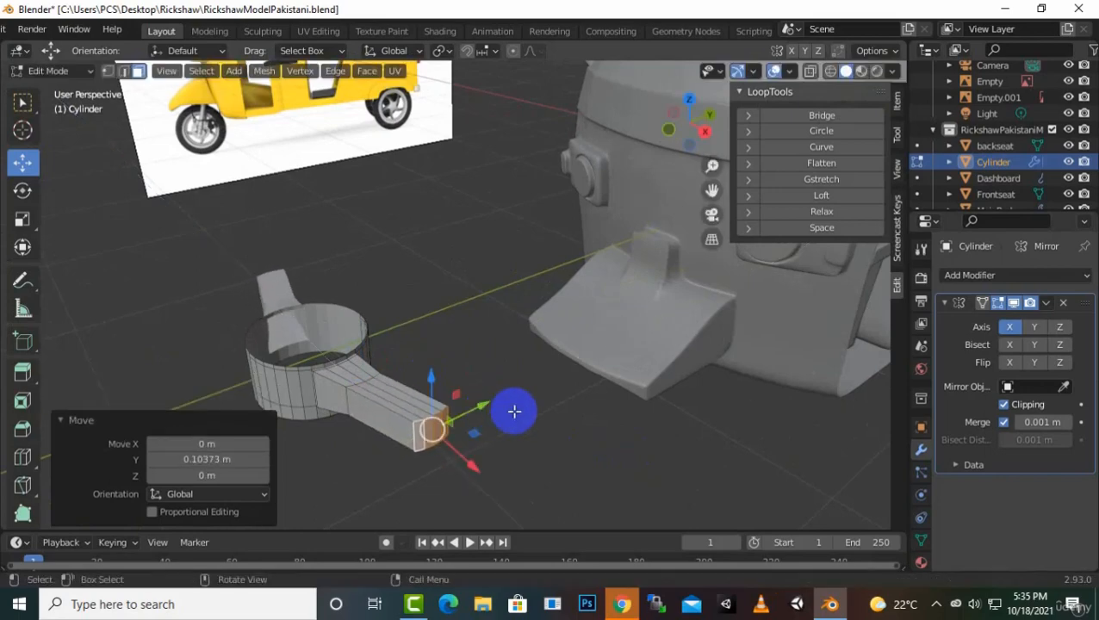
Extrude the arm's end faces about 0.077 m further along X and shift them about 0.018 m along Y
middle_click_drag(510, 408, 646, 440)
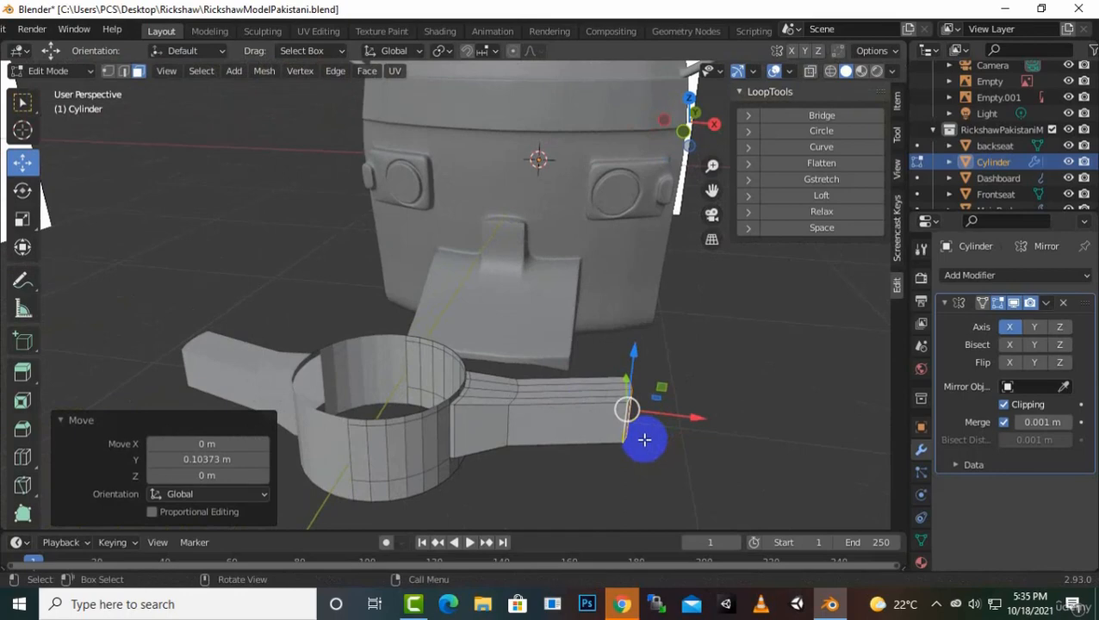
middle_click_drag(736, 410, 712, 400)
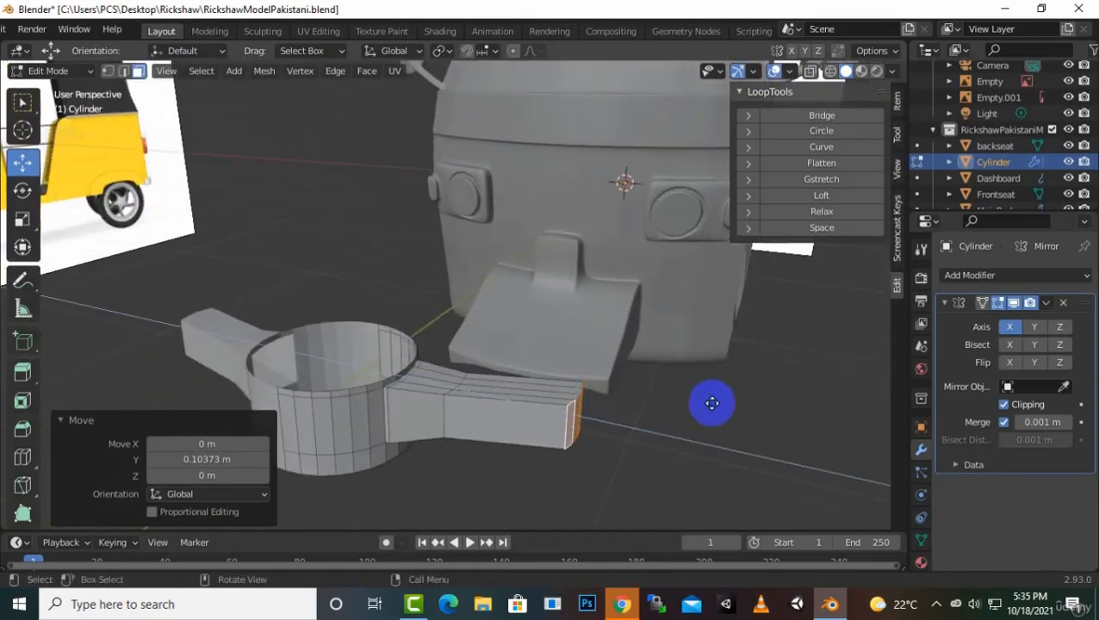
key("e")
key("x")
left_click(734, 409)
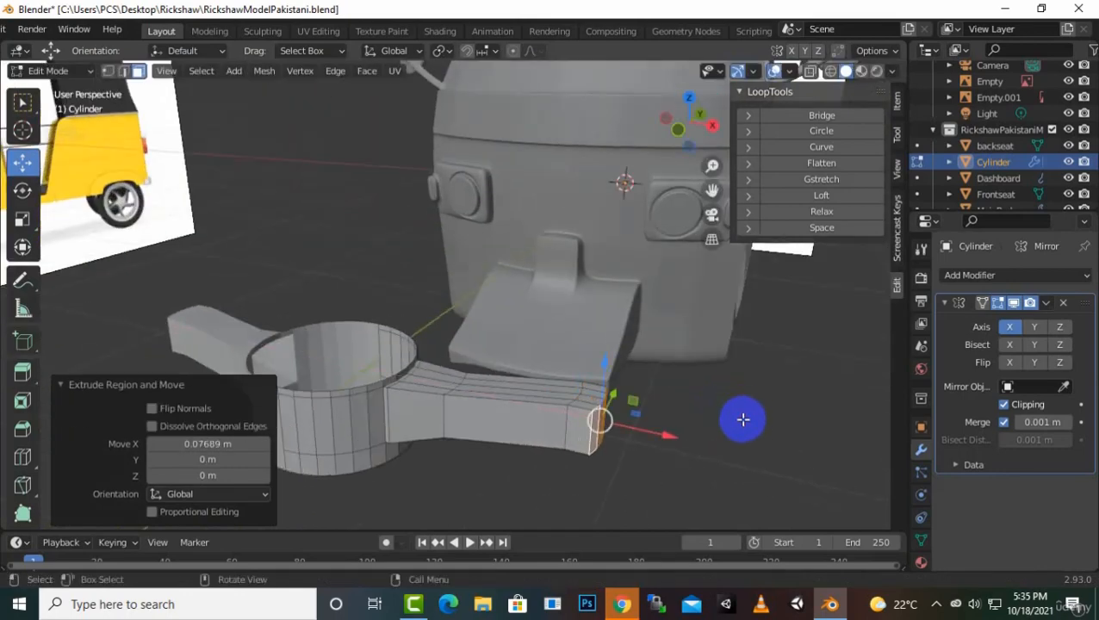
middle_click_drag(743, 420, 674, 426)
left_click_drag(504, 433, 513, 430)
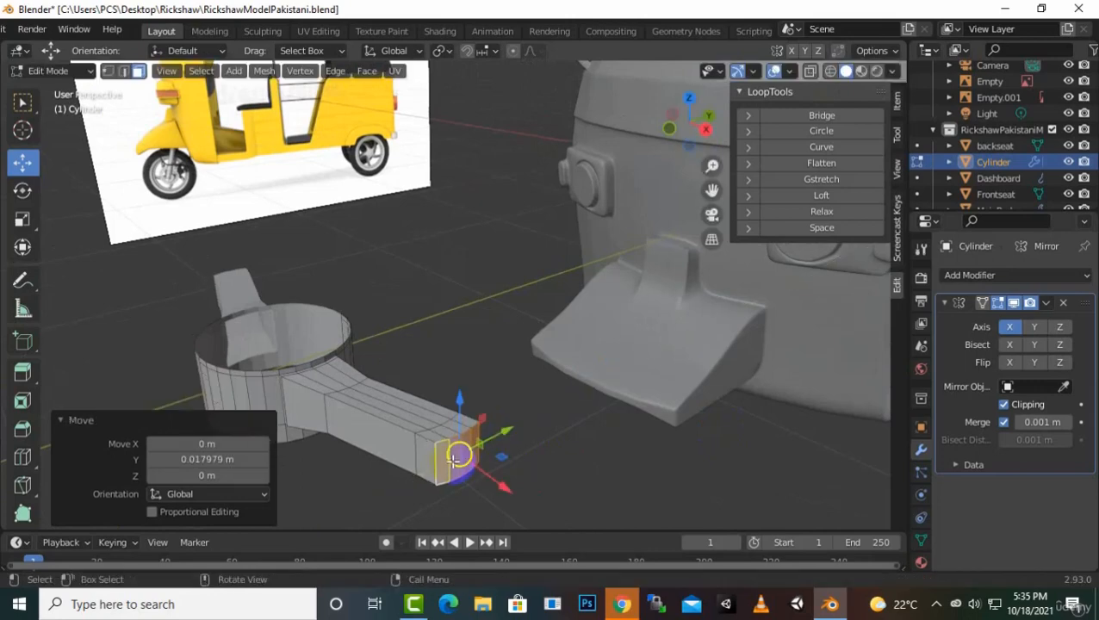
Add one centred horizontal loop cut around the side arm and ring at factor 0
key("ctrl+r")
left_click(456, 460)
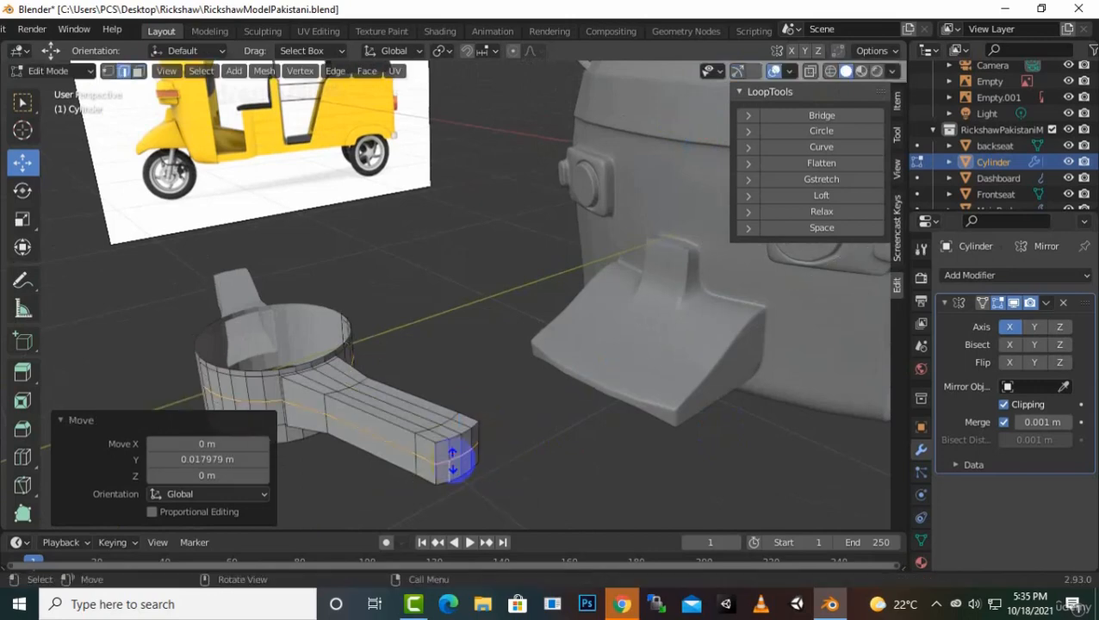
right_click(454, 461)
middle_click_drag(604, 462, 372, 390)
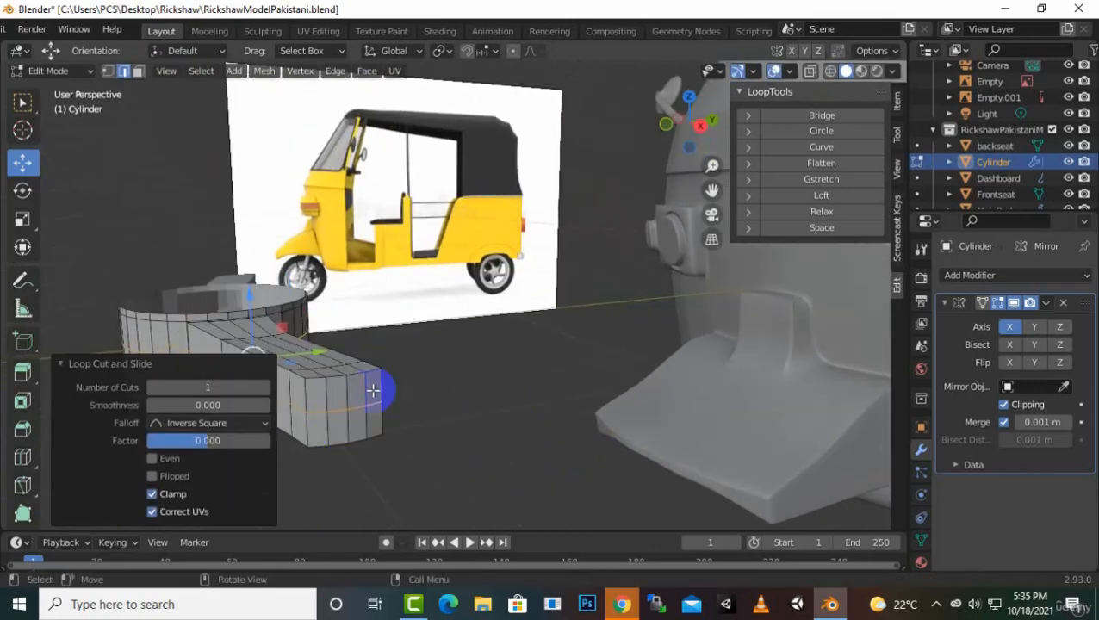
Add two horizontal loop cuts around the cylinder and its arm, slid close to the upper and lower edges
key("ctrl+r")
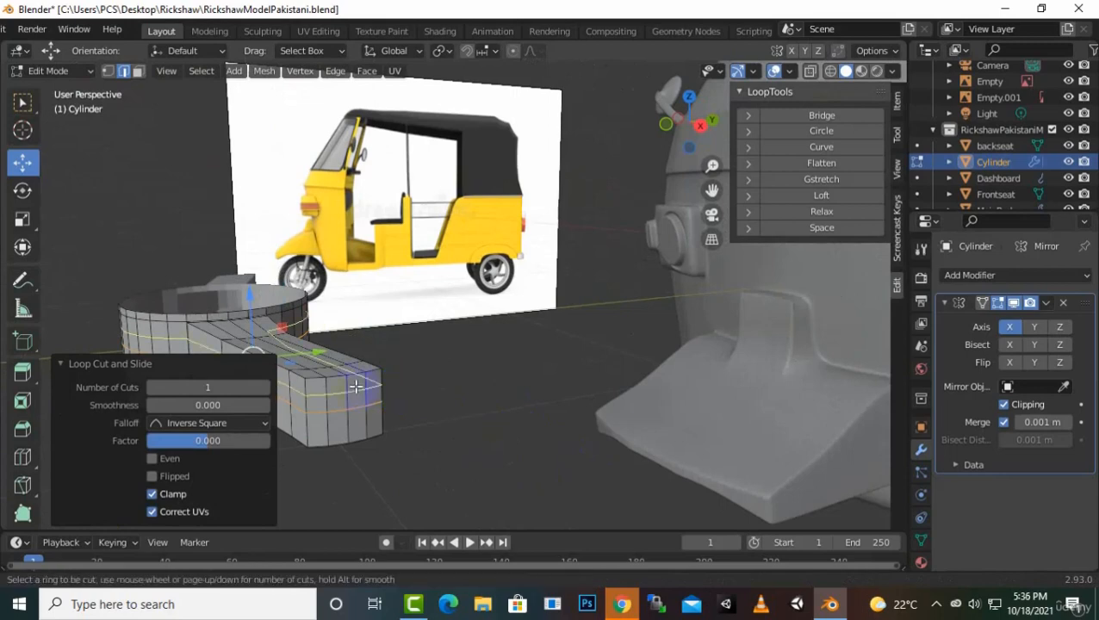
left_click(356, 385)
left_click(356, 372)
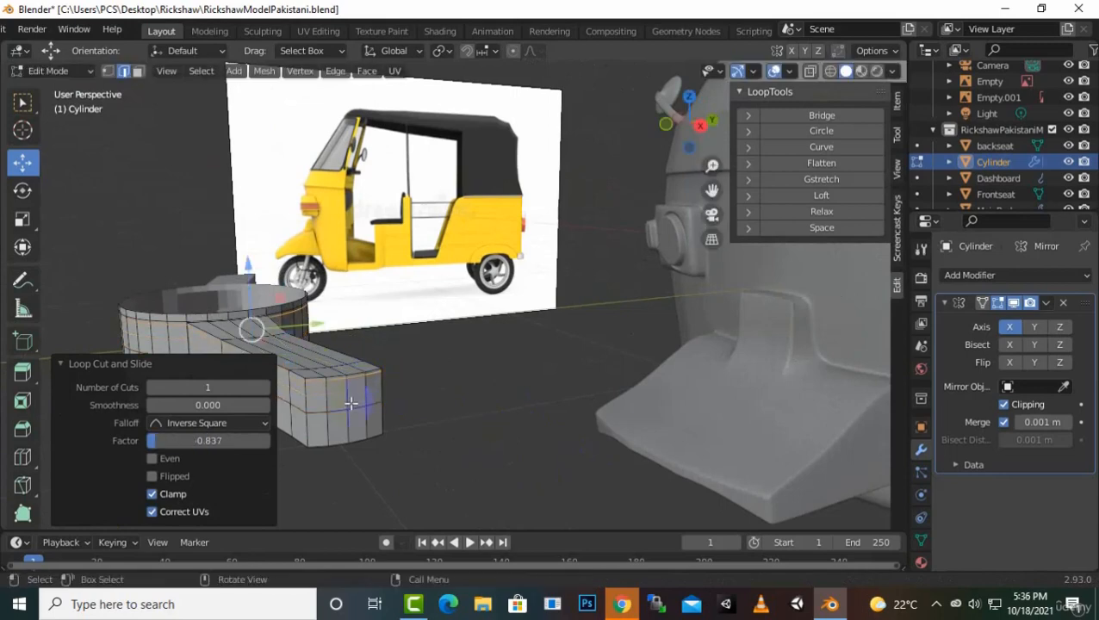
key("ctrl+r")
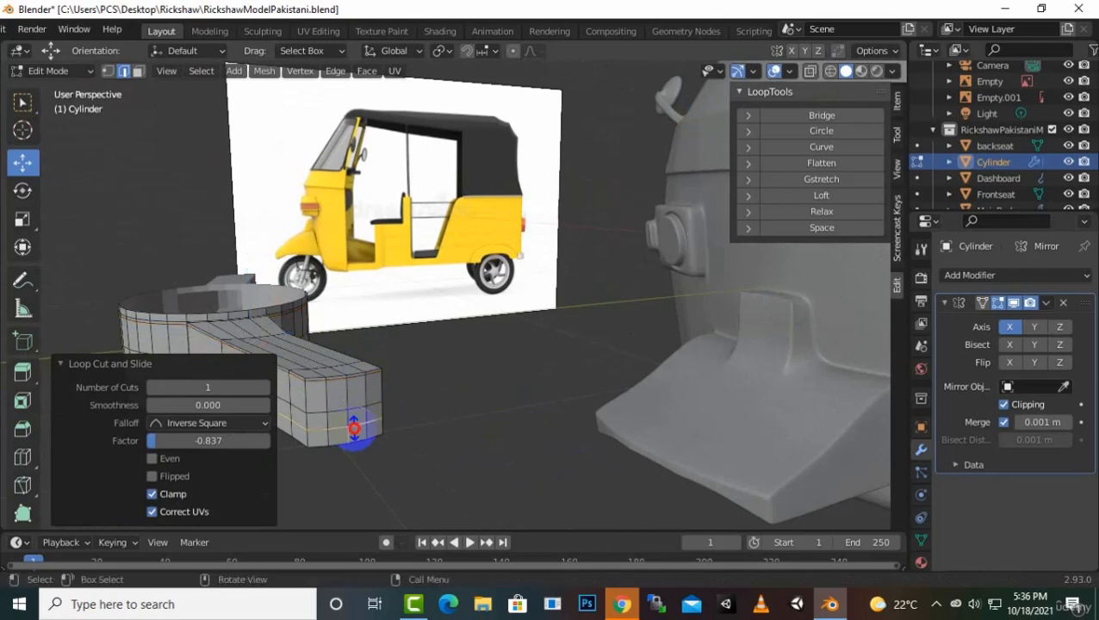
left_click(354, 428)
left_click(354, 441)
Add two more horizontal loop cuts, left centred without sliding, in the lower and upper halves of the arm
key("ctrl+r")
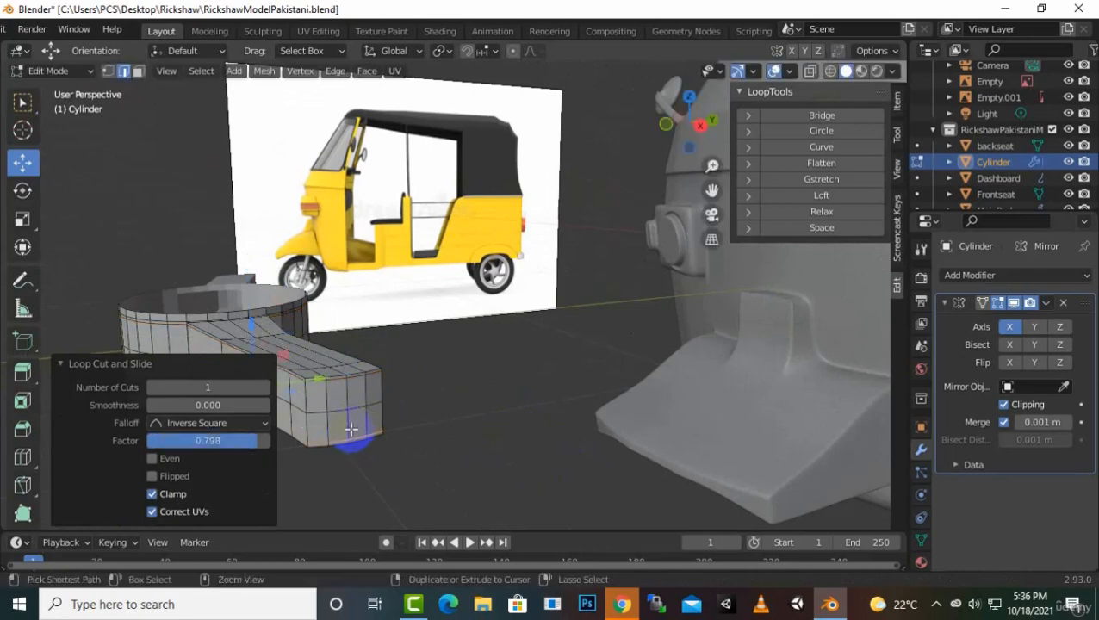
left_click(351, 430)
right_click(351, 429)
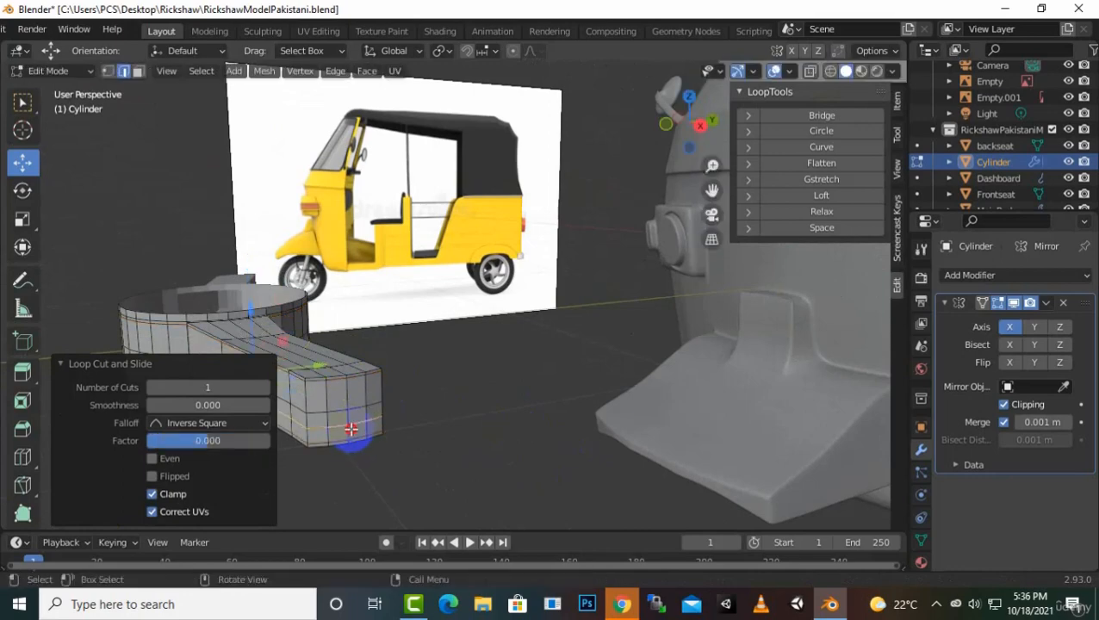
key("ctrl+r")
left_click(351, 393)
right_click(354, 400)
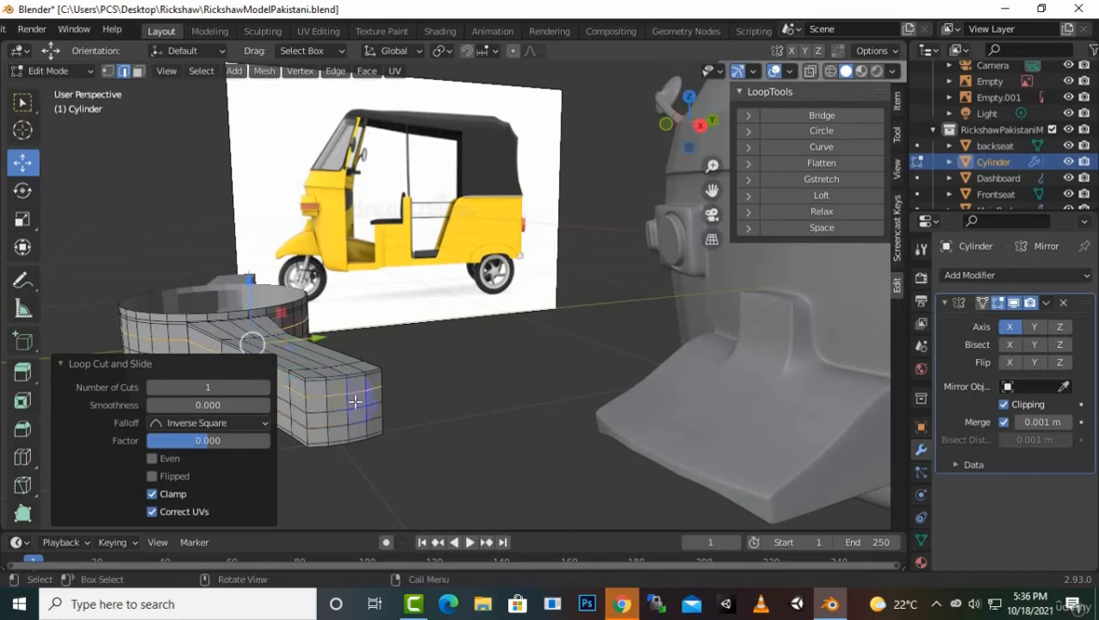
Delete the central block of faces on the arm's outer end in vertex selection mode, opening a square hole
left_click(107, 71)
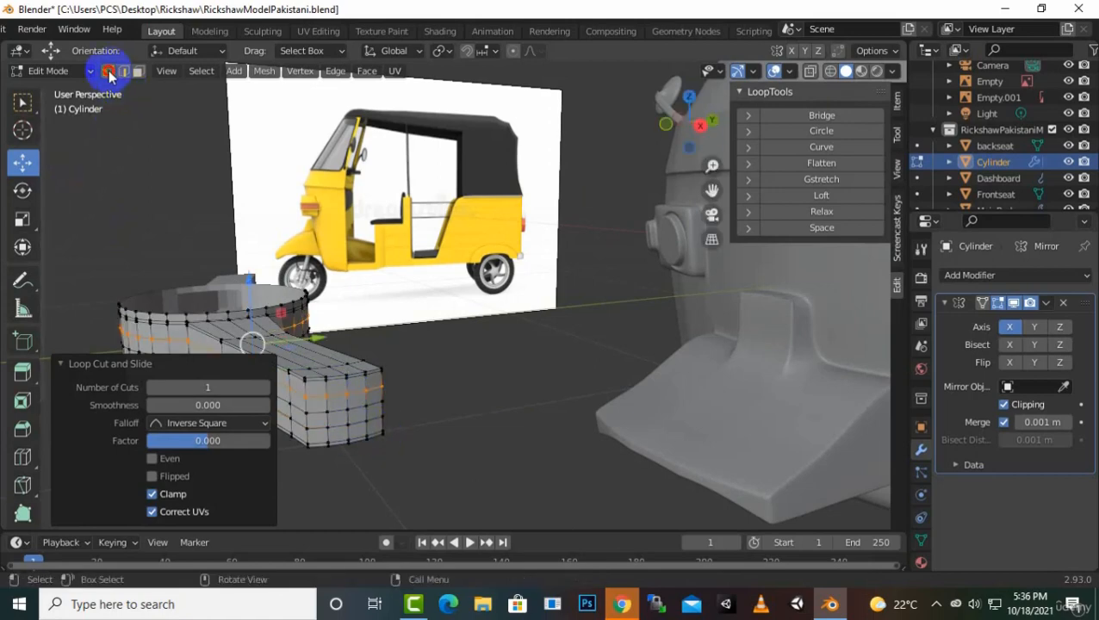
left_click(373, 444)
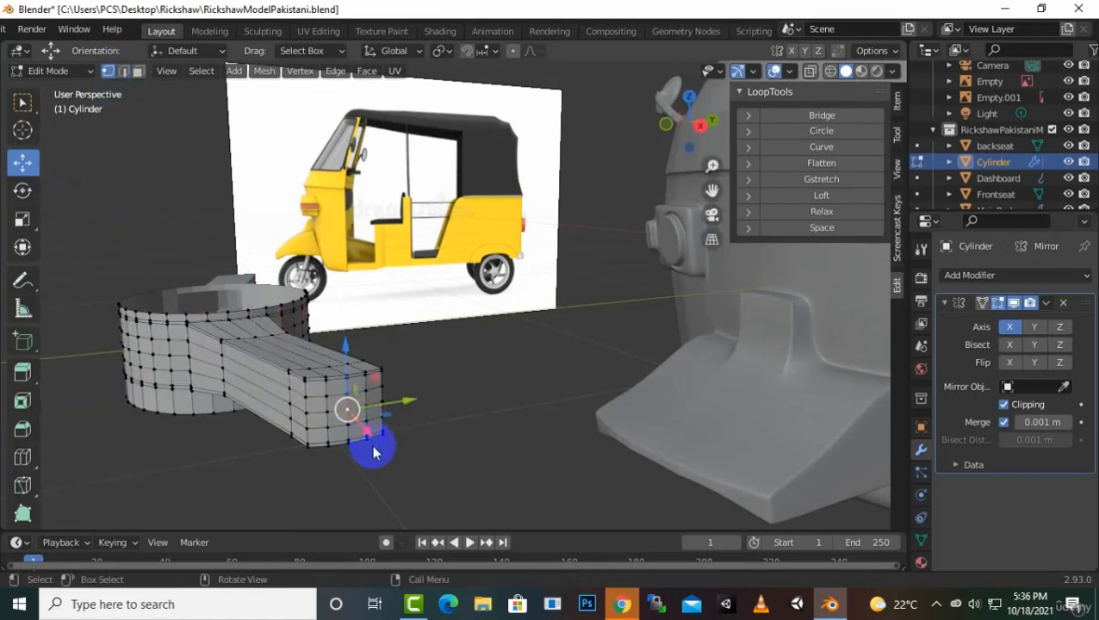
key("x")
left_click(343, 374)
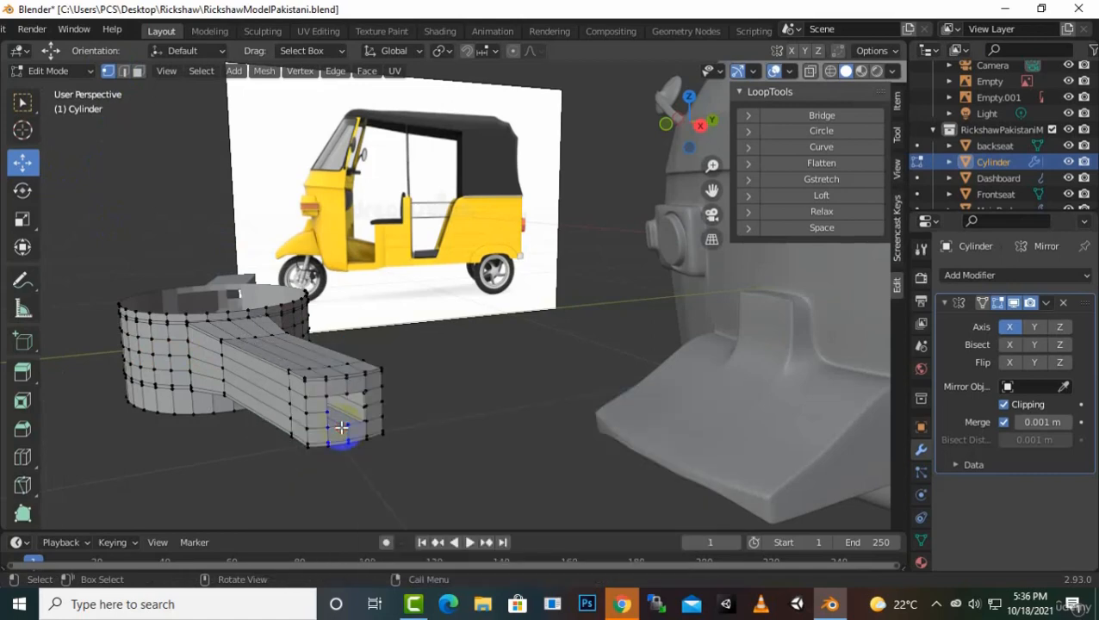
Select the hole's border edges in edge selection mode and reshape them into a circle with LoopTools Circle
left_click(123, 70)
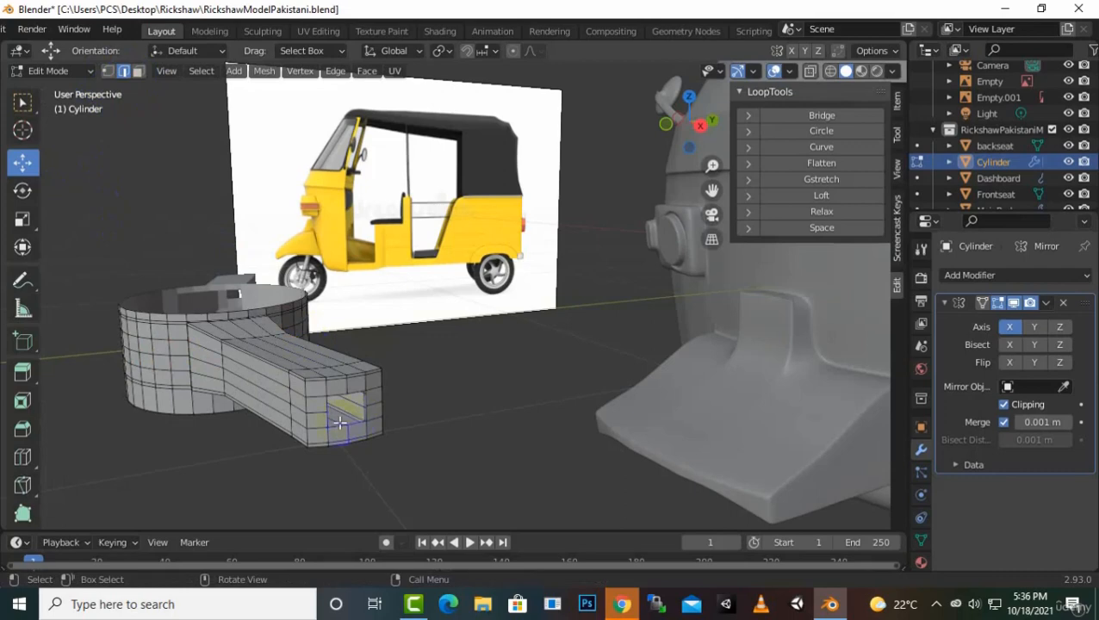
key("F3")
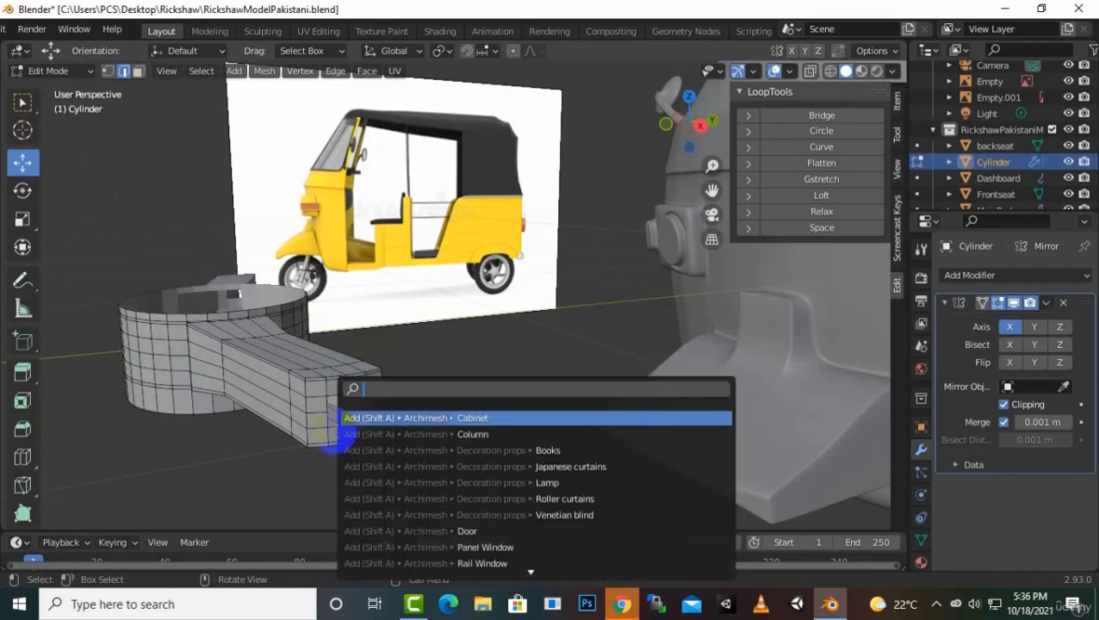
key("Escape")
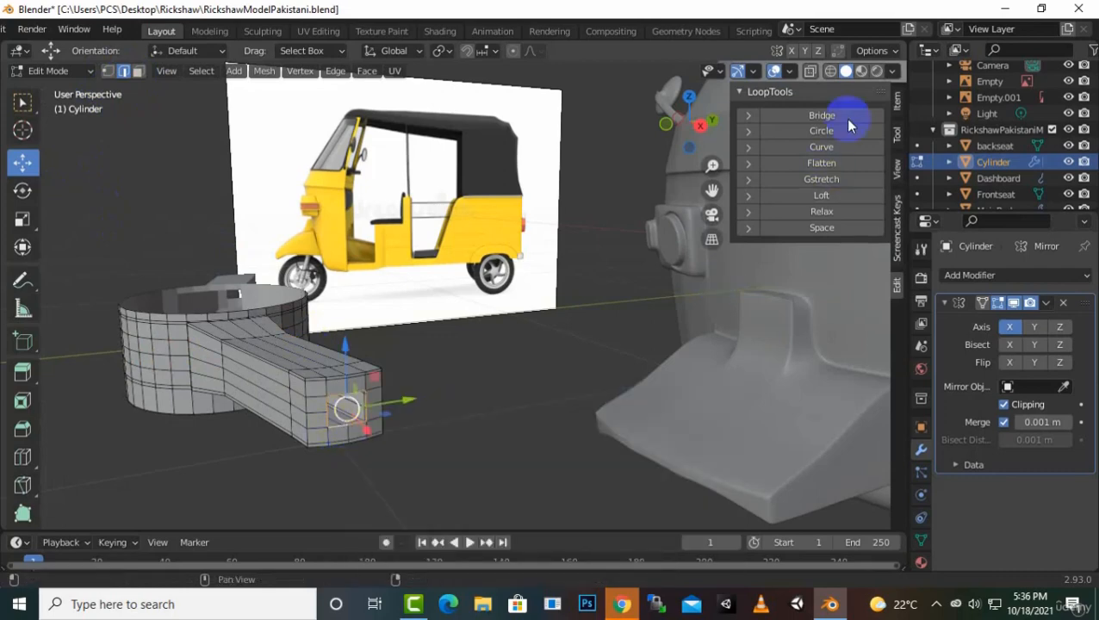
left_click(822, 131)
Extrude the circular edge loop about 0.025 m along X and shift it about 0.012 m along Y
middle_click_drag(478, 363, 435, 417)
left_click_drag(436, 414, 441, 417)
middle_click_drag(441, 417, 501, 438)
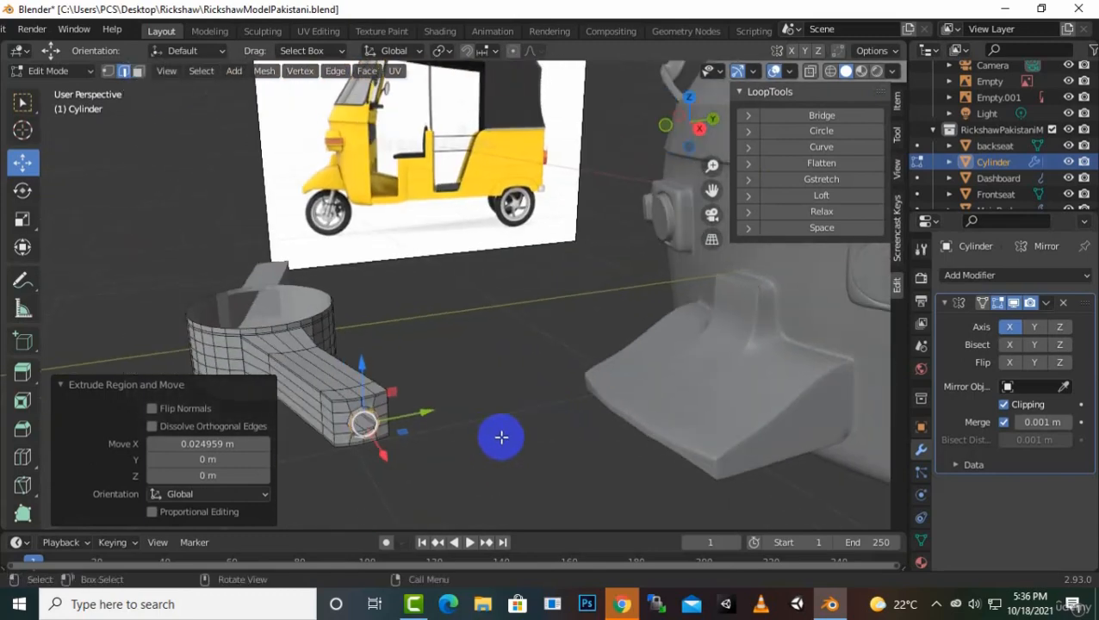
left_click_drag(429, 417, 435, 417)
Extrude the loop about 0.167 m along X to begin the thin rod, shifting its end about 0.048 m along Y
key("g")
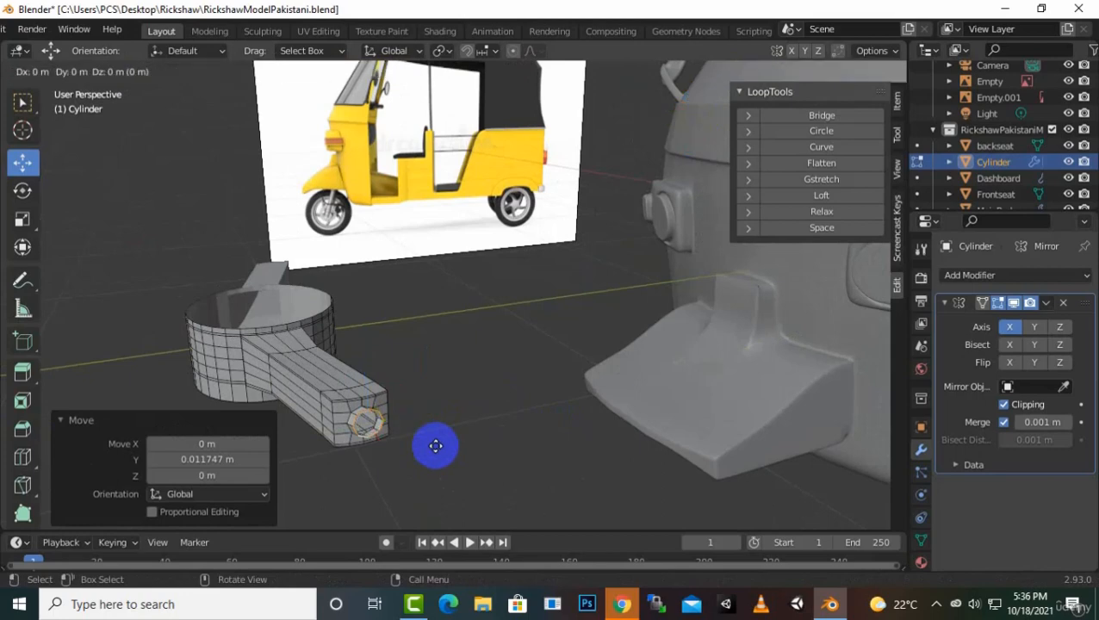
key("x")
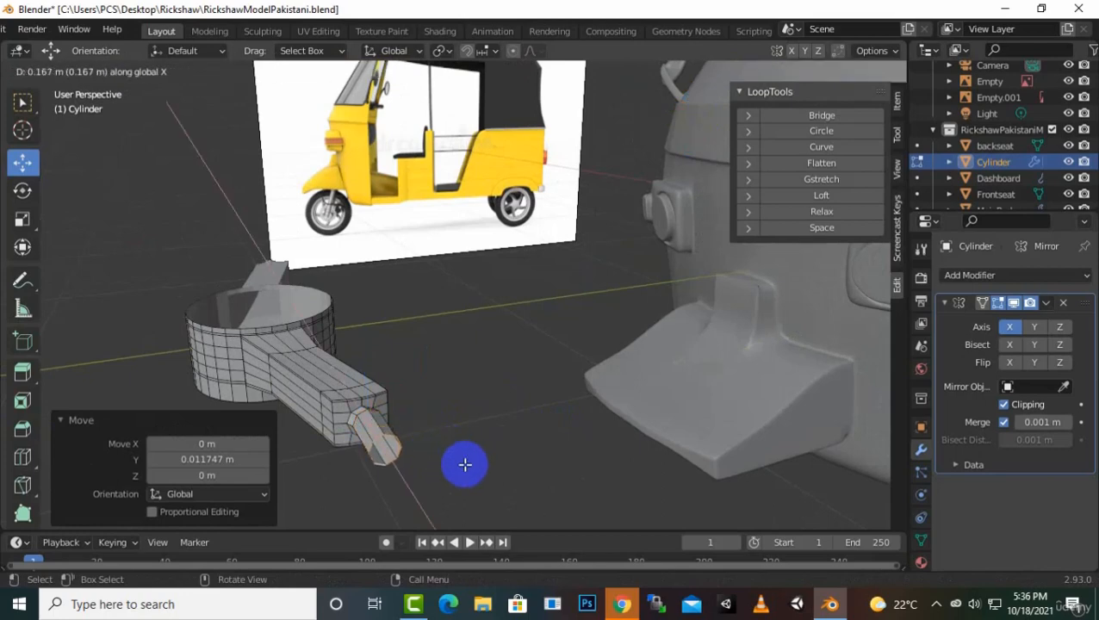
left_click(465, 465)
key("e")
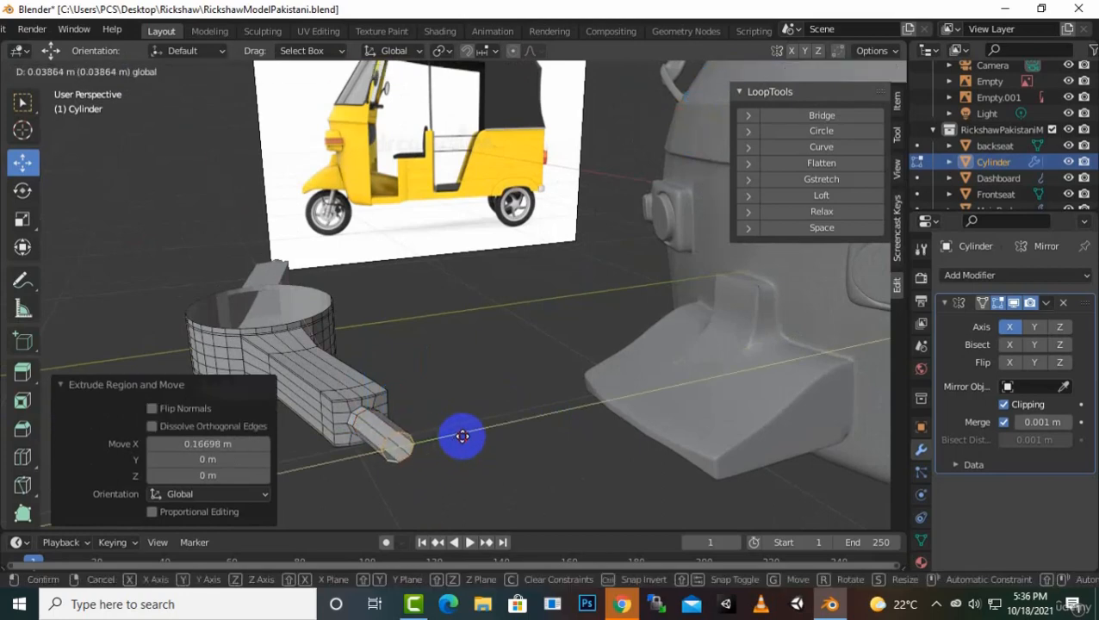
left_click_drag(466, 435, 461, 440)
Lengthen the rod with another extrusion of about 0.195 m along X and shift its end about 0.061 m along Y
key("e")
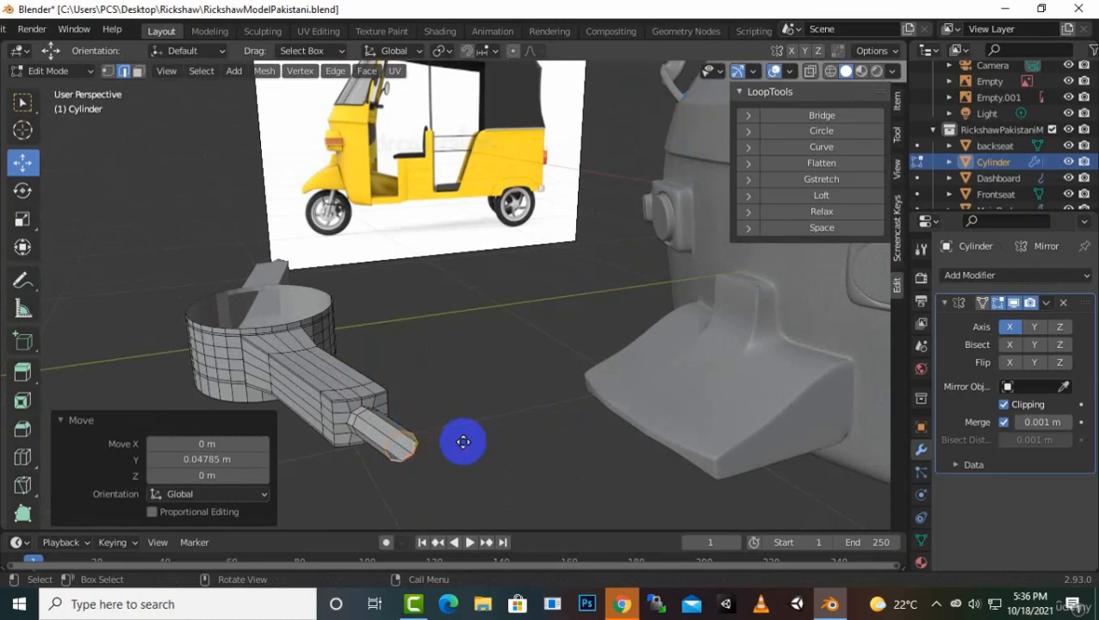
left_click(495, 466)
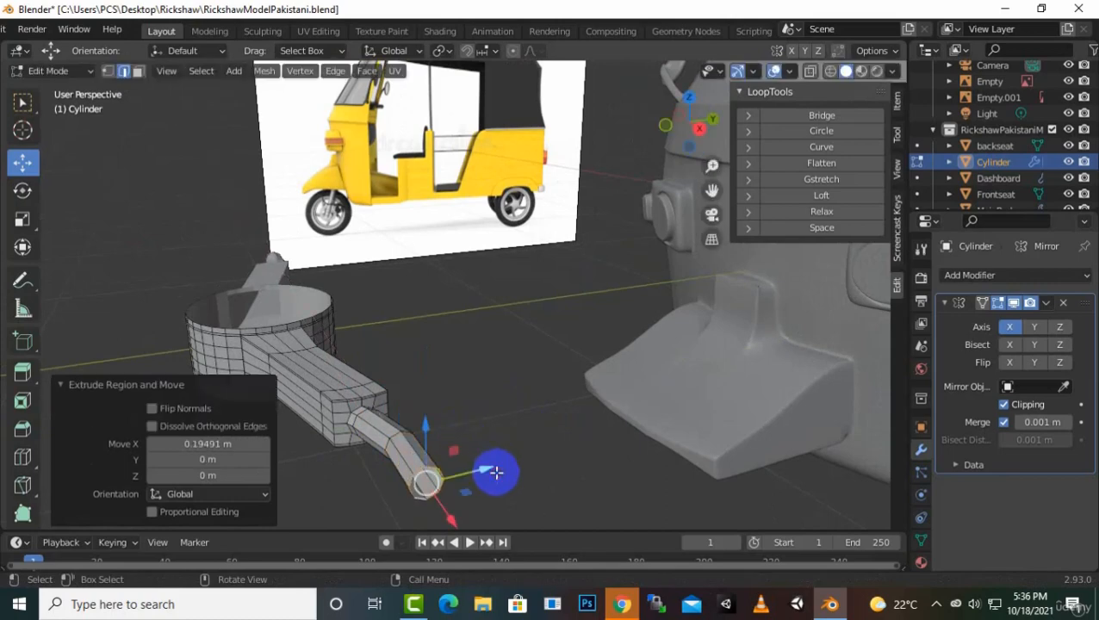
key("e")
left_click_drag(501, 469, 517, 461)
Extrude a short tip about 0.055 m along X from the rod's end and shift it about 0.023 m along Y
scroll(519, 454, "down", 3)
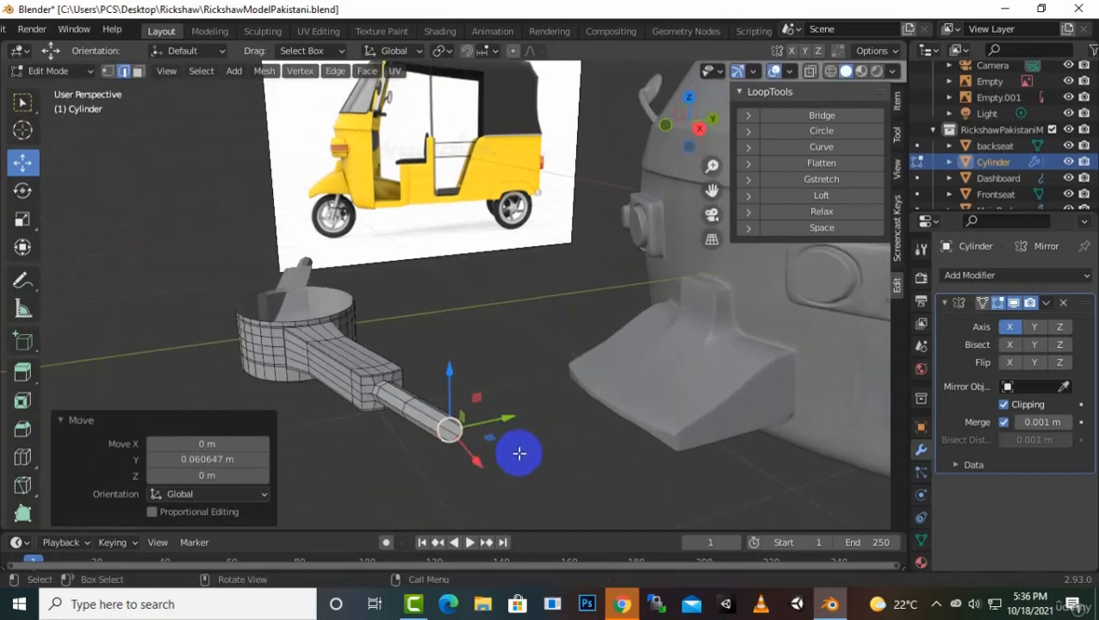
middle_click_drag(636, 488, 490, 494)
middle_click_drag(498, 409, 748, 280)
scroll(612, 403, "up", 1)
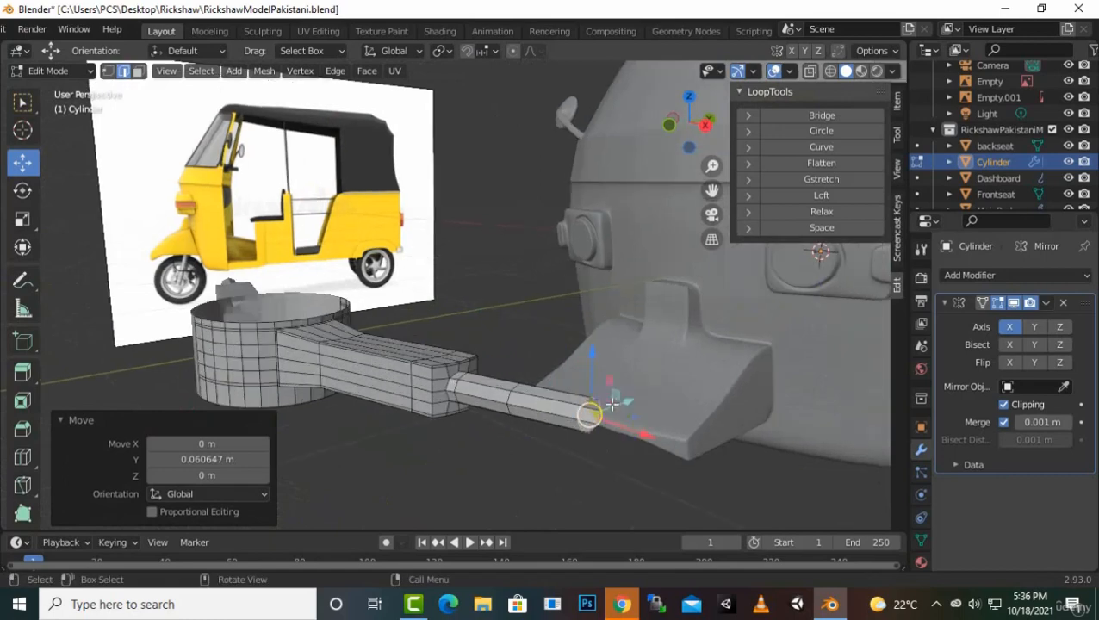
middle_click_drag(628, 459, 675, 461)
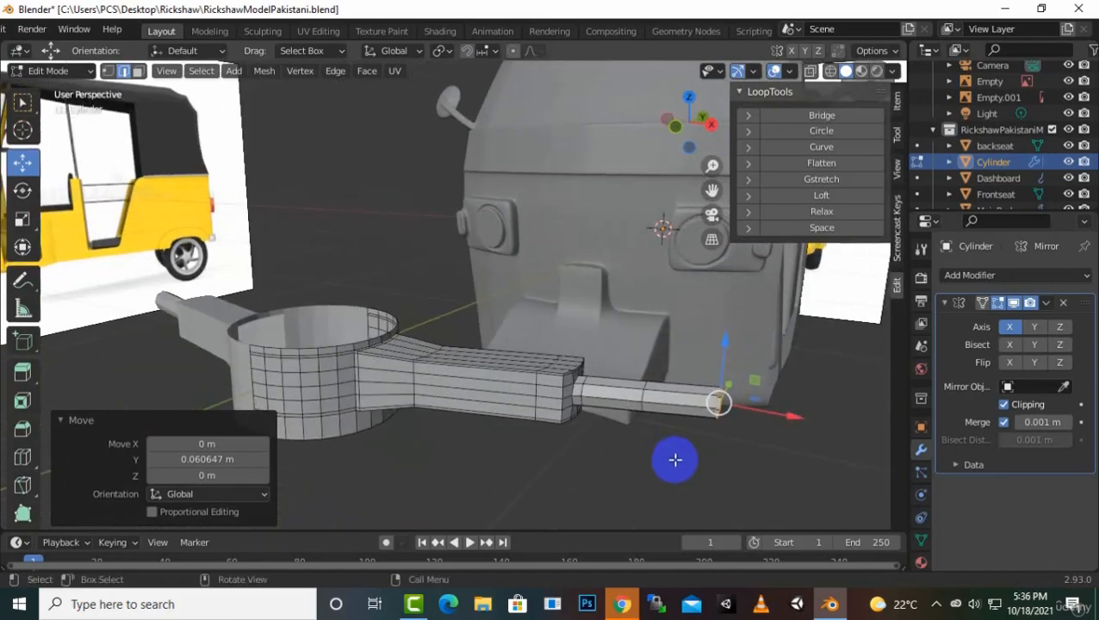
key("e")
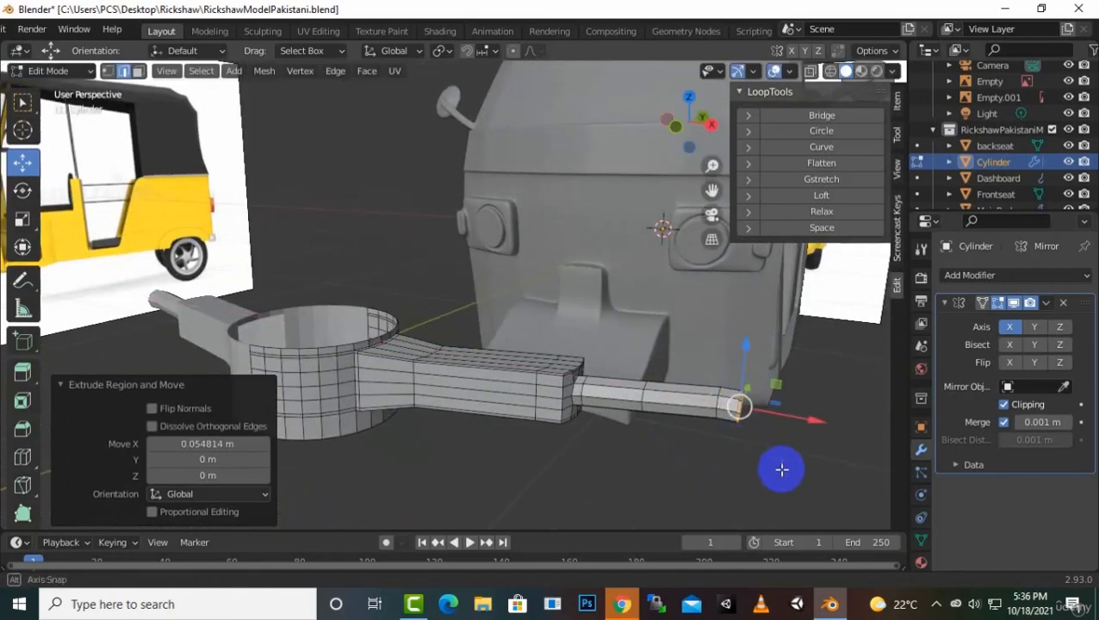
middle_click_drag(781, 470, 582, 461)
left_click_drag(437, 478, 444, 480)
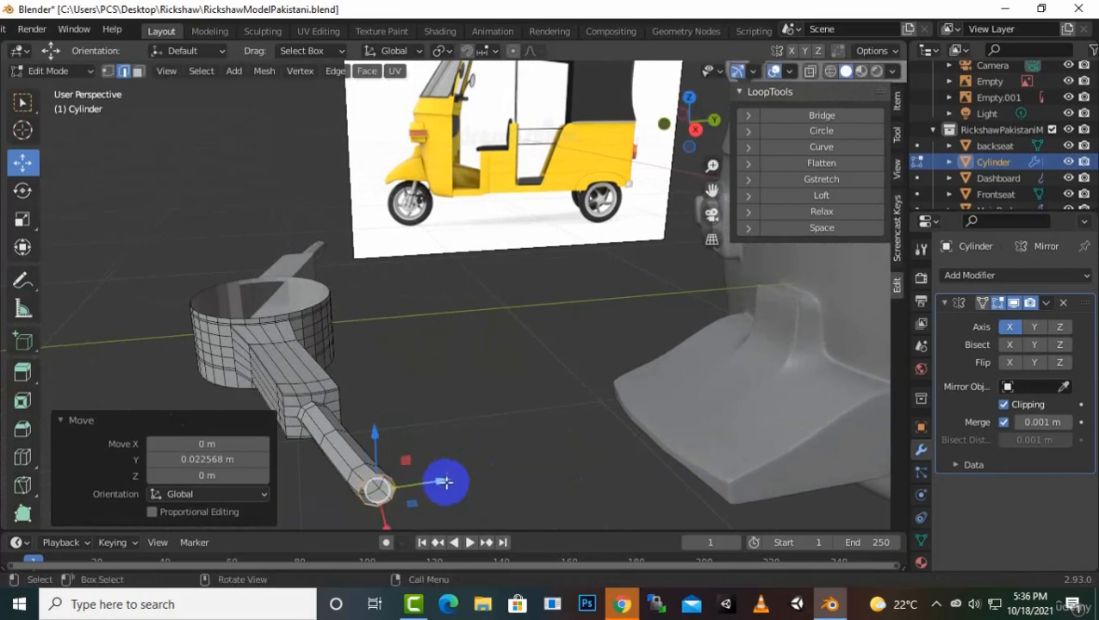
Scale the end loop at the rod's tip inward to narrow the opening
key("g")
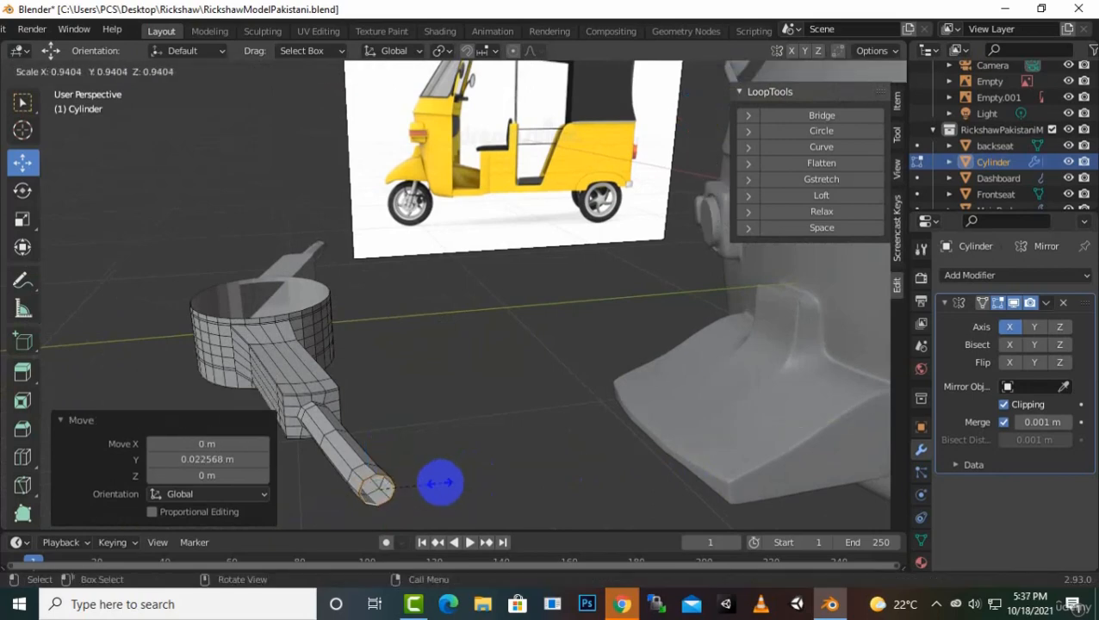
left_click(422, 486)
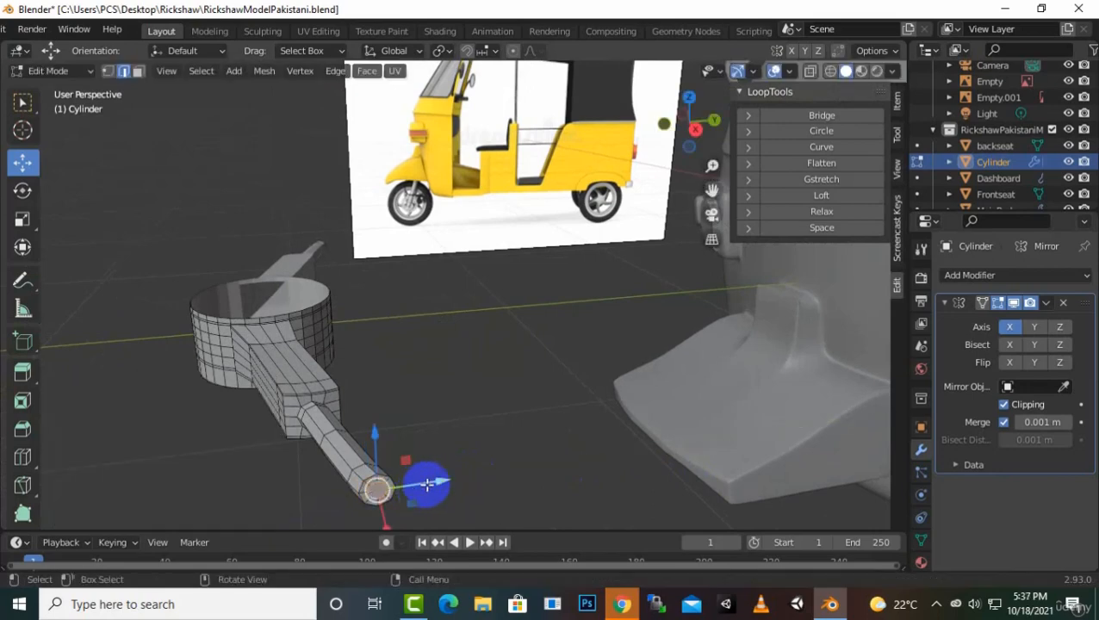
left_click(995, 275)
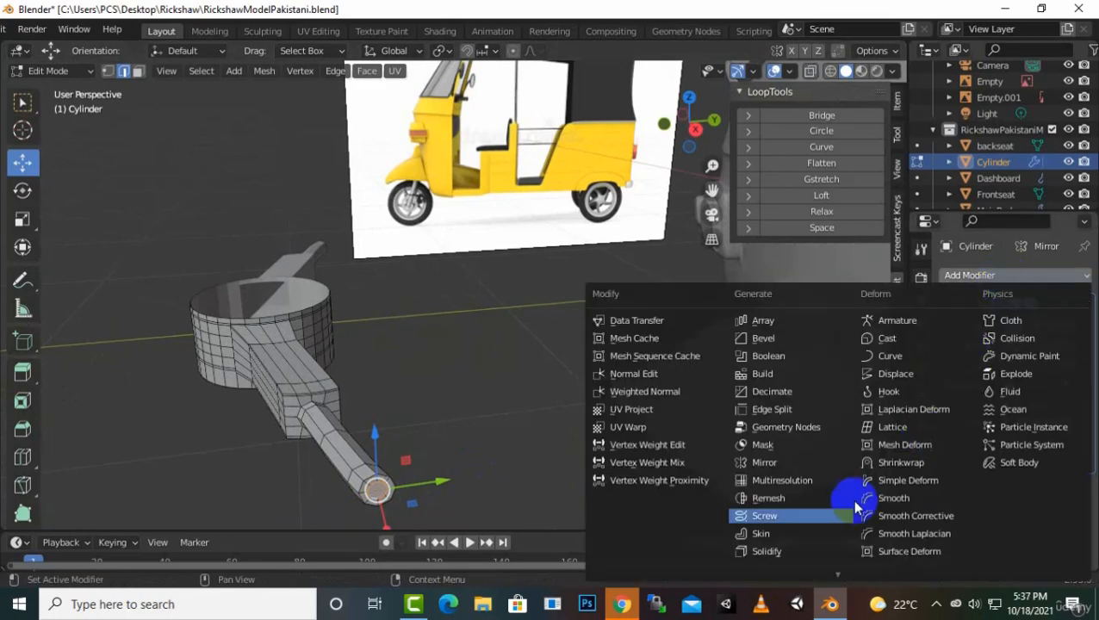
left_click(797, 554)
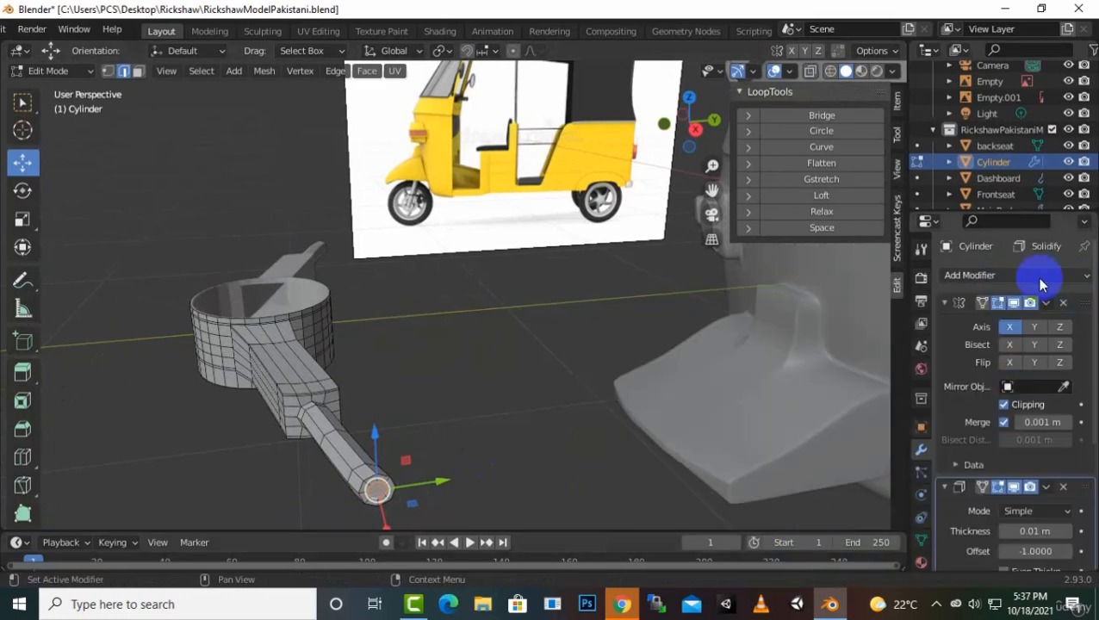
scroll(1006, 393, "down", 4)
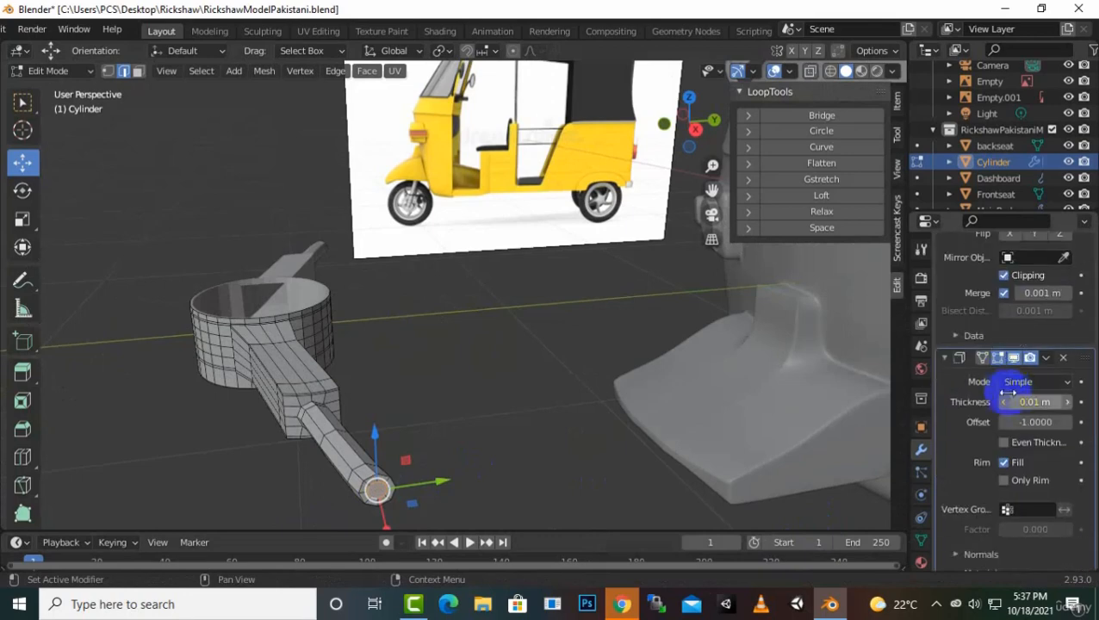
left_click(1063, 358)
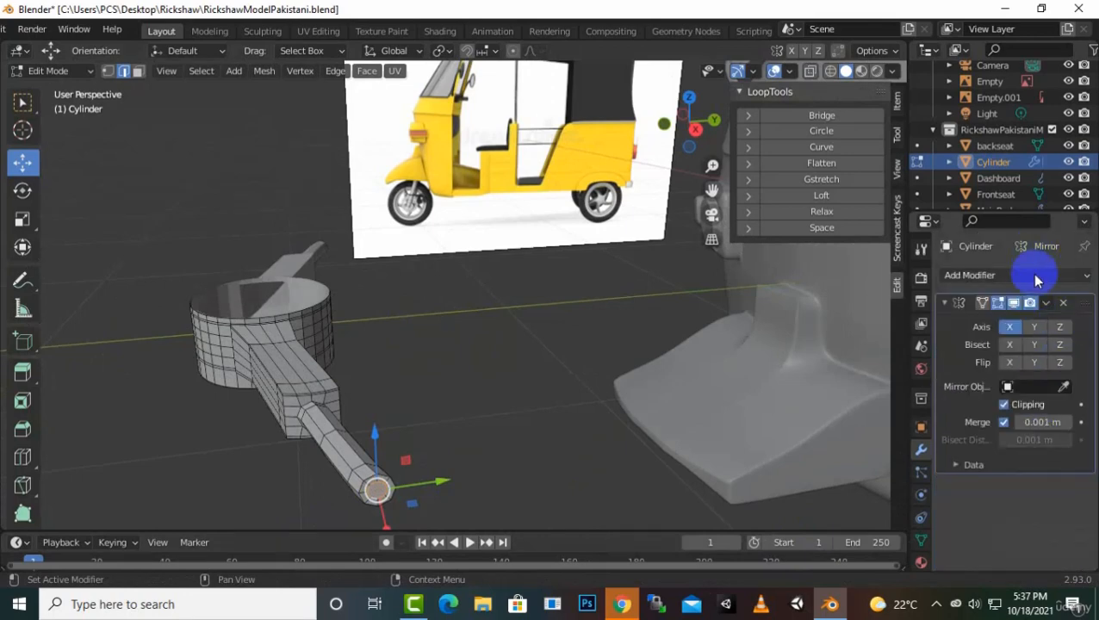
Add a Subdivision Surface modifier with viewport level 2 to the cylinder part and return to Object Mode
left_click(1035, 275)
scroll(790, 571, "down", 3)
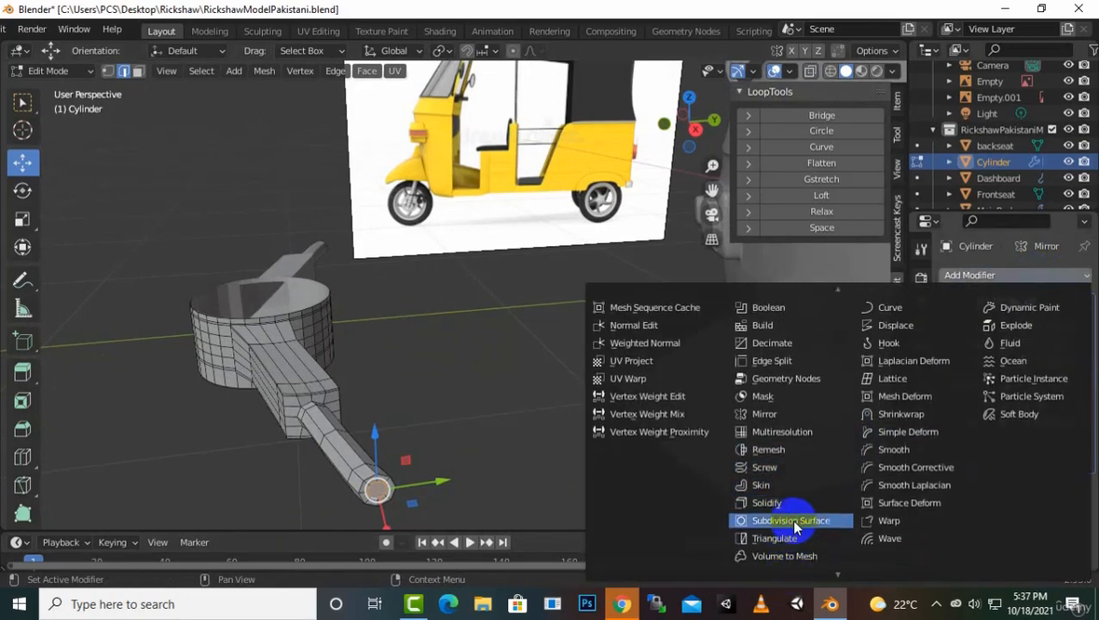
left_click(792, 523)
left_click(1066, 531)
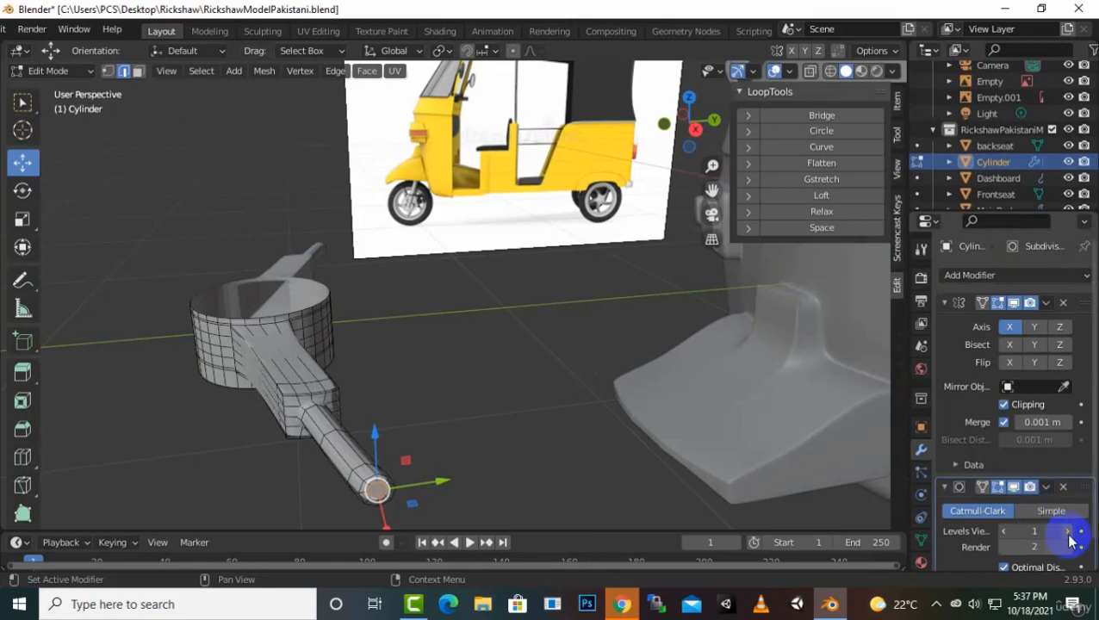
key("Tab")
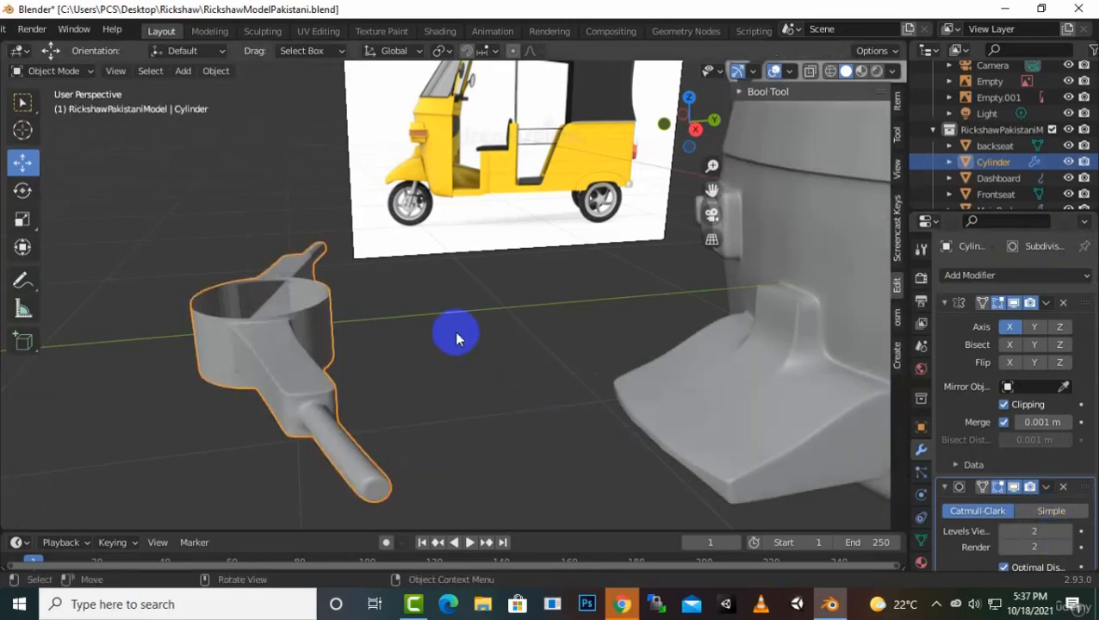
Apply the Mirror modifier on the handlebar part so both arms become real geometry
middle_click_drag(455, 332, 436, 397)
scroll(594, 367, "down", 4)
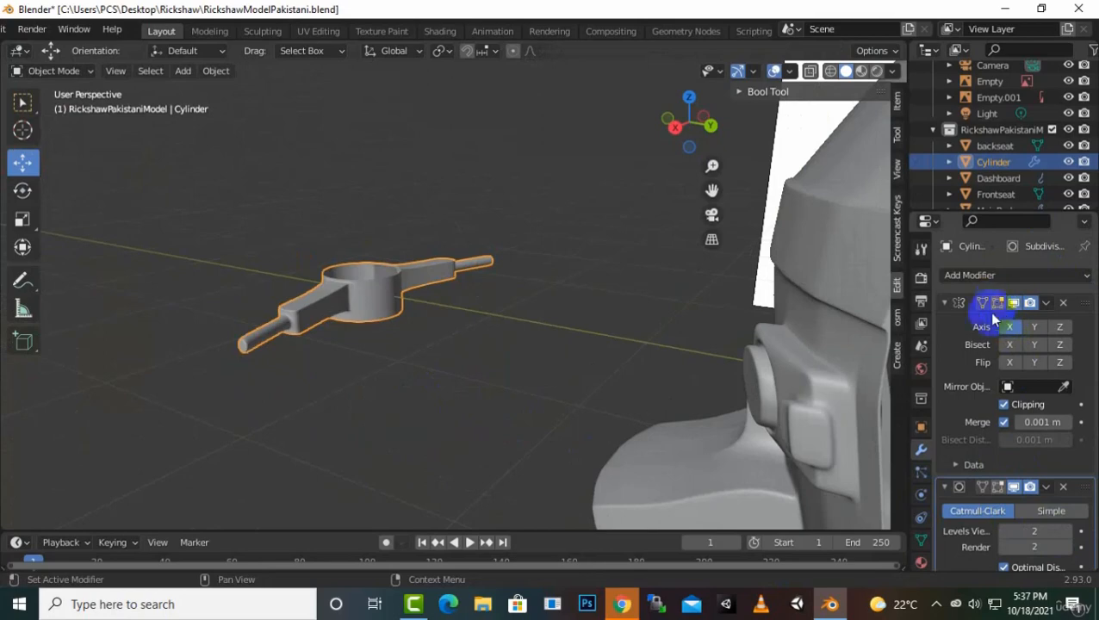
middle_click_drag(236, 358, 633, 347)
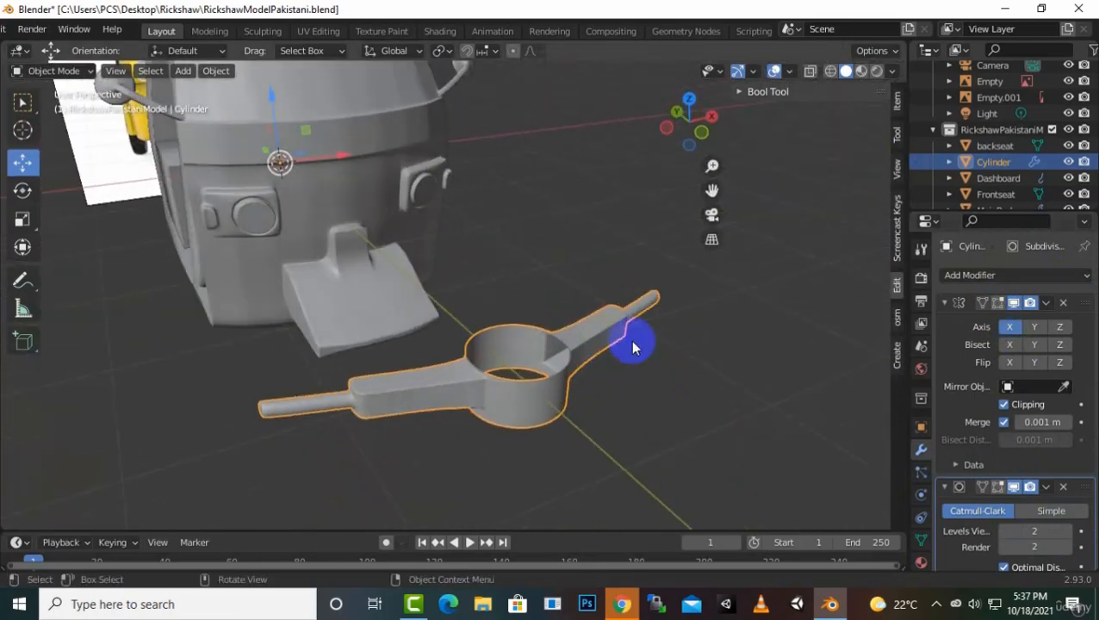
left_click(1045, 302)
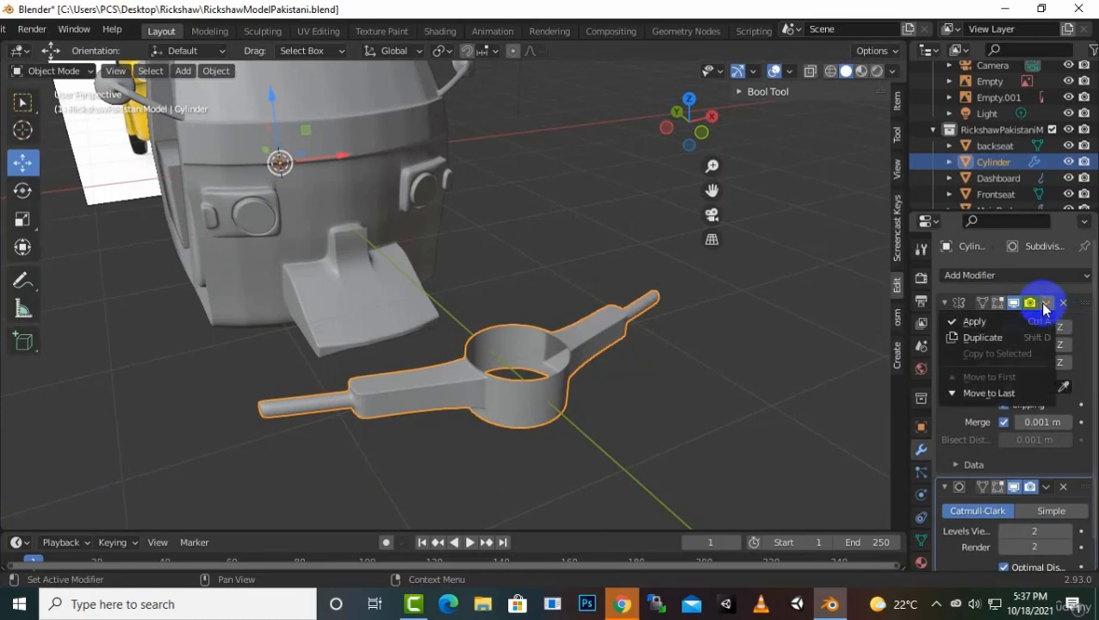
left_click(999, 326)
Select the entire handlebar mesh and move it along Y by about 2.09 m and another 1.09 m into the cabin
middle_click_drag(626, 429, 683, 419)
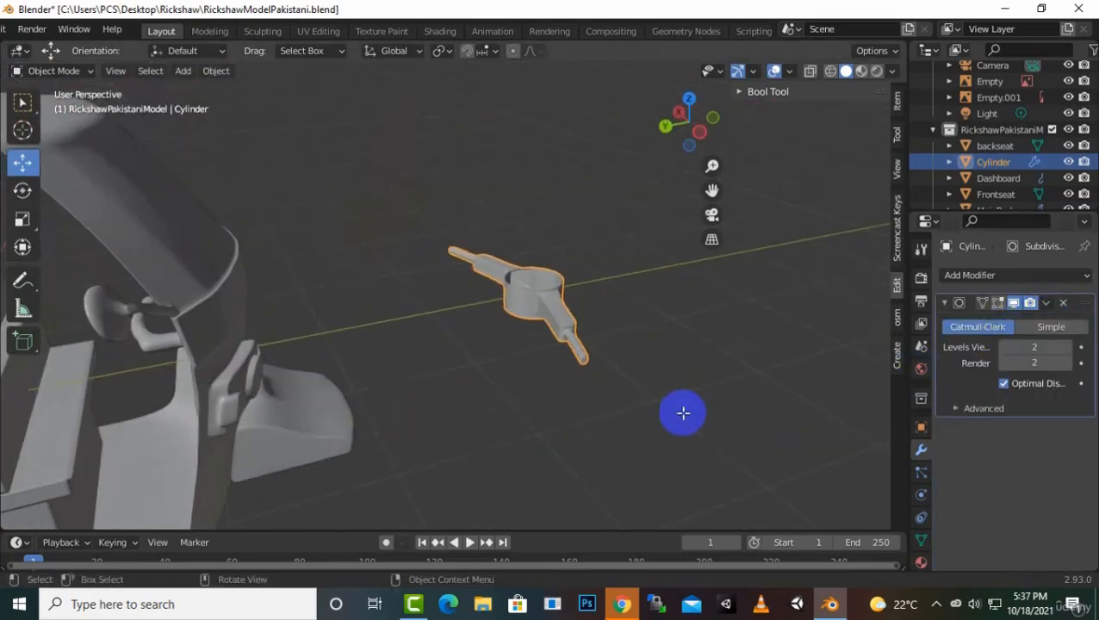
key("Tab")
key("a")
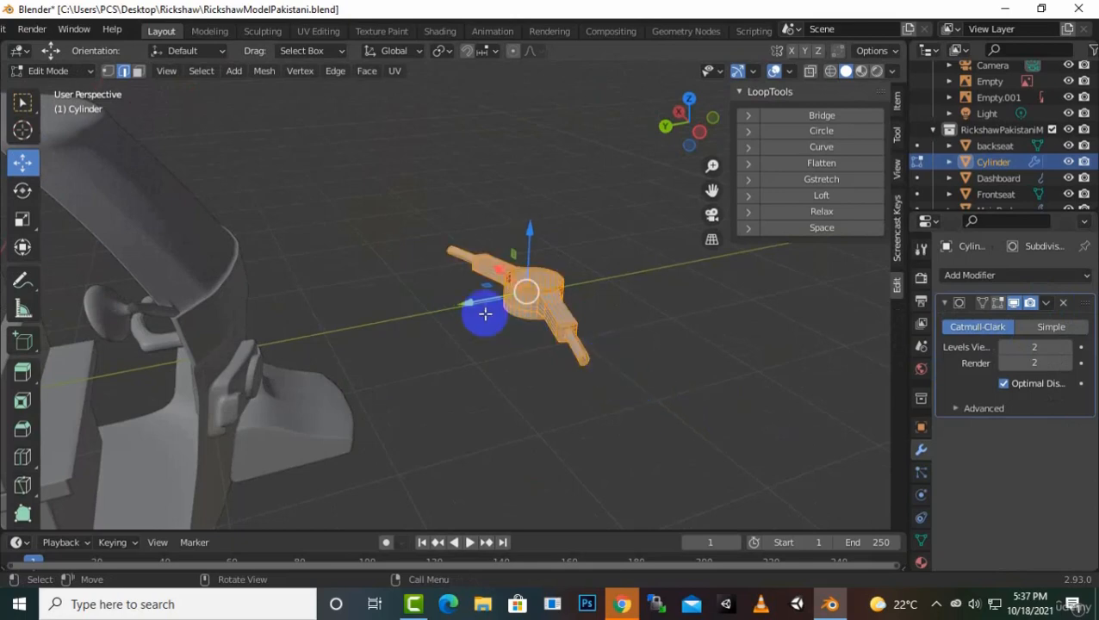
left_click_drag(467, 306, 260, 352)
middle_click_drag(297, 356, 416, 352)
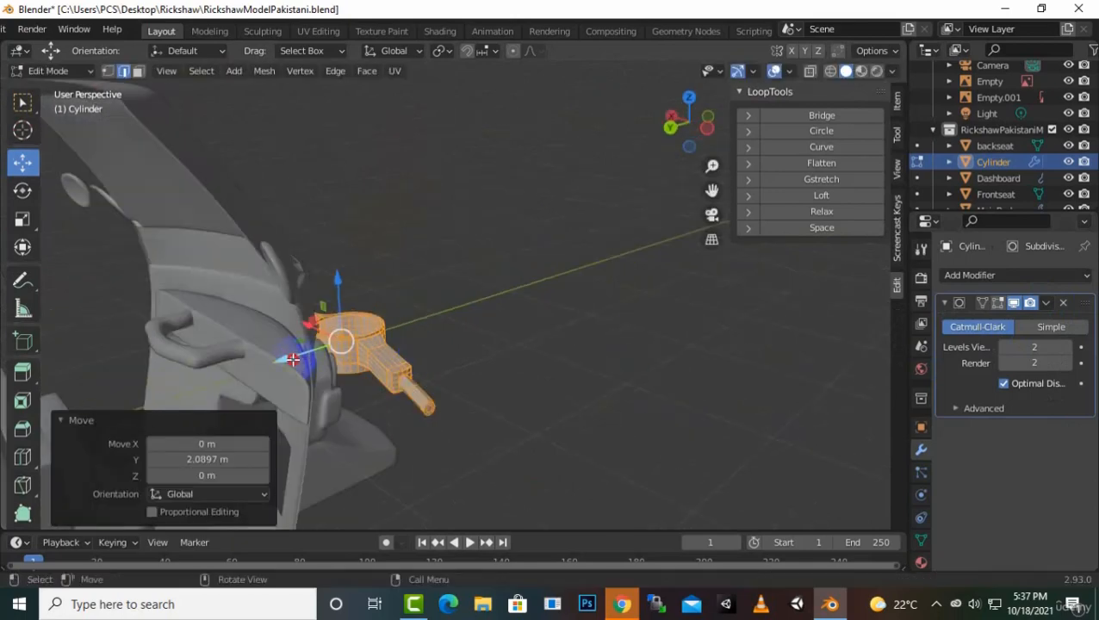
left_click_drag(293, 359, 213, 383)
middle_click_drag(213, 383, 689, 372)
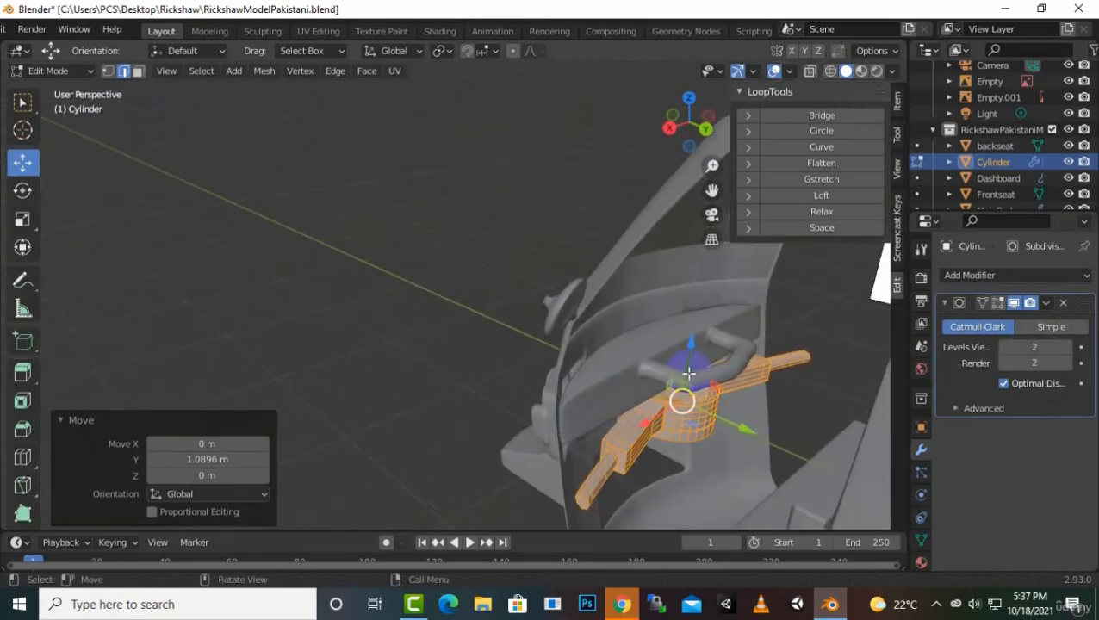
Raise the handlebar above the dashboard handle, shift it about 0.12 m along Y and scale it to about 0.64
left_click_drag(689, 372, 705, 288)
left_click_drag(766, 346, 764, 384)
key("s")
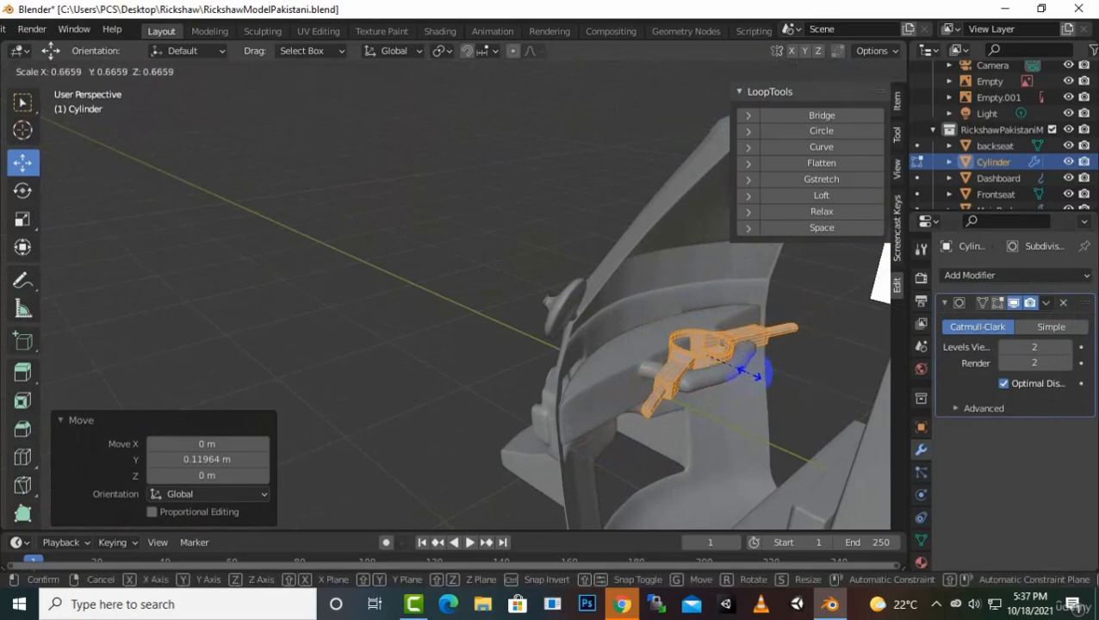
left_click(728, 369)
mouse_move(727, 368)
middle_mouse_down()
mouse_move(736, 410)
mouse_move(741, 388)
mouse_move(717, 360)
middle_mouse_up()
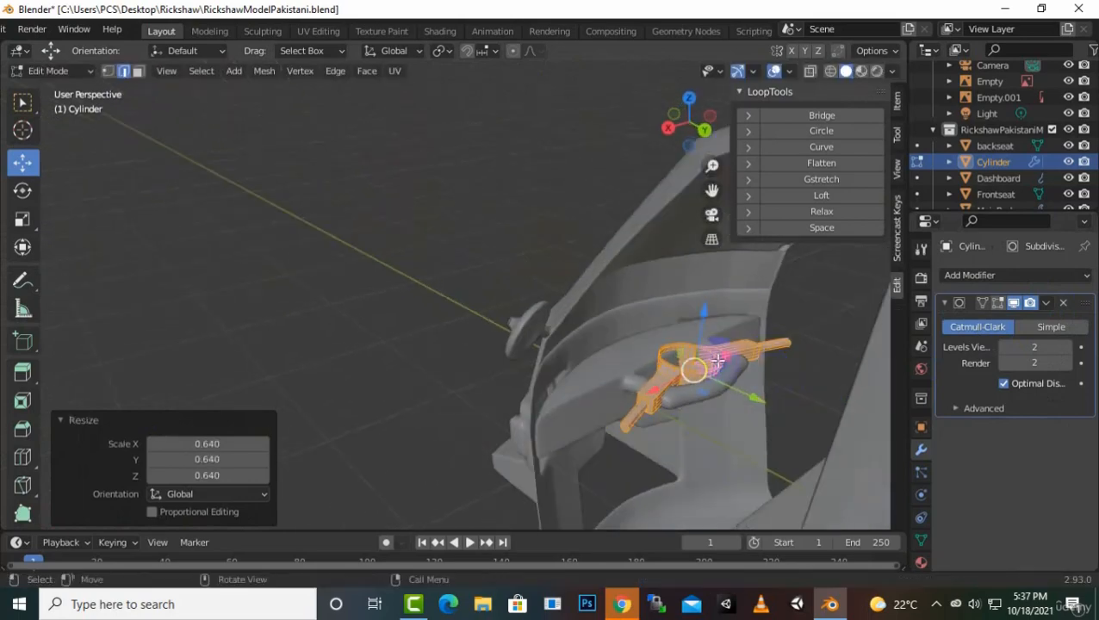
Raise the handlebar slightly along Z and scale it down by a further factor of about 0.852
left_click_drag(704, 310, 714, 289)
middle_click_drag(714, 289, 798, 335)
key("s")
left_click(787, 349)
scroll(785, 348, "up", 4)
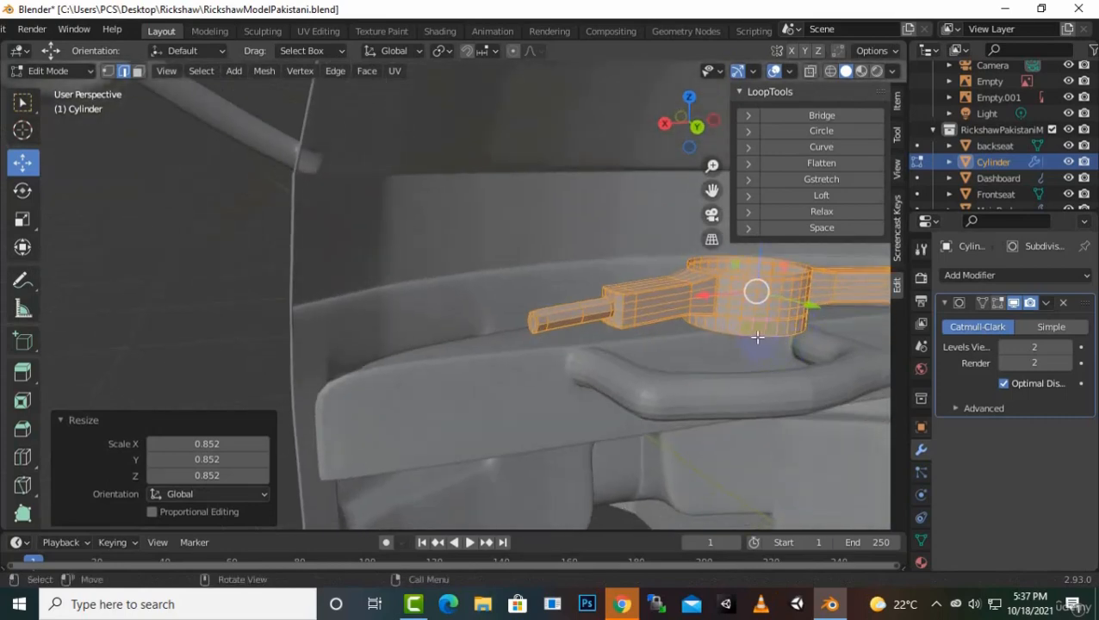
Extrude the ring's lower edge loop about 0.062 m down along Z and scale it to about 0.696
left_click(757, 336, "alt")
mouse_move(797, 356)
middle_mouse_down()
mouse_move(810, 350)
mouse_move(800, 355)
middle_mouse_up()
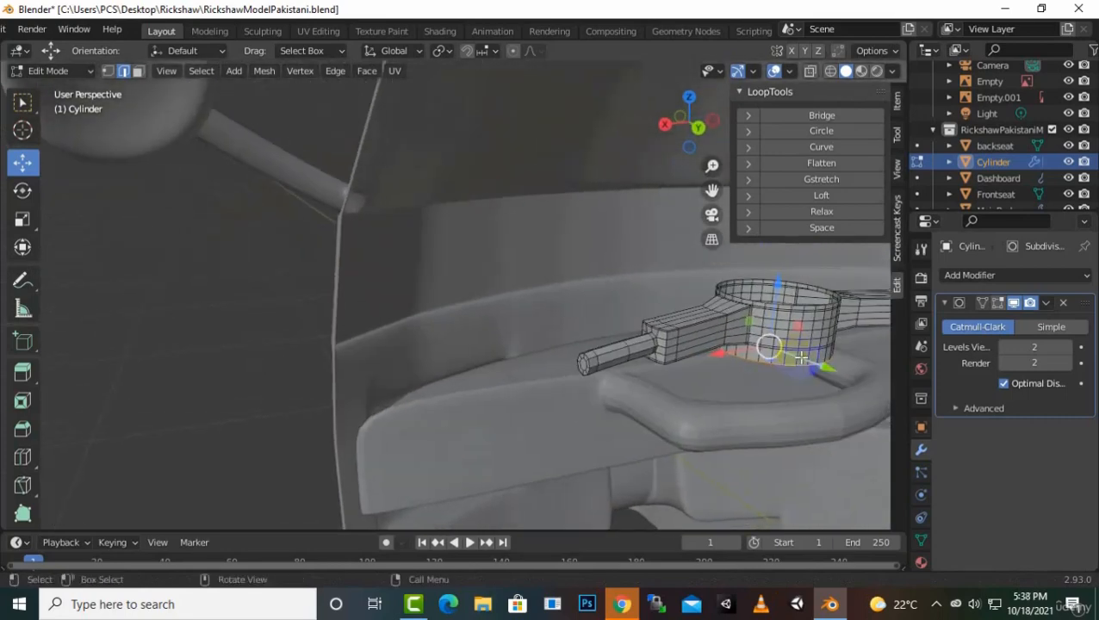
left_click_drag(801, 357, 800, 376)
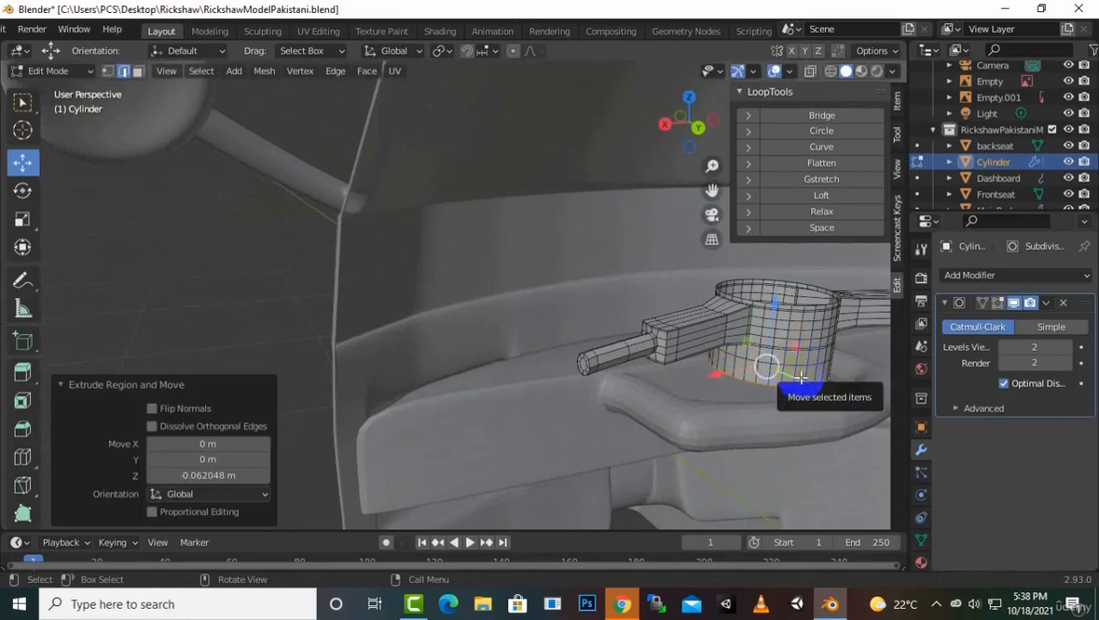
key("s")
left_click(791, 371)
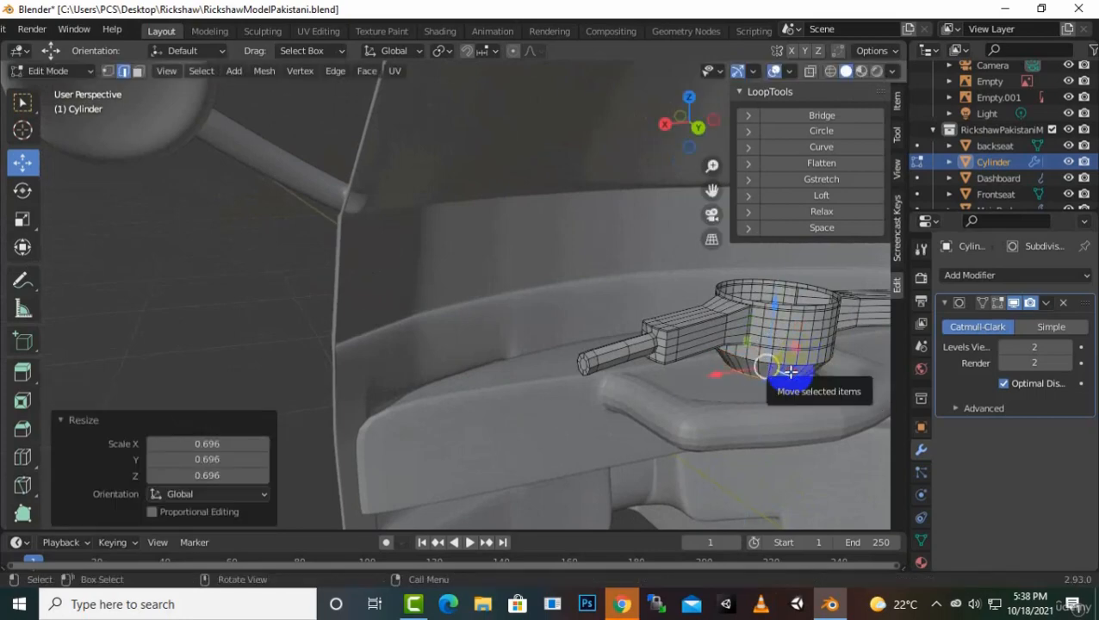
Extrude the lower loop another 0.122 m or so down along Z and scale it to about 0.475 as a funnel
left_click_drag(791, 373, 791, 372)
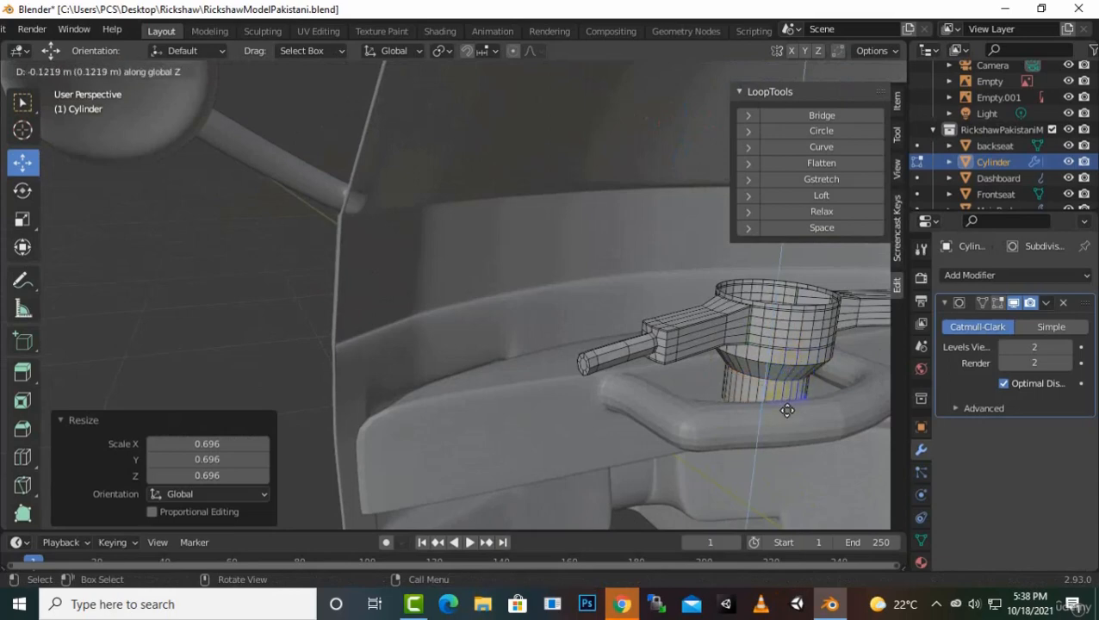
left_click(787, 411)
key("s")
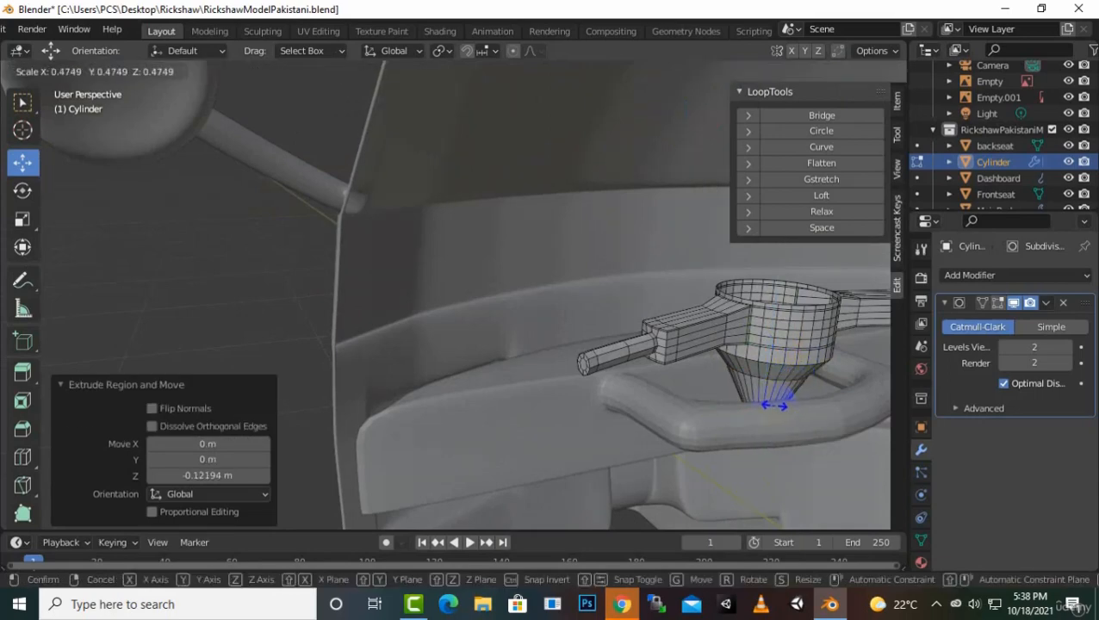
left_click(775, 405)
Extrude the steering column from the funnel about 0.294 m down along Z and taper its end to about 0.552
mouse_move(811, 401)
middle_mouse_down()
mouse_move(821, 367)
mouse_move(811, 384)
middle_mouse_up()
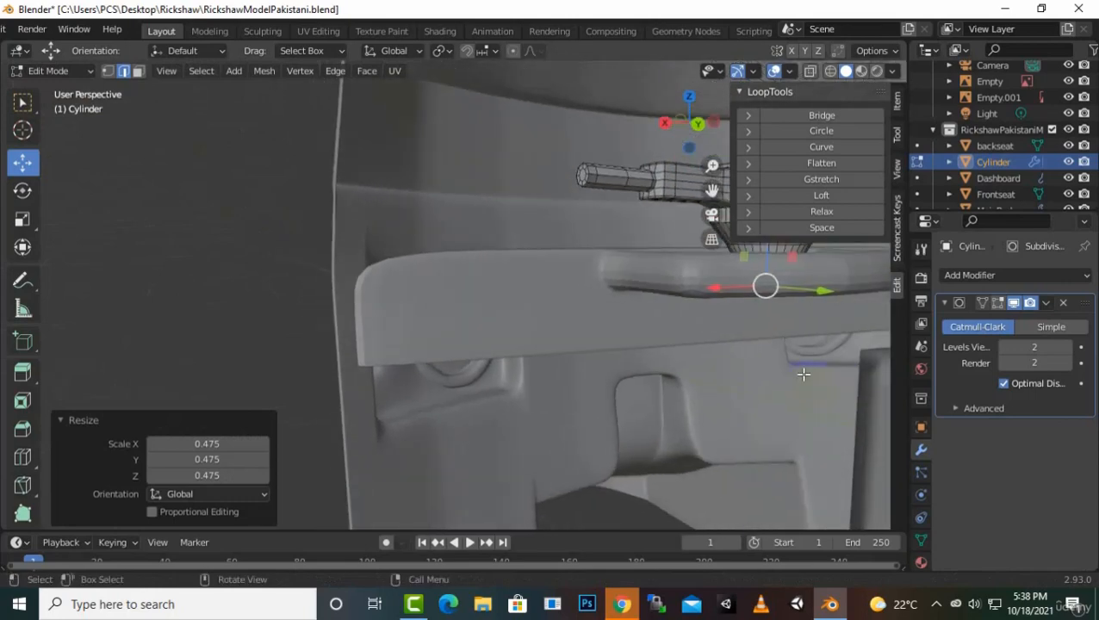
key("g")
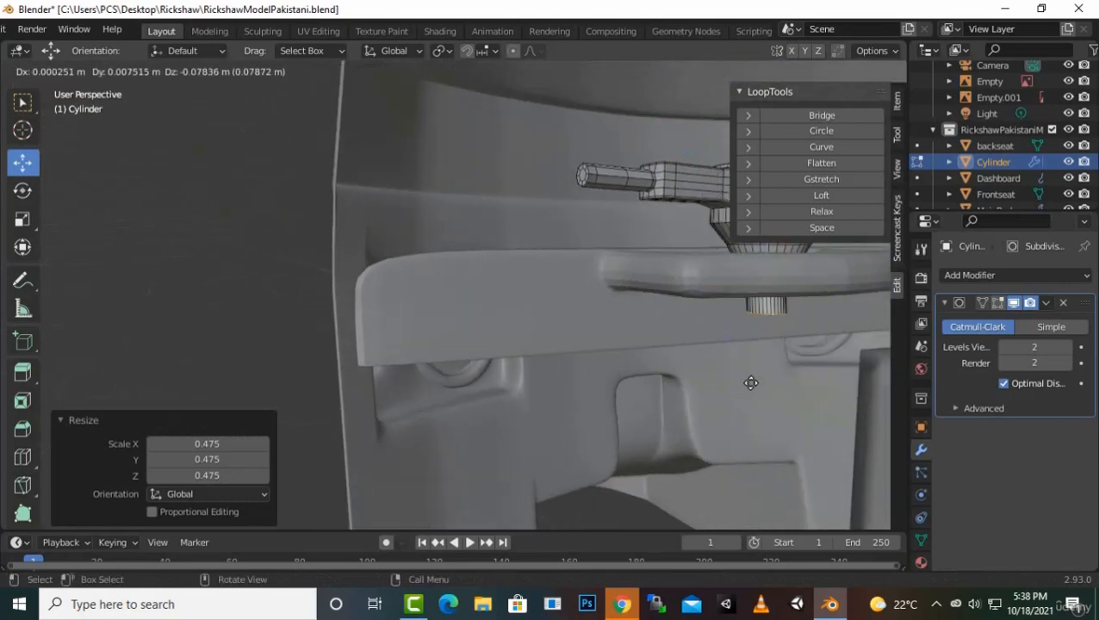
key("z")
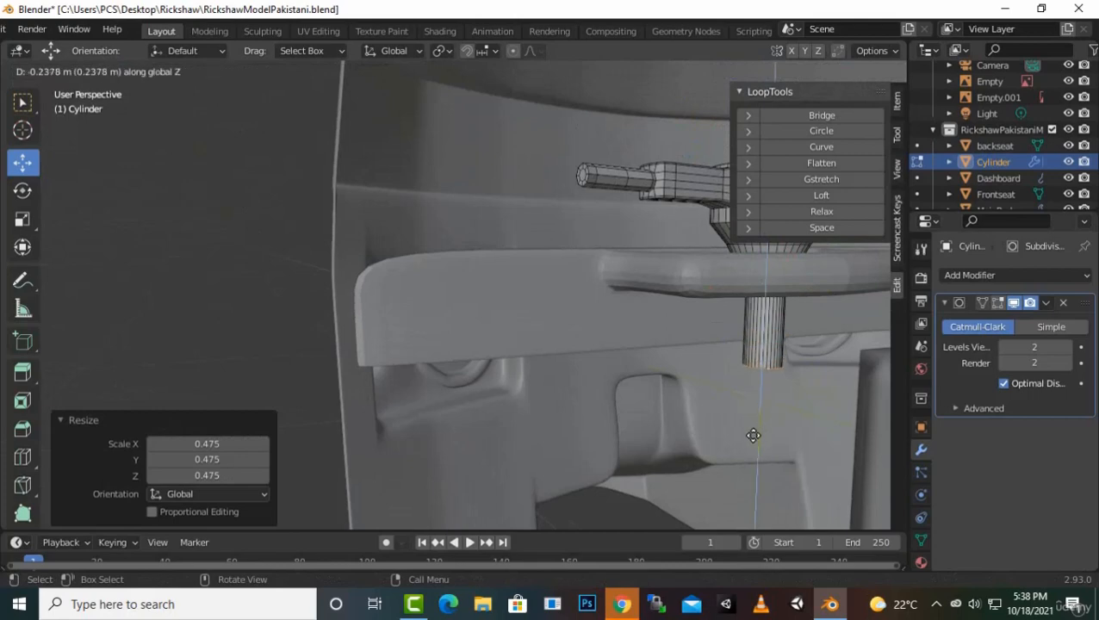
left_click(754, 449)
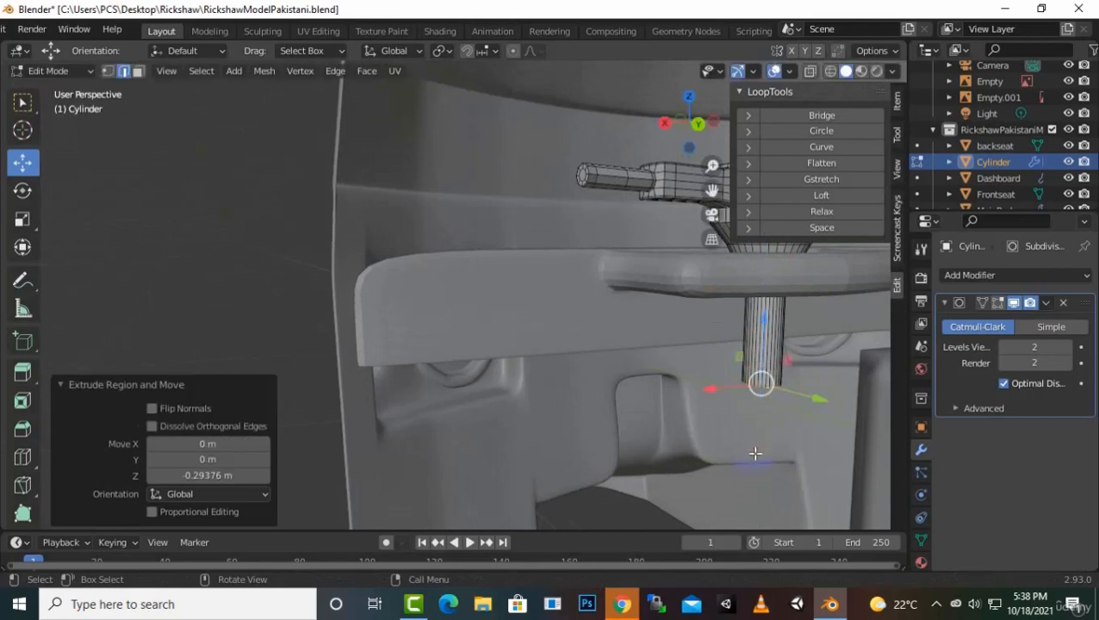
key("s")
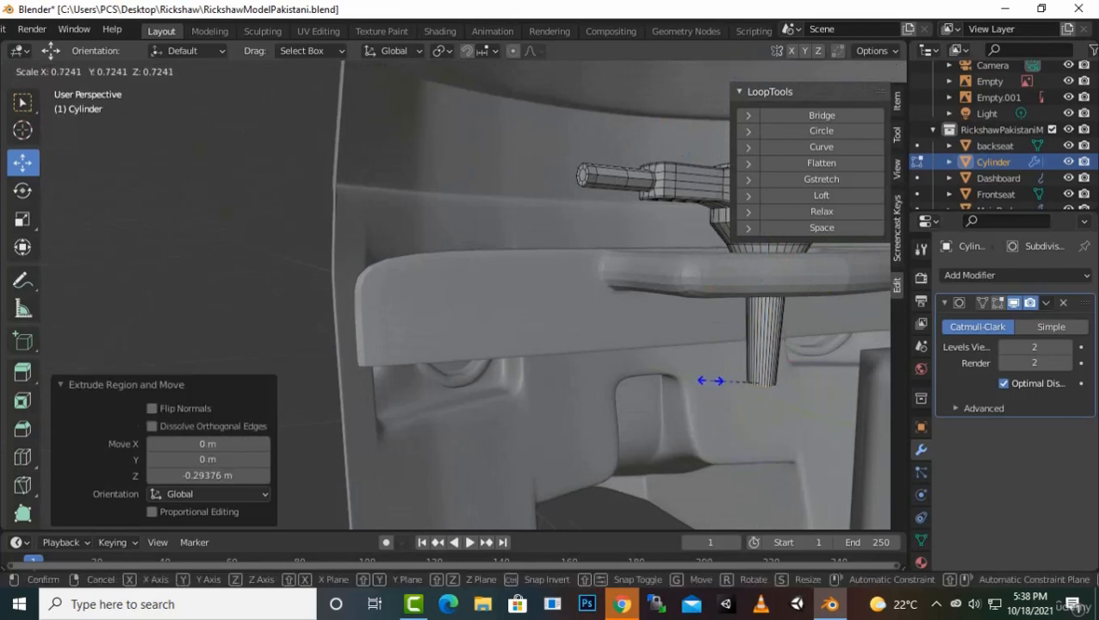
left_click(720, 381)
Lengthen the column's lower end about 0.106 m down along Z and scale its end loop inward
middle_click_drag(790, 422, 797, 437)
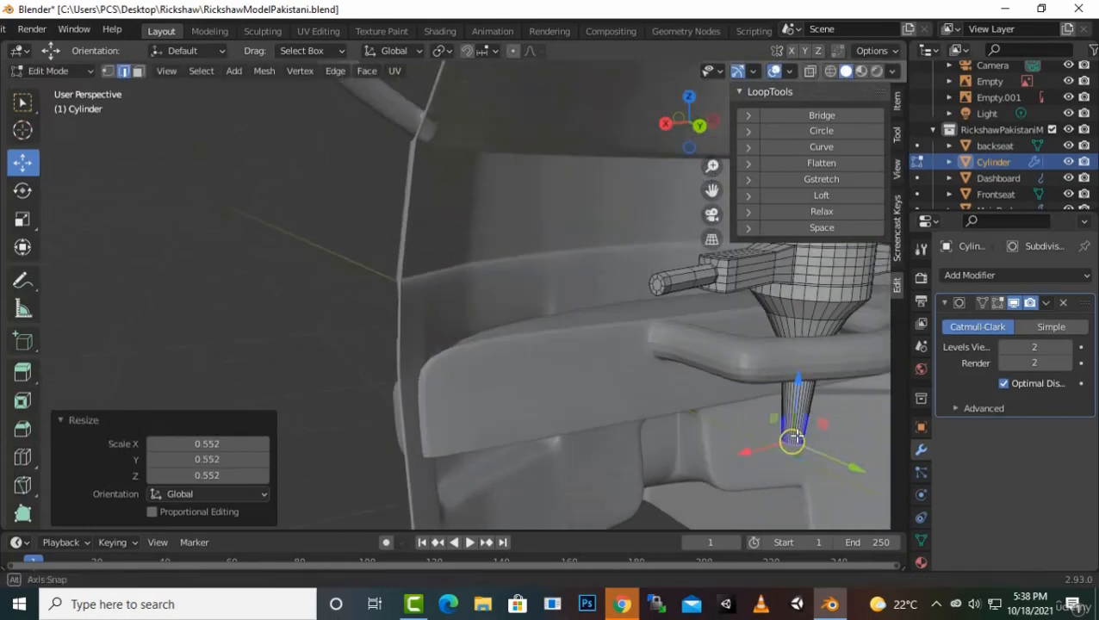
left_click_drag(792, 441, 797, 437)
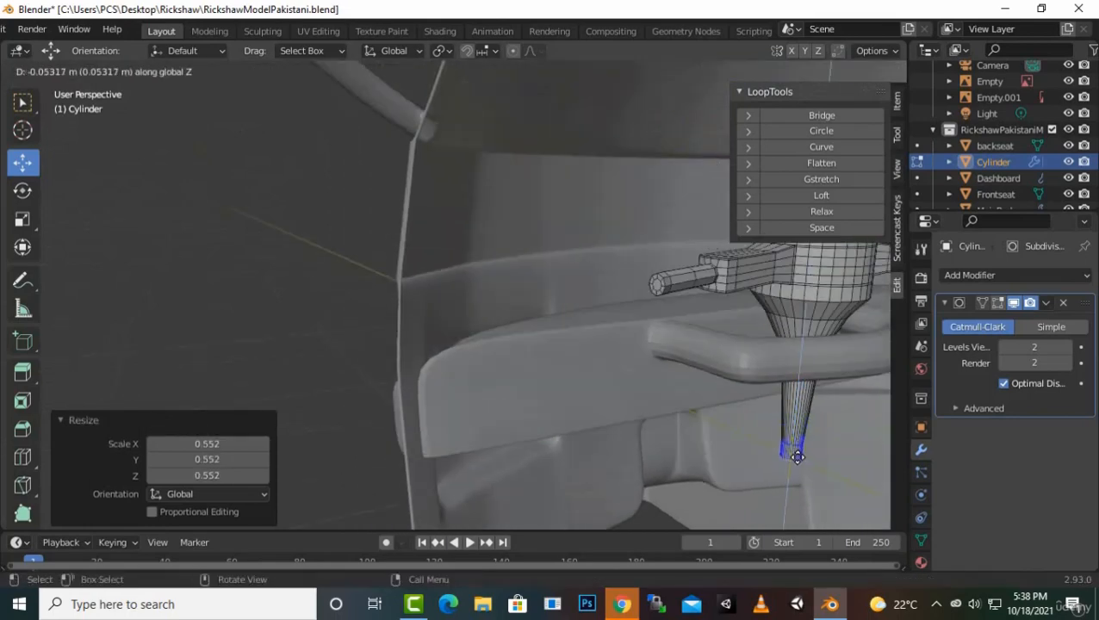
left_click(797, 457)
key("s")
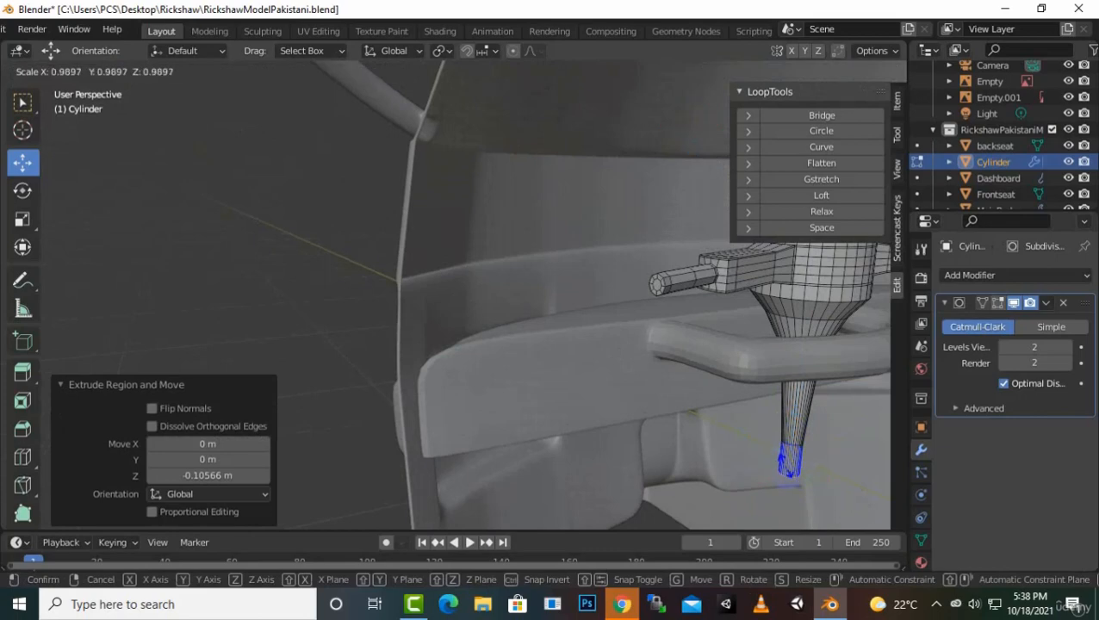
left_click(790, 469)
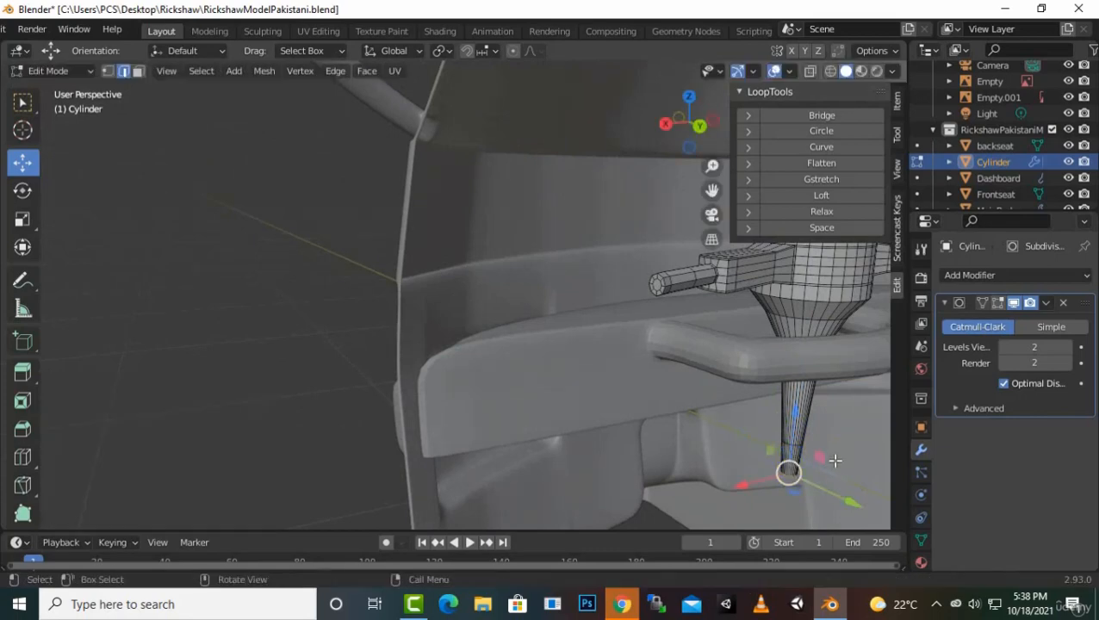
Extrude the ring's upper edge loop inward at a scale of about 0.828 and raise it about 0.015 m along Z
middle_click_drag(831, 459, 755, 412)
scroll(680, 369, "up", 2)
scroll(679, 368, "up", 3)
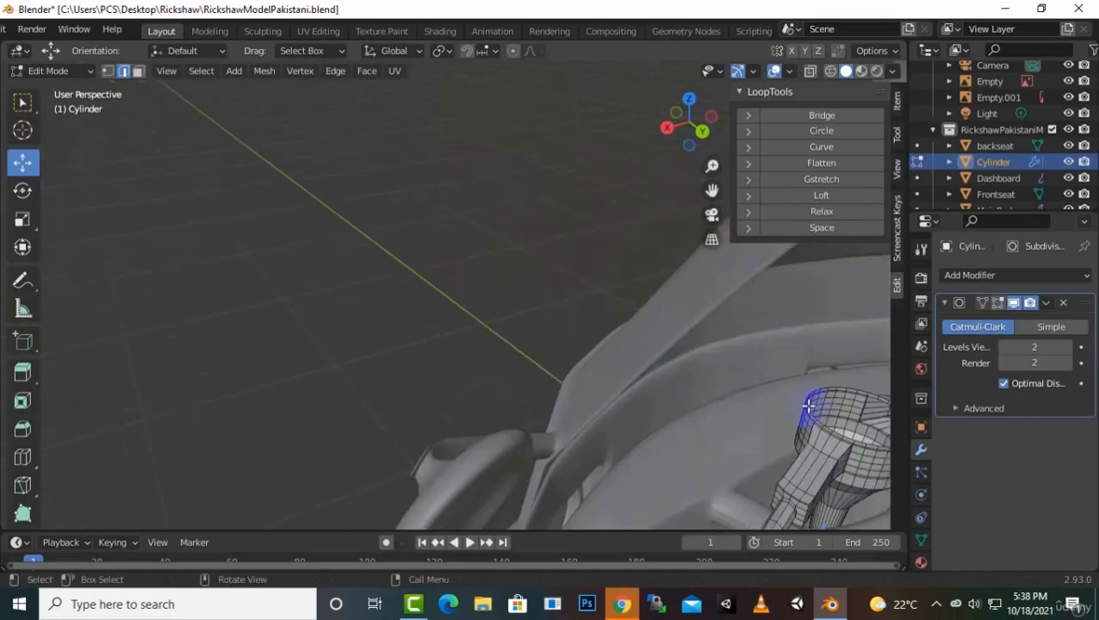
middle_click_drag(679, 368, 792, 401)
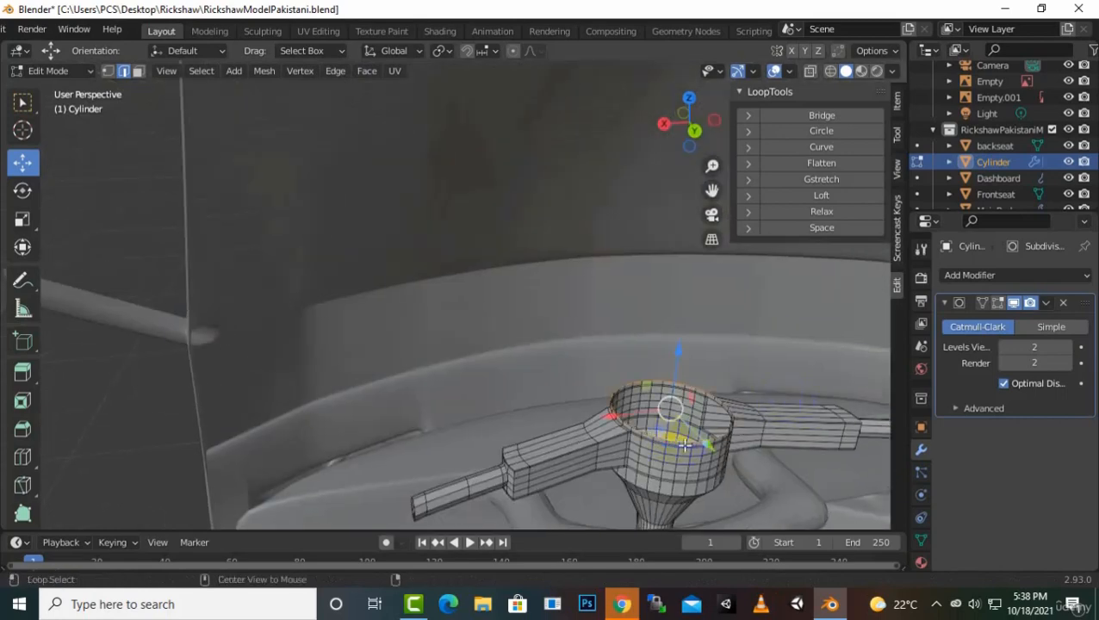
middle_click_drag(716, 447, 718, 452)
key("g")
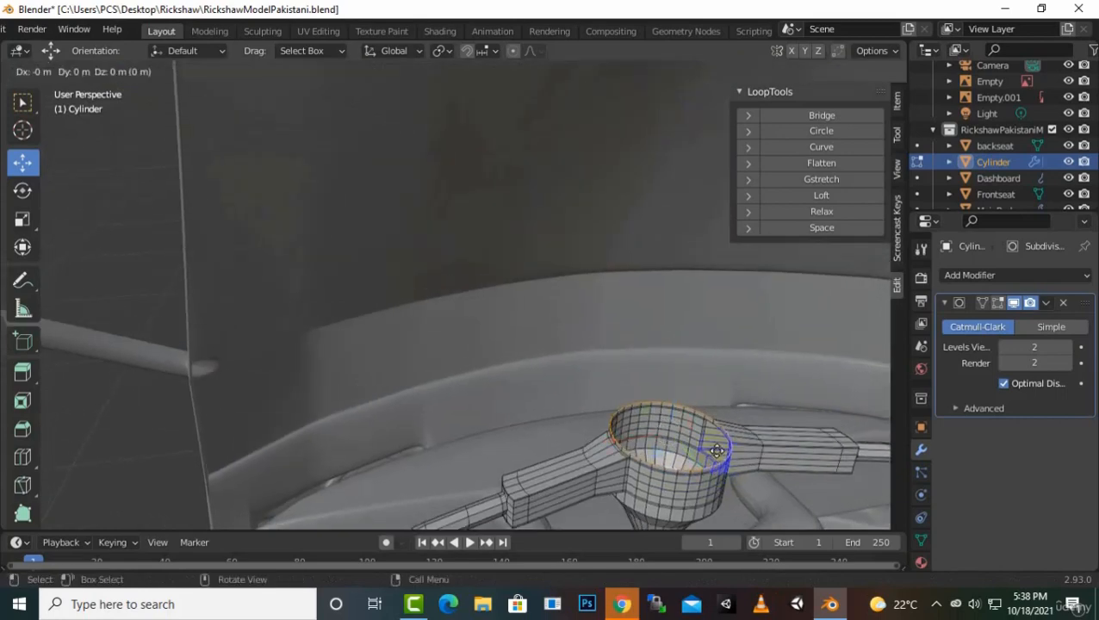
left_click(705, 444)
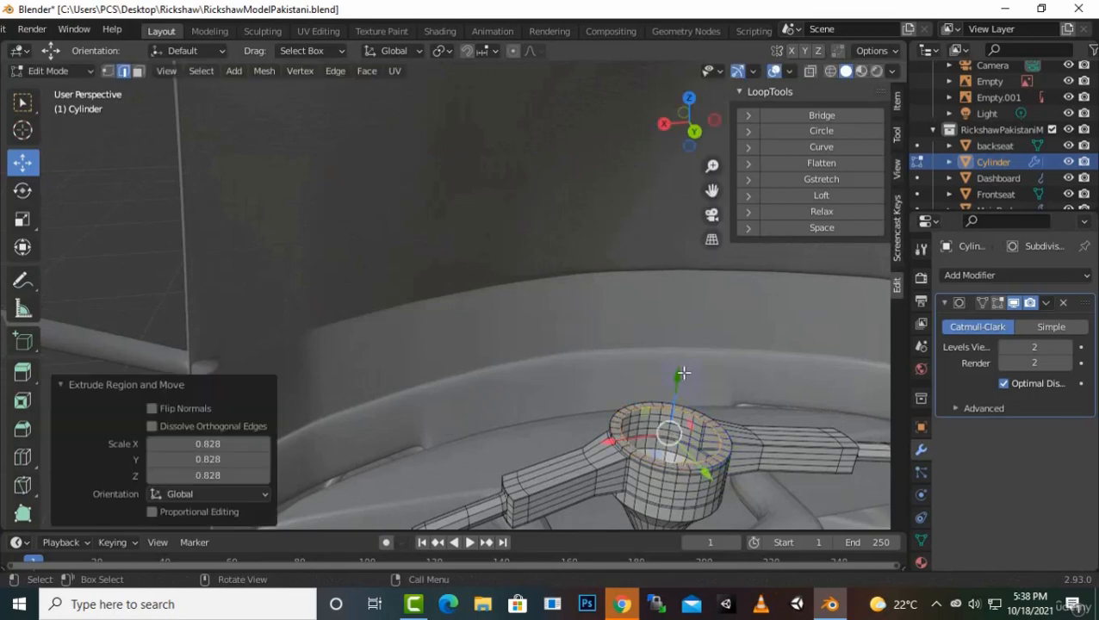
left_click_drag(682, 372, 675, 370)
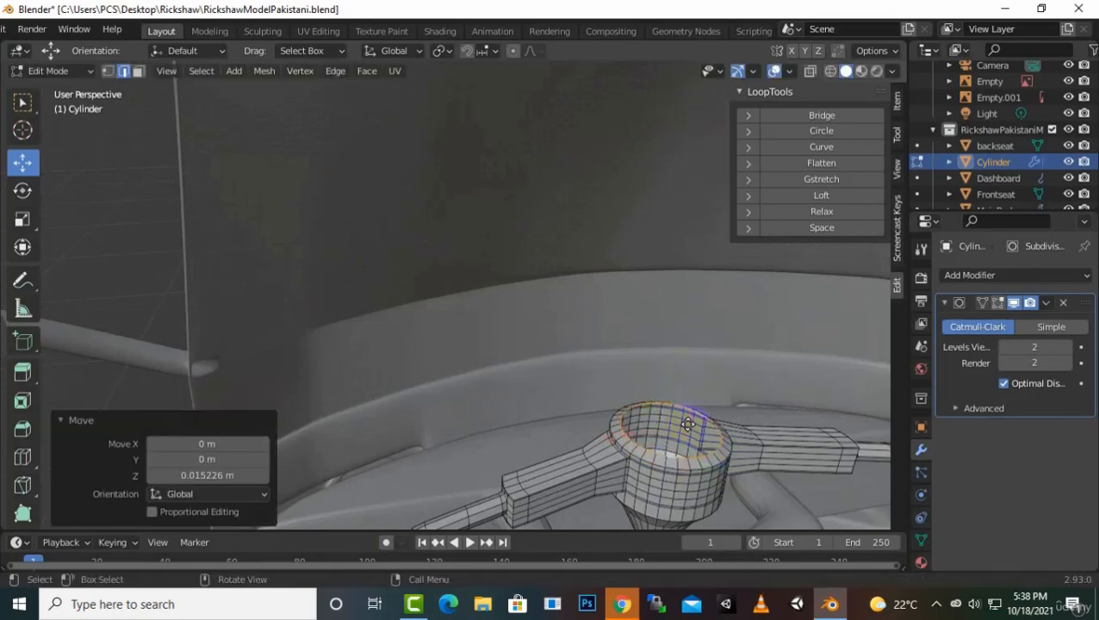
Extrude the ring's inner rim inward at a scale of about 0.628 and raise it about 0.018 m along Z
key("s")
key("g")
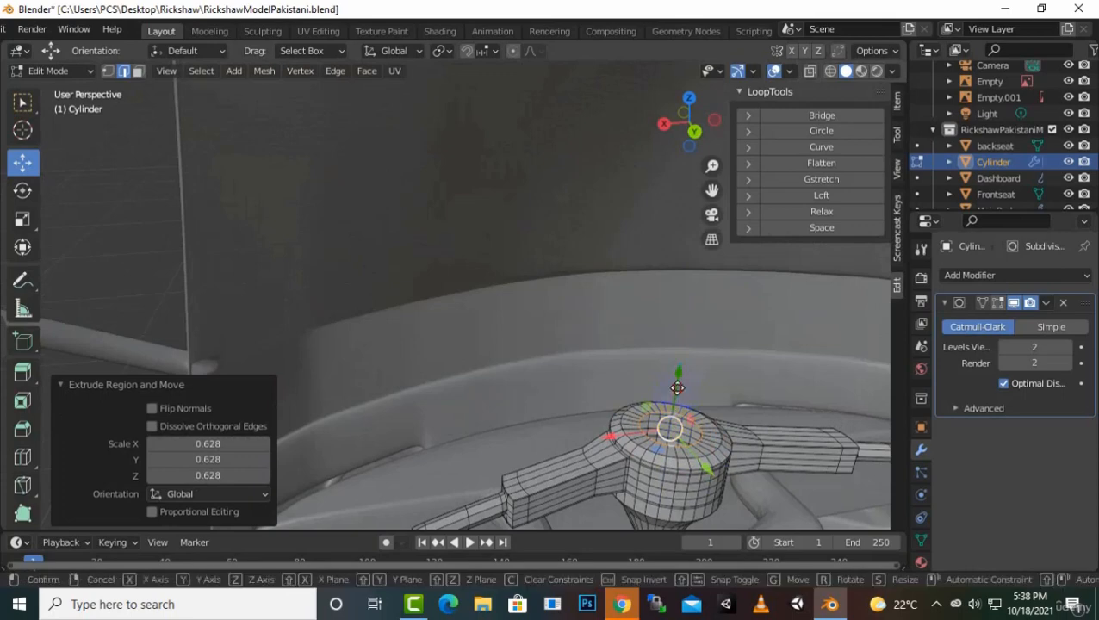
key("z")
left_click(681, 384)
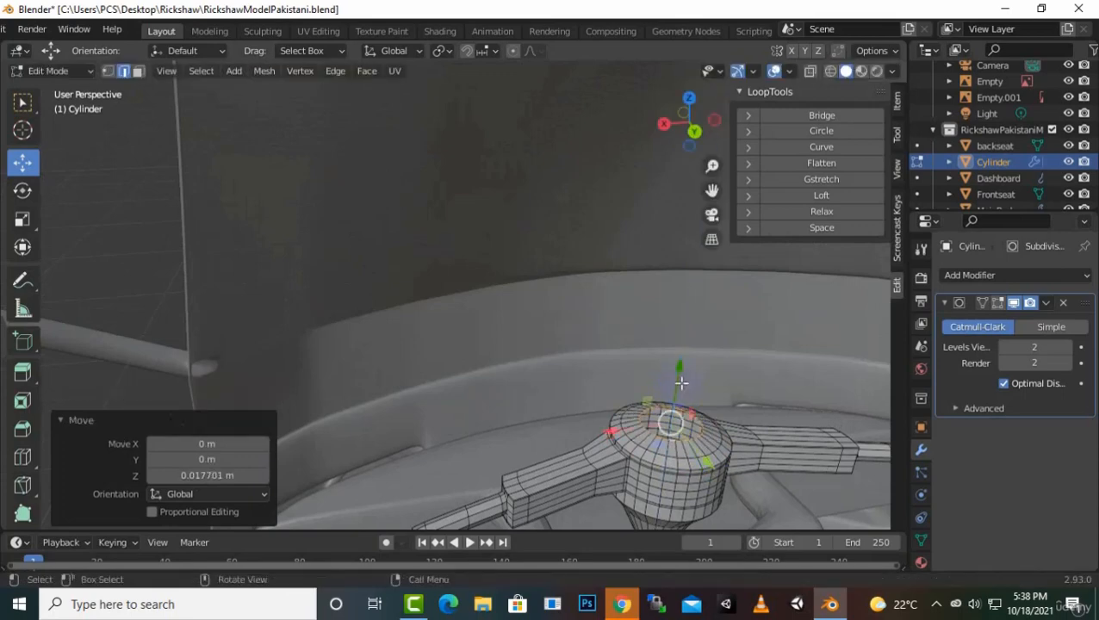
Finish the center of the ring's cap with another inner extrusion raised slightly along Z
left_click_drag(689, 416, 689, 407)
key("z")
left_click(678, 406)
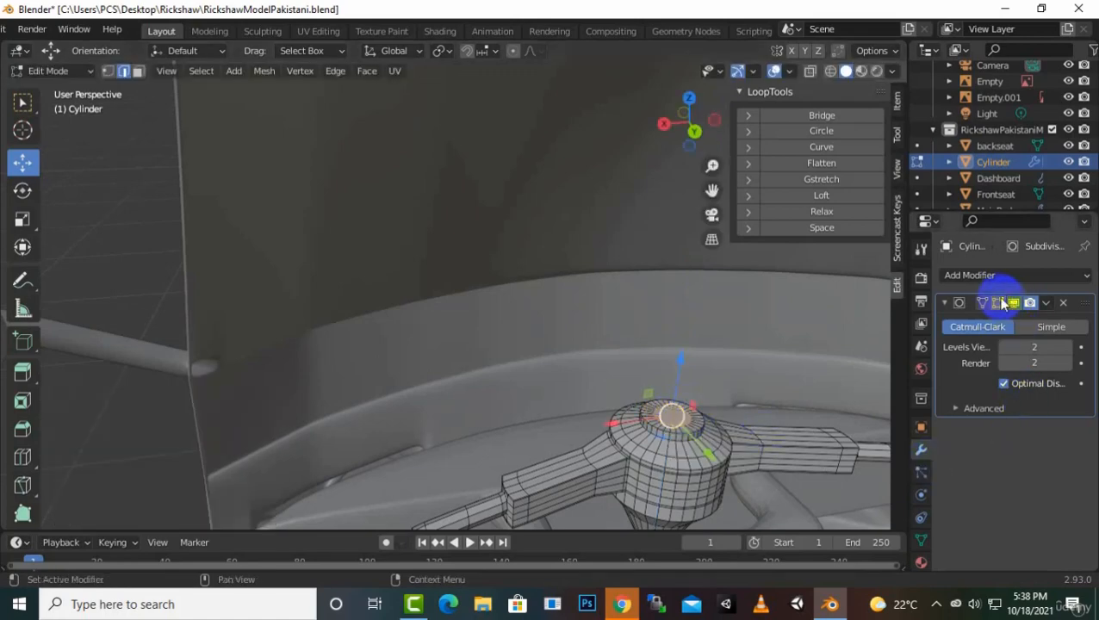
Enable the Subdivision Surface display in Edit Mode and check the smoothed handlebar in Object Mode
left_click(999, 304)
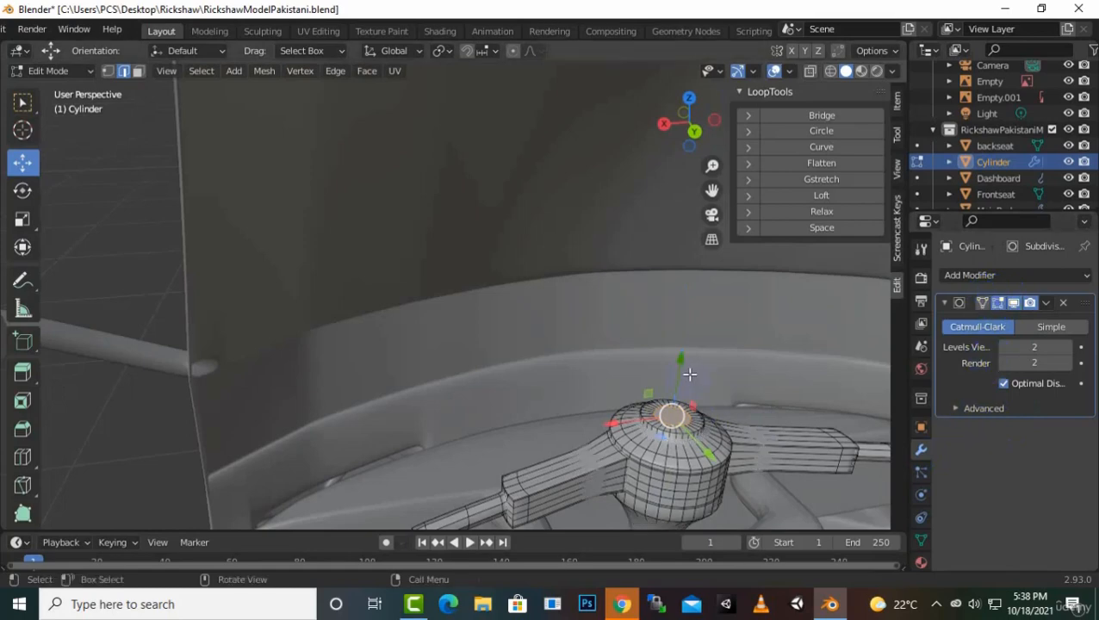
key("Tab")
middle_click_drag(687, 372, 766, 377)
scroll(765, 351, "up", 4)
key("Tab")
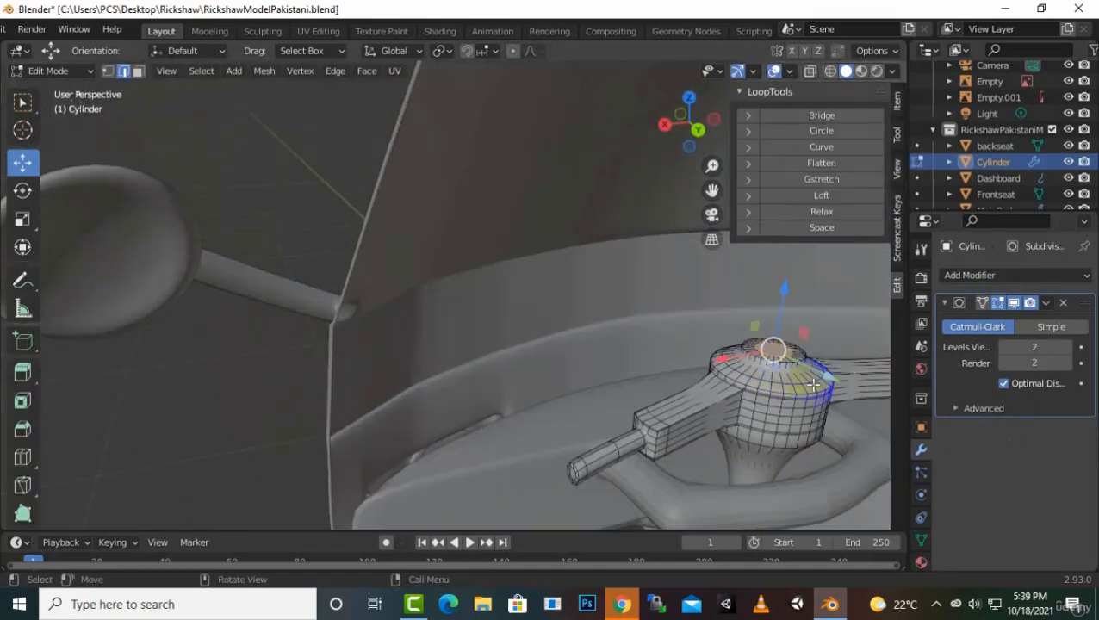
Rotate the entire handlebar mesh about -29.8° around the global X axis to tilt the steering column
key("a")
middle_click_drag(776, 385, 880, 401)
middle_click_drag(801, 372, 758, 361)
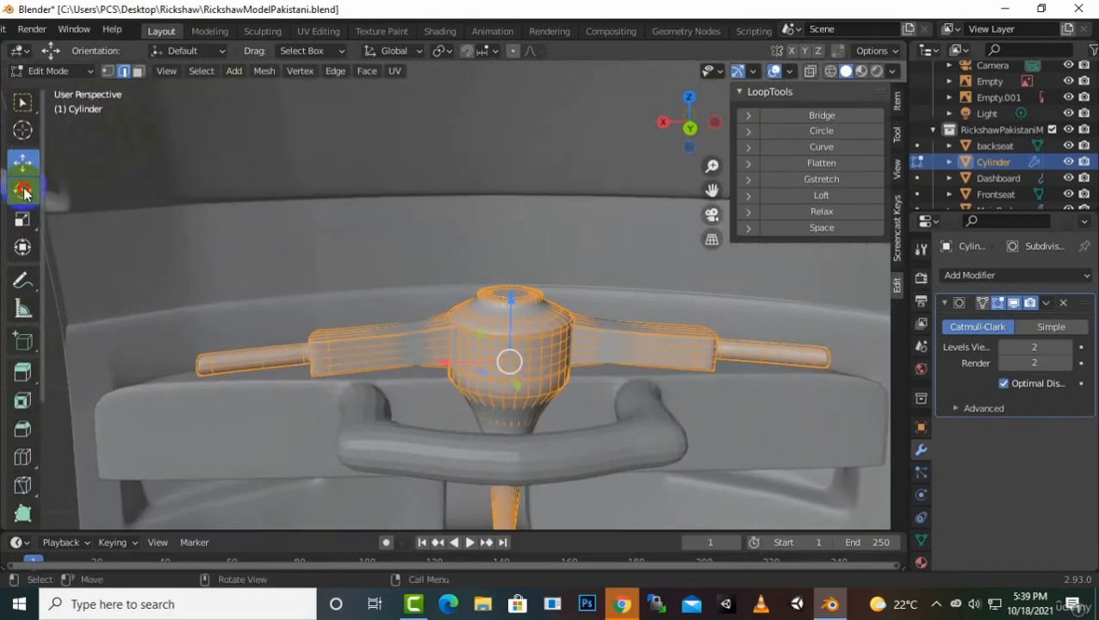
left_click(24, 190)
left_click_drag(514, 326, 507, 413)
middle_click_drag(506, 414, 683, 412)
Shift the whole handlebar along Y, finishing with a move of about -0.034 m, and raise it about 0.014 m along Z
left_click(22, 162)
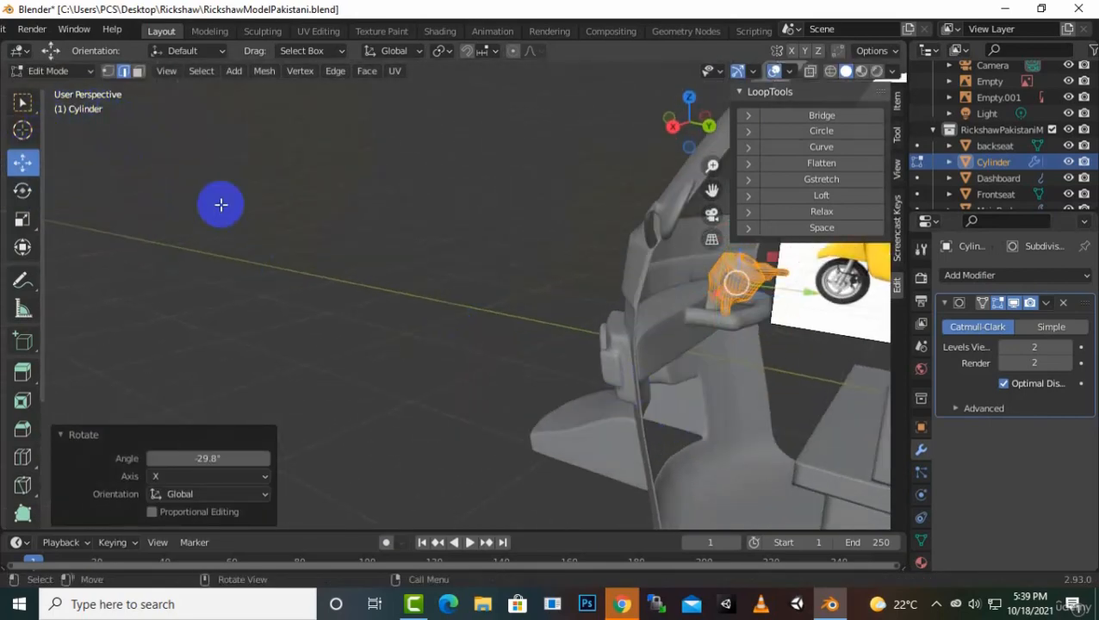
left_click_drag(729, 276, 828, 308)
mouse_move(829, 309)
middle_mouse_down()
mouse_move(822, 284)
mouse_move(731, 299)
mouse_move(792, 317)
mouse_move(791, 345)
mouse_move(788, 293)
mouse_move(799, 284)
mouse_move(842, 351)
mouse_move(825, 330)
middle_mouse_up()
left_click_drag(824, 330, 821, 343)
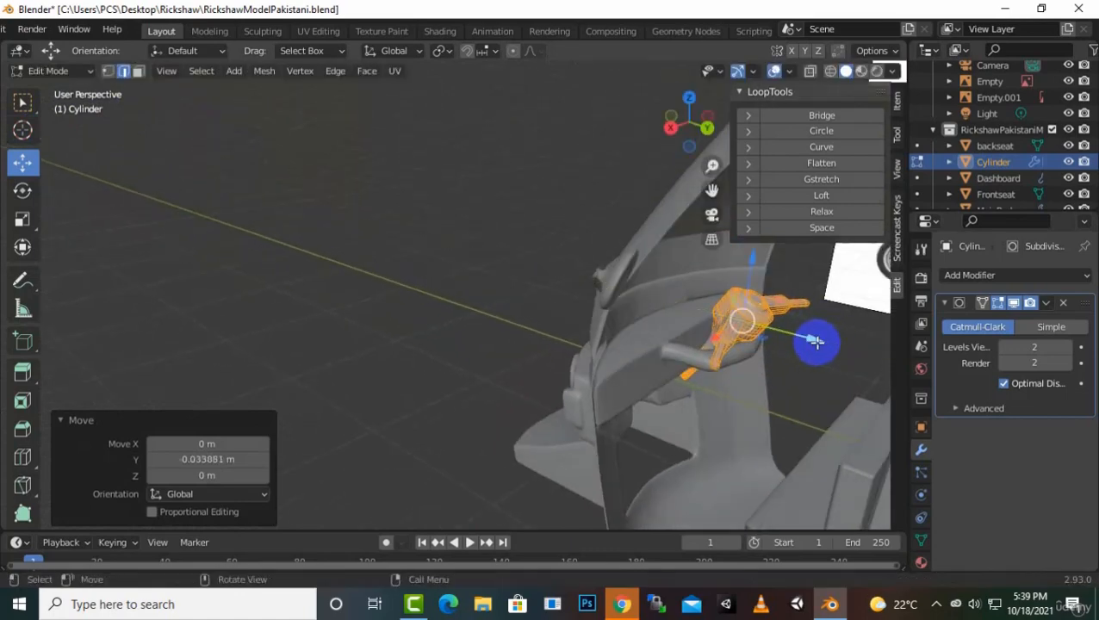
middle_click_drag(822, 342, 829, 306)
mouse_move(755, 351)
middle_mouse_down()
mouse_move(768, 356)
mouse_move(712, 319)
mouse_move(705, 337)
mouse_move(766, 290)
mouse_move(741, 326)
mouse_move(752, 363)
mouse_move(758, 336)
middle_mouse_up()
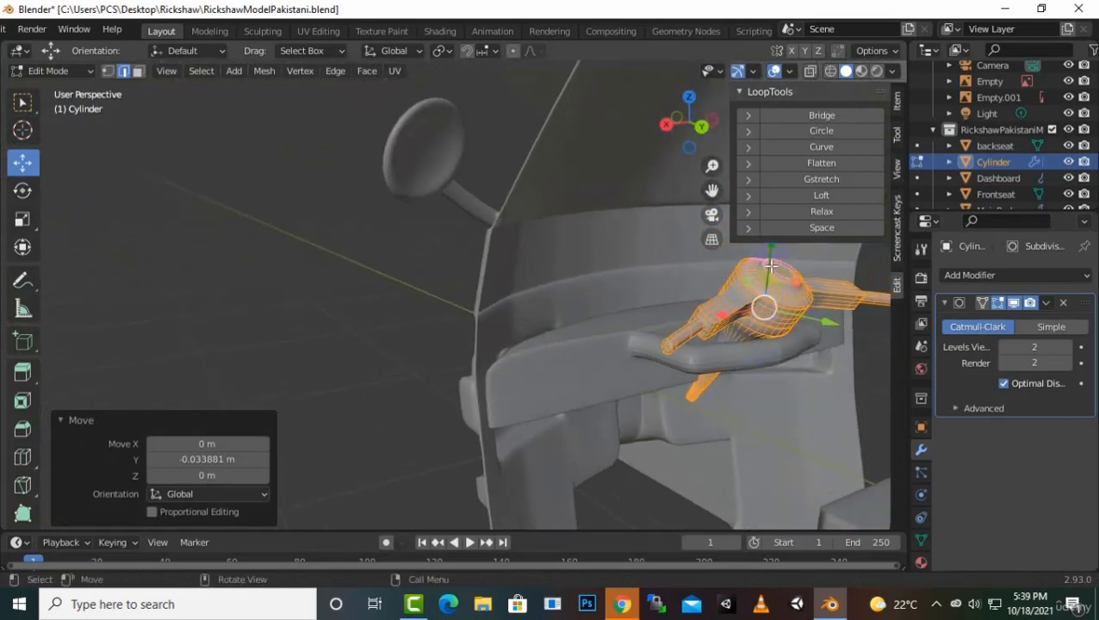
left_click_drag(770, 267, 771, 258)
middle_click_drag(778, 366, 804, 329)
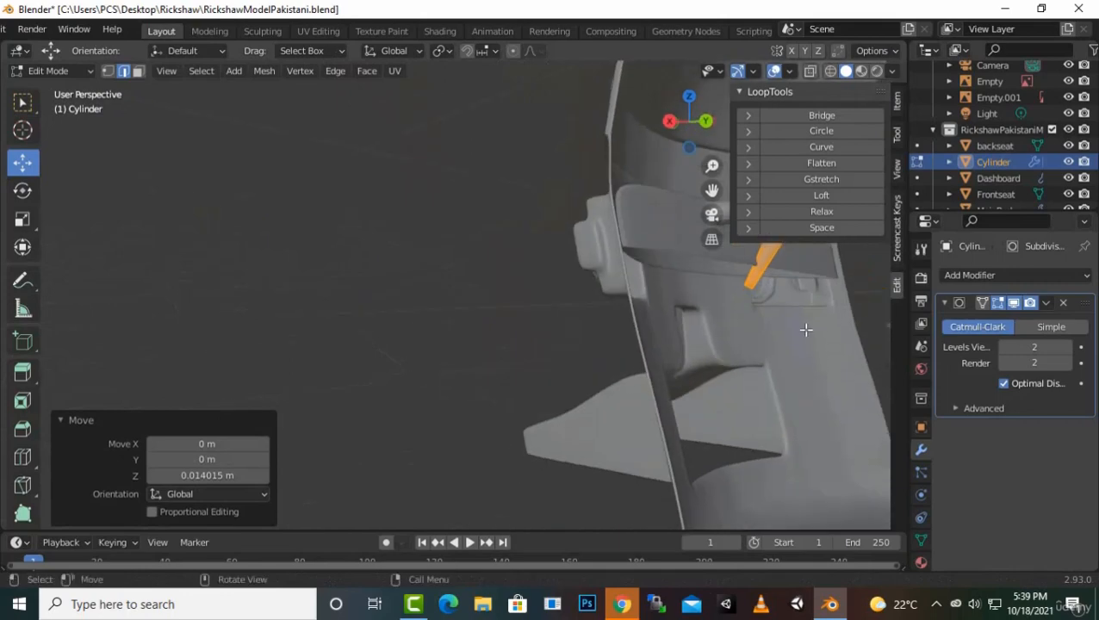
Turn off the edit-mode subdivision display and extrude the steering column's bottom face downward by about 0.296 m
scroll(766, 292, "up", 3)
left_click_drag(703, 201, 597, 352)
middle_click_drag(597, 352, 581, 364)
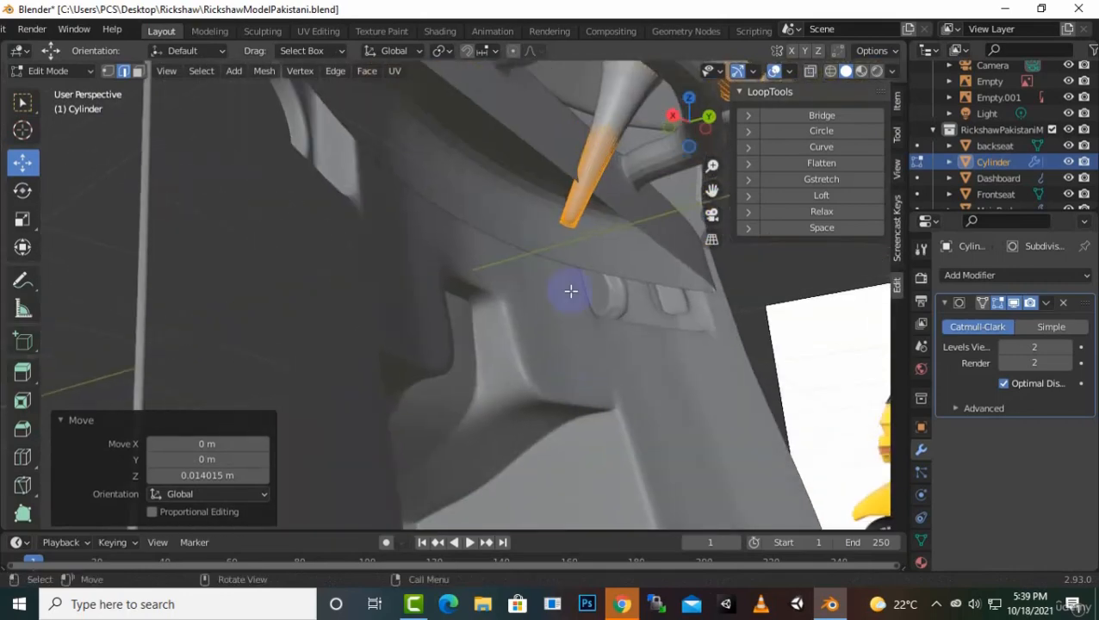
scroll(570, 291, "up", 2)
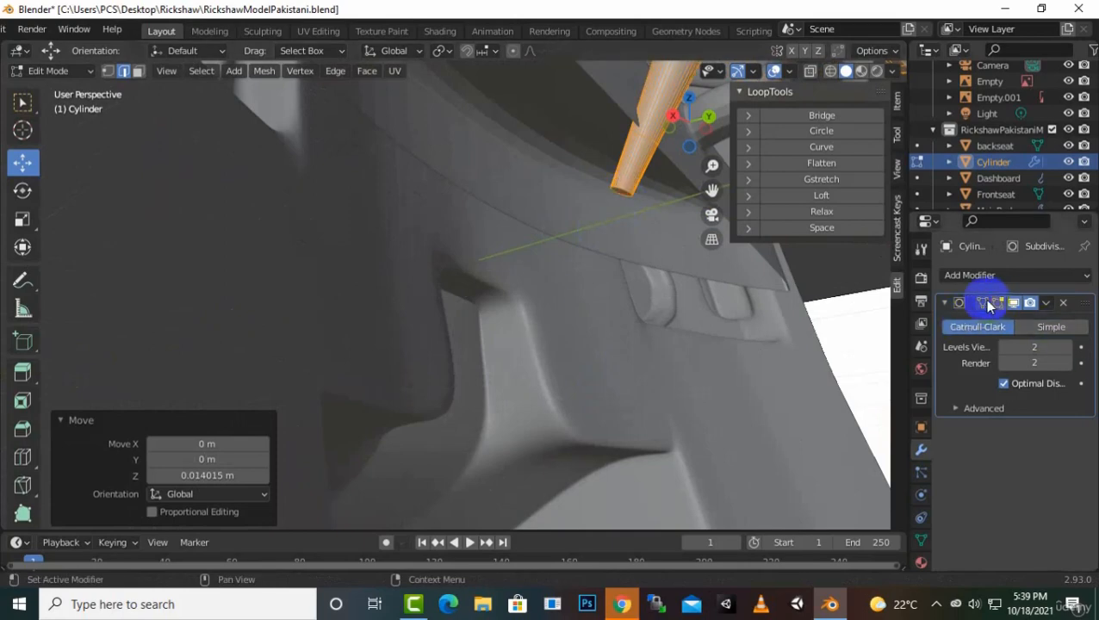
scroll(593, 203, "up", 3)
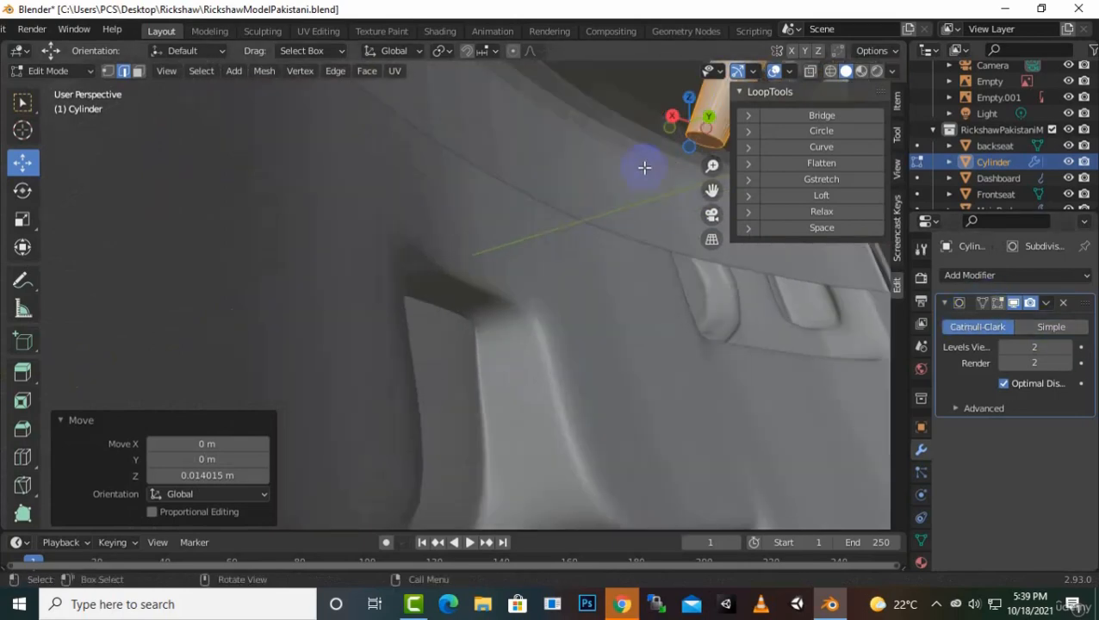
middle_click_drag(627, 168, 624, 173)
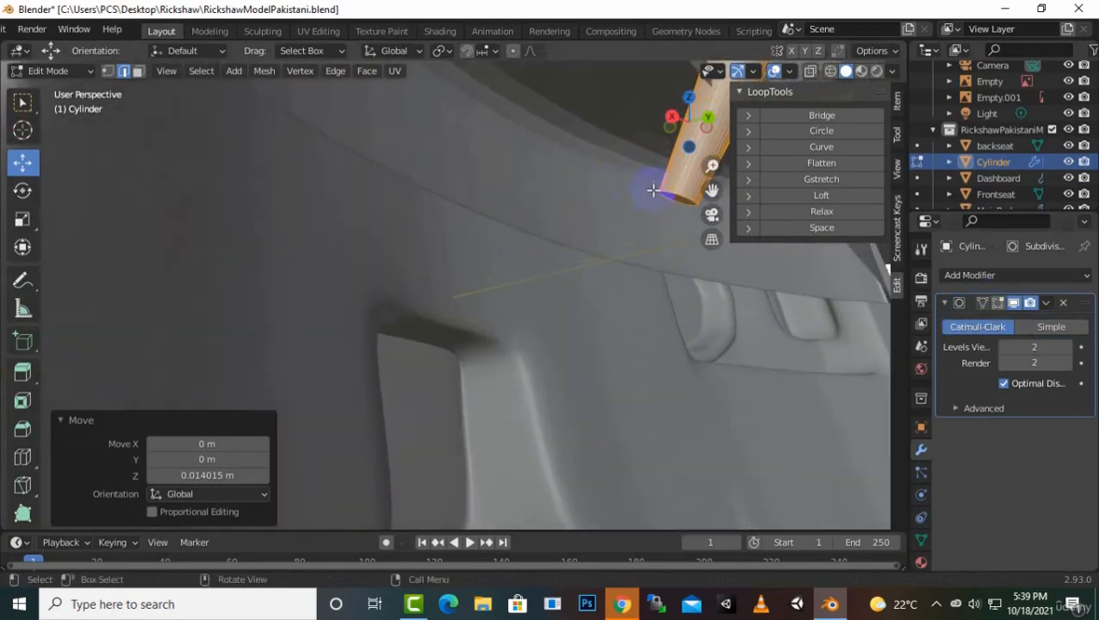
left_click(670, 198)
left_click(139, 73)
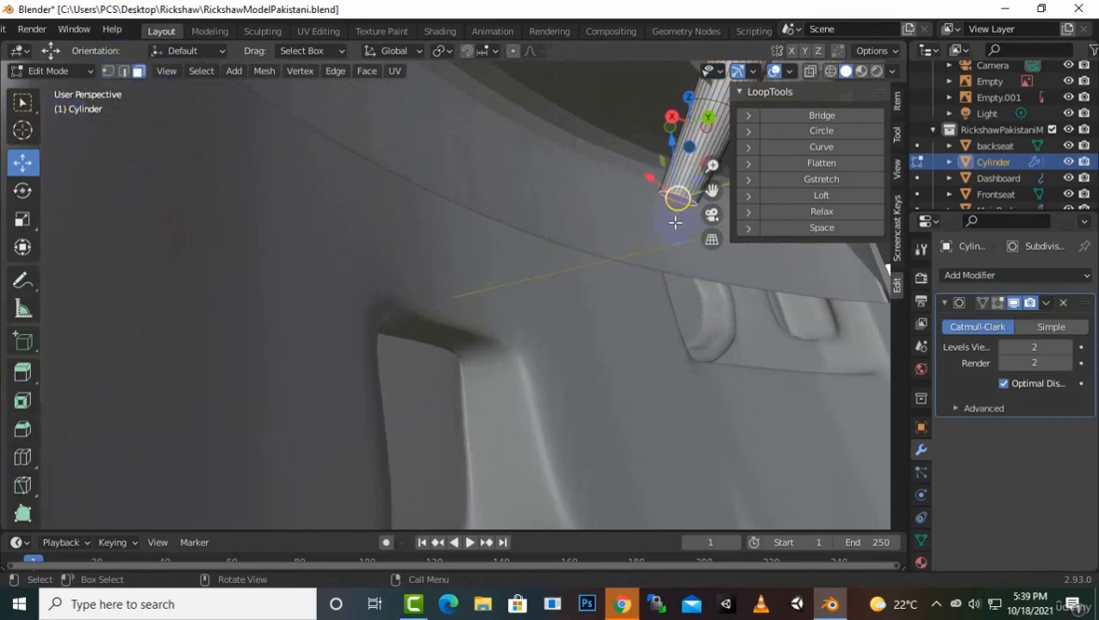
key("e")
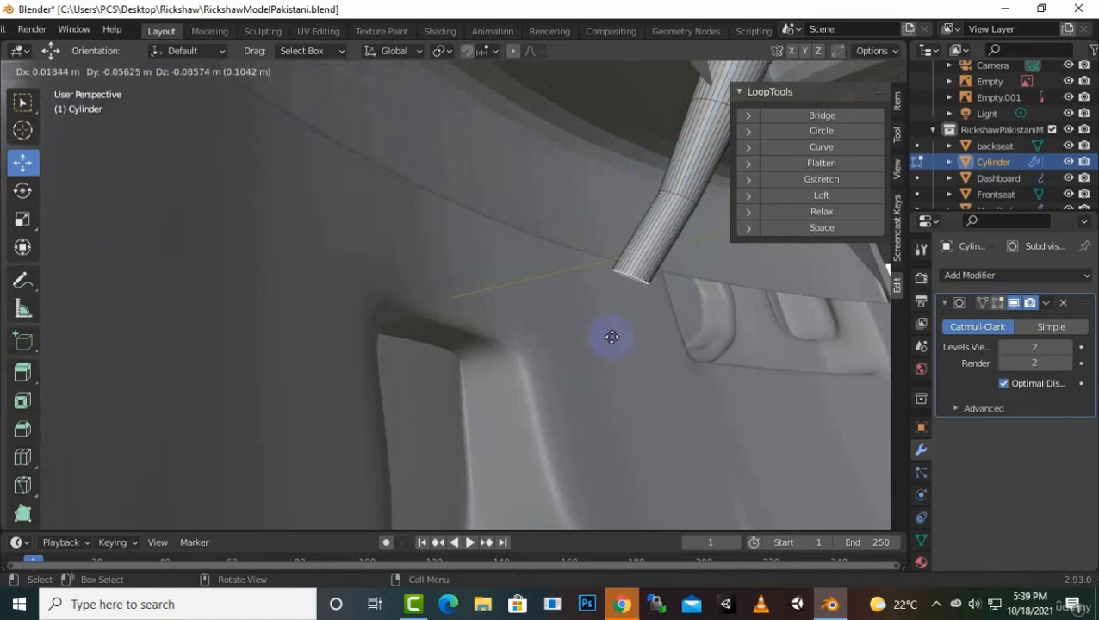
left_click(576, 464)
middle_click_drag(711, 381, 746, 382)
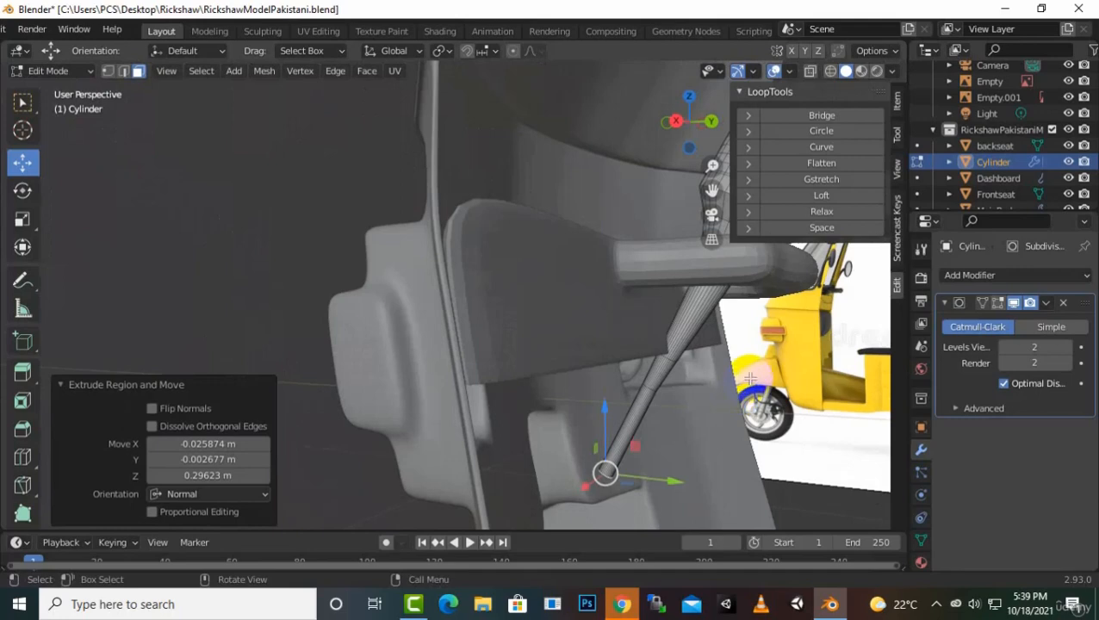
Extrude the column's lower end another 0.296 m or so toward the cabin floor, save the file and return to Object Mode
key("e")
middle_click(736, 393)
left_click(698, 466)
middle_click_drag(702, 456, 548, 404)
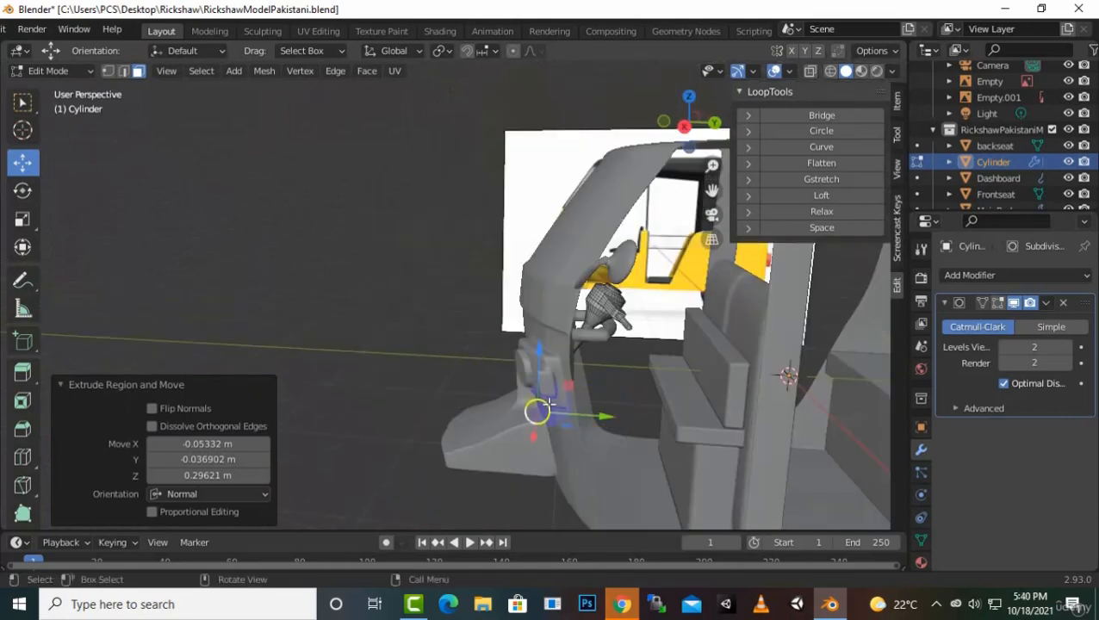
key("ctrl+s")
middle_click_drag(681, 389, 592, 341)
key("Tab")
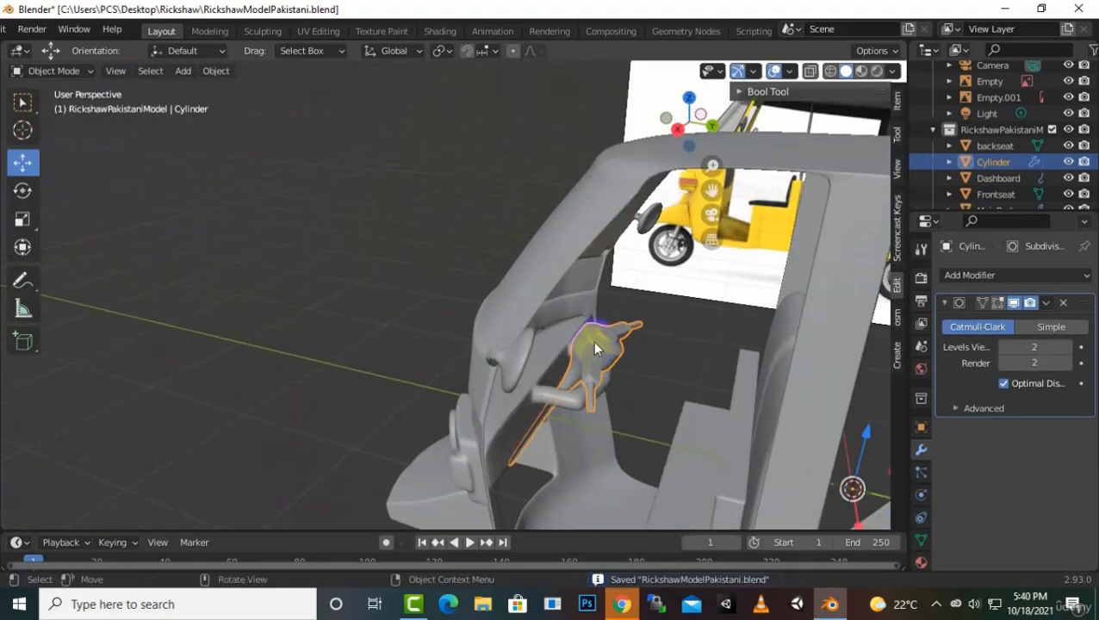
Rename the Cylinder object to Steering|Handle and save the file
middle_click_drag(677, 381, 628, 380)
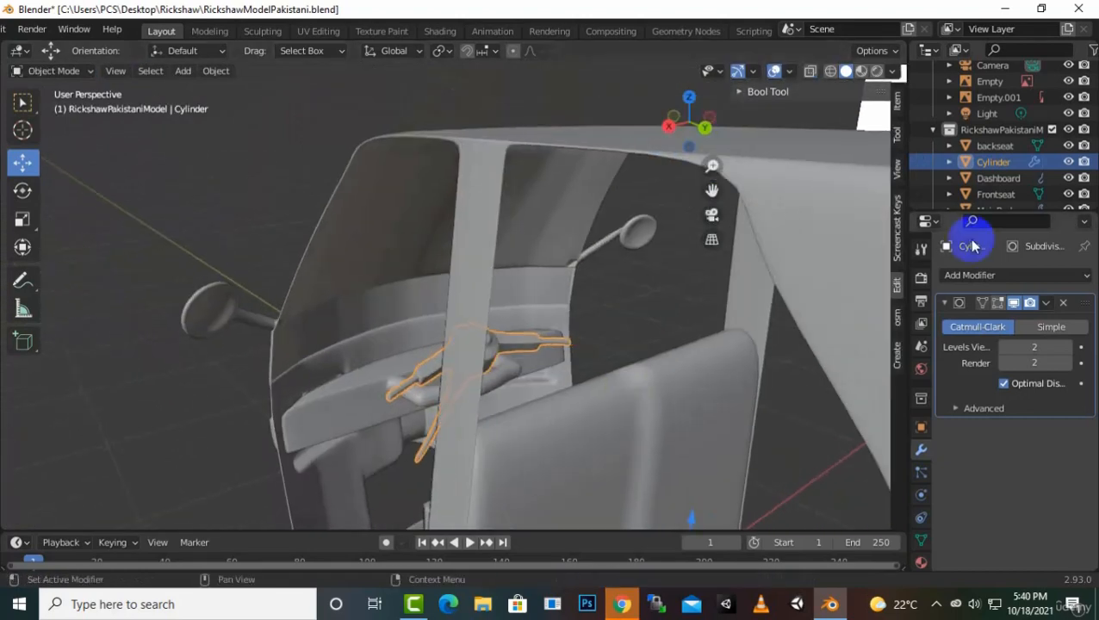
scroll(999, 159, "down", 1)
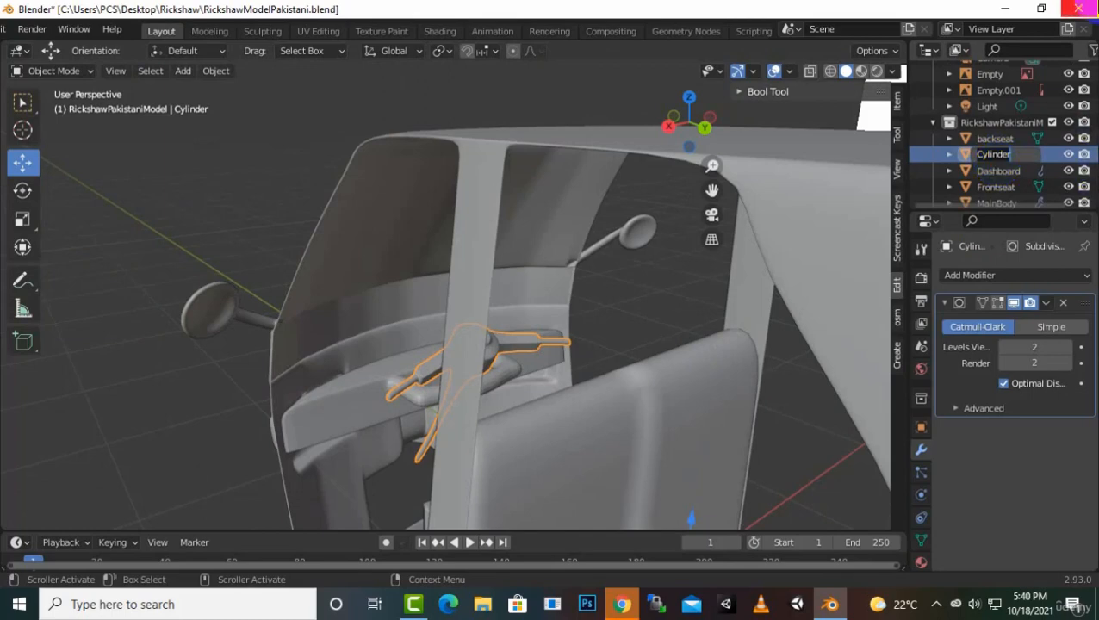
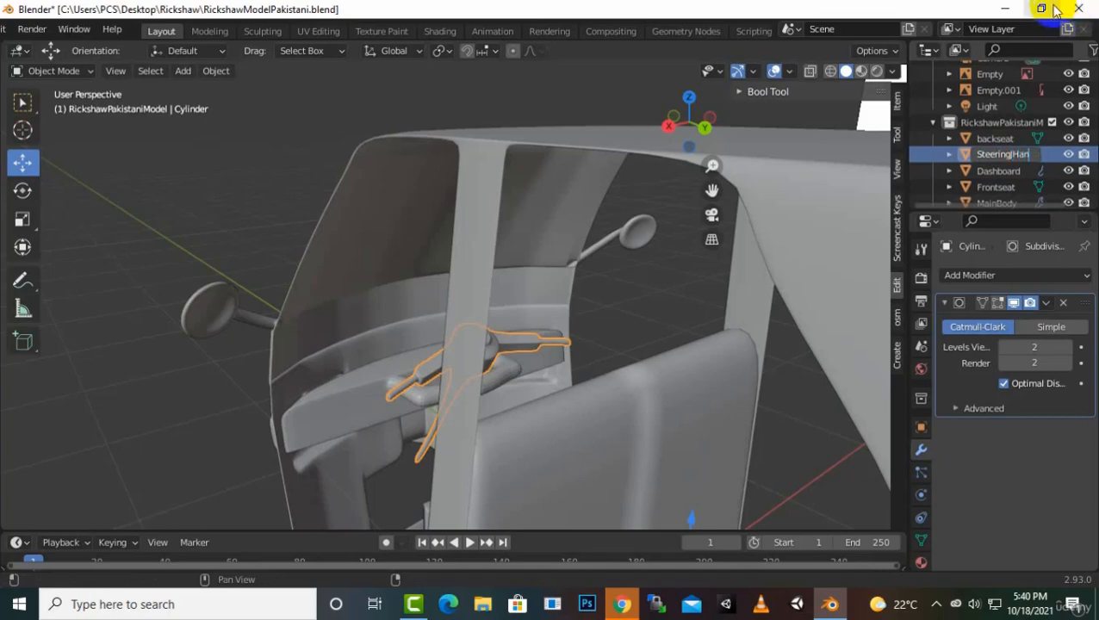
key("Return")
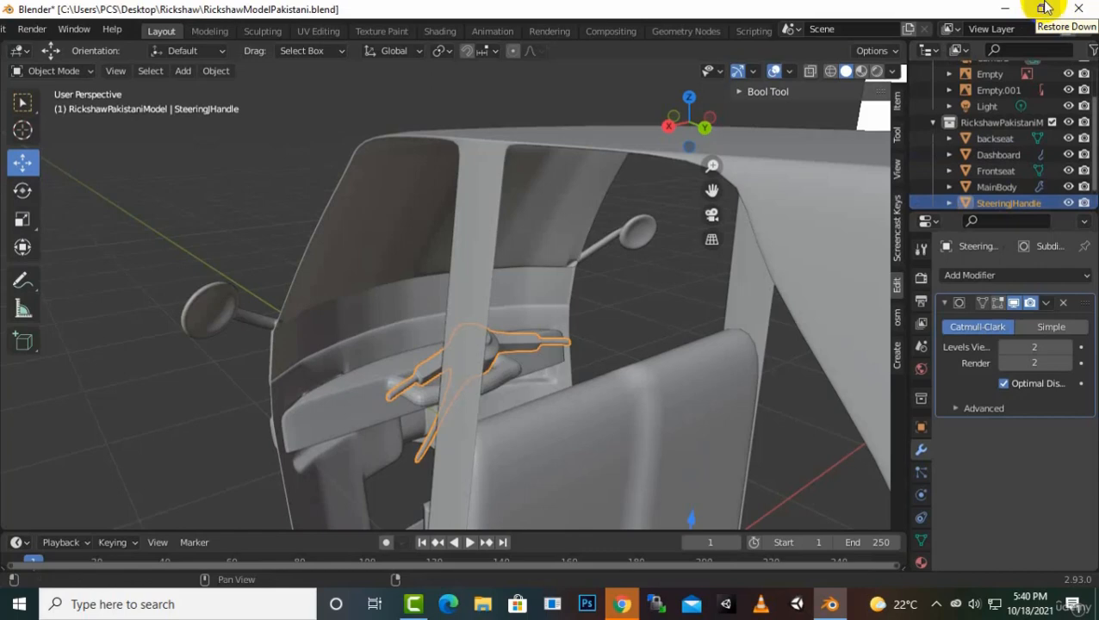
key("ctrl+s")
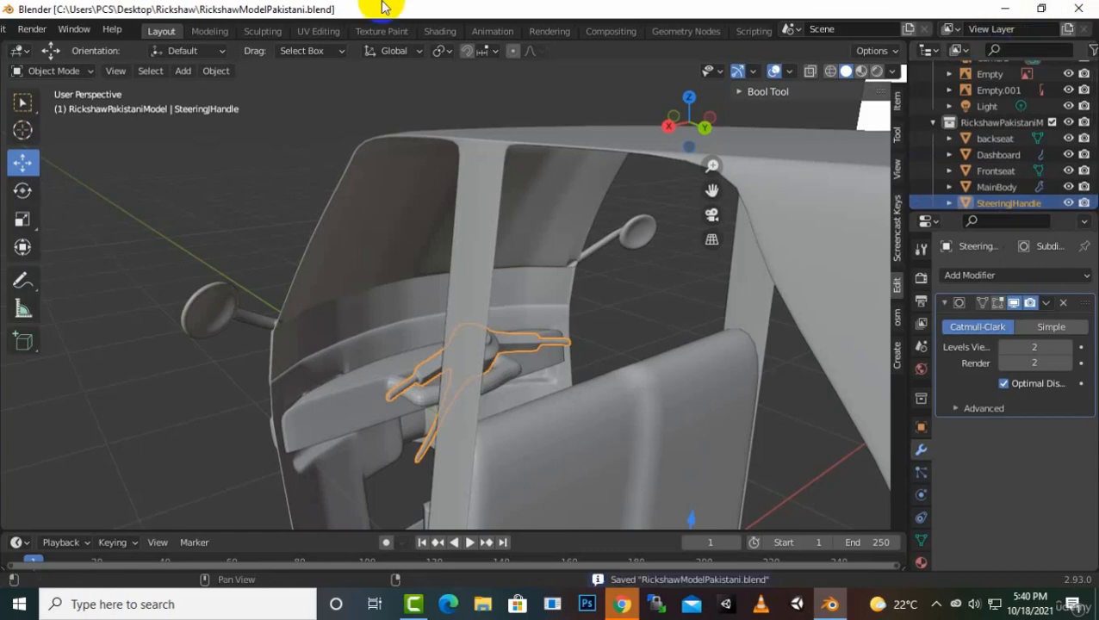
Select the dashboard inside the cabin and open its mesh in Edit Mode
middle_click_drag(110, 312, 293, 355)
middle_click_drag(418, 342, 338, 388)
middle_click_drag(391, 336, 476, 316)
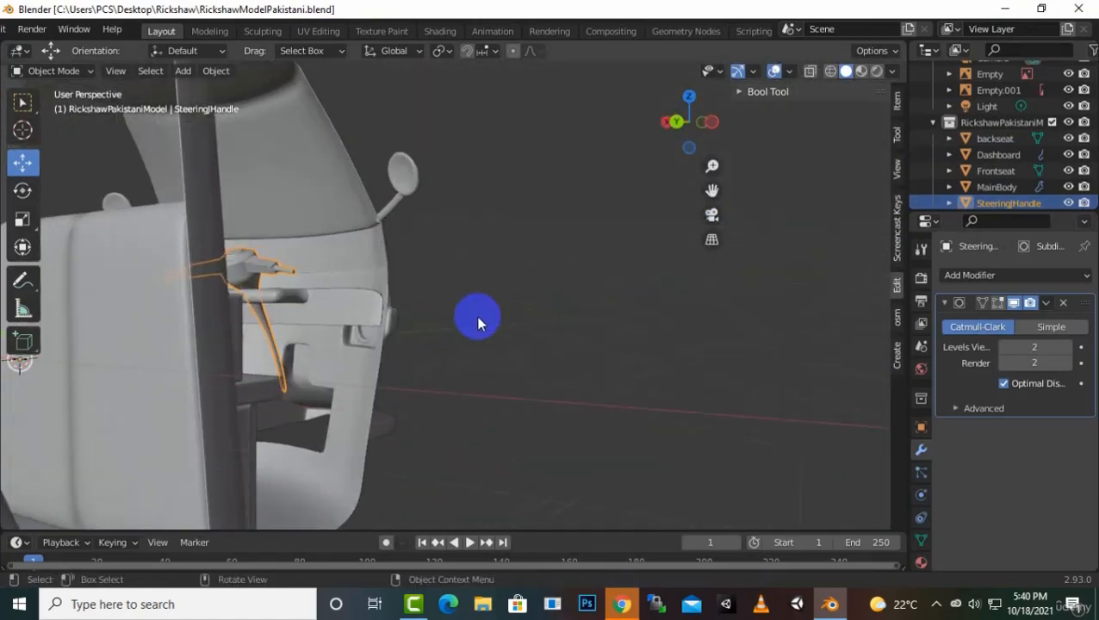
middle_click_drag(225, 326, 236, 383)
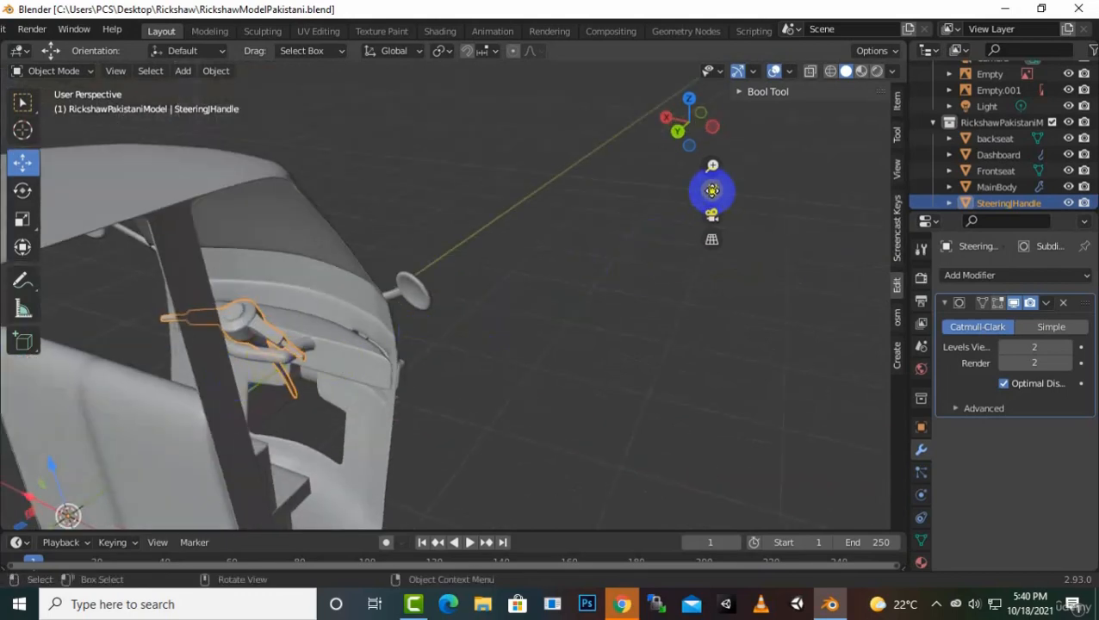
left_click_drag(711, 191, 773, 116)
scroll(504, 339, "up", 3)
middle_click_drag(504, 338, 487, 249)
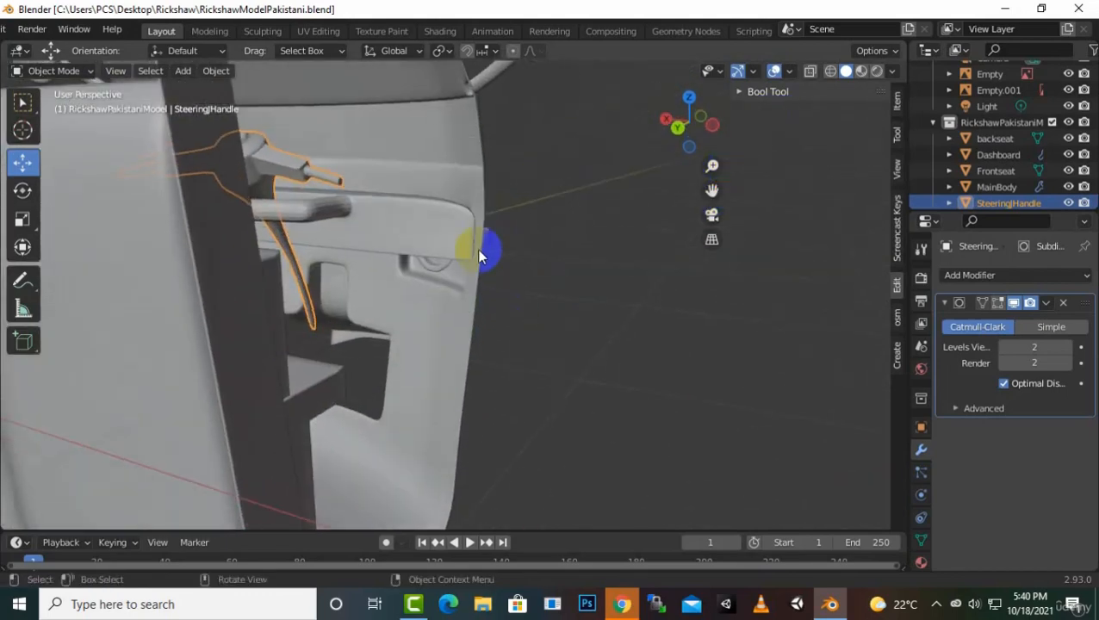
left_click(391, 234)
key("Tab")
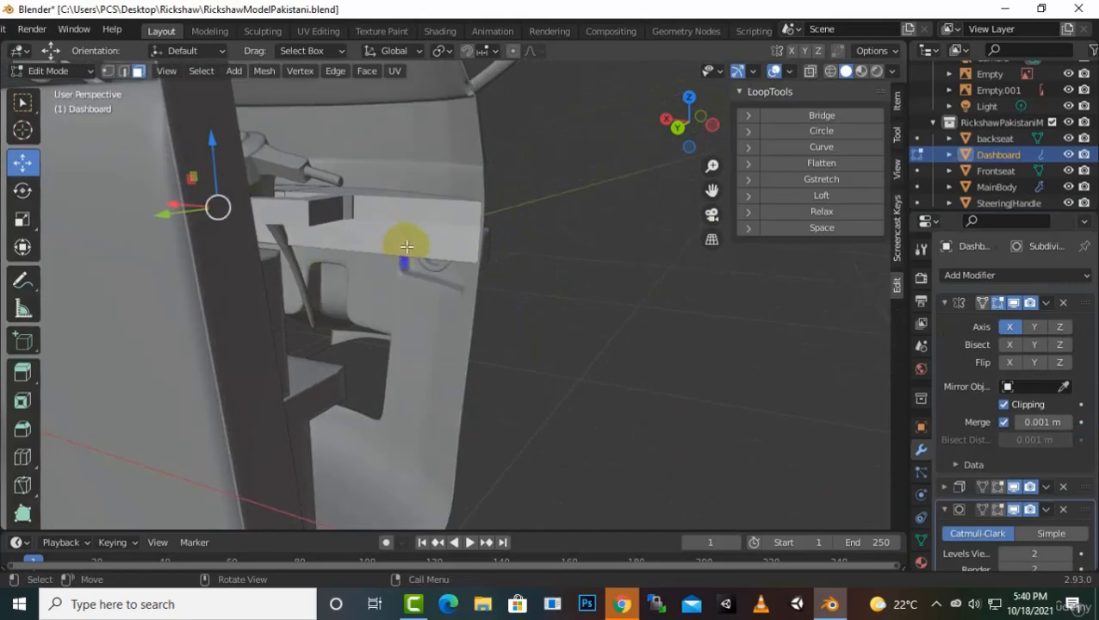
Compare the dashboard's smoothed shape with its unsmoothed edit mesh and examine it from above
left_click(966, 514)
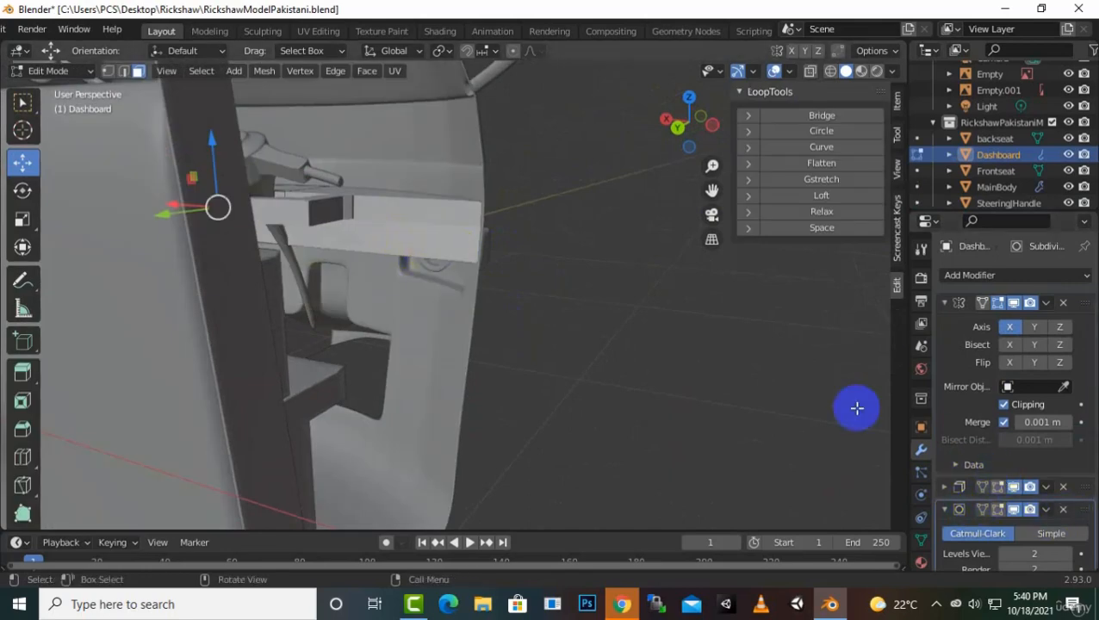
key("Tab")
key("Tab")
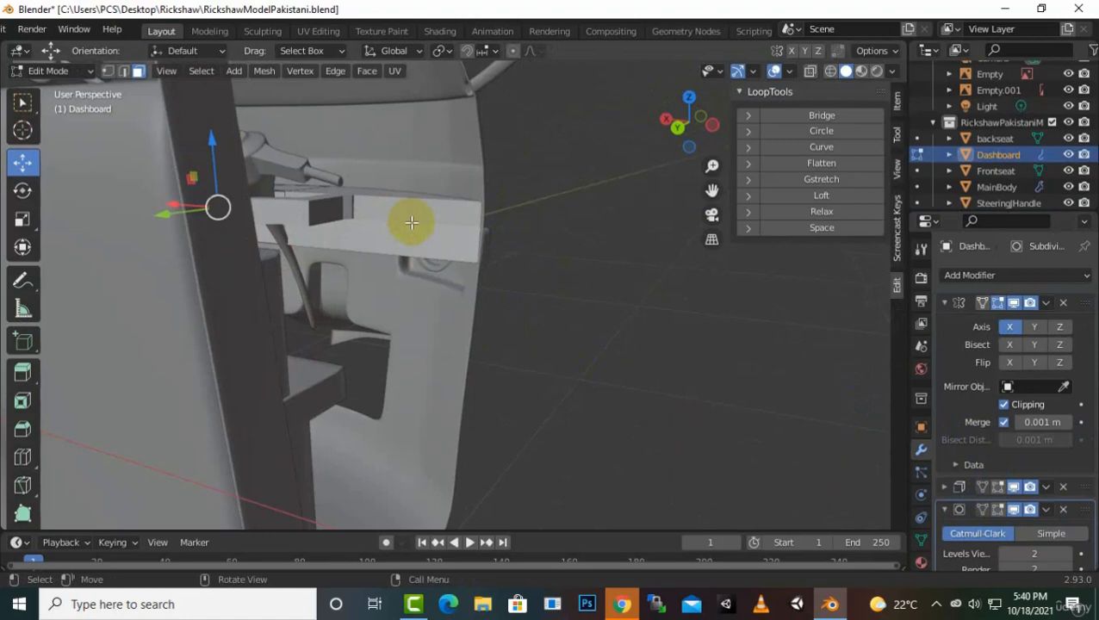
scroll(412, 223, "up", 3)
middle_click_drag(379, 245, 388, 284)
scroll(390, 264, "down", 3)
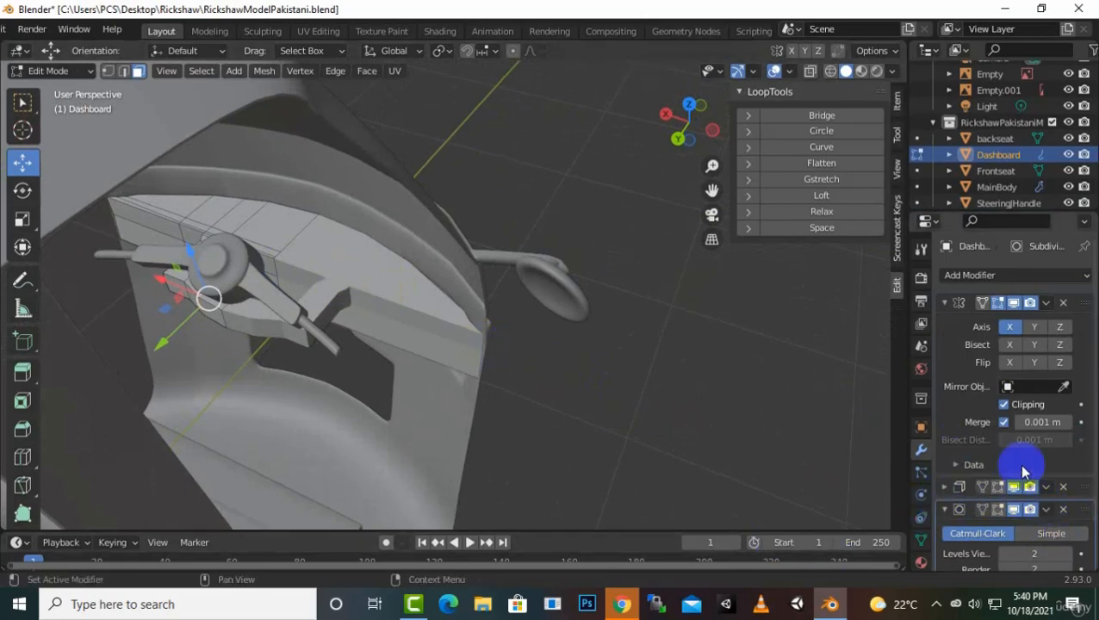
Try applying the dashboard's Mirror modifier and the modifier directly below it in the stack
key("Tab")
left_click(1045, 303)
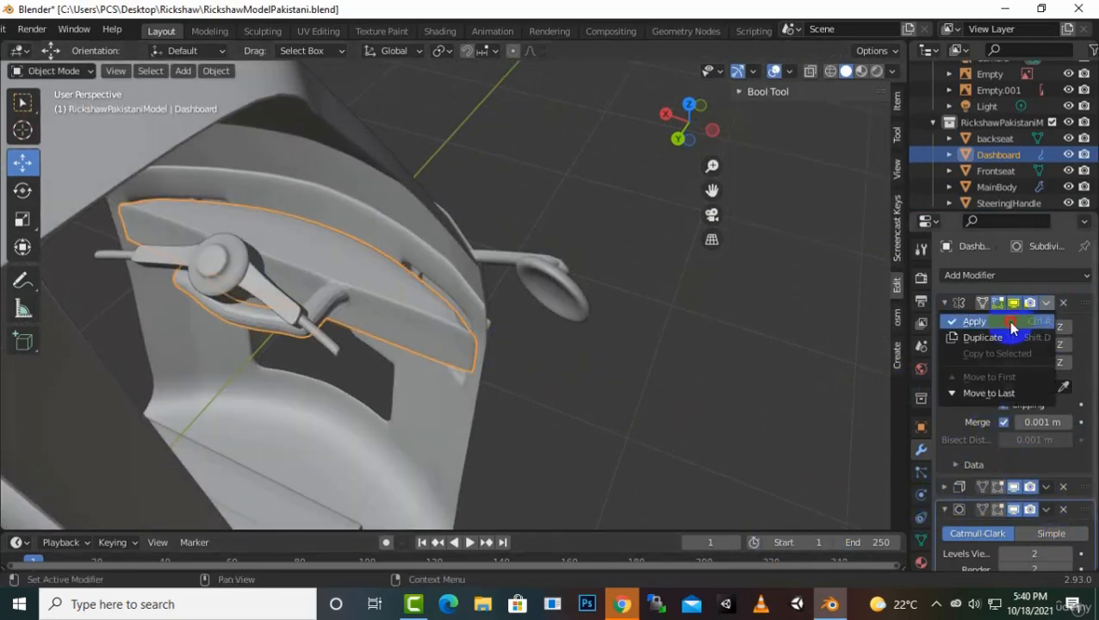
left_click(1007, 321)
left_click(1046, 302)
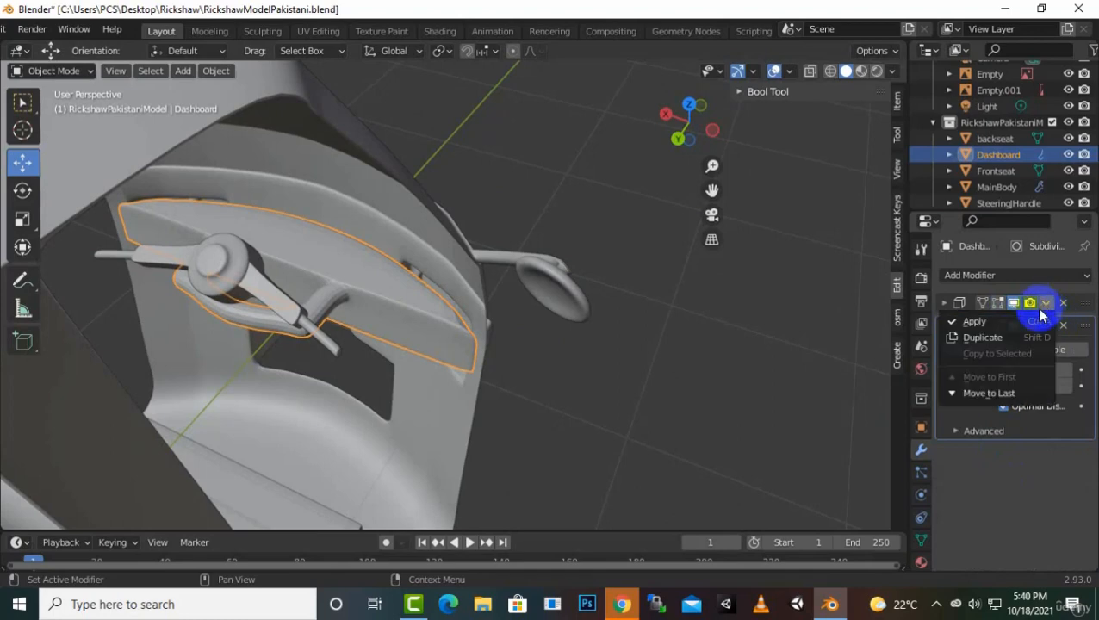
left_click(1010, 321)
Check the dashboard's lower edge with the modifiers applied, and undo applying them
scroll(416, 274, "up", 3)
key("Tab")
middle_click_drag(428, 279, 437, 188)
scroll(361, 157, "up", 4)
key("Tab")
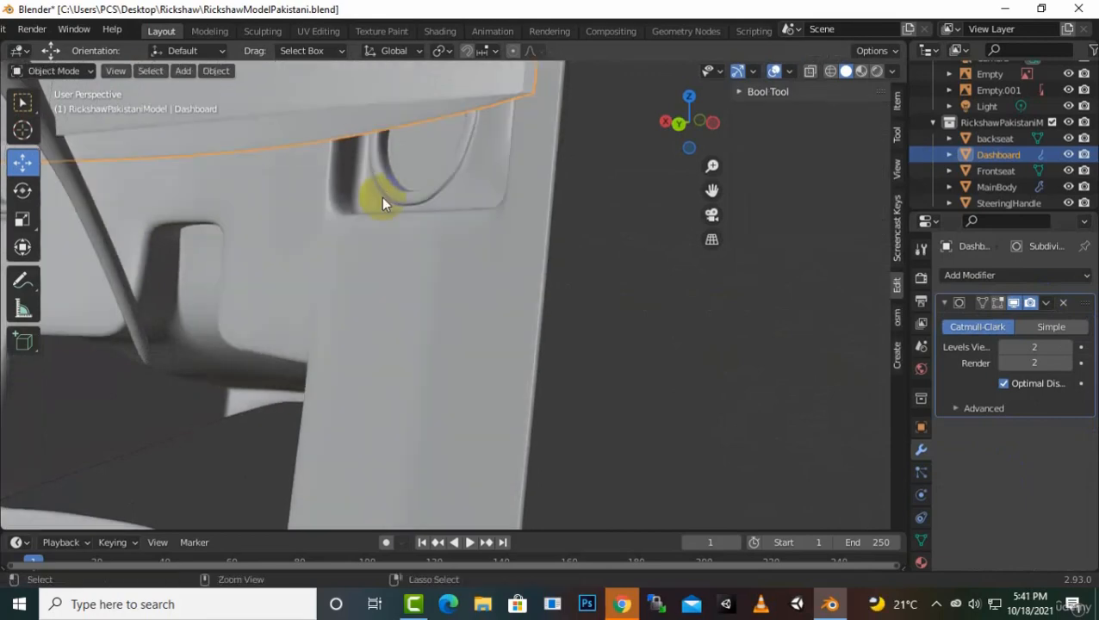
middle_click_drag(595, 244, 657, 167)
key("ctrl+z")
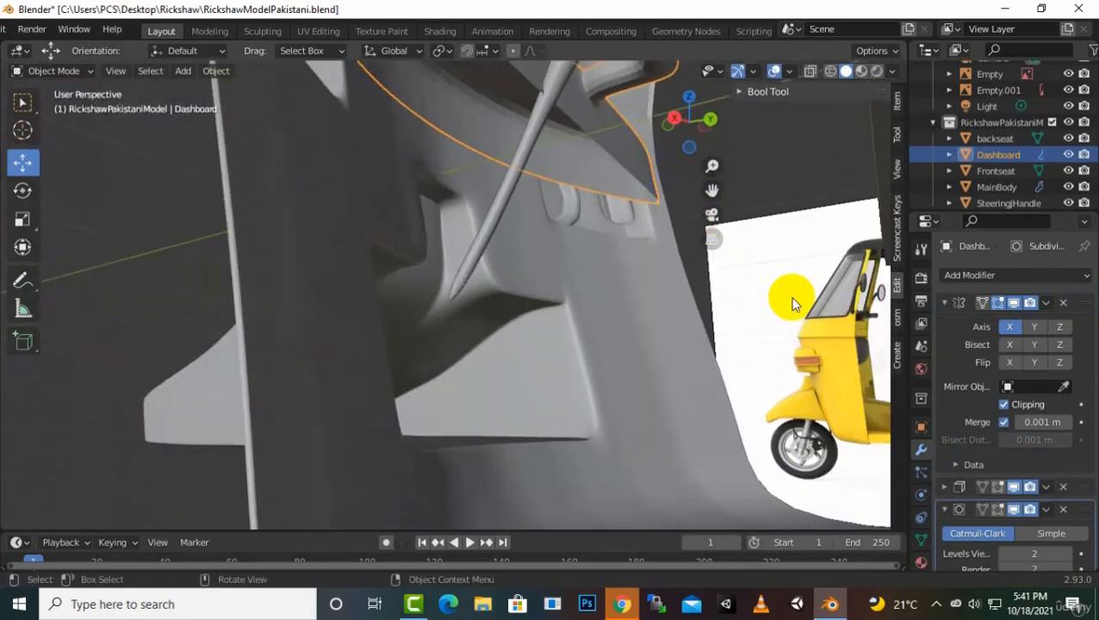
Extrude the open edge loop on the dashboard's underside inward at a scale of about 0.559
left_click_drag(715, 186, 618, 193)
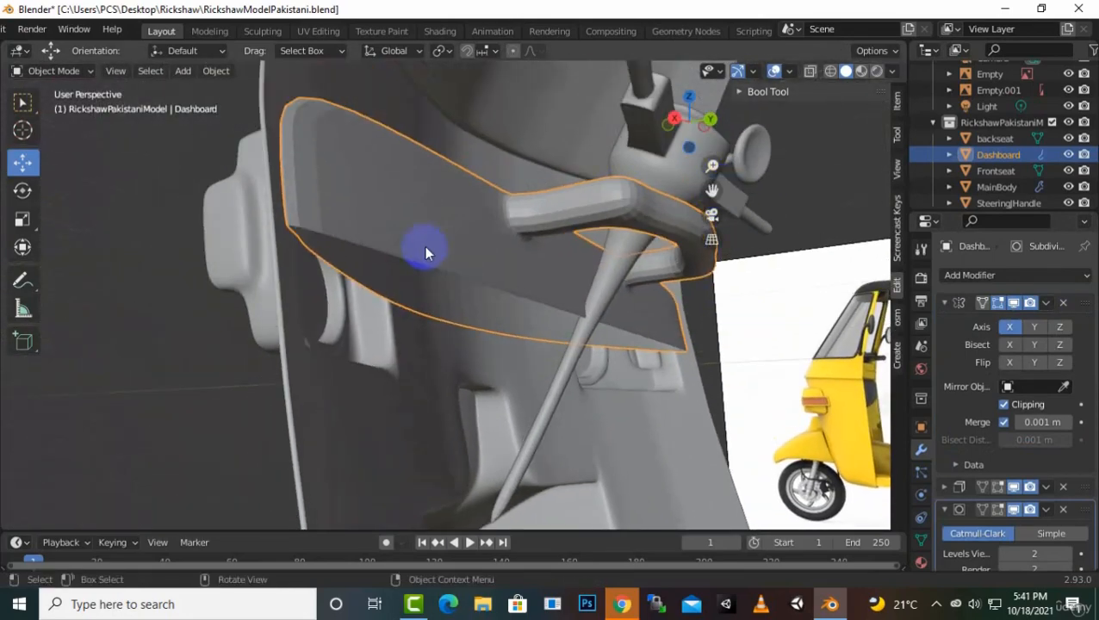
key("Tab")
scroll(447, 246, "up", 2)
mouse_move(446, 235)
middle_mouse_down()
mouse_move(449, 217)
mouse_move(452, 230)
middle_mouse_up()
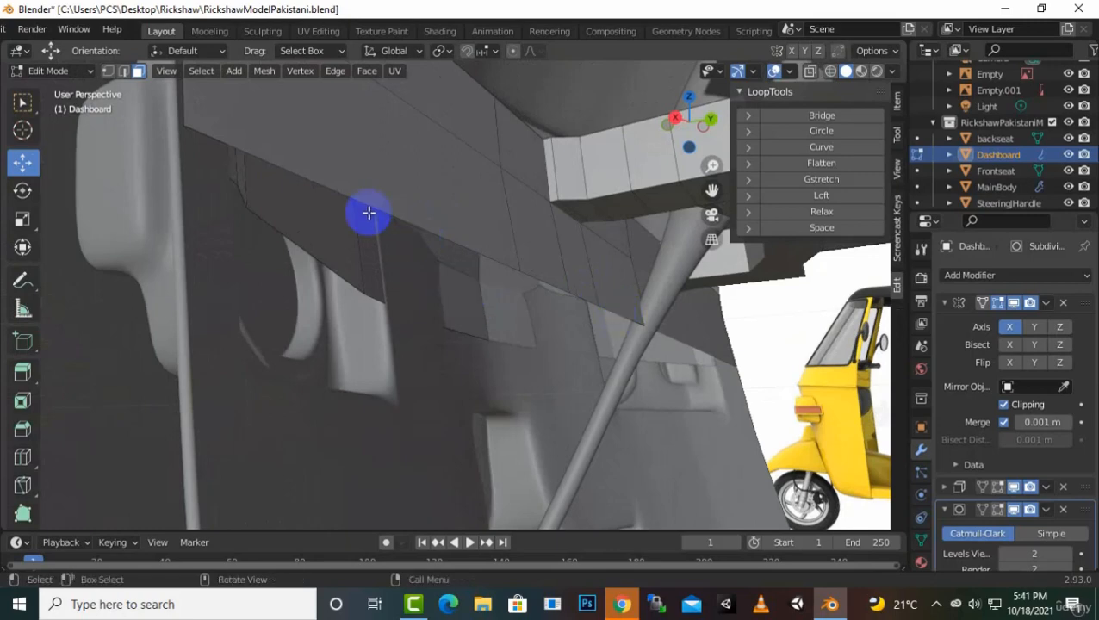
left_click(123, 71)
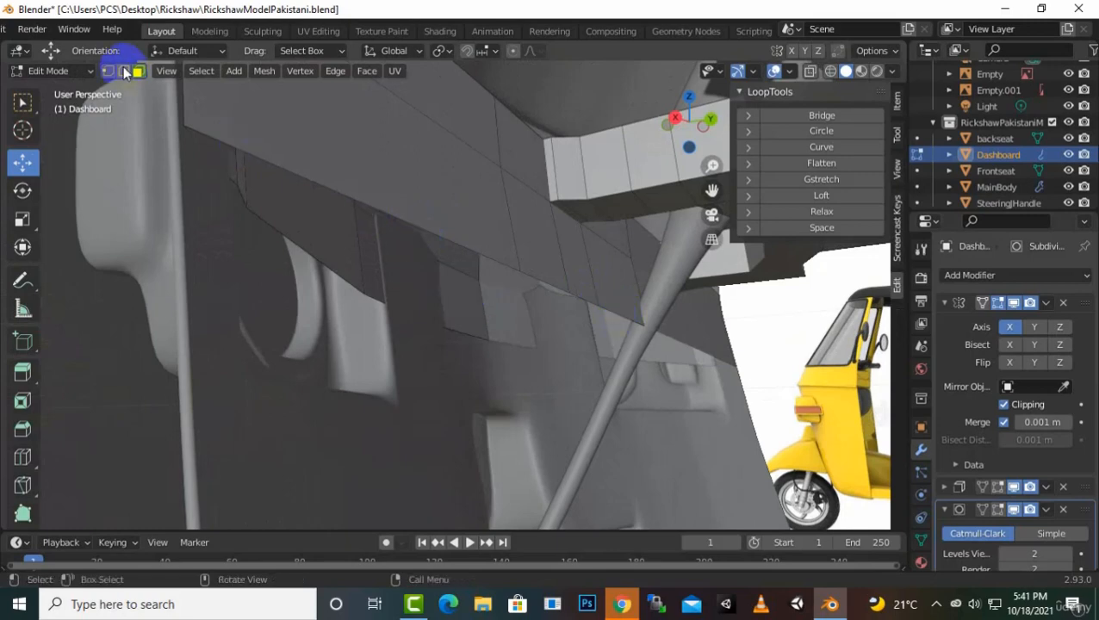
left_click(420, 229, "alt")
middle_click_drag(419, 228, 470, 287)
key("s")
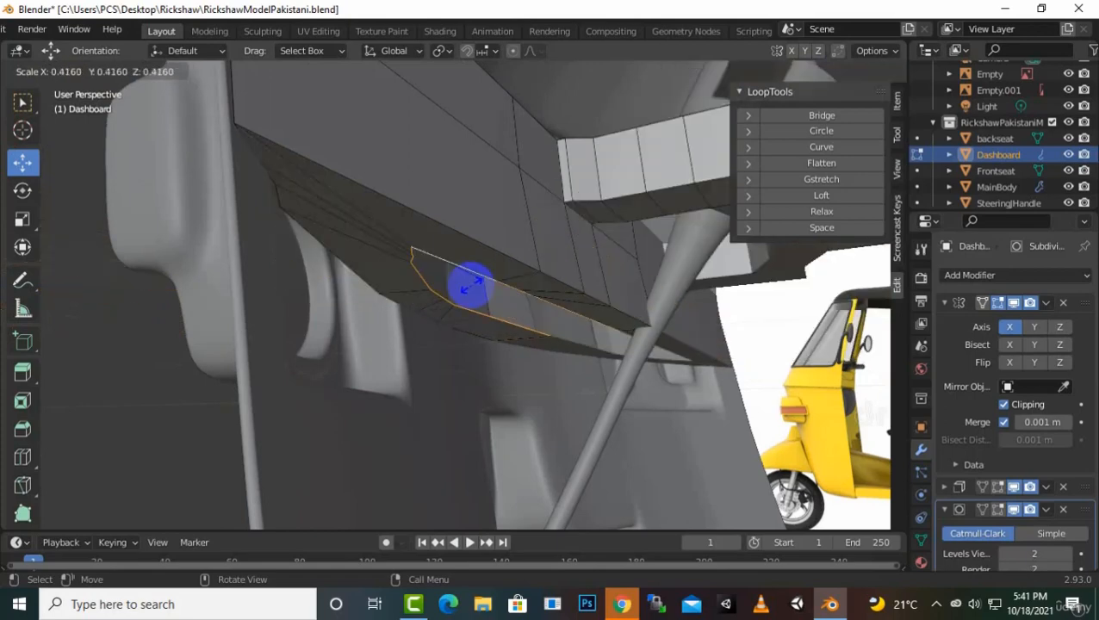
left_click(475, 287)
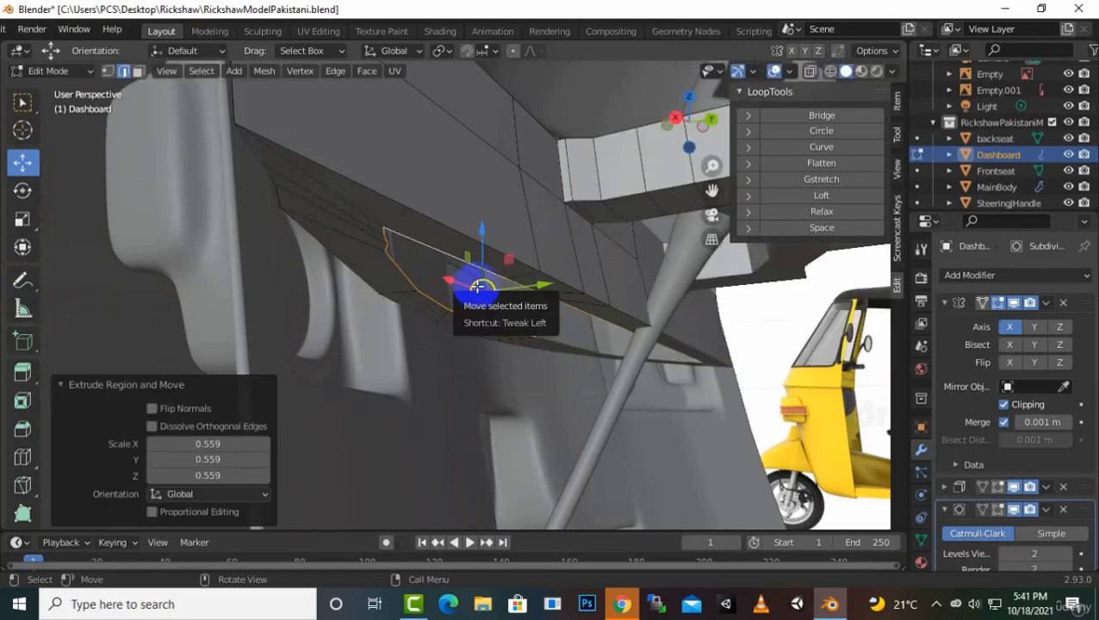
Extrude the open edge loop on the dashboard's underside further inward and fill the remaining opening with a face
key("g")
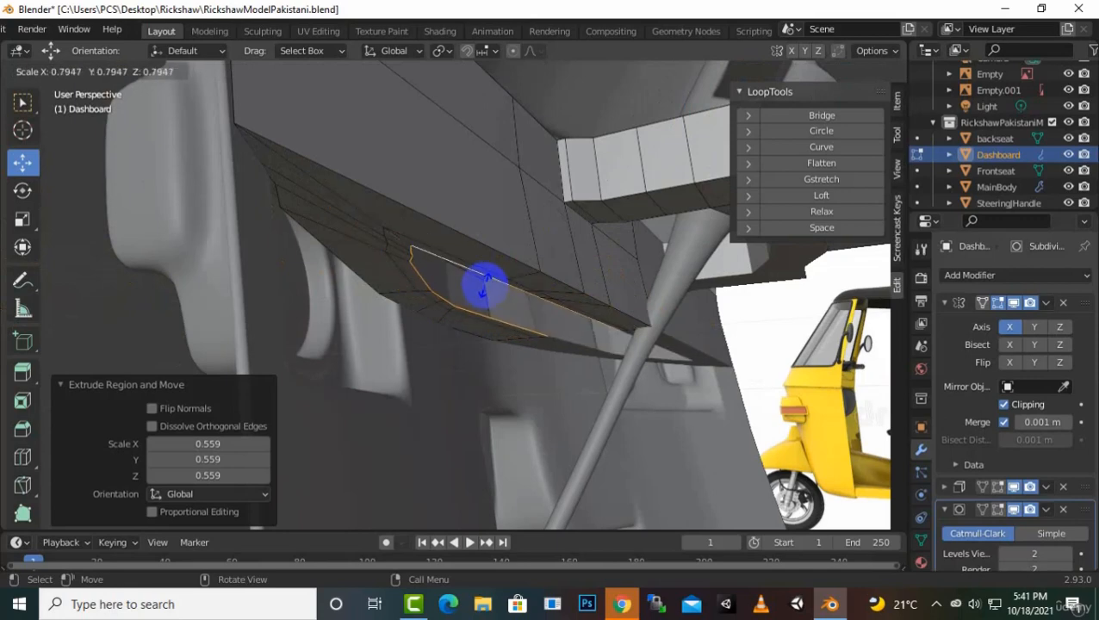
left_click(484, 285)
key("f")
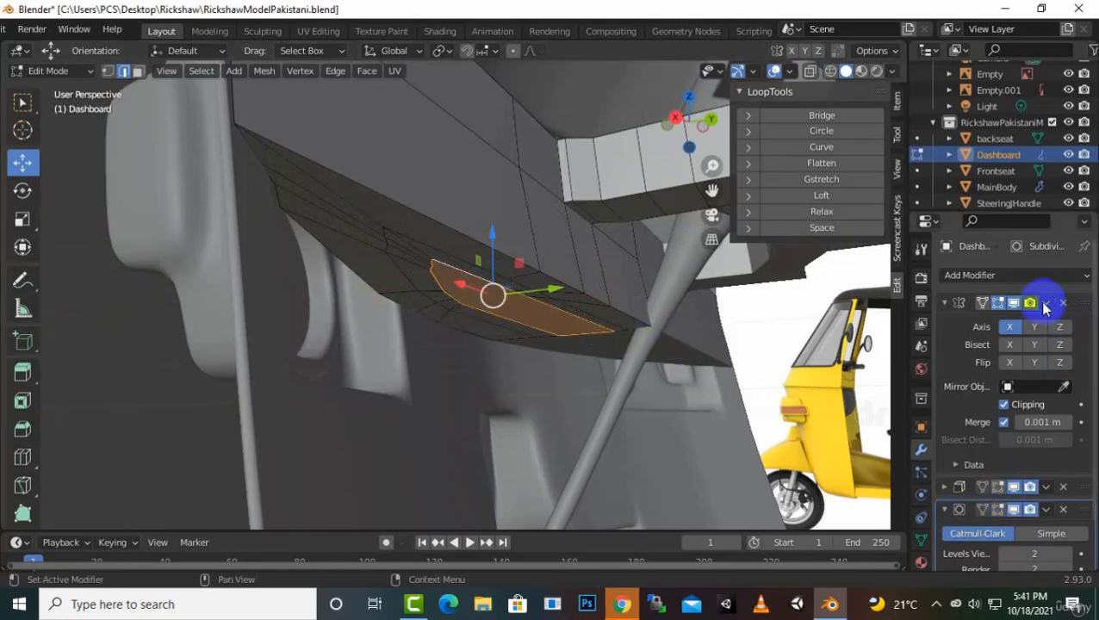
Return to Object Mode and apply the dashboard's Mirror modifier
key("Tab")
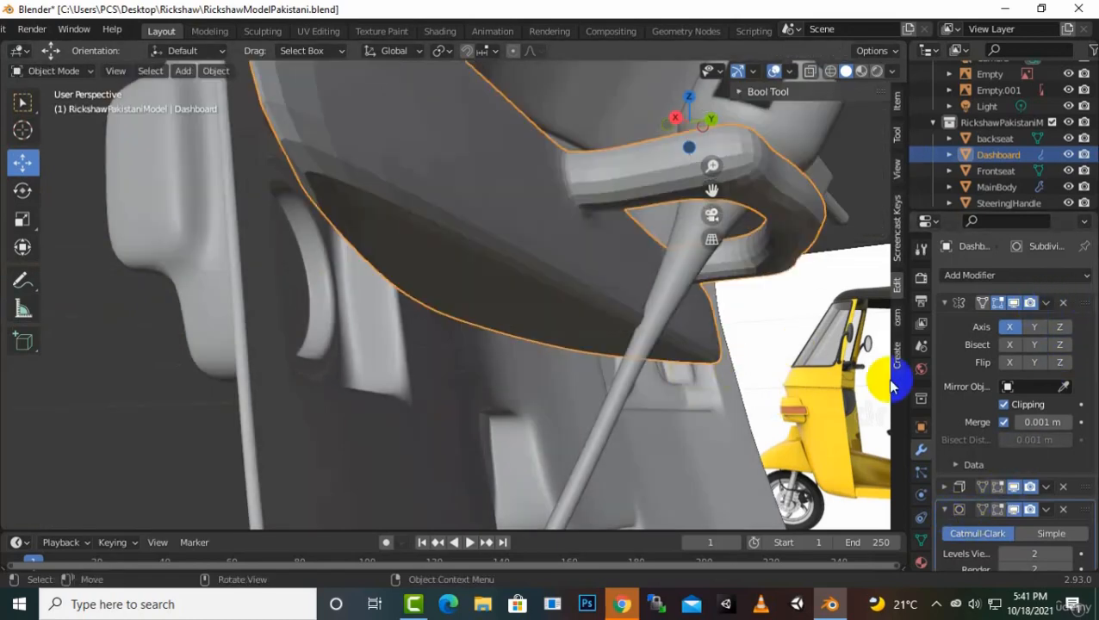
left_click(1044, 303)
left_click(1023, 324)
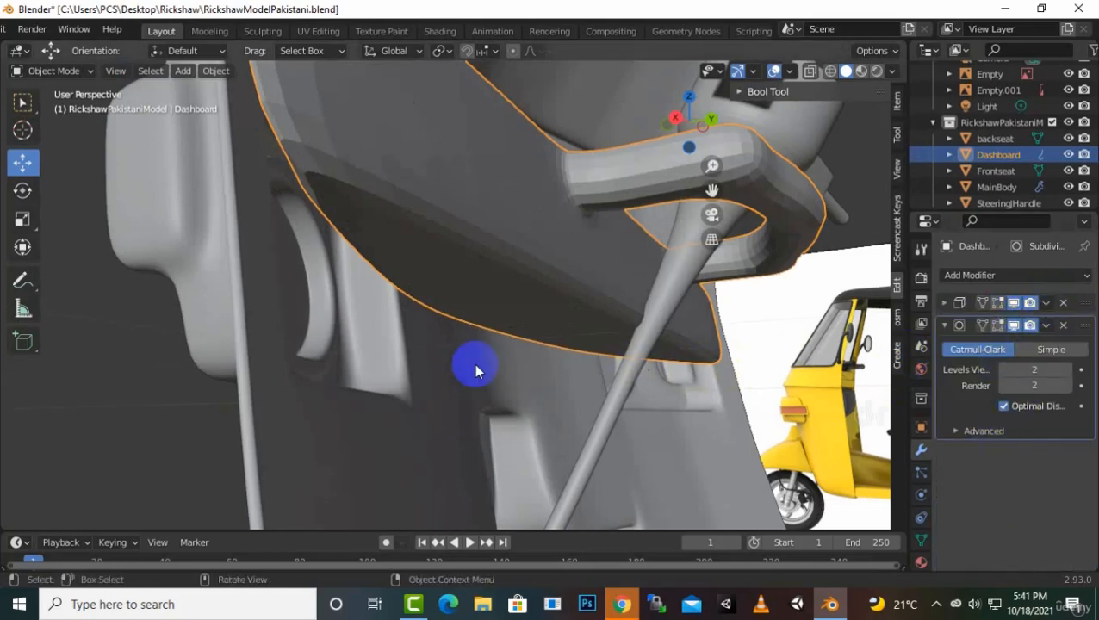
Add a centred loop cut across the dashboard's underside beside the steering column in Edit Mode
key("Tab")
middle_click_drag(585, 383, 419, 297)
scroll(420, 297, "up", 4)
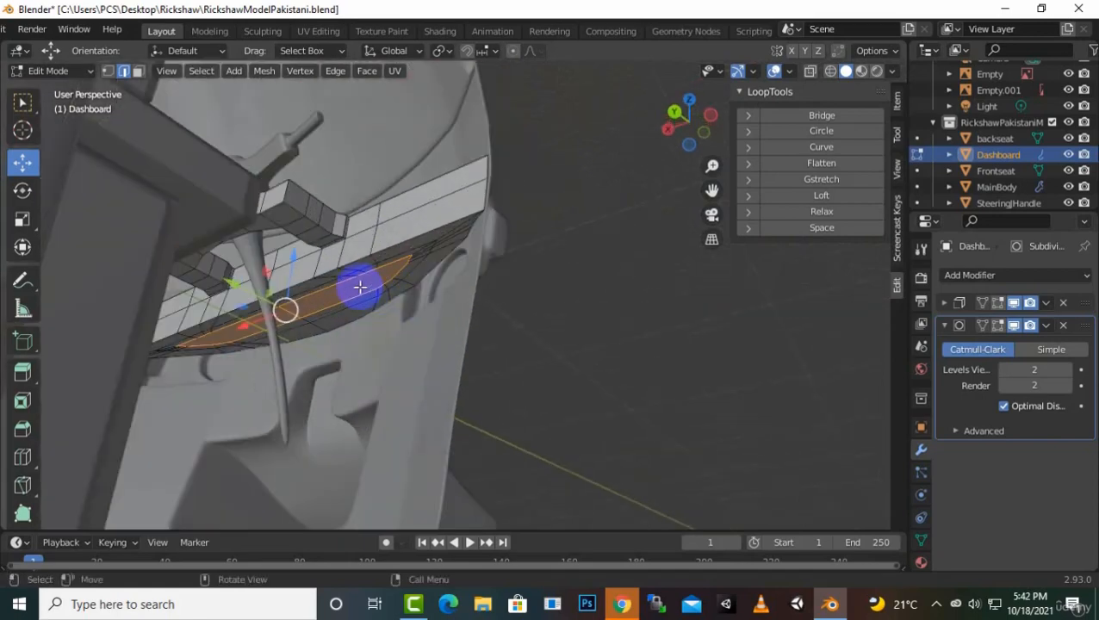
middle_click_drag(366, 271, 375, 273)
middle_click_drag(390, 275, 387, 232)
middle_click_drag(272, 225, 289, 253)
middle_click_drag(415, 287, 387, 228)
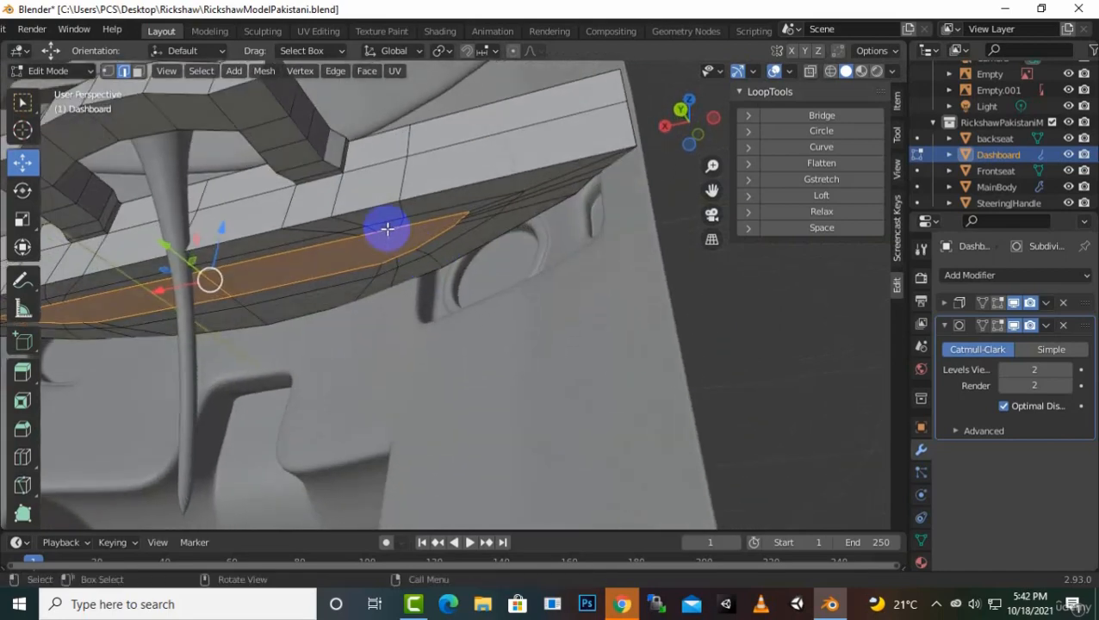
key("ctrl+r")
left_click(283, 249)
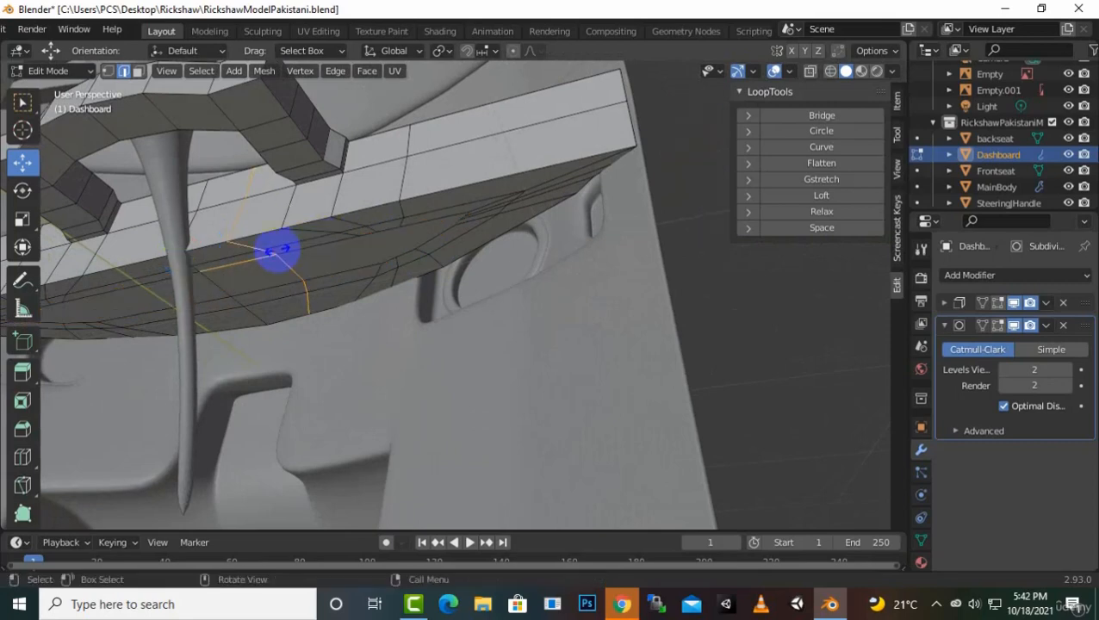
right_click(283, 251)
Select two separate faces on the dashboard's underside and extrude them downward about 0.032 m
left_click(318, 242)
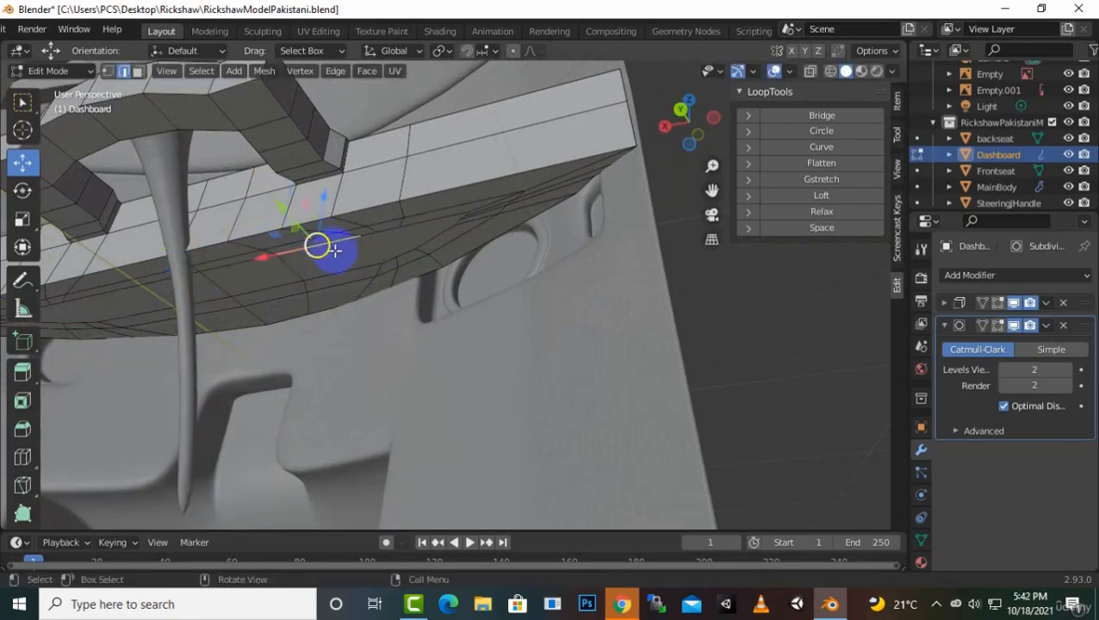
left_click(138, 71)
left_click(347, 255)
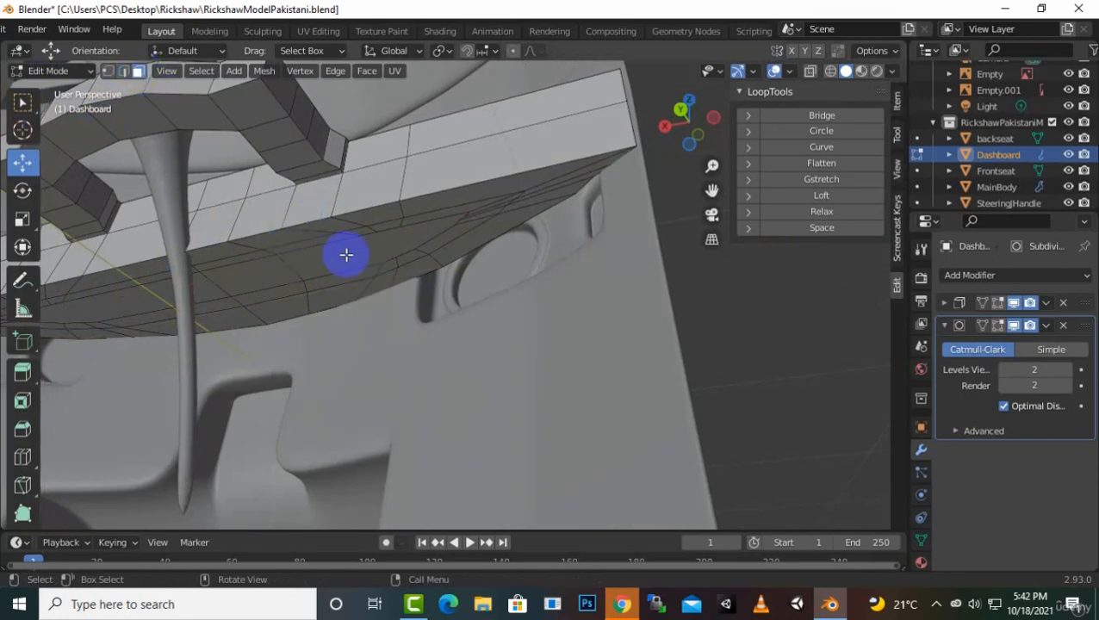
left_click(328, 236)
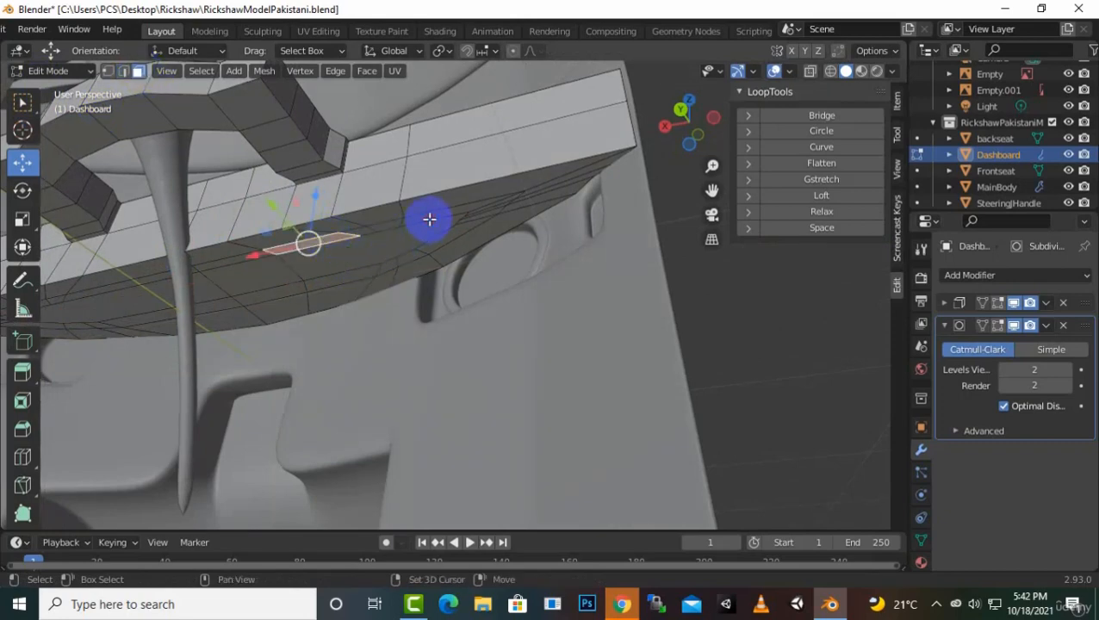
middle_click_drag(429, 219, 549, 379)
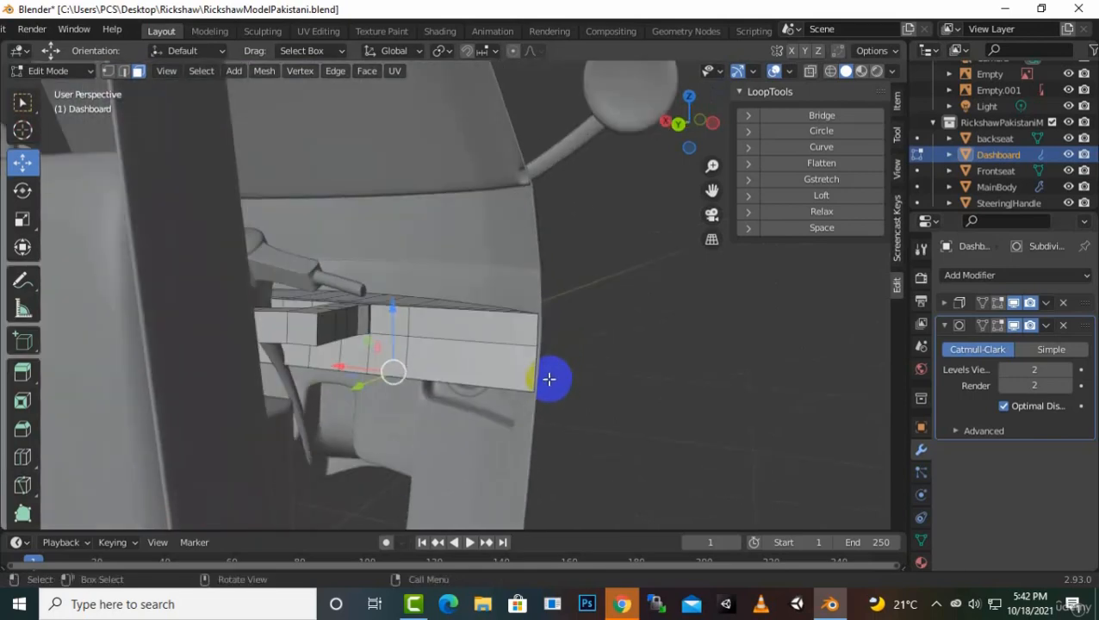
key("g")
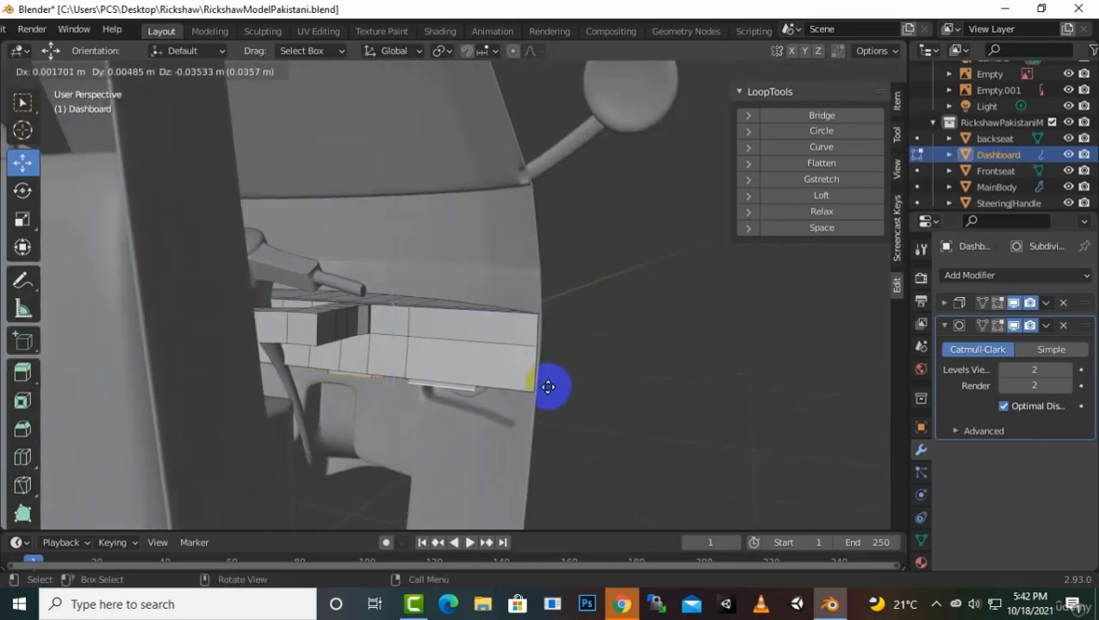
left_click(550, 387)
Try extruding the two underside faces about 0.06 m further down and scaling them to 0.781
key("g")
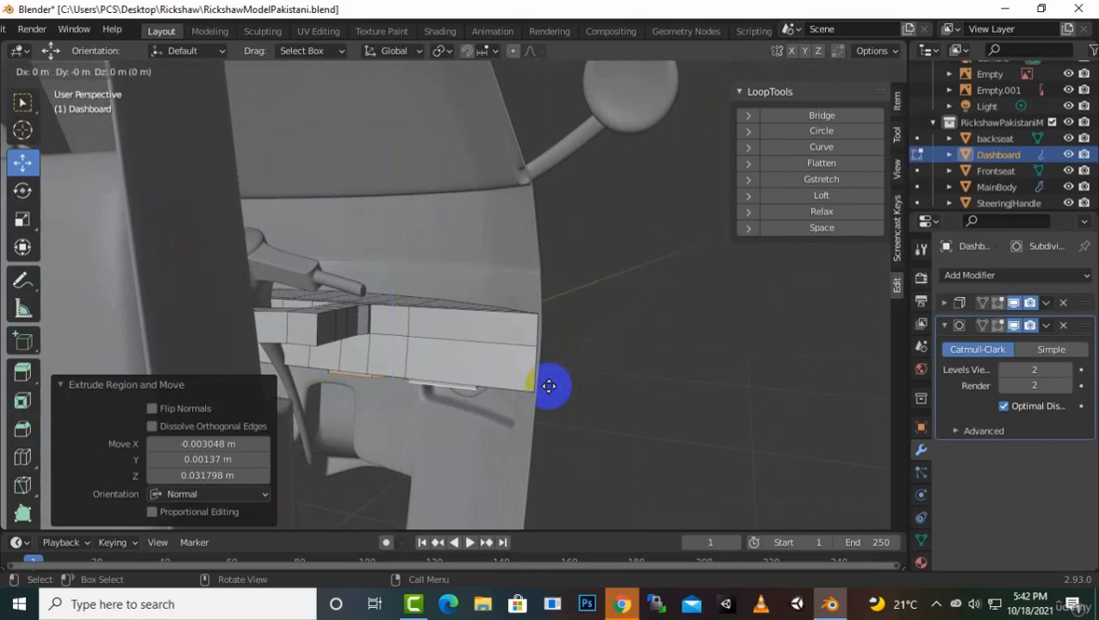
left_click(550, 398)
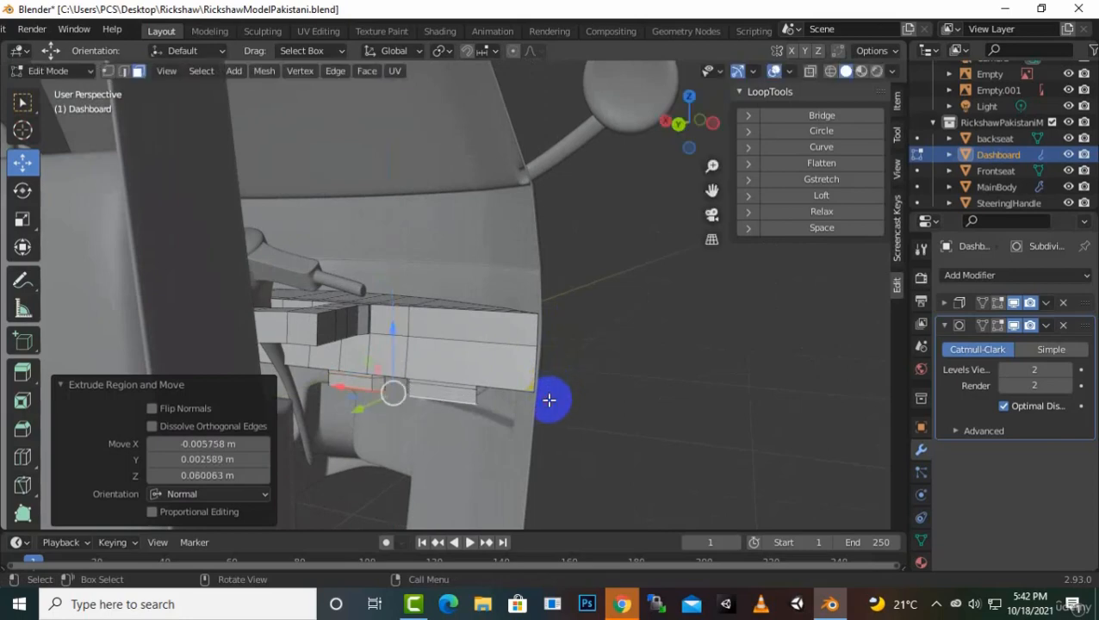
key("s")
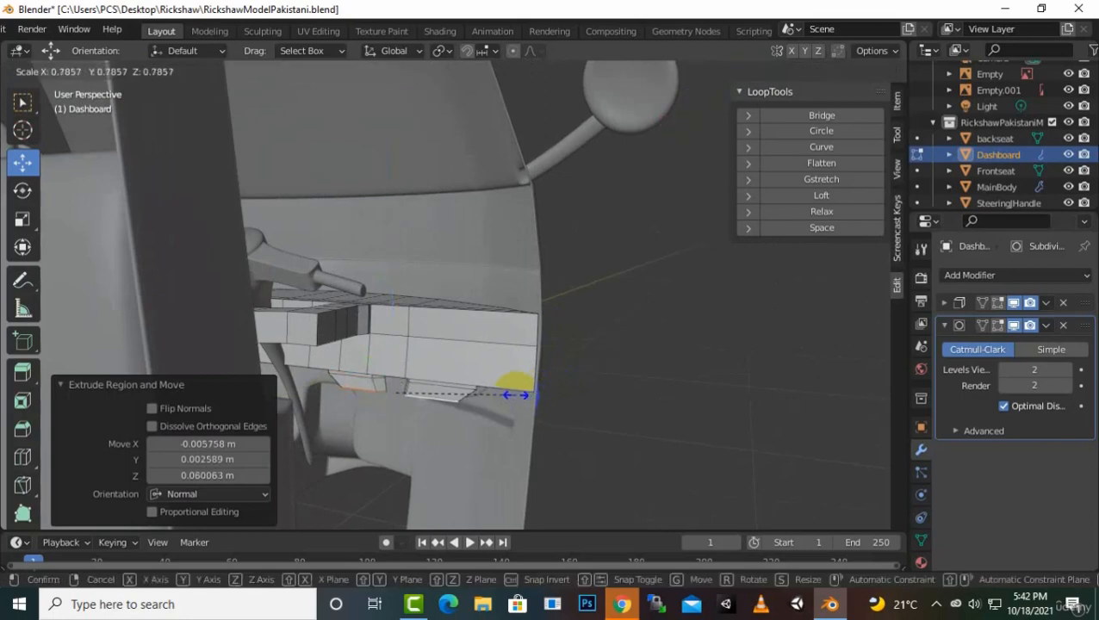
left_click(516, 394)
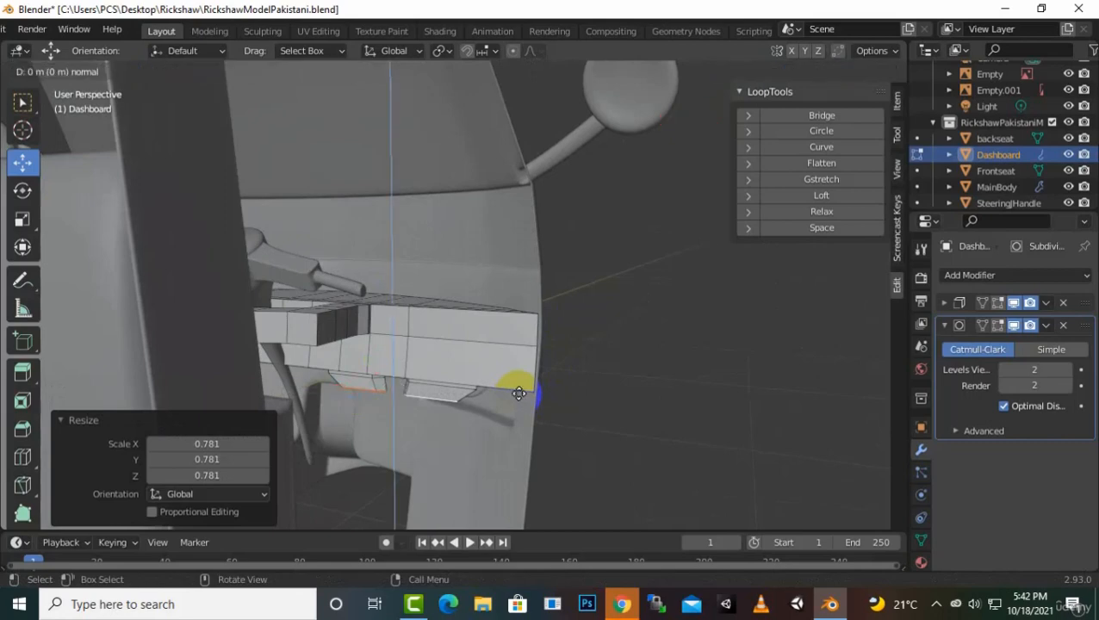
Try extruding the narrowed faces about 0.23 m down, and undo back to the first short extrusion
key("e")
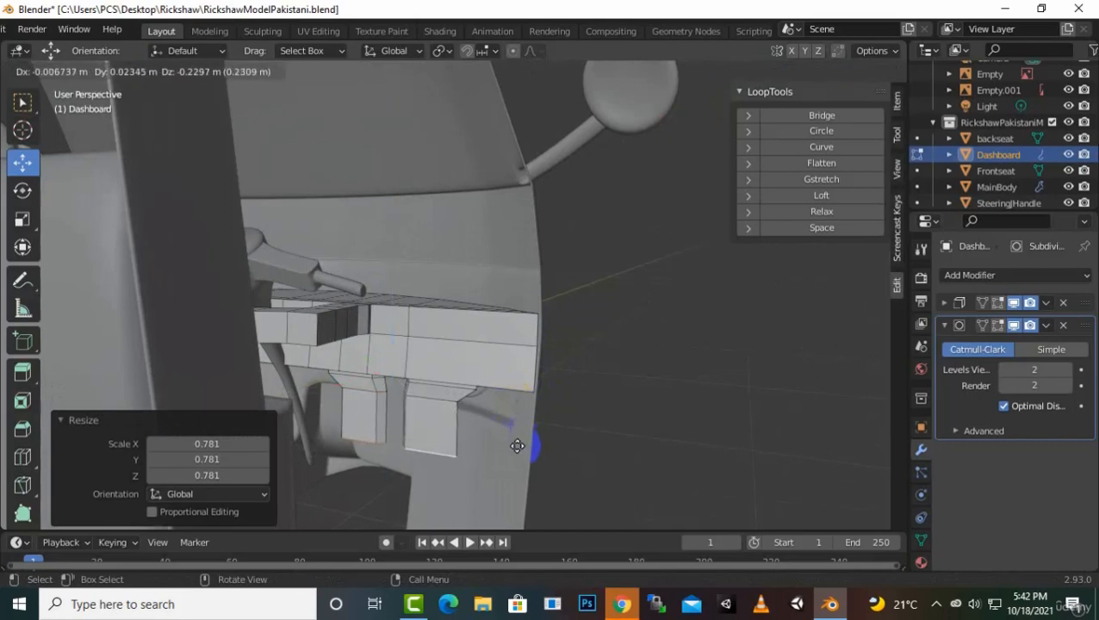
left_click(517, 444)
middle_click_drag(561, 432, 412, 456)
middle_click_drag(365, 410, 354, 398)
key("ctrl+z")
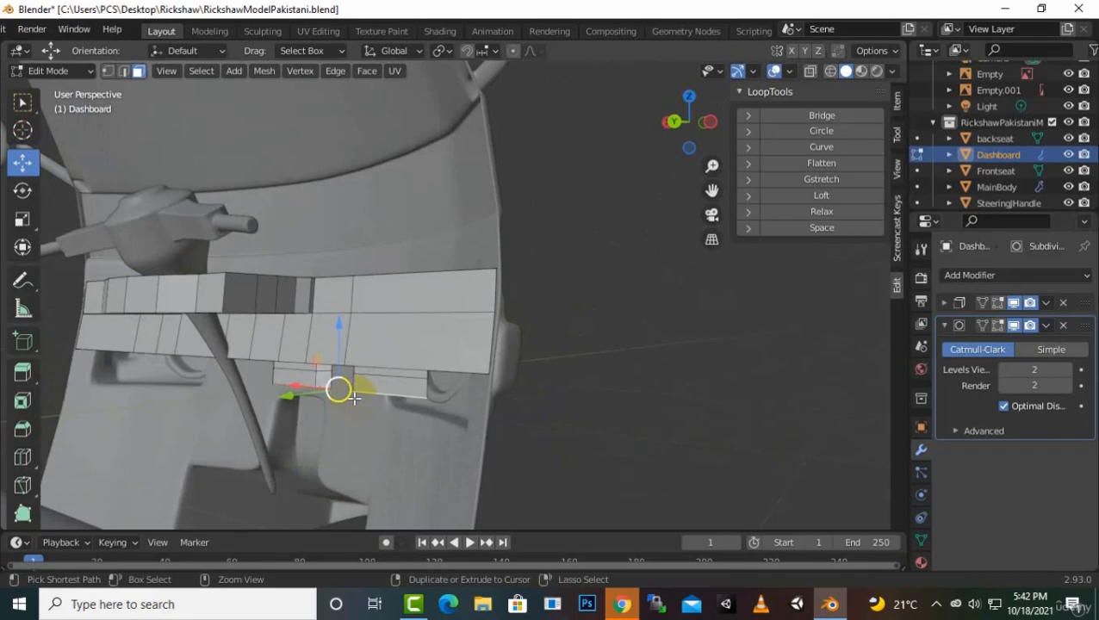
key("ctrl+z")
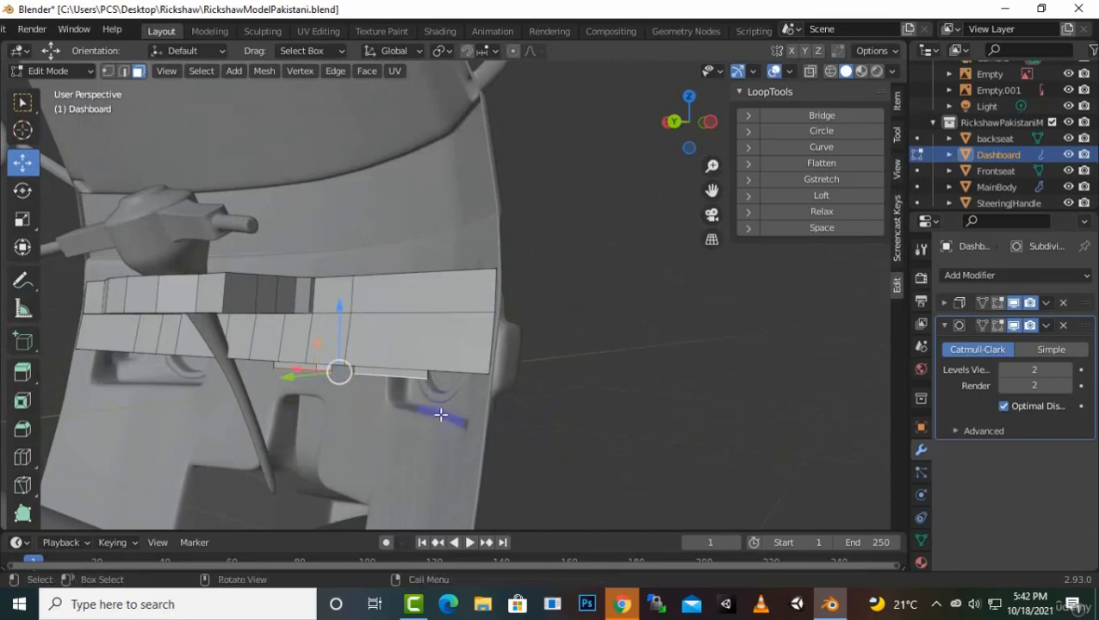
Extrude the two underside faces downward about 0.113 m to form leg stubs
key("e")
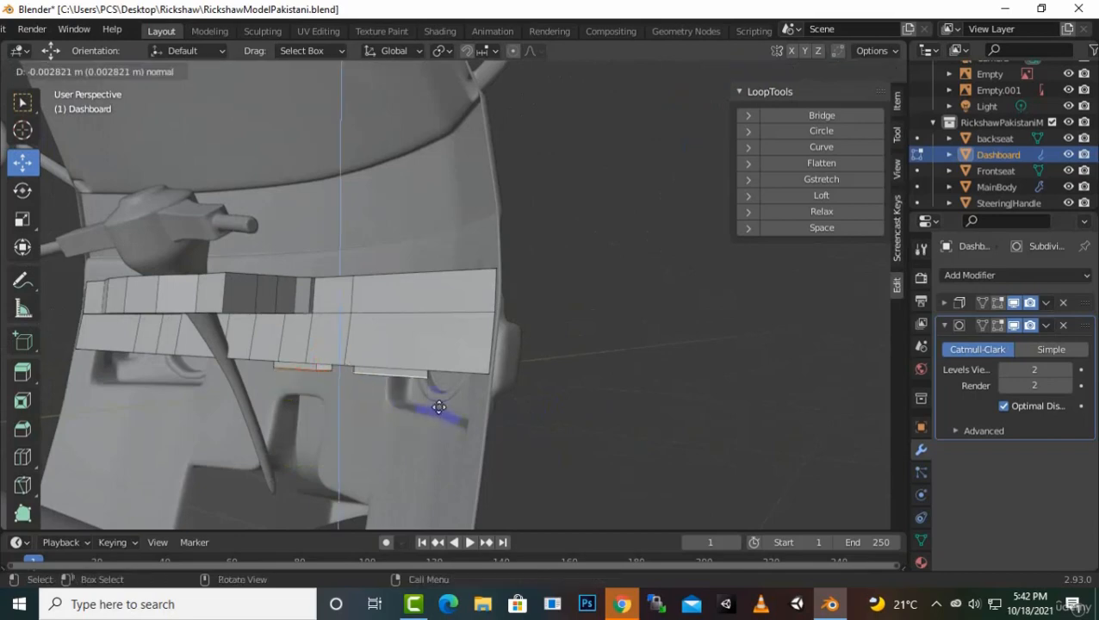
key("z")
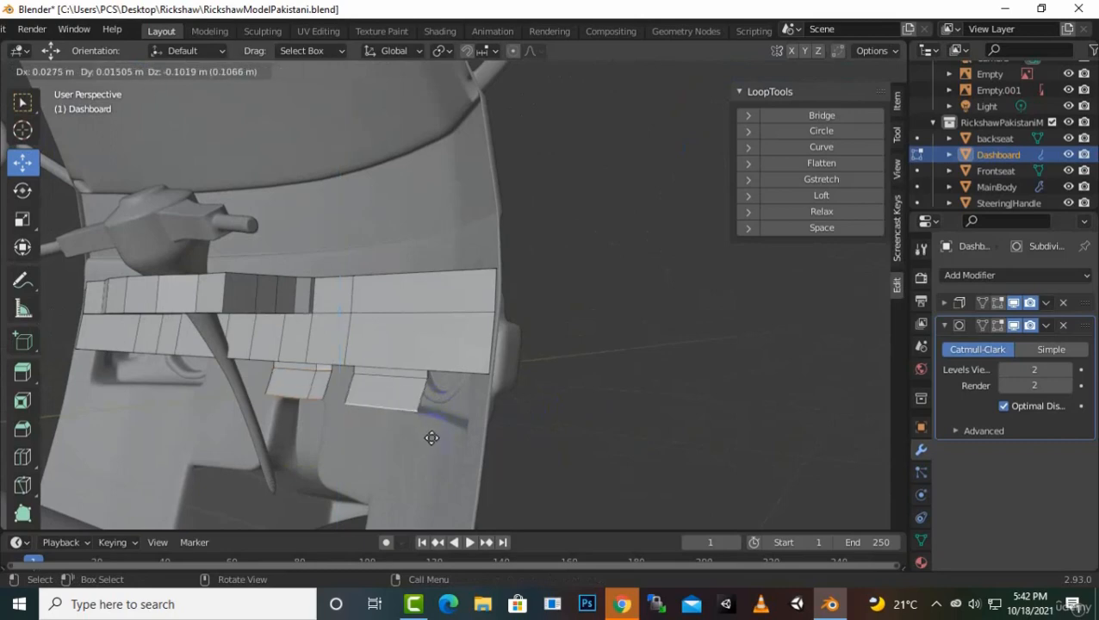
left_click(436, 440)
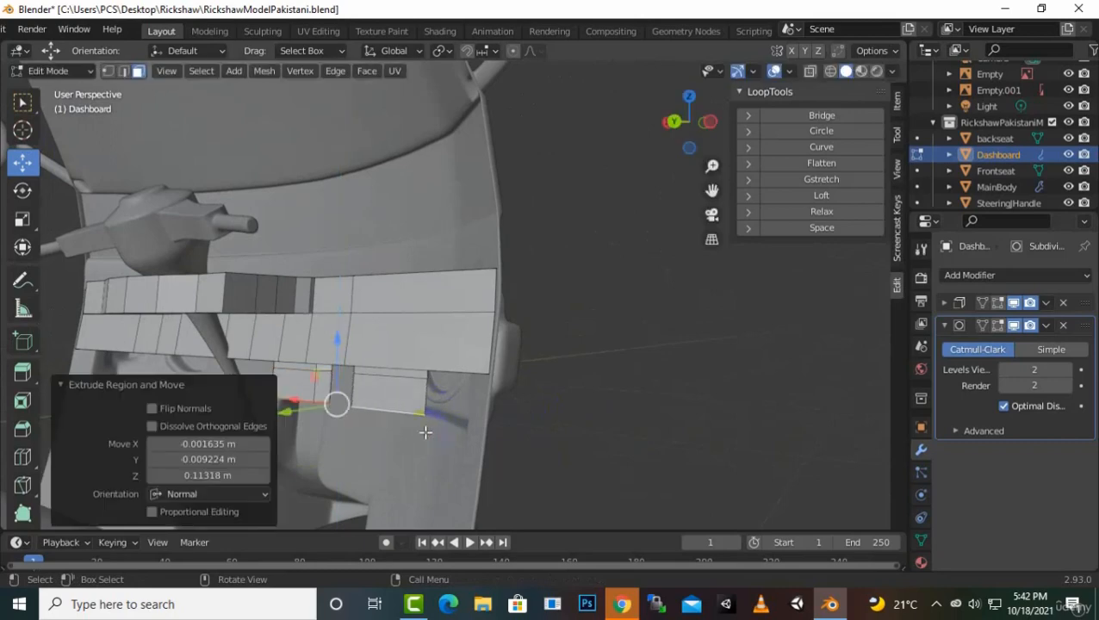
Try narrowing both stub ends together along the X axis, and undo the scaling
key("s")
key("x")
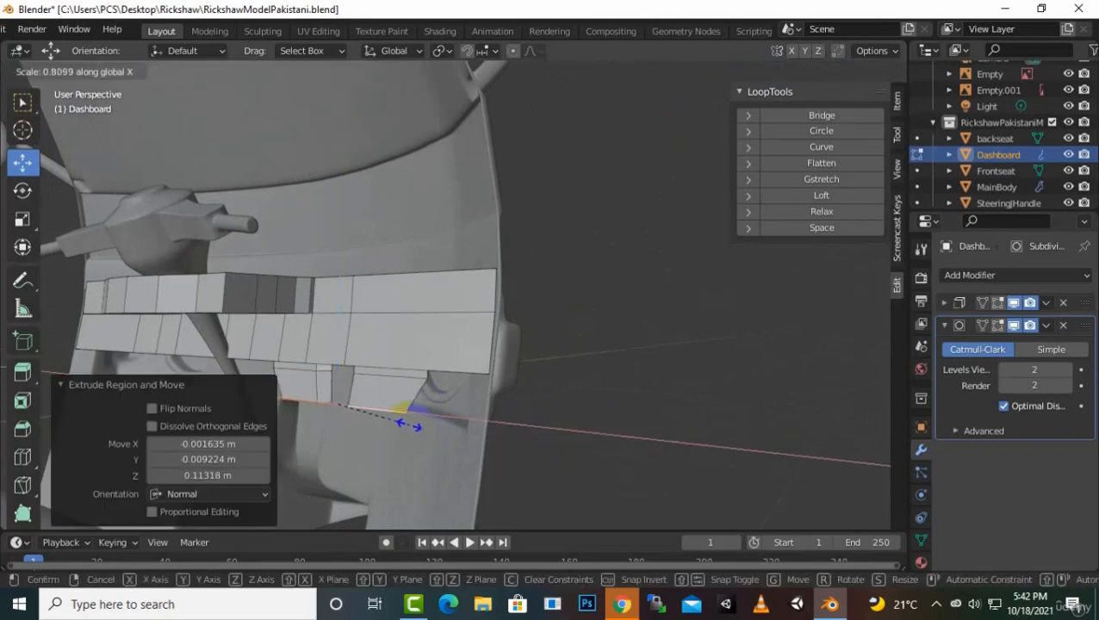
left_click(399, 416)
middle_click_drag(398, 416, 455, 254)
key("ctrl+z")
Narrow each stub's bottom face individually along X, the outer one to about 0.58 and the inner one to about 0.67
scroll(454, 257, "up", 4)
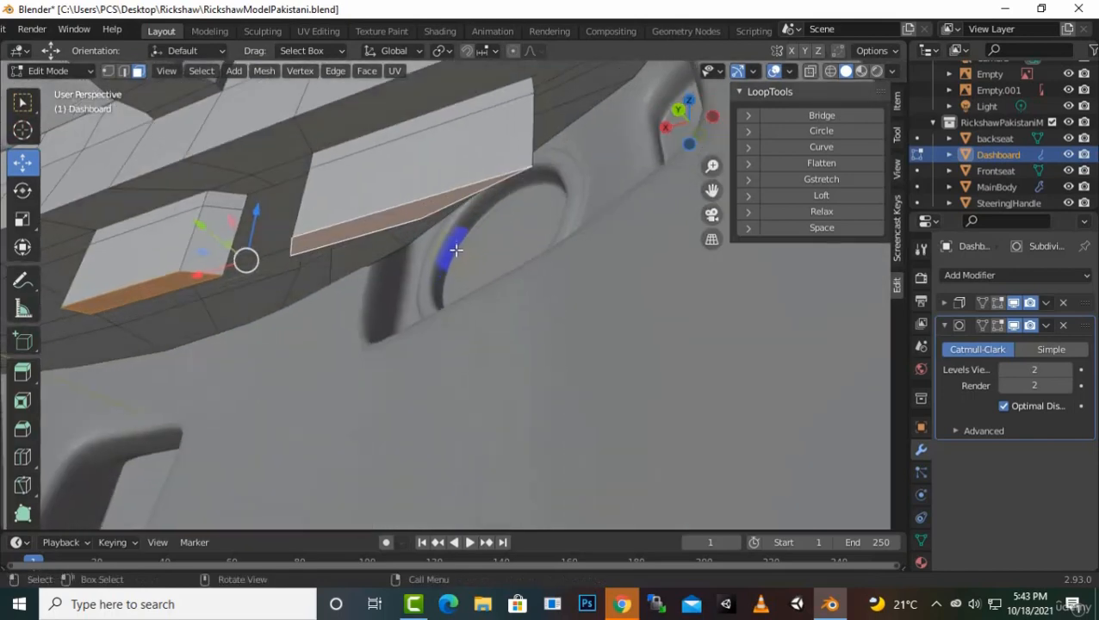
left_click(425, 211)
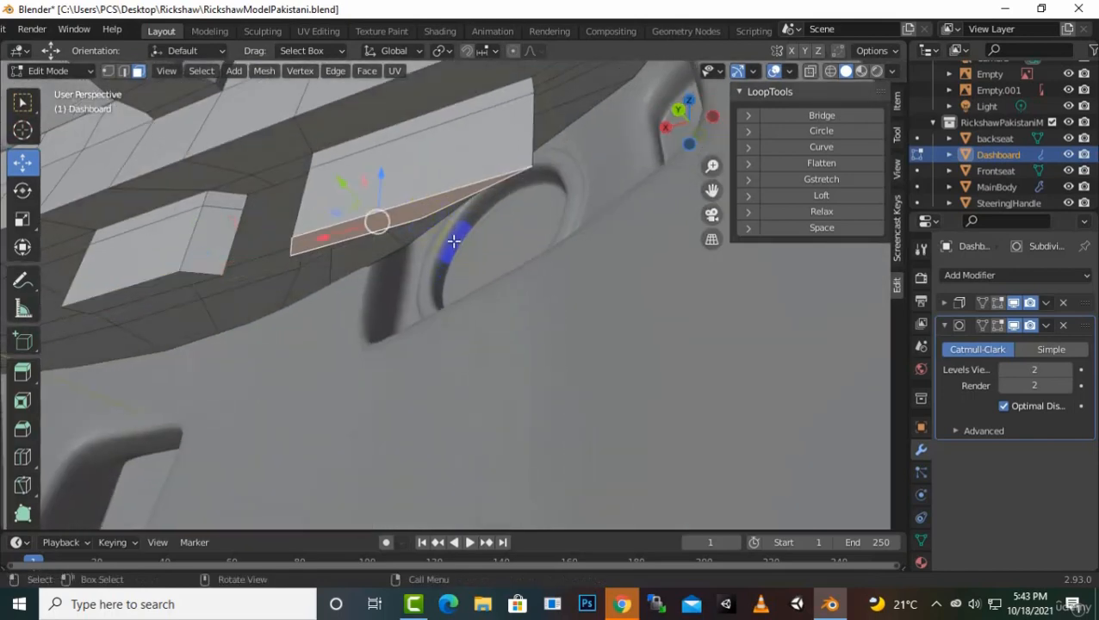
key("s")
key("x")
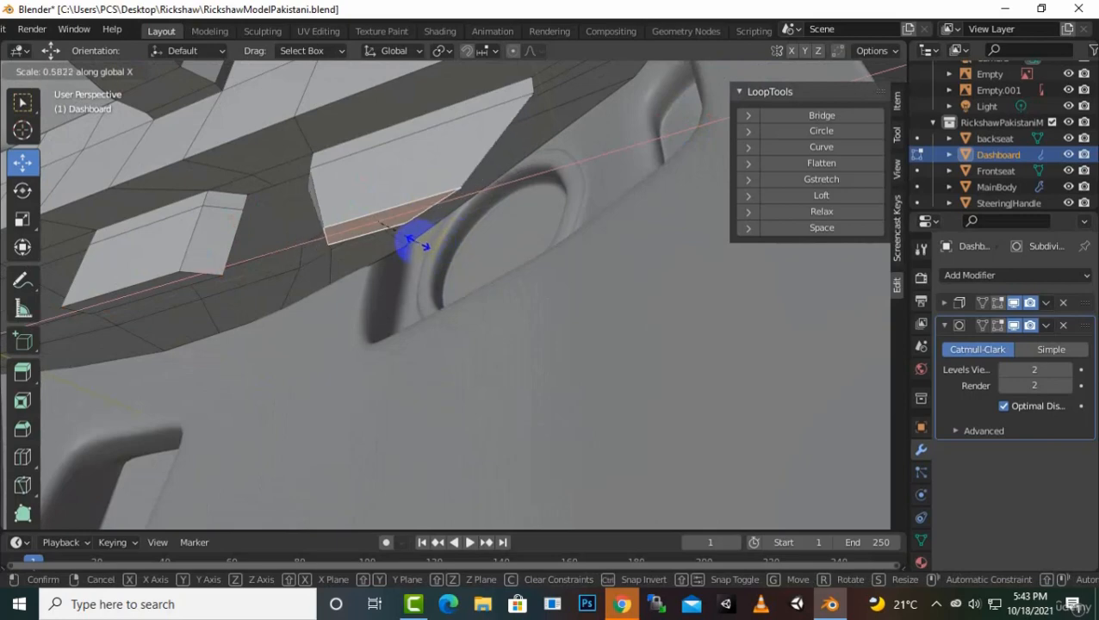
left_click(411, 243)
left_click(180, 286)
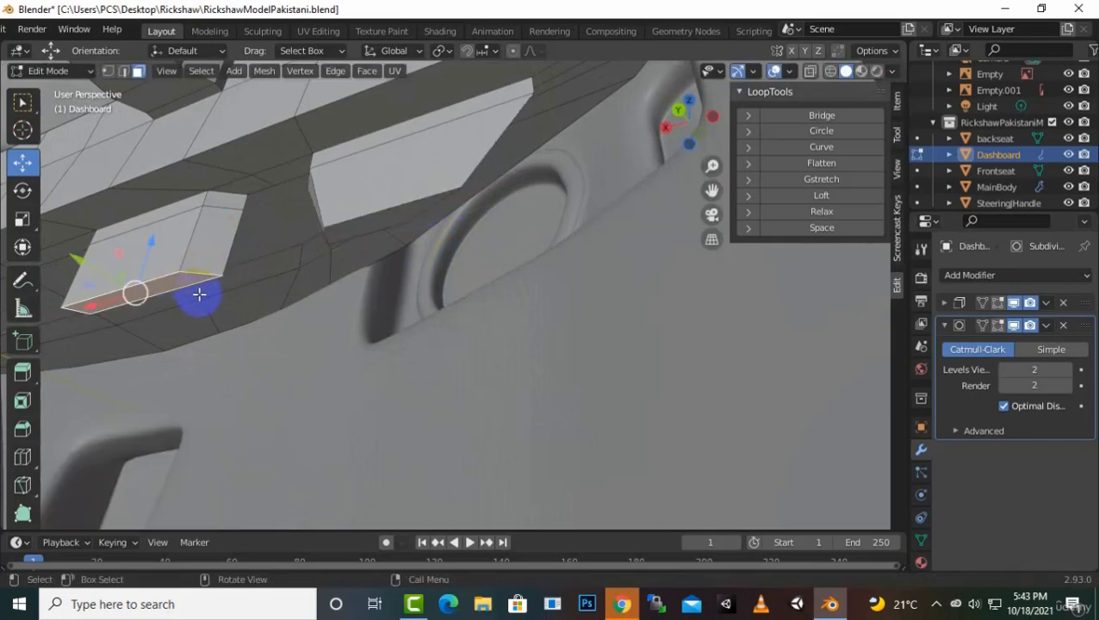
key("s")
key("x")
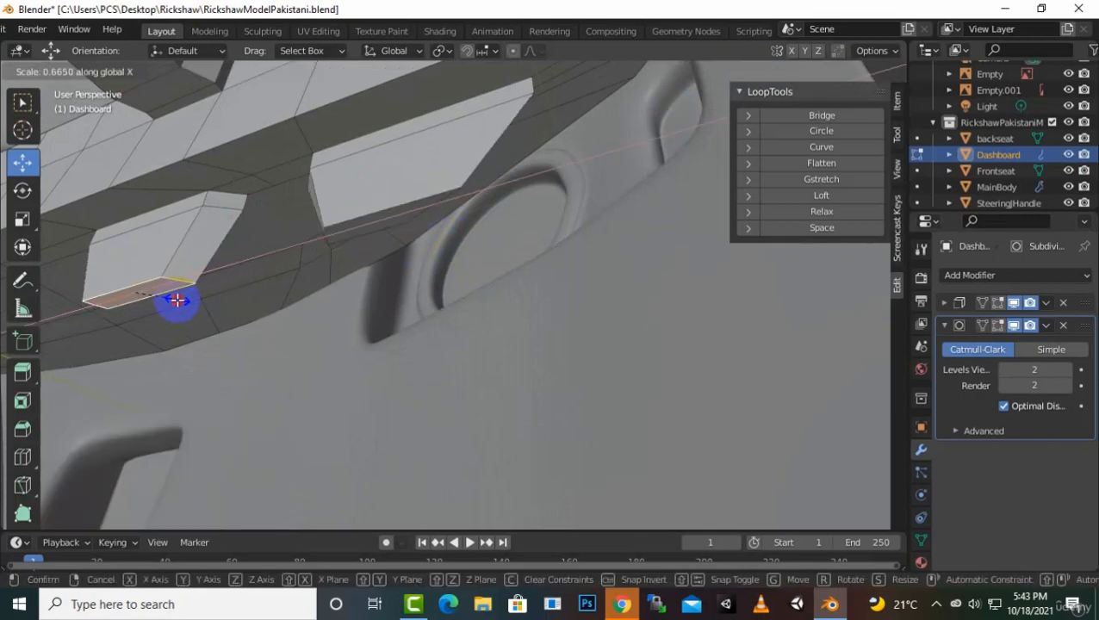
left_click(177, 300)
Select both narrowed bottom faces and extrude them downward about 0.29 m into legs
left_click(378, 218, "shift")
scroll(484, 263, "down", 5)
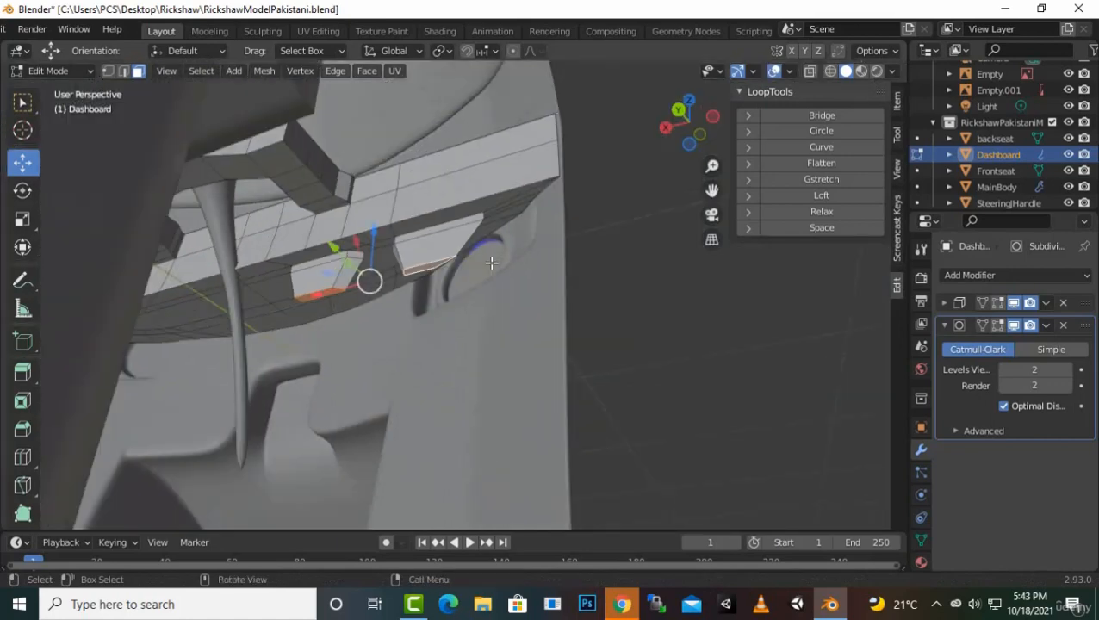
middle_click_drag(491, 263, 504, 406)
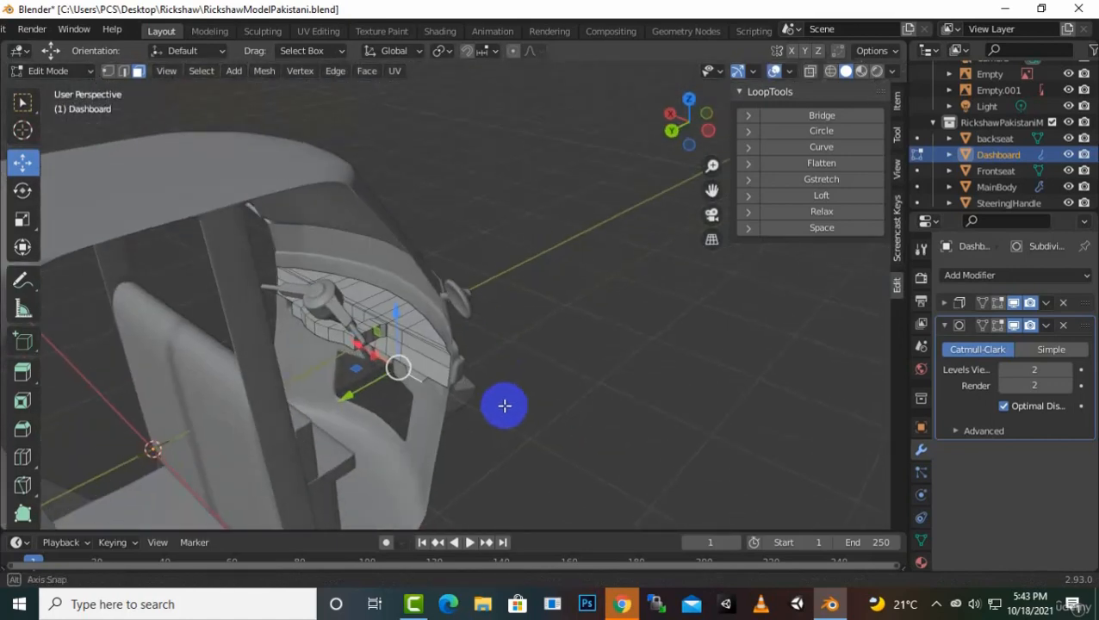
key("g")
key("z")
key("z")
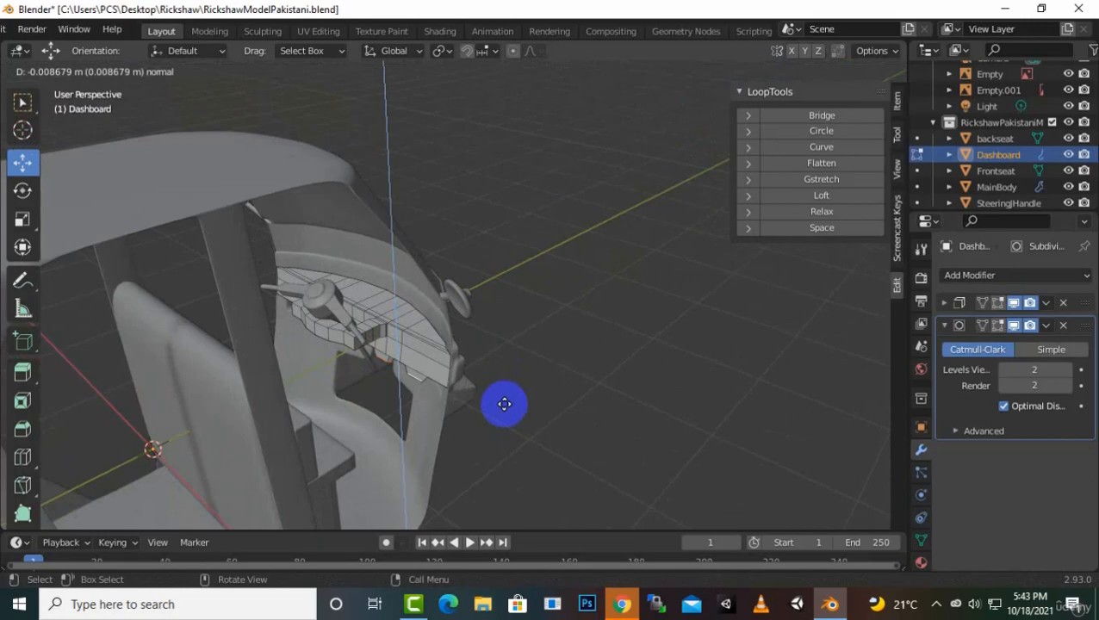
key("z")
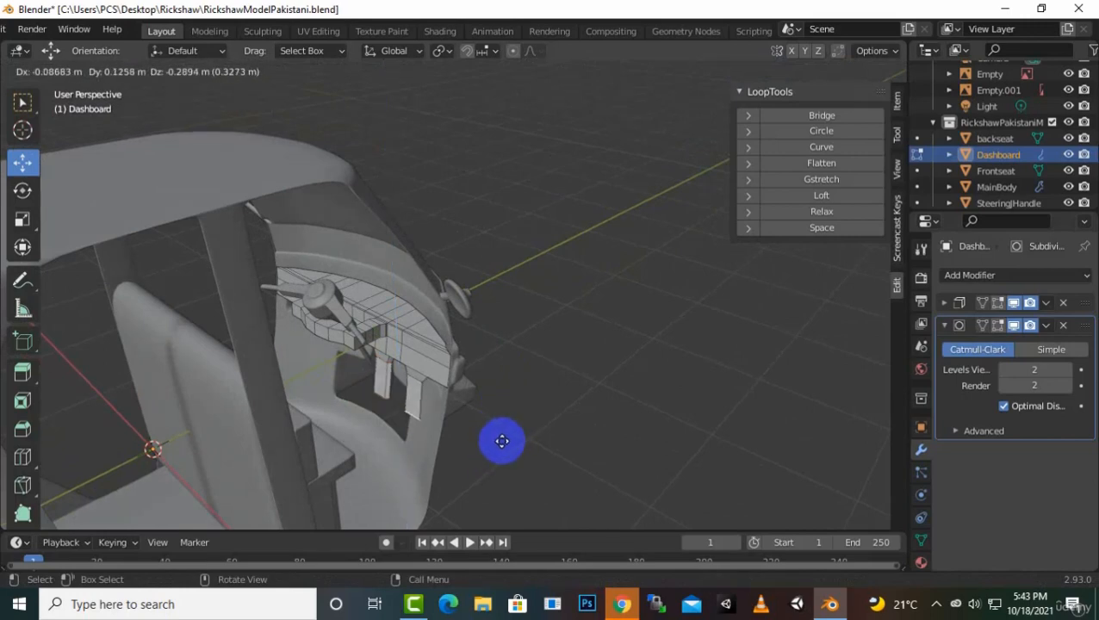
left_click(502, 441)
Extrude both leg ends twice more, slanting down toward the seat, by about 0.28 m and about 0.26 m along their normals
key("e")
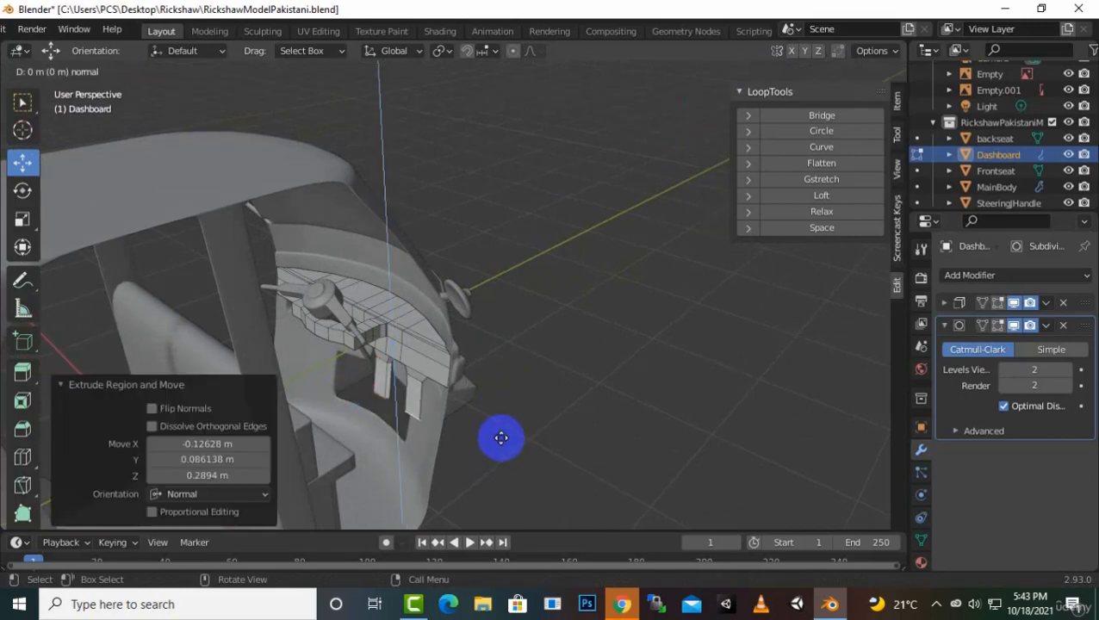
key("z")
left_click(488, 472)
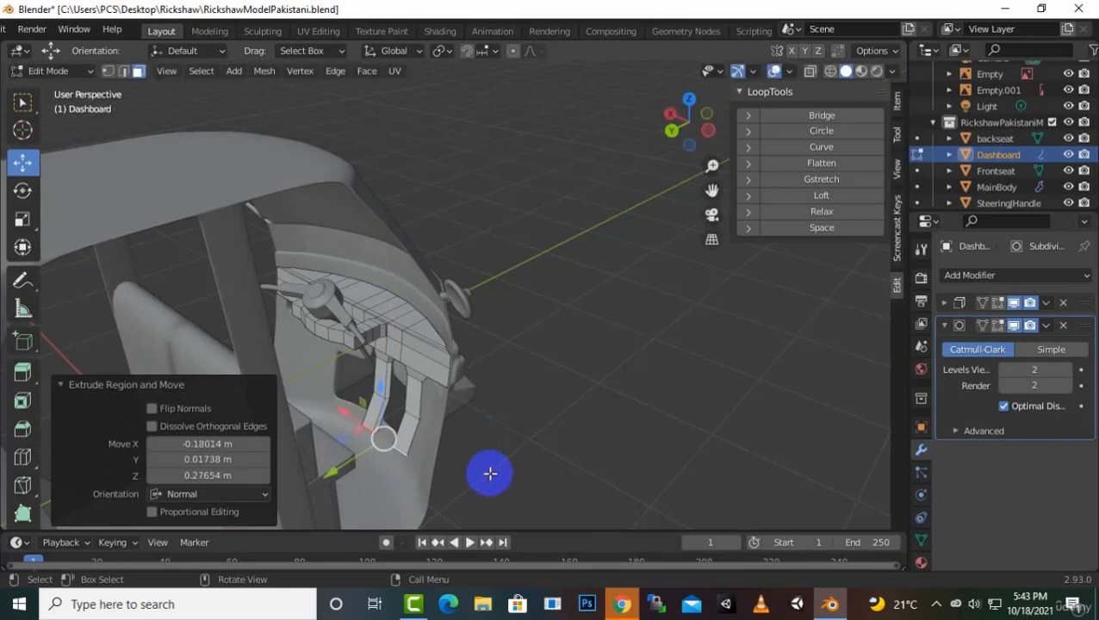
key("e")
key("z")
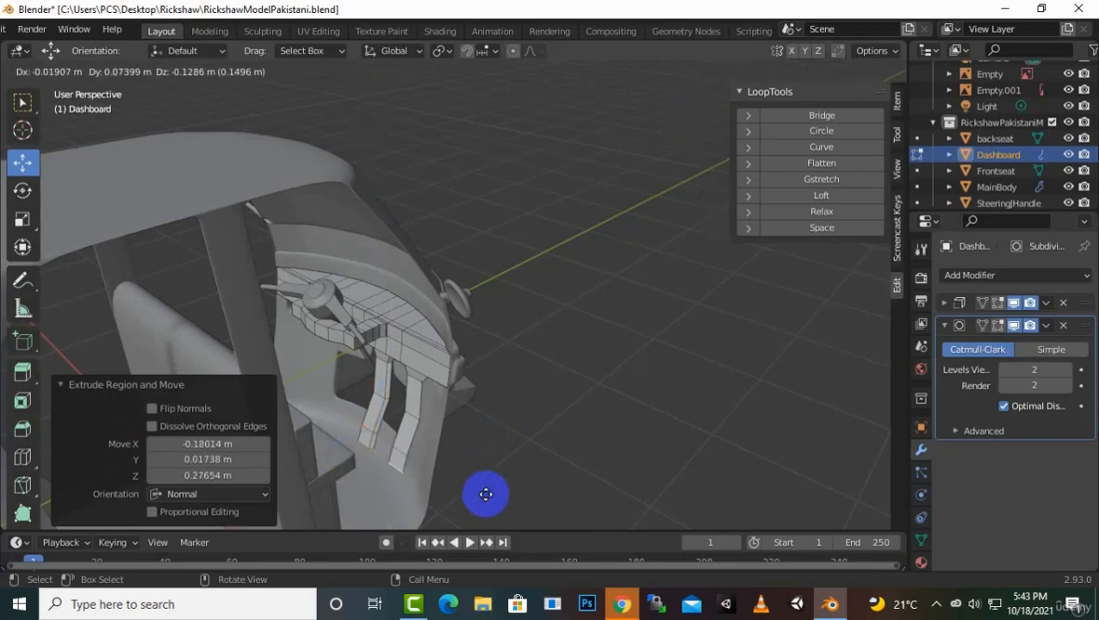
left_click(503, 471)
Select the outer leg's bottom face and rotate it about 78 degrees around the X axis
middle_click_drag(503, 471, 414, 410)
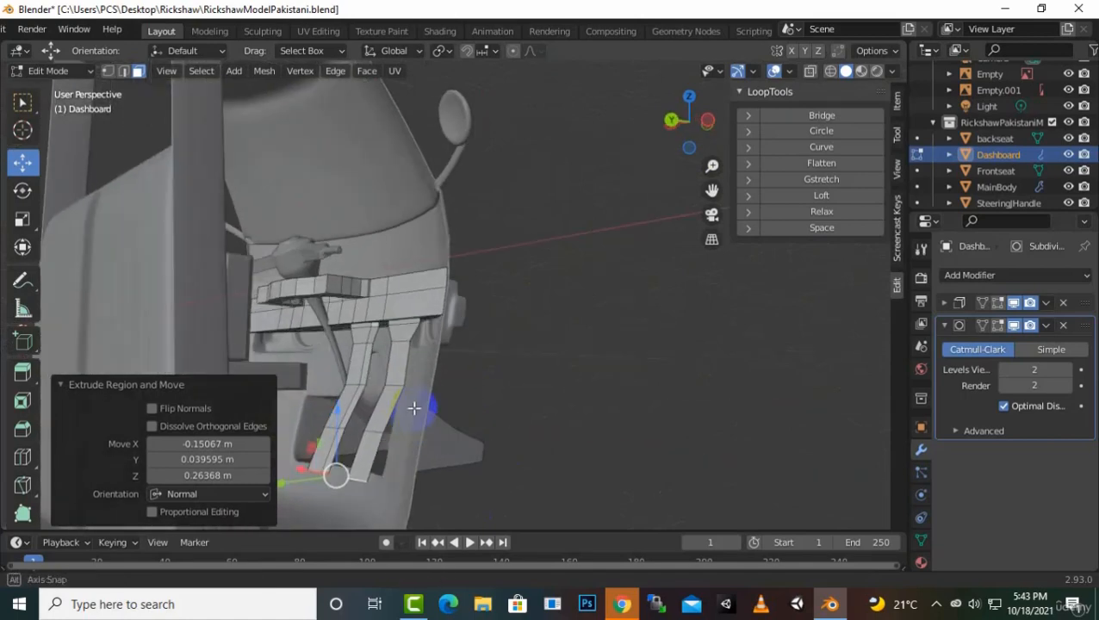
left_click_drag(712, 177, 712, 191)
middle_click_drag(706, 282, 588, 376)
middle_click_drag(447, 422, 463, 426)
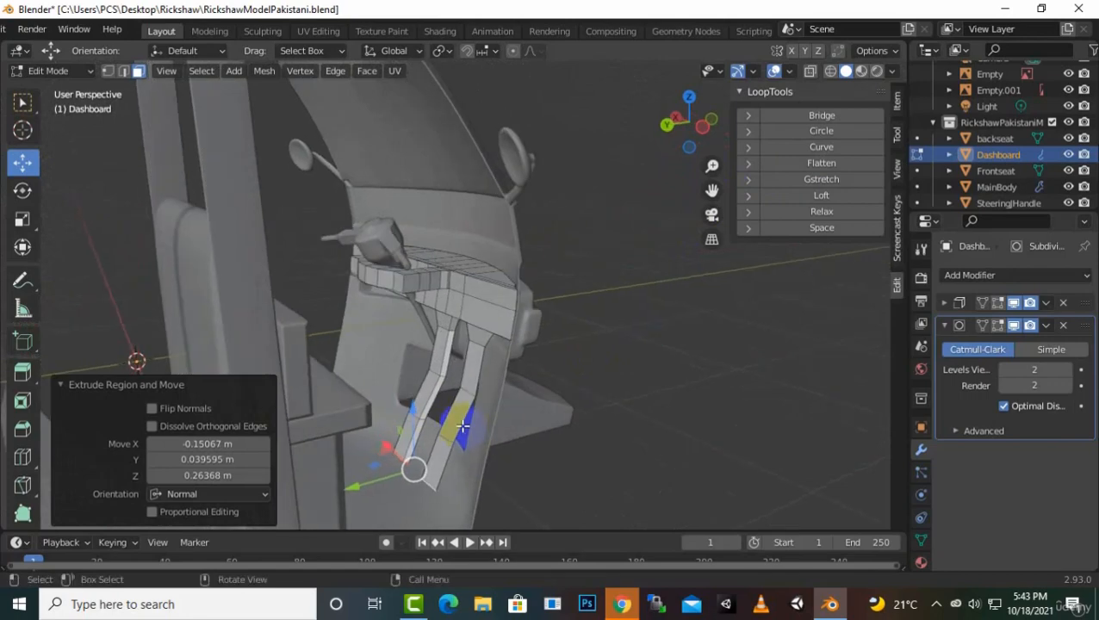
middle_click_drag(441, 469, 534, 397)
left_click(503, 380)
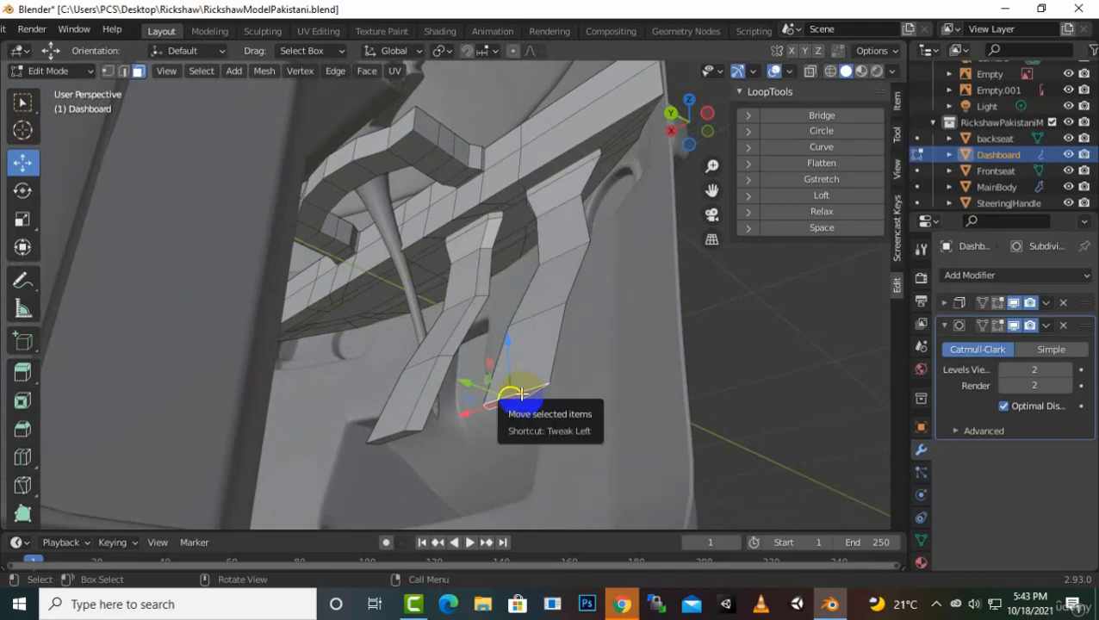
left_click(23, 191)
left_click_drag(471, 402, 479, 349)
left_click_drag(492, 311, 482, 325)
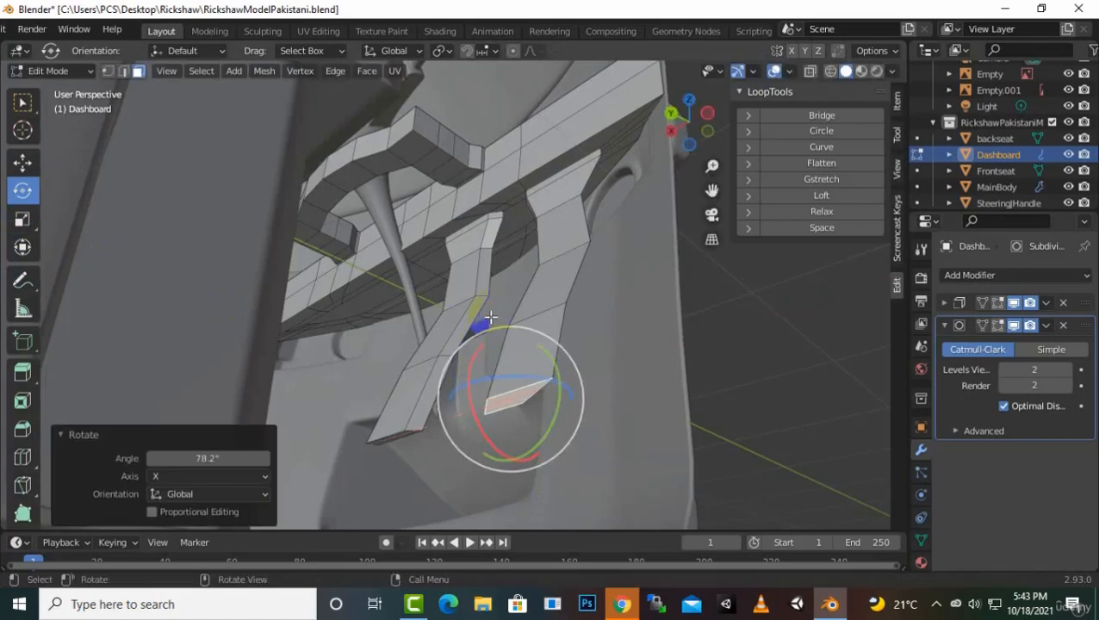
Extrude the rotated face about 0.058 m along Y, then enlarge it uniformly by about 1.66 and again by about 1.58
middle_click_drag(481, 326, 670, 438)
key("e")
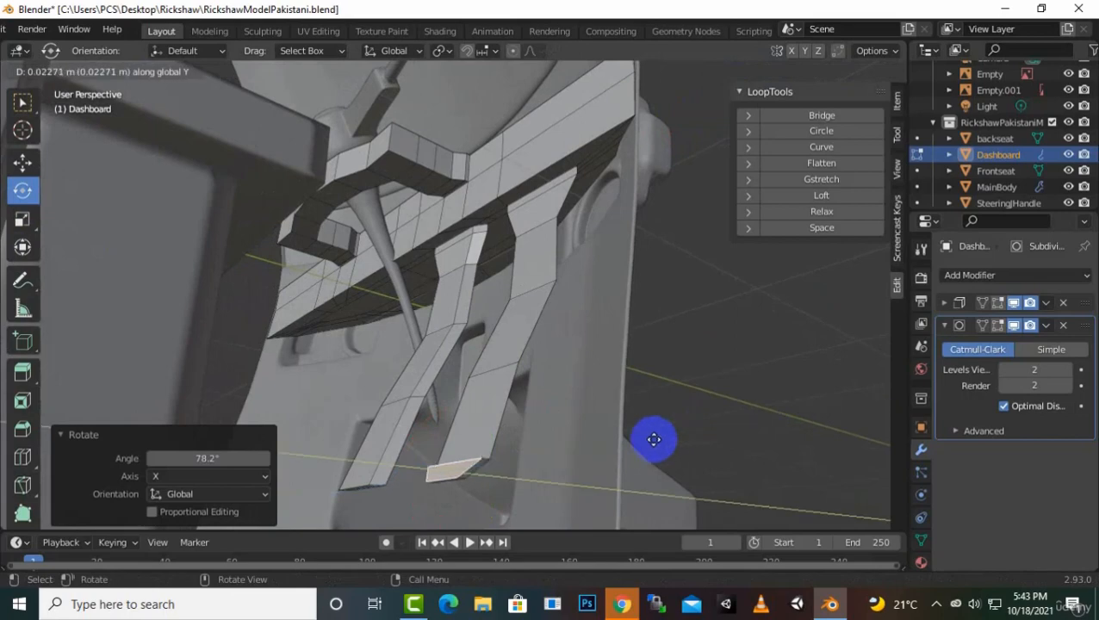
left_click(647, 447)
middle_click_drag(520, 475, 524, 480)
key("s")
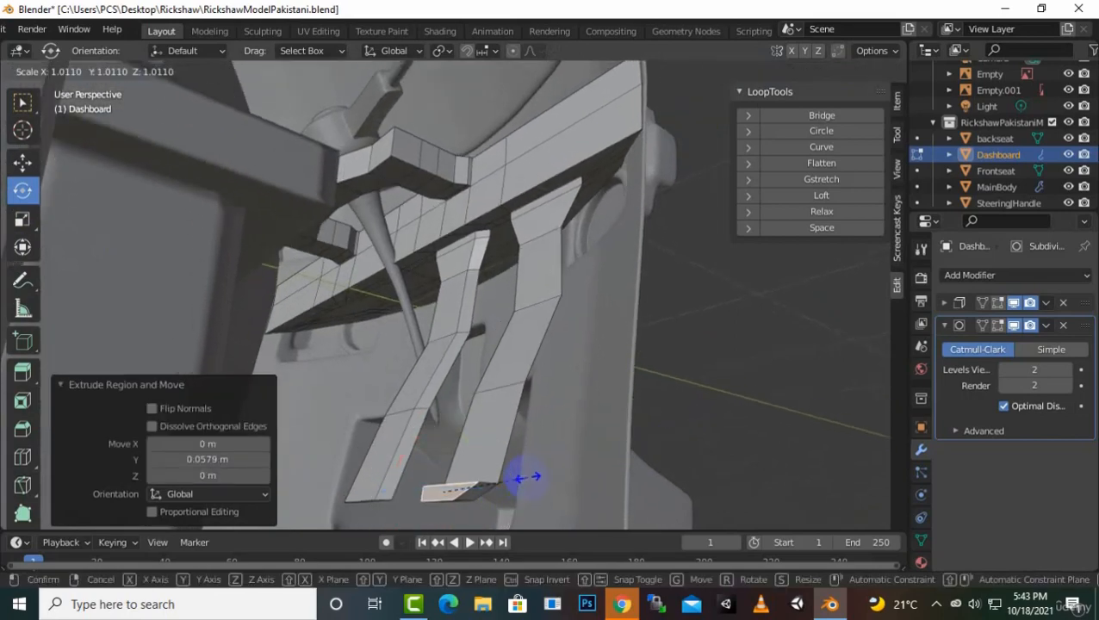
left_click(561, 426)
middle_click_drag(564, 429, 501, 427)
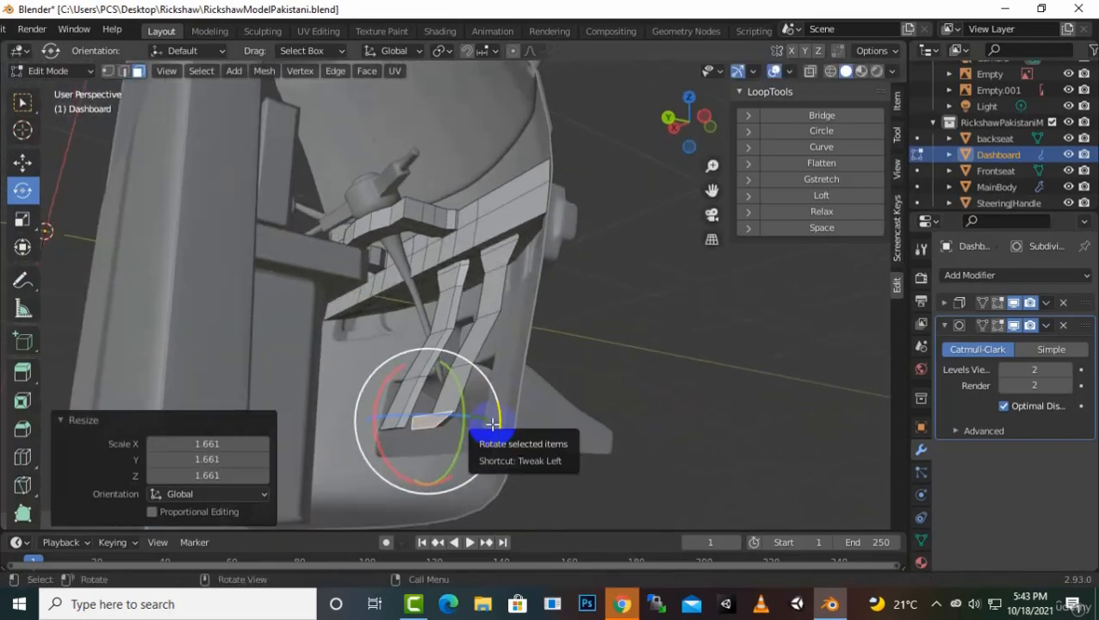
key("s")
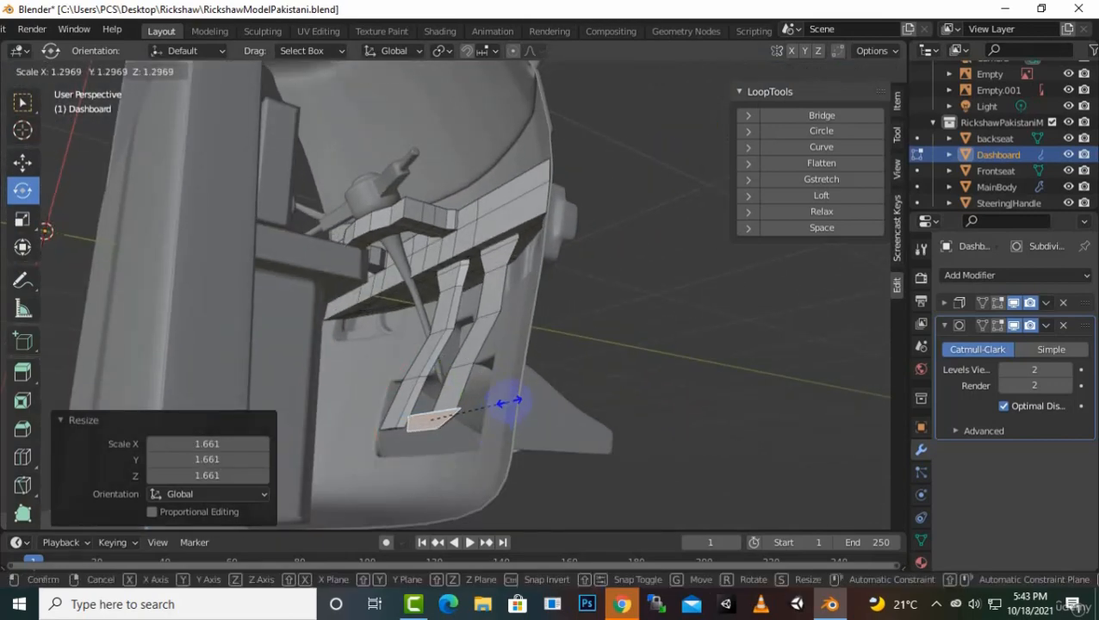
left_click(541, 435)
Add one loop cut around the rim of the enlarged outer leg end, slid to a factor of about -0.48
mouse_move(544, 443)
middle_mouse_down()
mouse_move(496, 488)
mouse_move(525, 454)
middle_mouse_up()
middle_click_drag(346, 501, 393, 388)
scroll(405, 353, "up", 1)
middle_click_drag(430, 311, 429, 301)
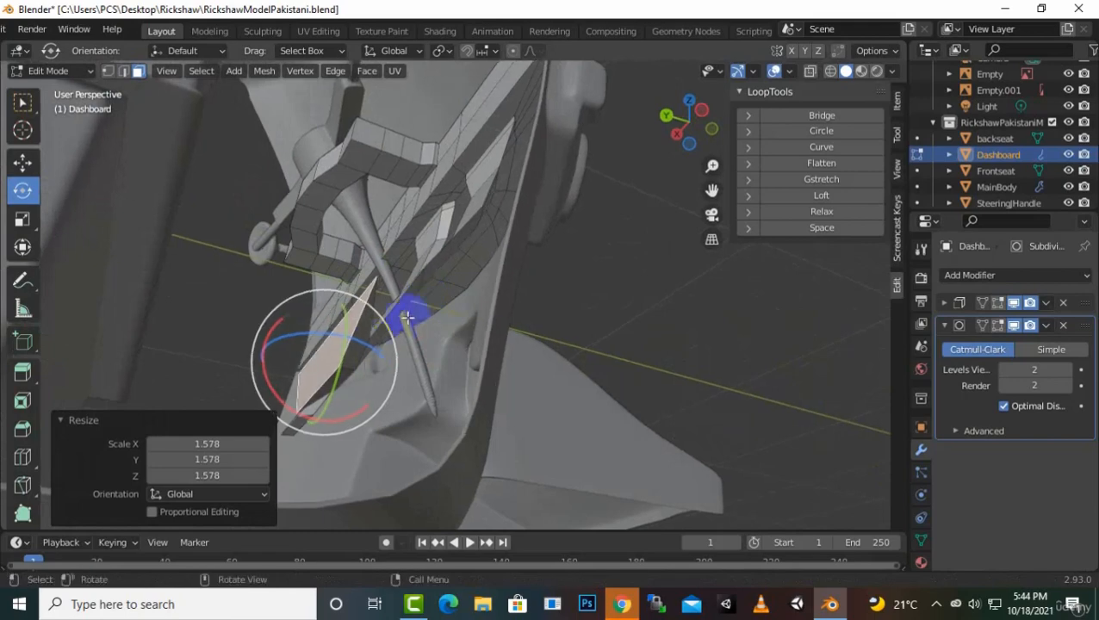
key("ctrl+r")
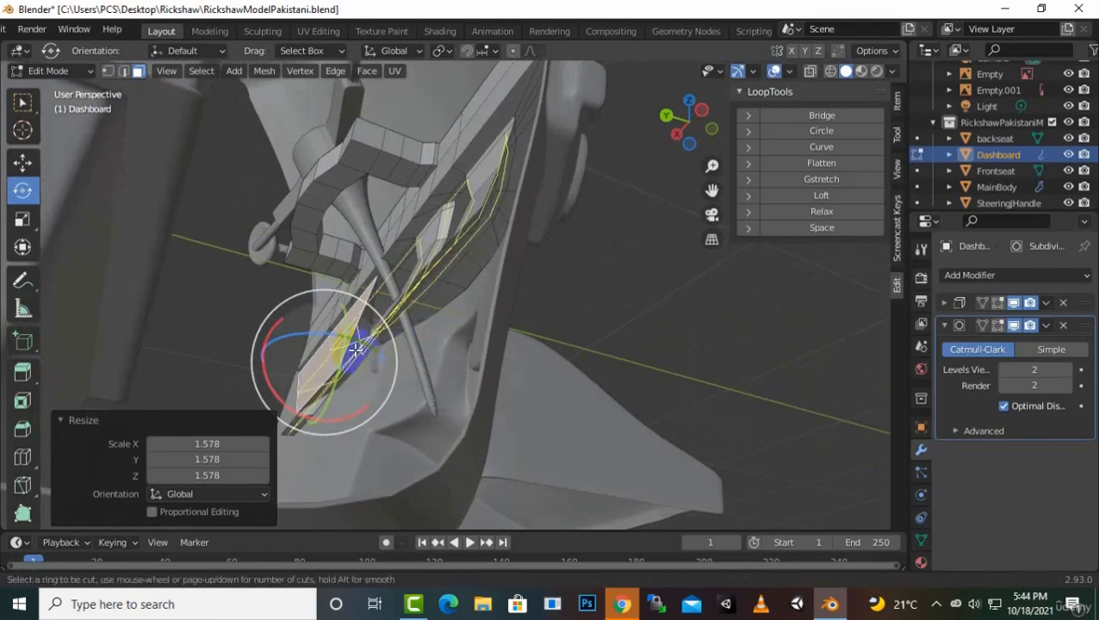
left_click(371, 325)
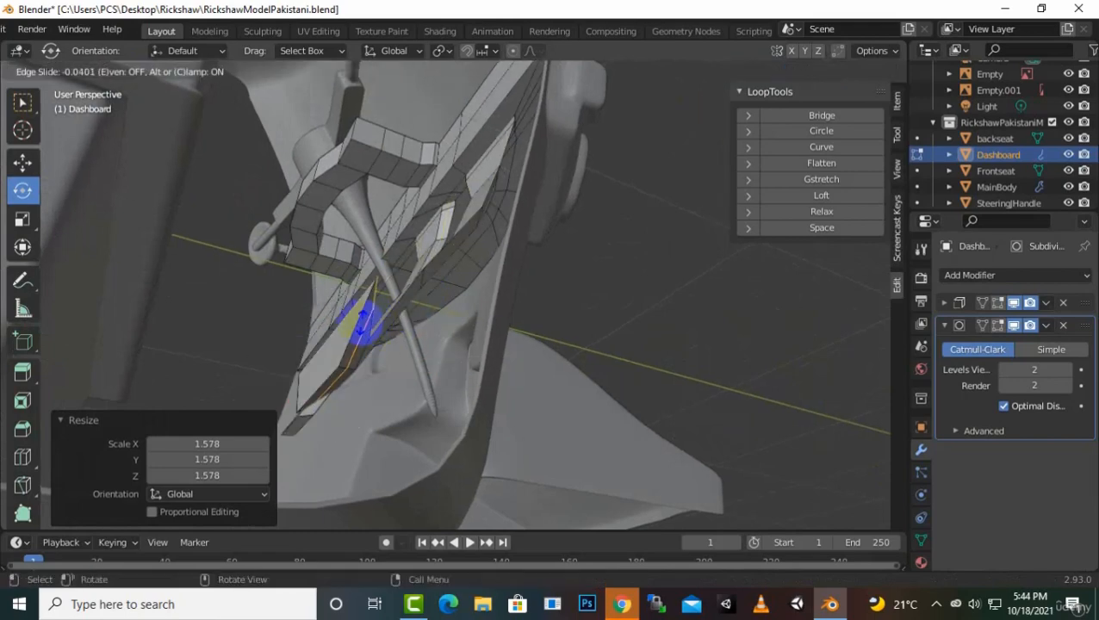
left_click(362, 310)
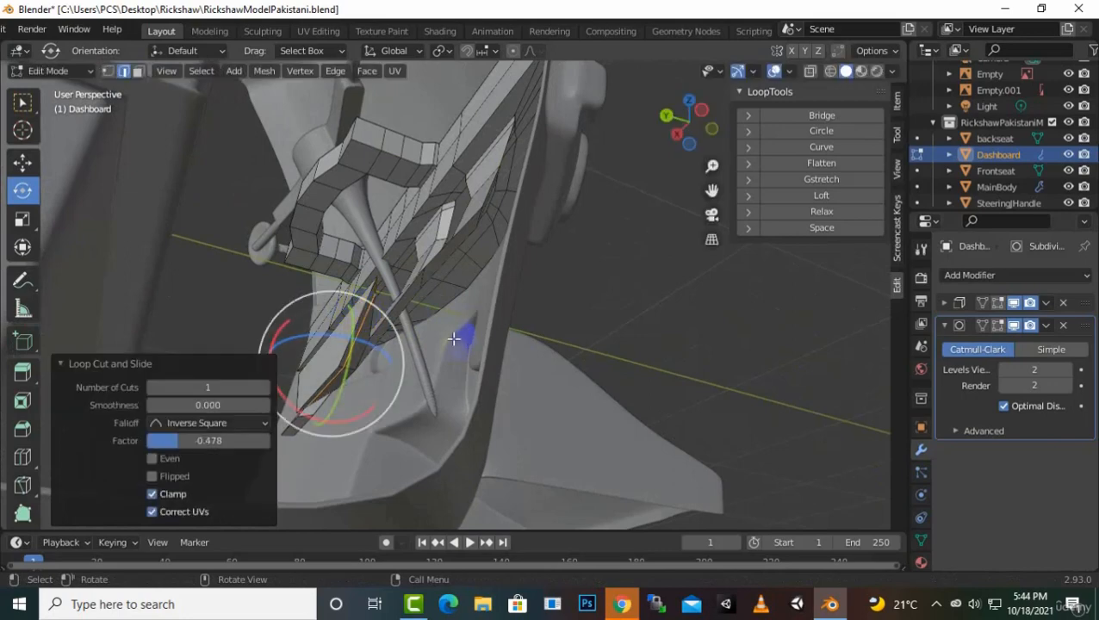
middle_click_drag(466, 330, 483, 358)
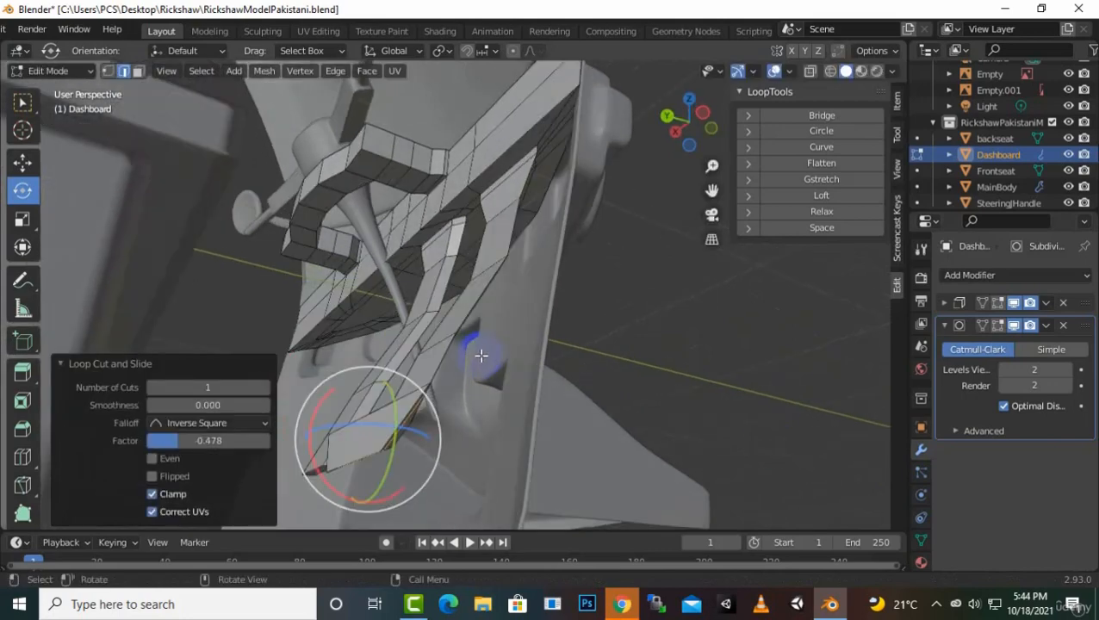
Preview the dashboard's smoothed mesh in Edit Mode and examine the legs in Object Mode
left_click(1000, 329)
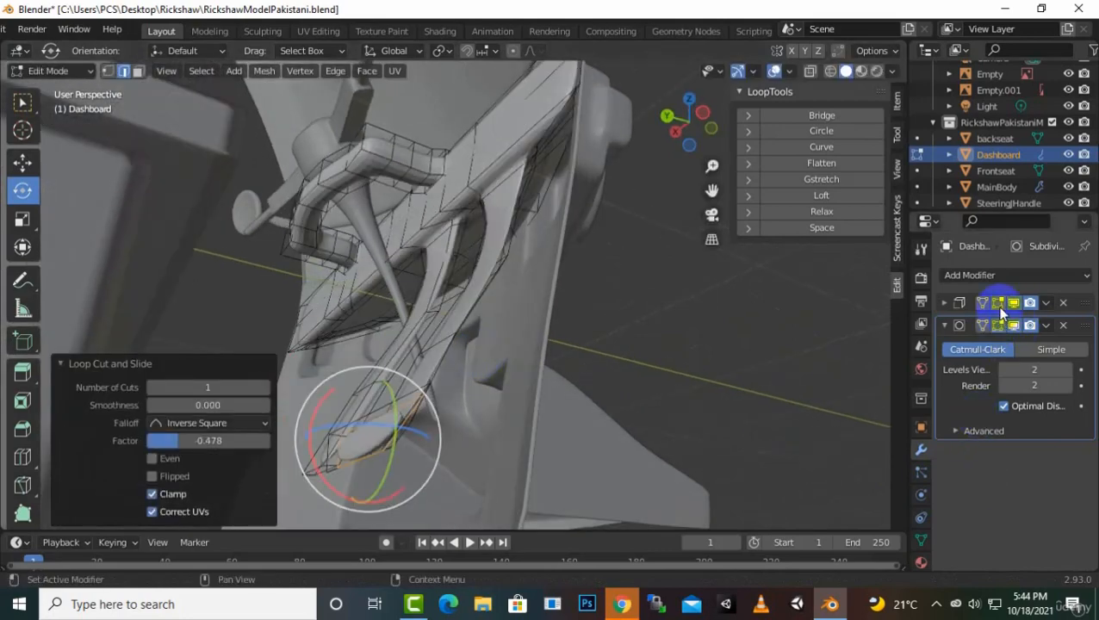
key("Tab")
middle_click_drag(598, 349, 559, 429)
mouse_move(440, 405)
middle_mouse_down()
mouse_move(495, 428)
mouse_move(464, 437)
mouse_move(421, 427)
mouse_move(409, 439)
mouse_move(444, 458)
mouse_move(411, 413)
mouse_move(453, 485)
mouse_move(425, 414)
middle_mouse_up()
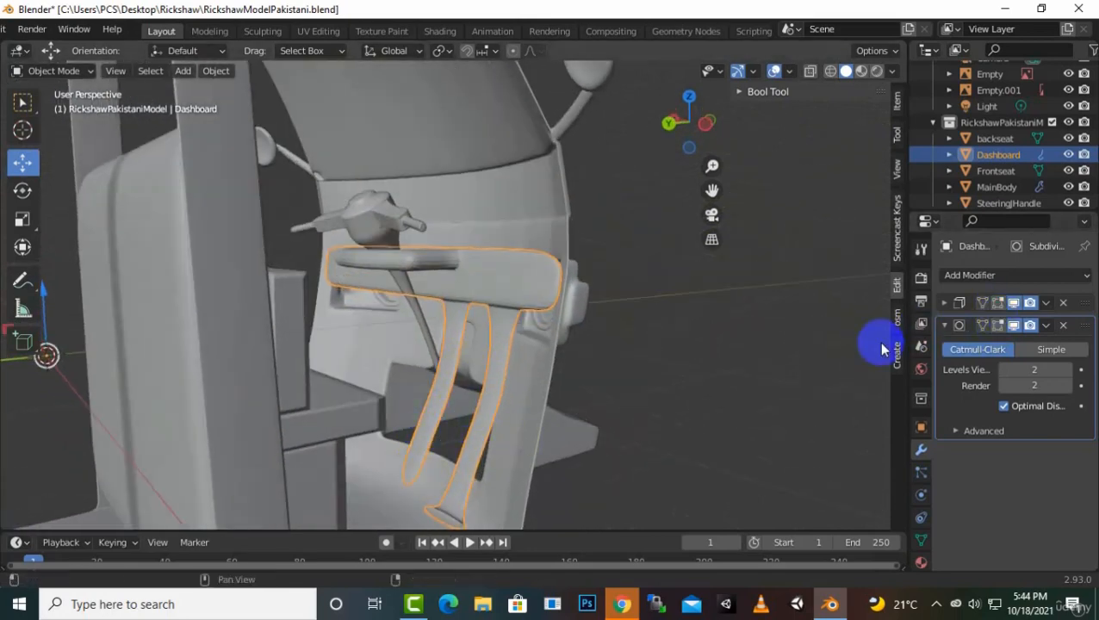
scroll(437, 419, "up", 3)
In Edit Mode, scale the inner leg's bottom face uniformly by 1.27 and stretch it along Y by about 3
key("Tab")
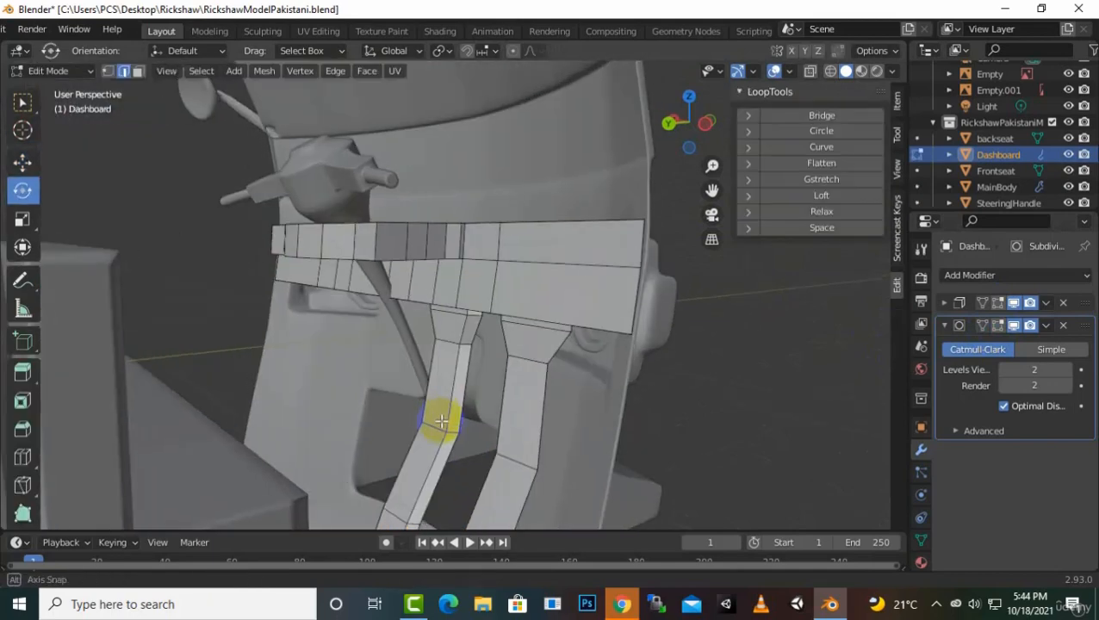
mouse_move(438, 417)
middle_mouse_down()
mouse_move(421, 371)
mouse_move(459, 368)
mouse_move(466, 342)
mouse_move(422, 509)
mouse_move(414, 442)
mouse_move(429, 420)
middle_mouse_up()
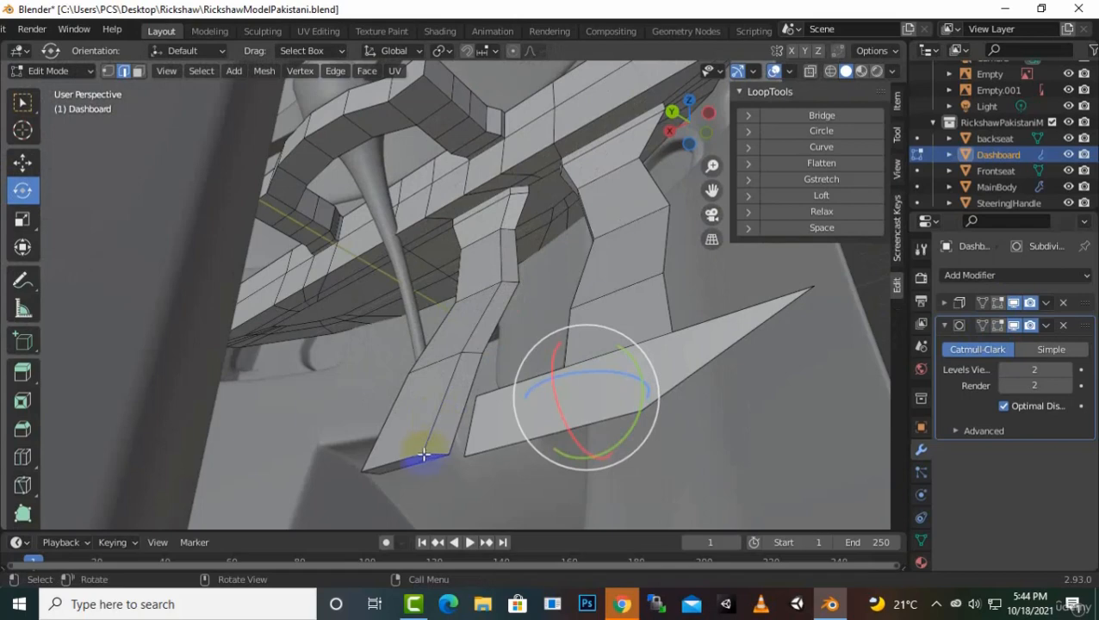
left_click(416, 458, "alt")
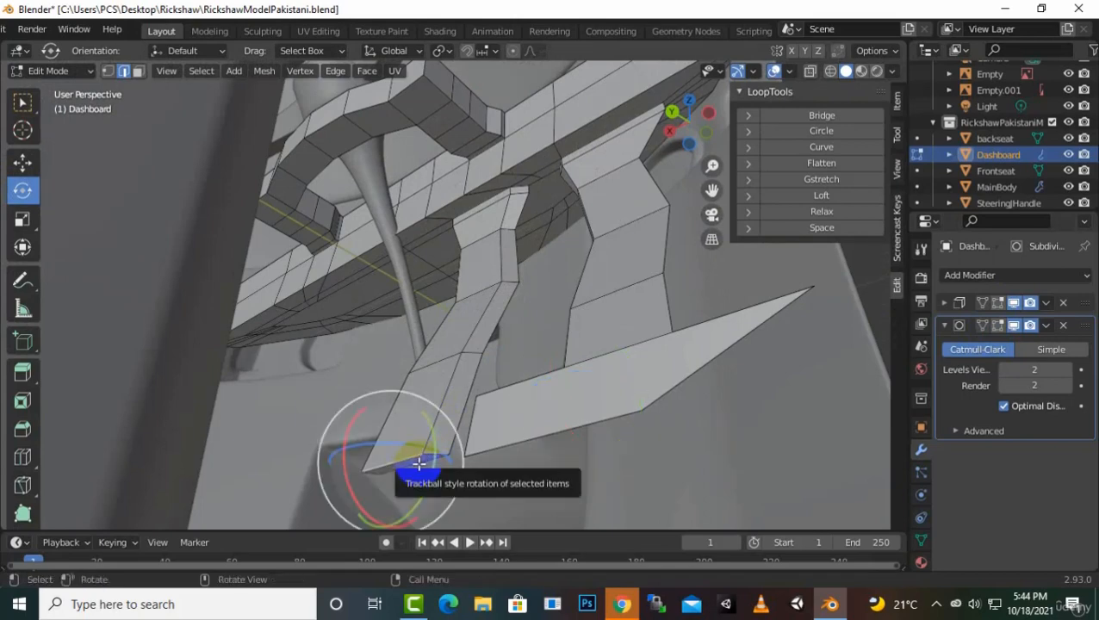
left_click(138, 71)
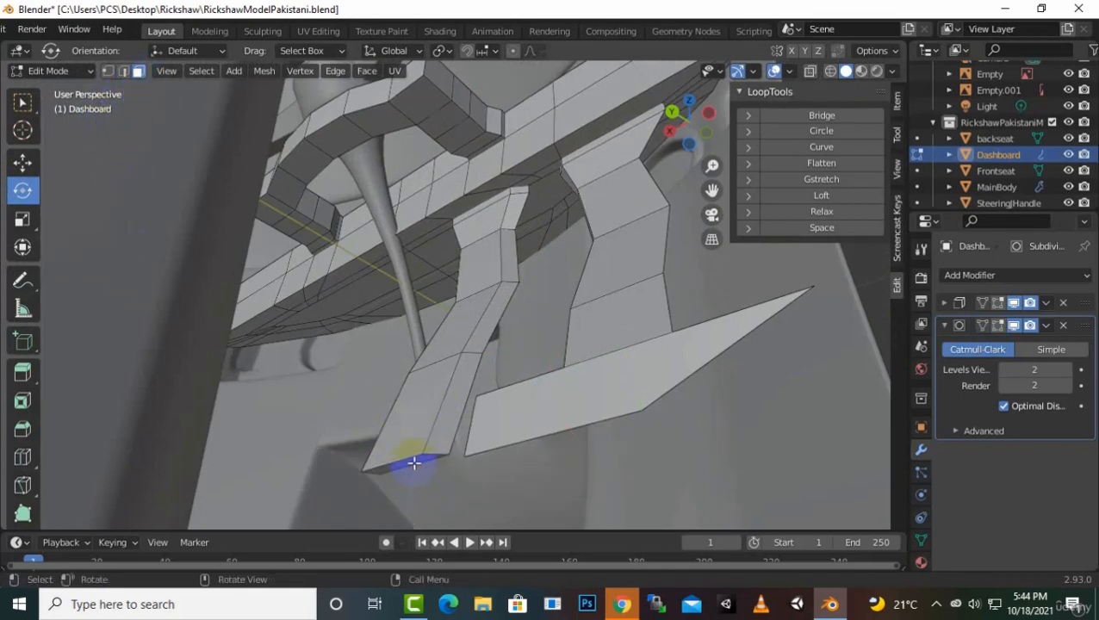
left_click(414, 464)
key("s")
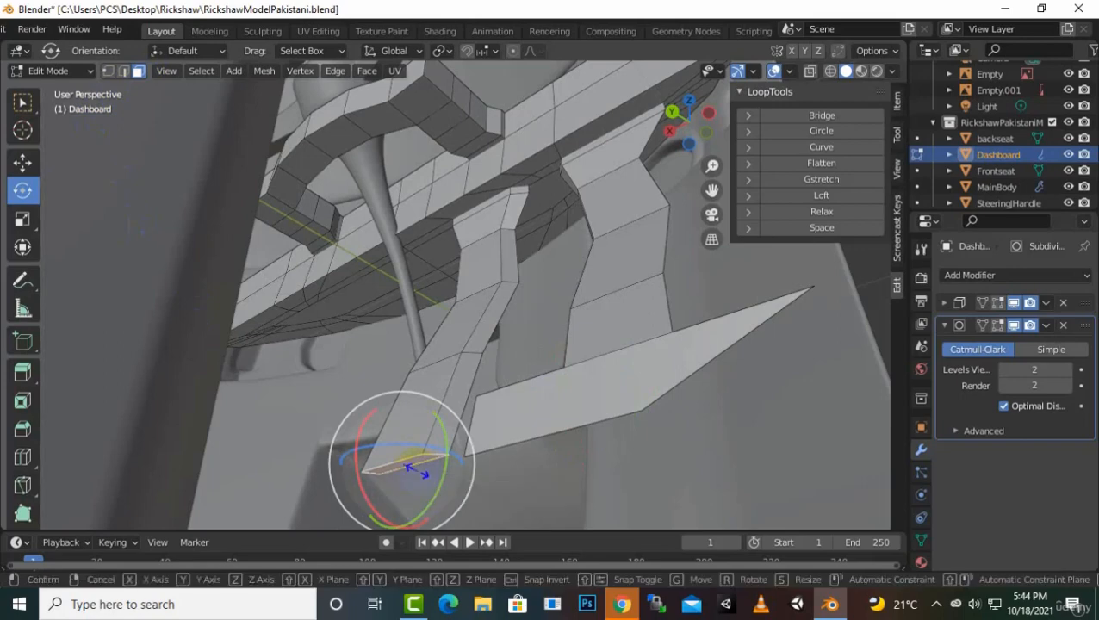
left_click(420, 467)
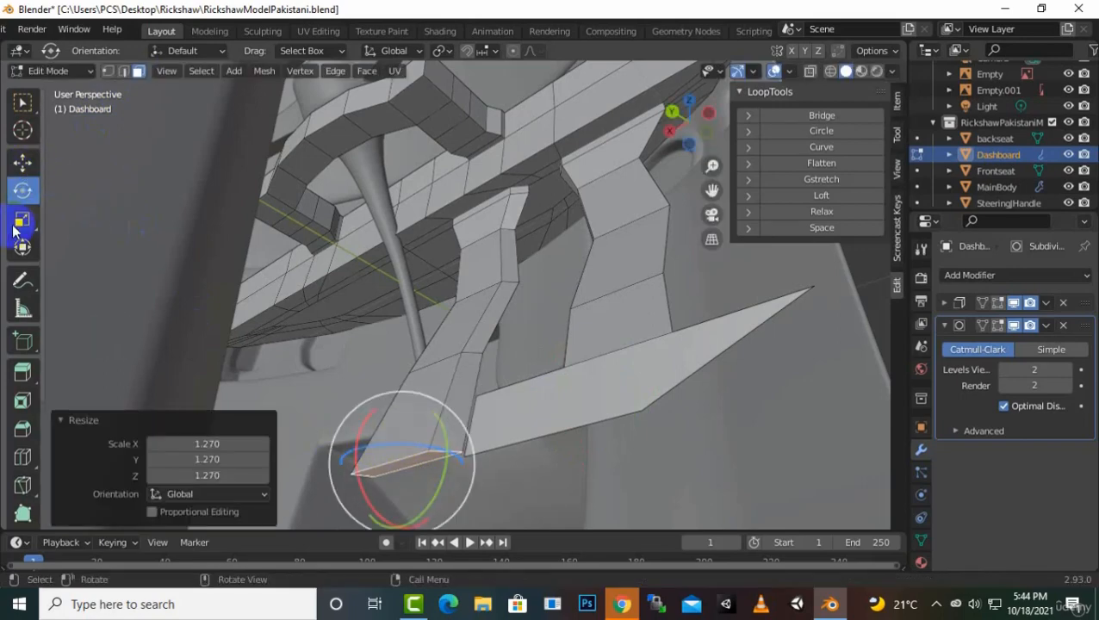
left_click(18, 225)
left_click_drag(362, 449, 274, 399)
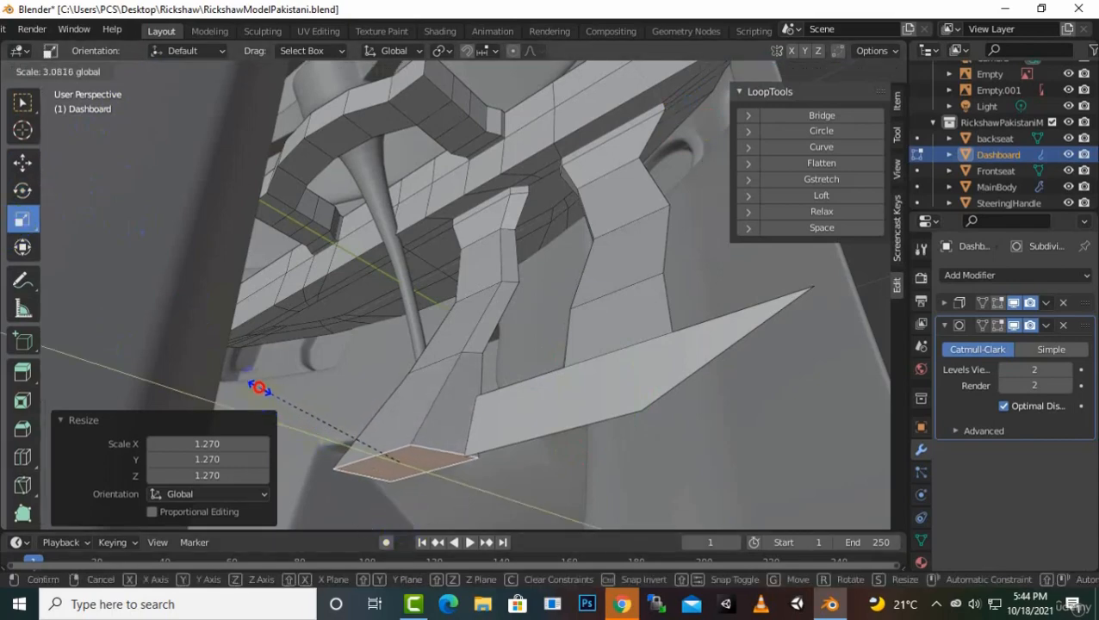
left_click(255, 383)
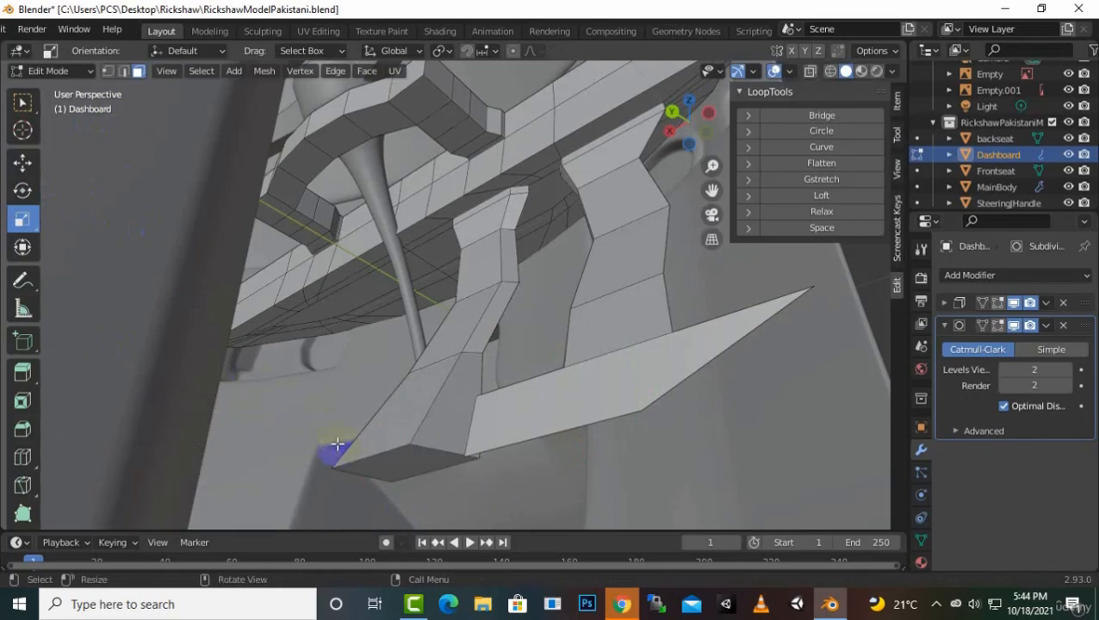
Add a loop cut near the inner leg's bottom at a factor of about -0.87, plus a lengthwise cut at factor 0
left_click(404, 437, "alt")
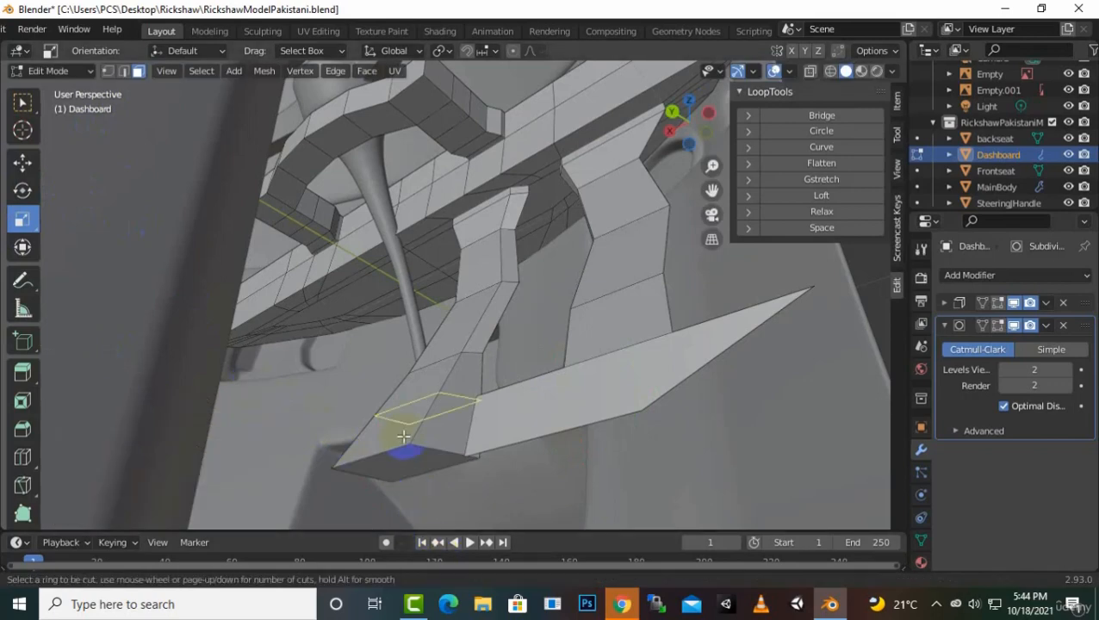
key("g")
key("g")
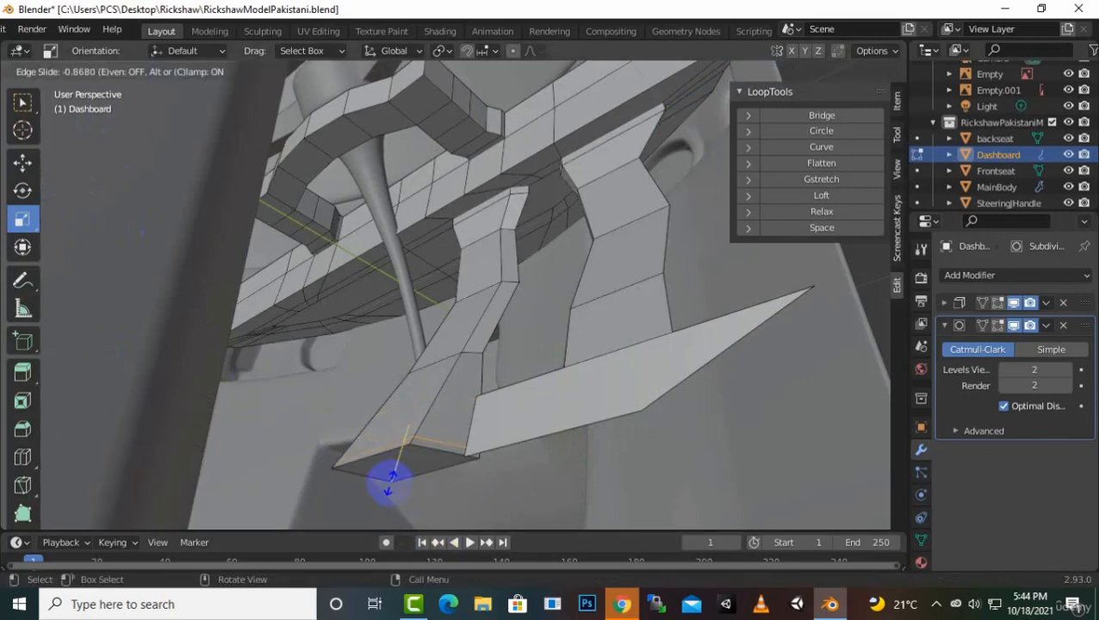
left_click(390, 483)
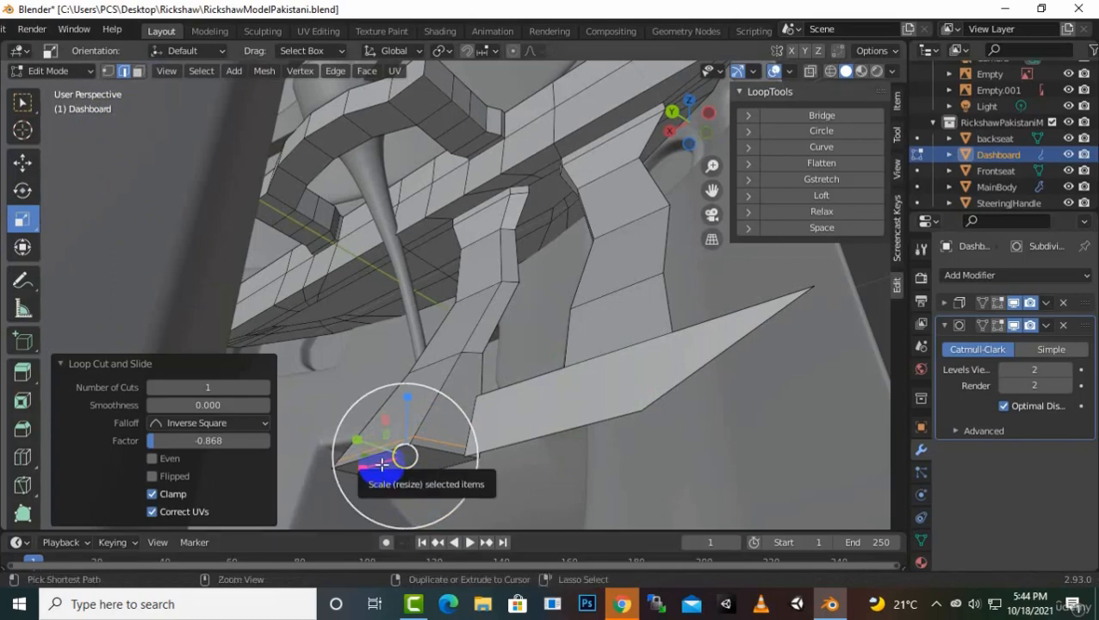
left_click(385, 465, "alt")
right_click(383, 464)
Delete the centre vertex of the inner leg's bottom face to open a hole there
middle_click_drag(482, 449, 487, 463)
middle_click_drag(415, 497, 482, 453)
left_click(106, 71)
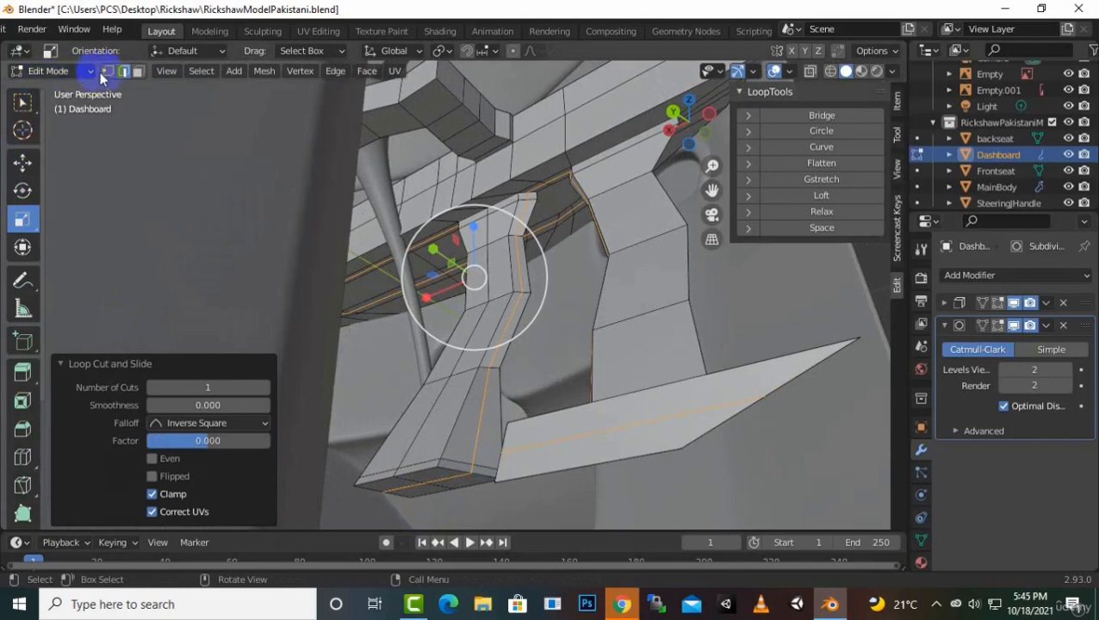
left_click(419, 484)
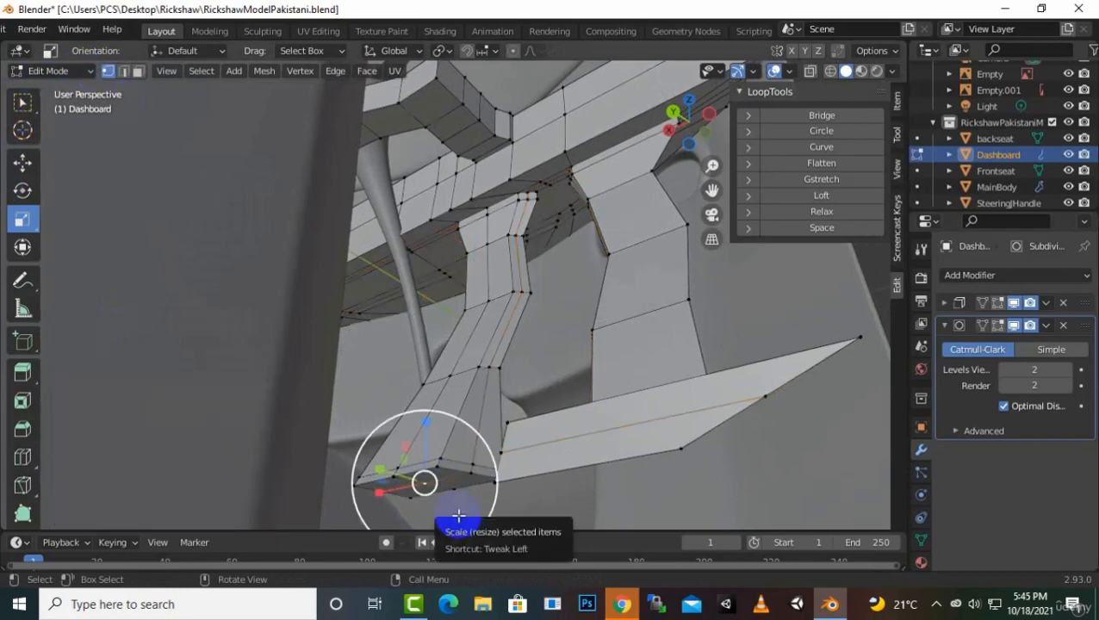
key("x")
left_click(404, 380)
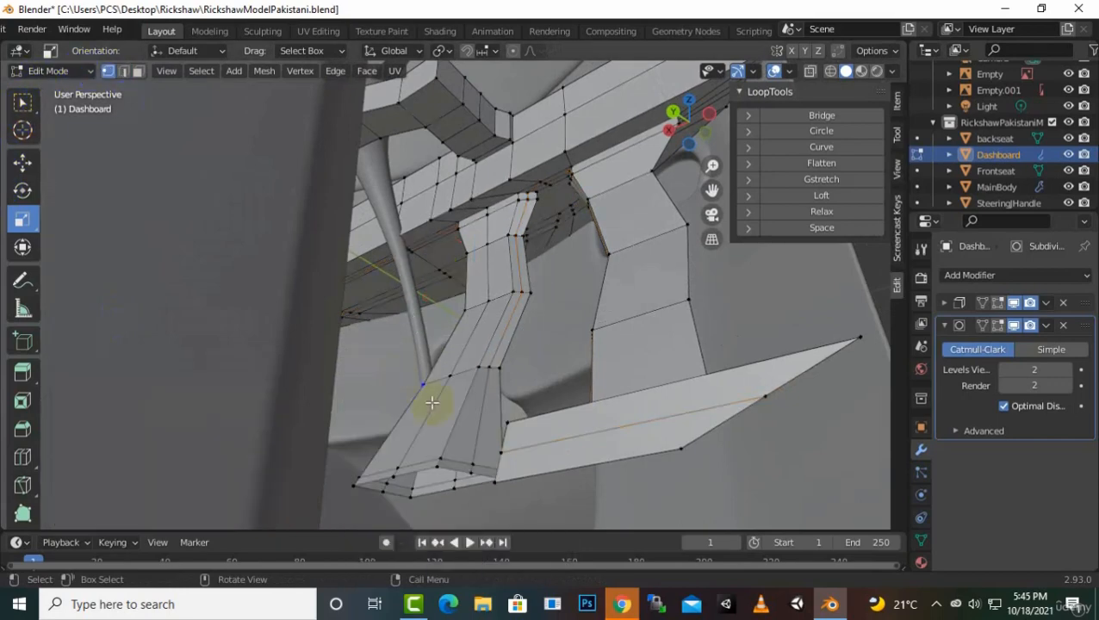
Round the edge loop around the hole under the inner leg with LoopTools Circle and scale it uniformly to 0.776
left_click(461, 473, "alt")
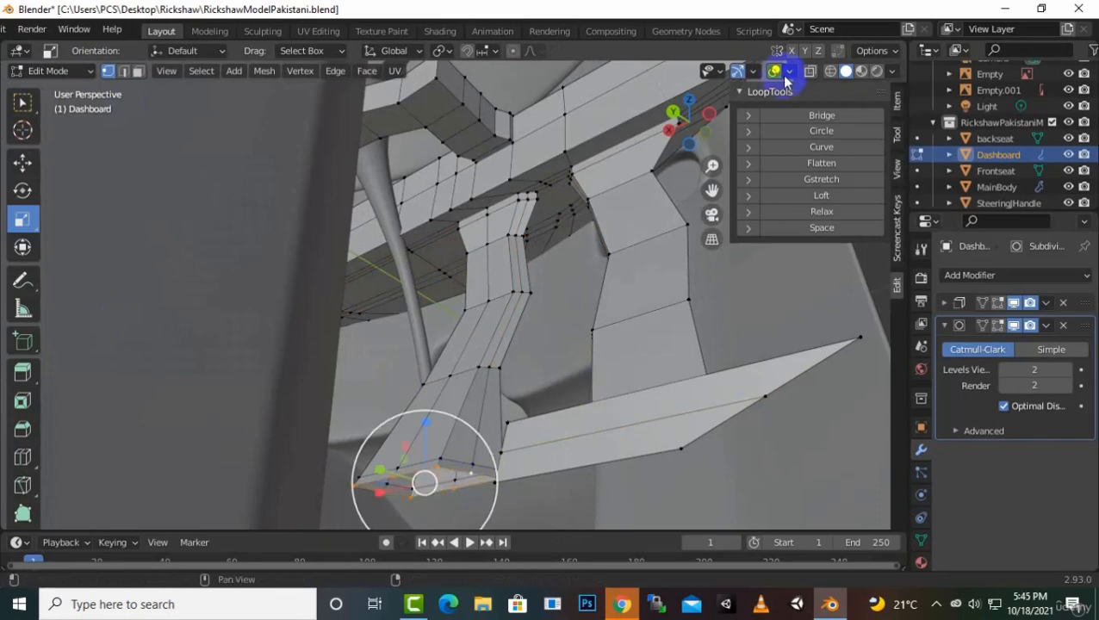
left_click(823, 130)
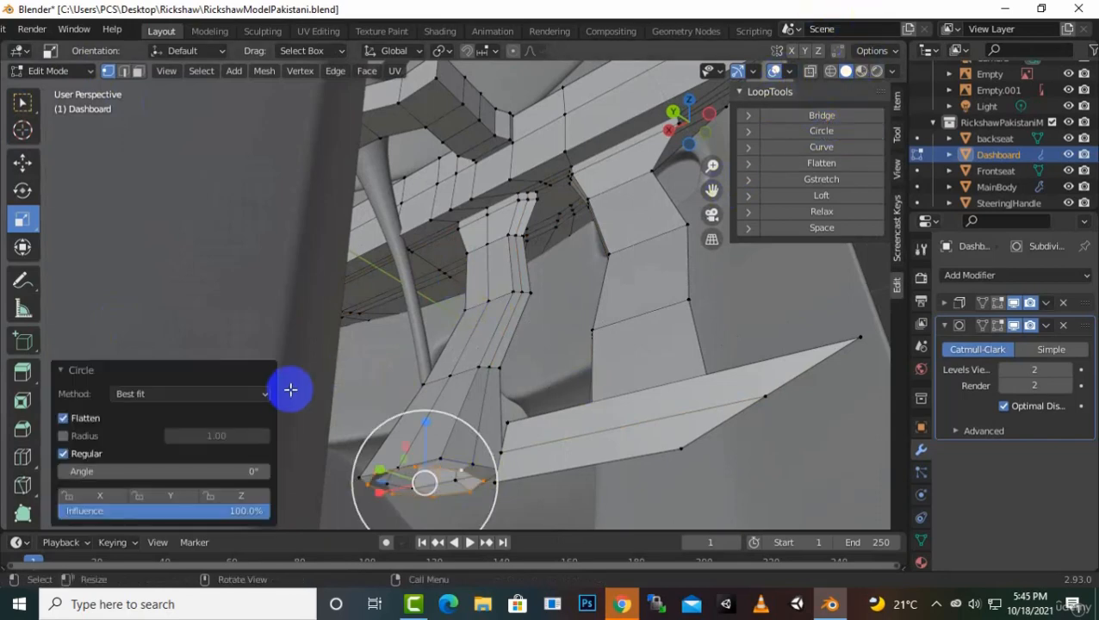
key("s")
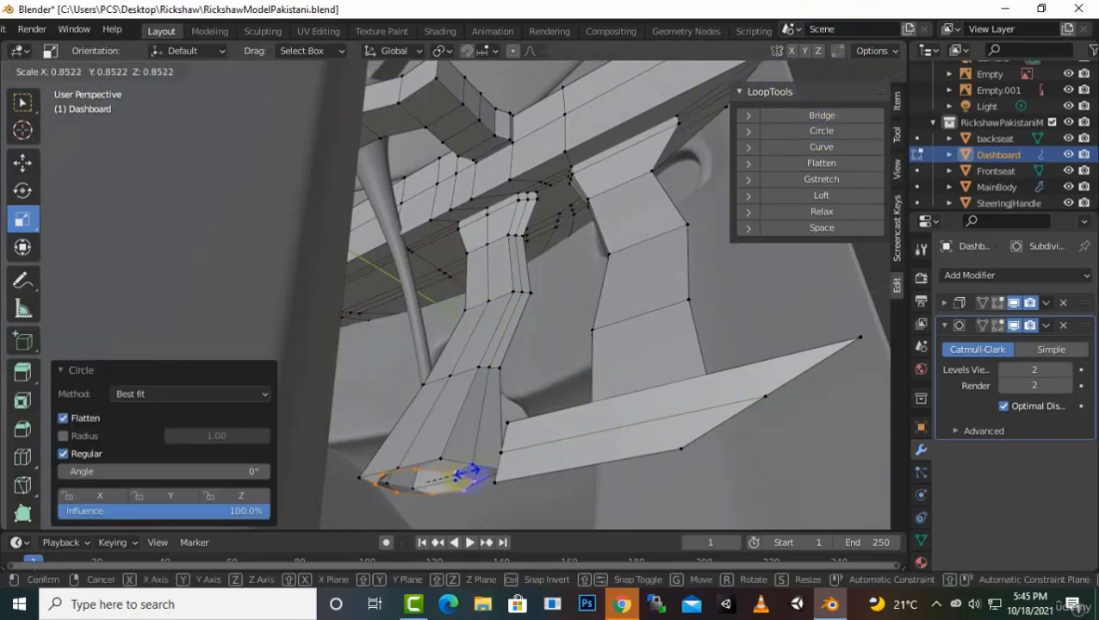
left_click(465, 472)
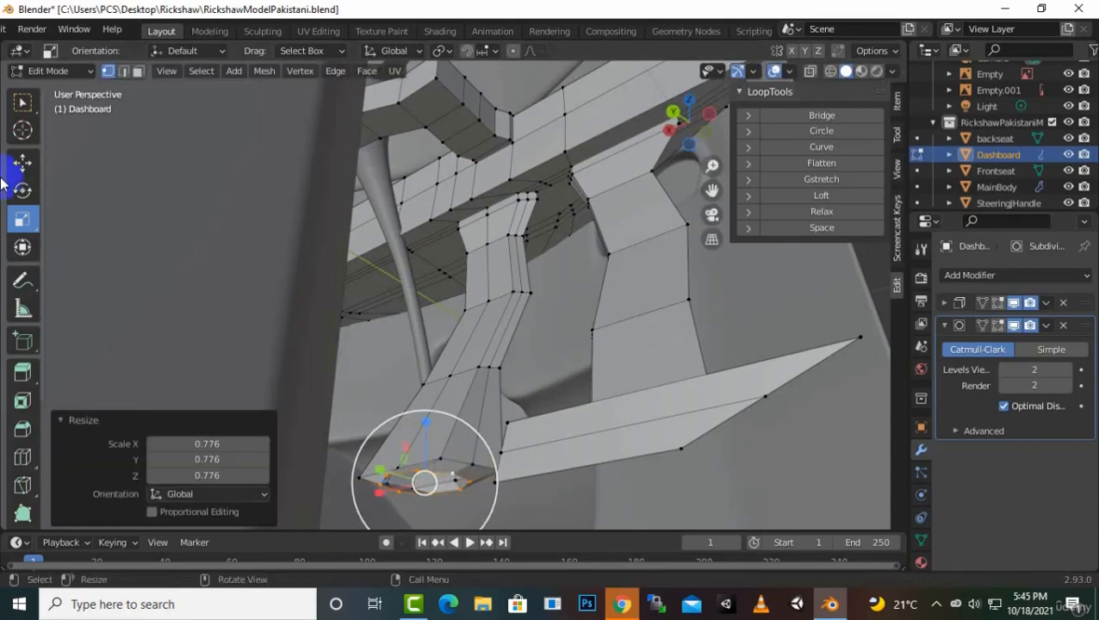
Extrude the inner leg's round rim down about 0.017 m along Z and shift it about 0.012 m along Y
left_click(23, 163)
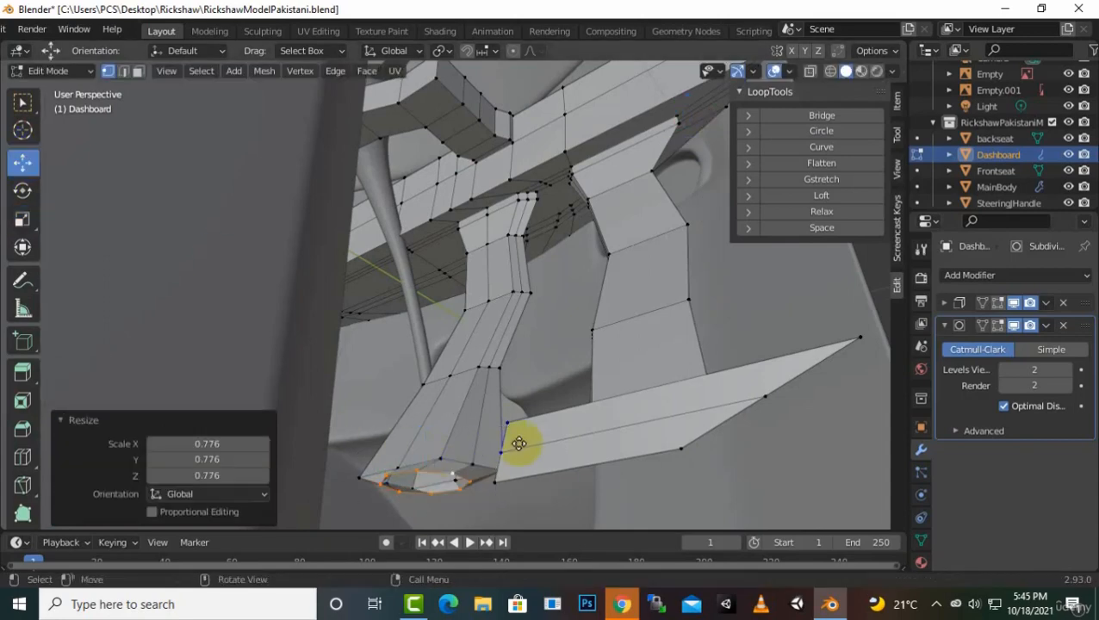
key("g")
key("z")
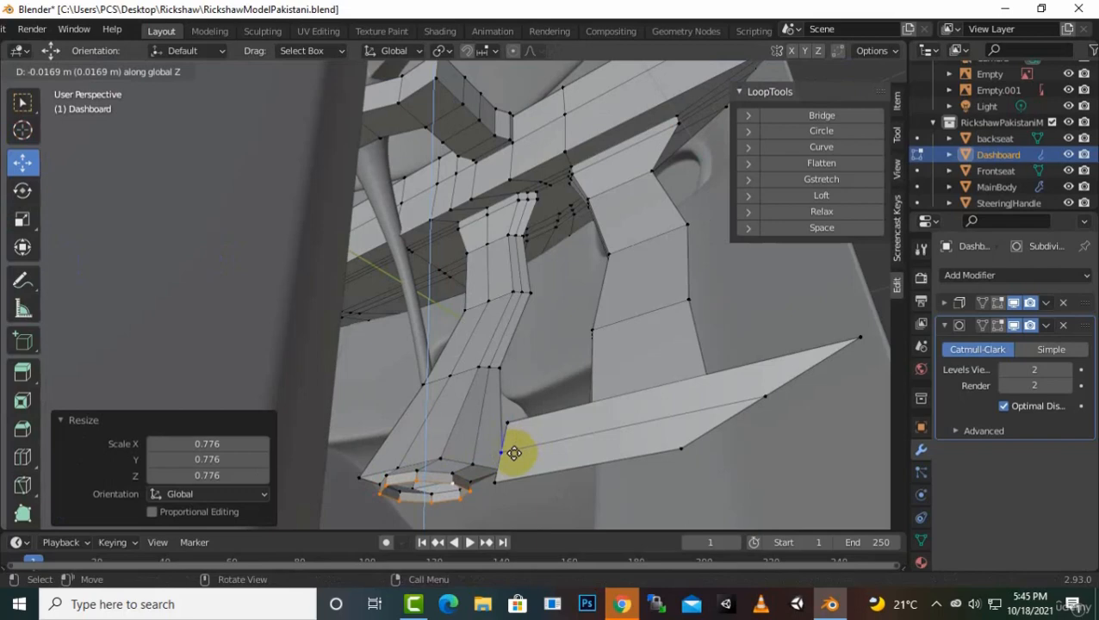
left_click(514, 453)
left_click_drag(424, 491, 377, 473)
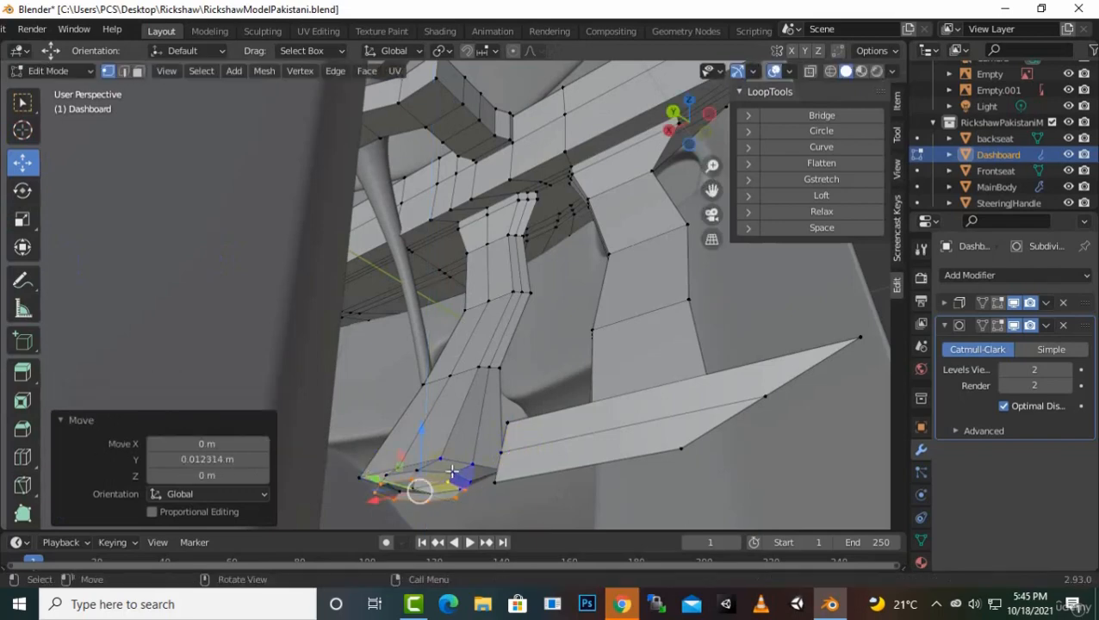
Extrude the inner foot's rim down about 0.027 m, shift it about 0.017 m along Y, and narrow its end to about 0.42
left_click_drag(452, 471, 451, 472)
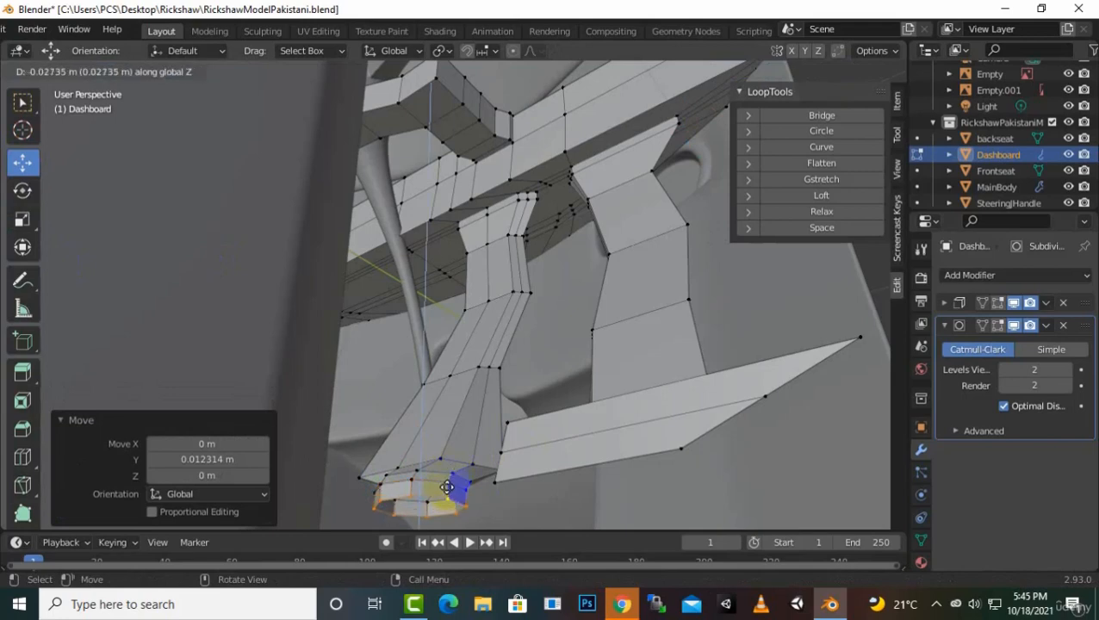
left_click(449, 490)
left_click_drag(389, 498, 368, 489)
key("s")
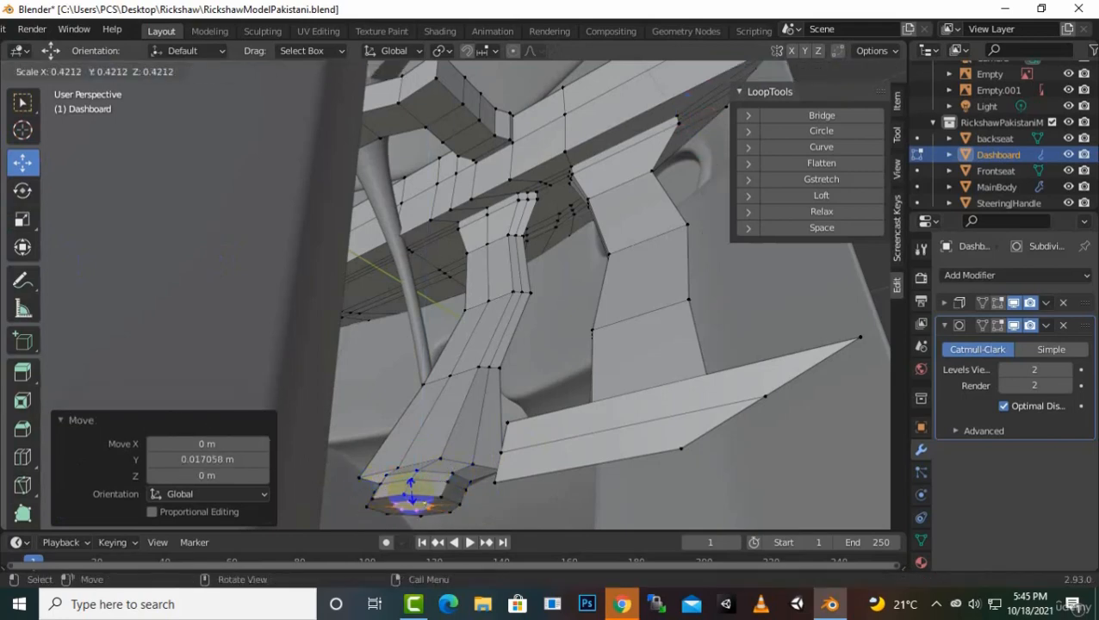
left_click(407, 492)
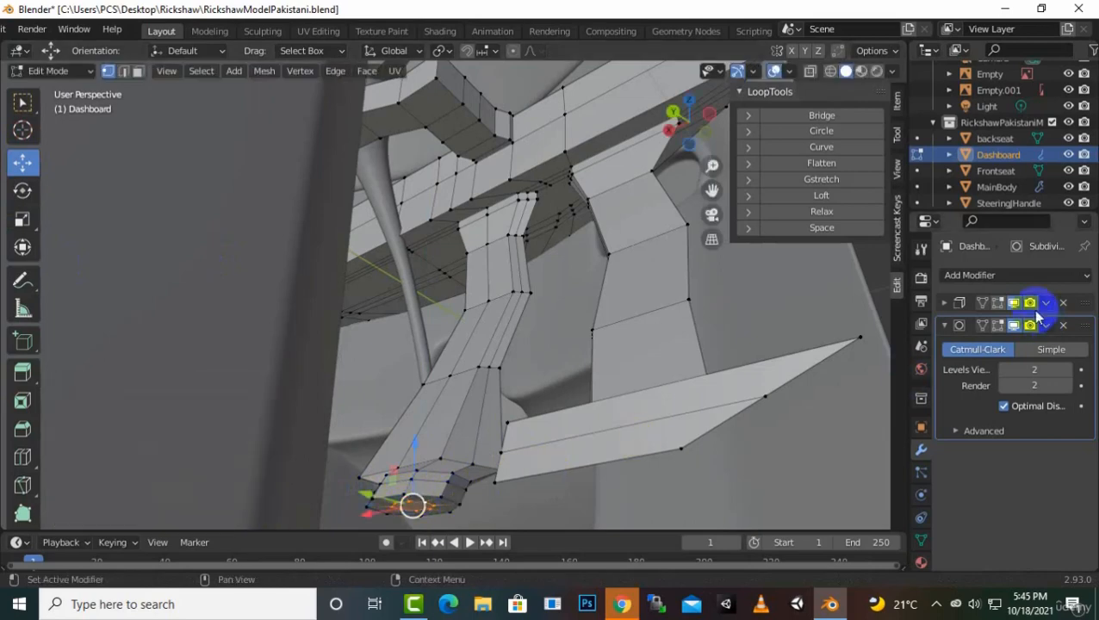
Preview the Subdivision smoothing in Edit Mode and examine both leg ends from several angles
left_click(998, 326)
middle_click_drag(474, 349, 478, 429)
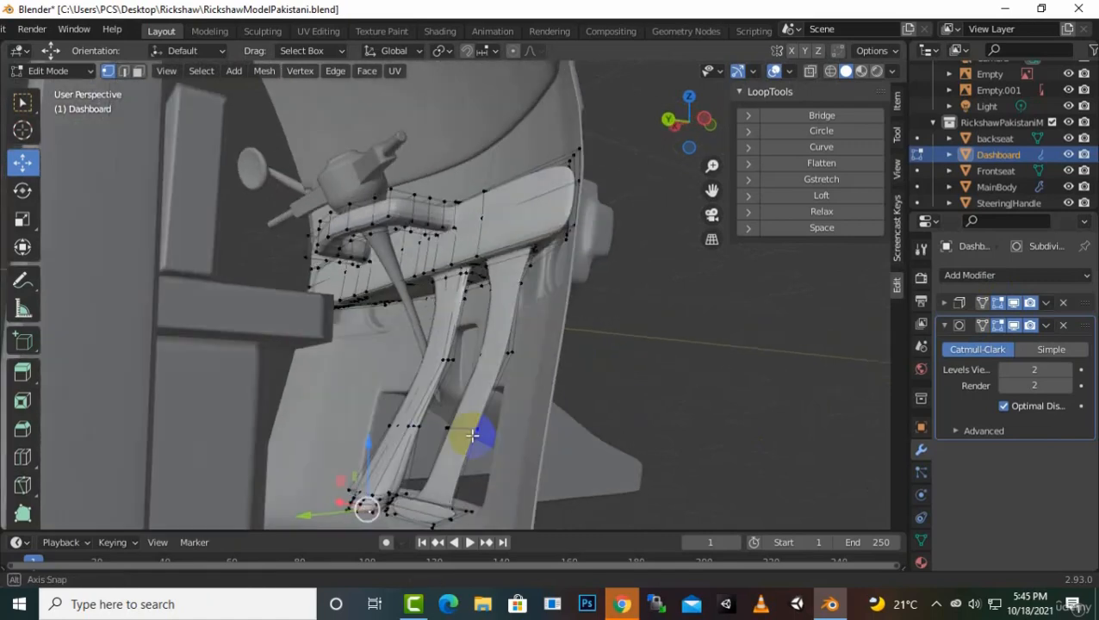
middle_click_drag(398, 494, 540, 469)
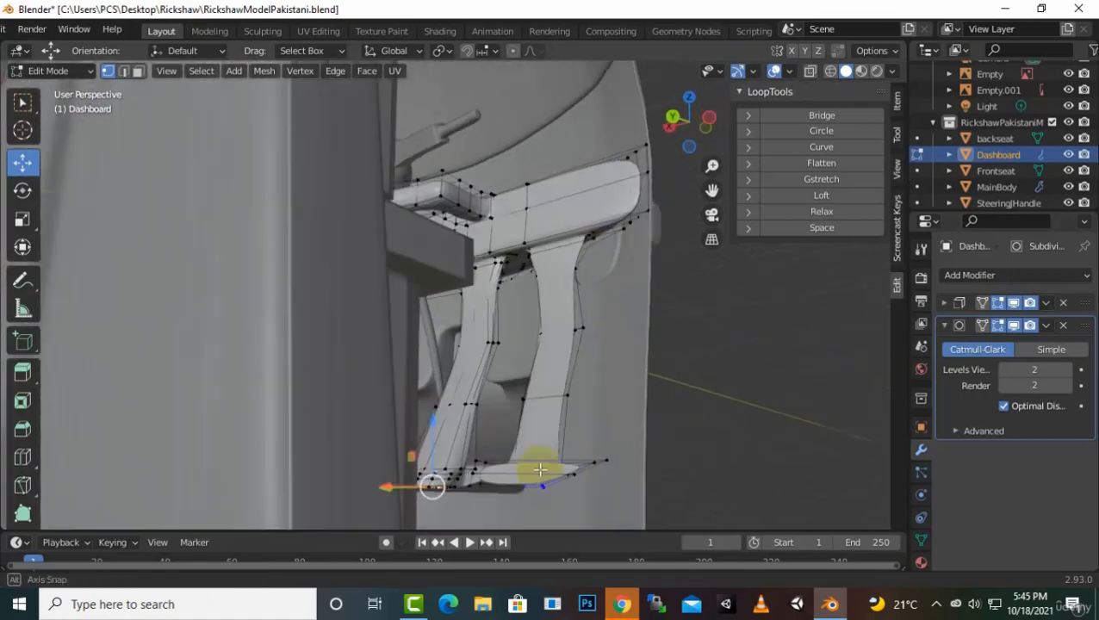
left_click(998, 325)
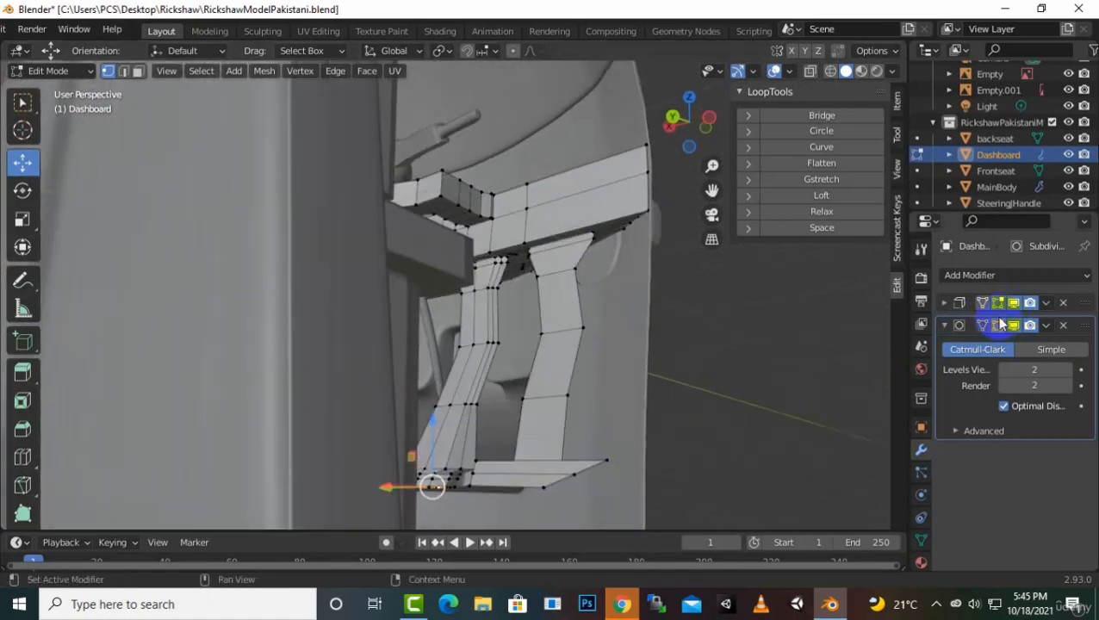
Add a lengthwise loop cut through the middle of the outer leg and its flared plate at factor 0
key("ctrl+r")
left_click(519, 473)
right_click(520, 473)
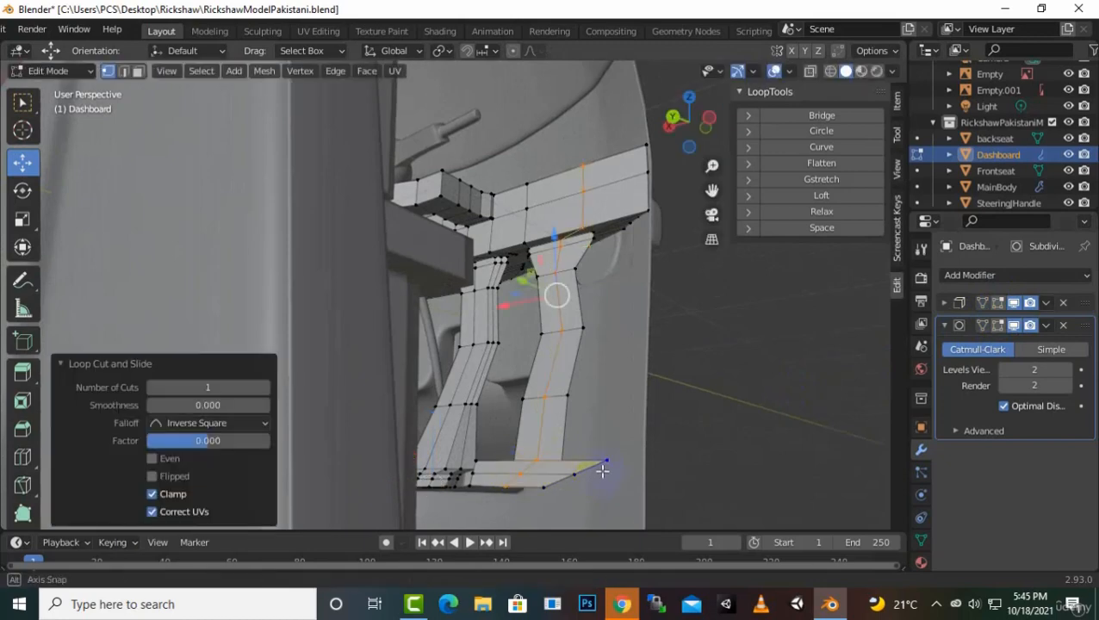
middle_click_drag(602, 470, 605, 465)
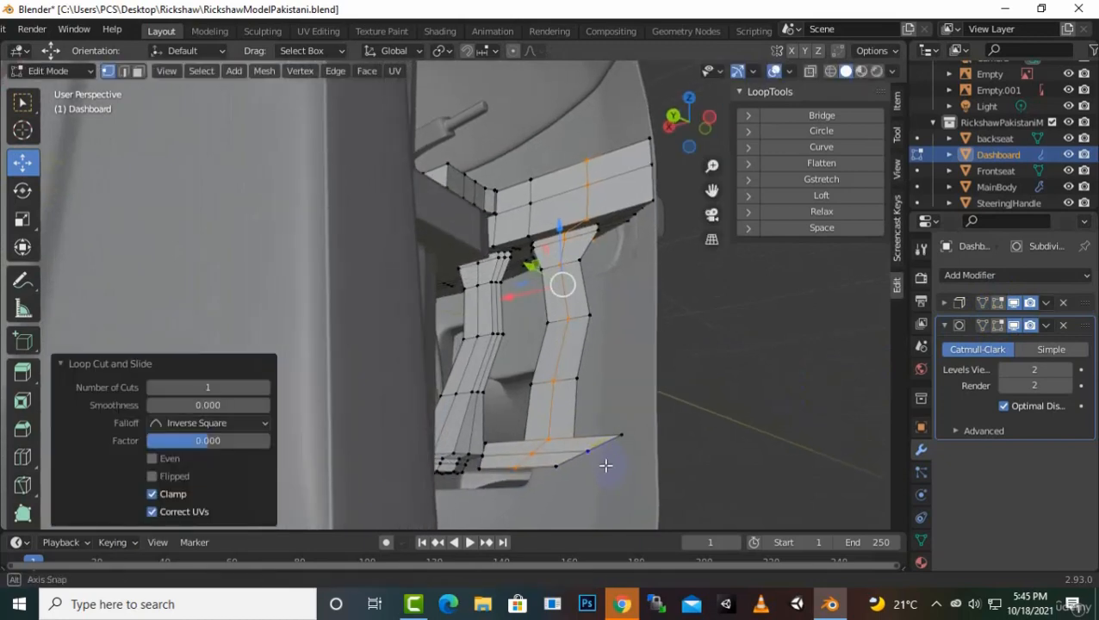
Push the flared plate's new middle vertices outward to form points and move its front corner vertex about -0.039 m along X
left_click(546, 440)
left_click_drag(549, 378, 547, 366)
left_click(516, 468)
left_click_drag(514, 411, 519, 480)
left_click(557, 466)
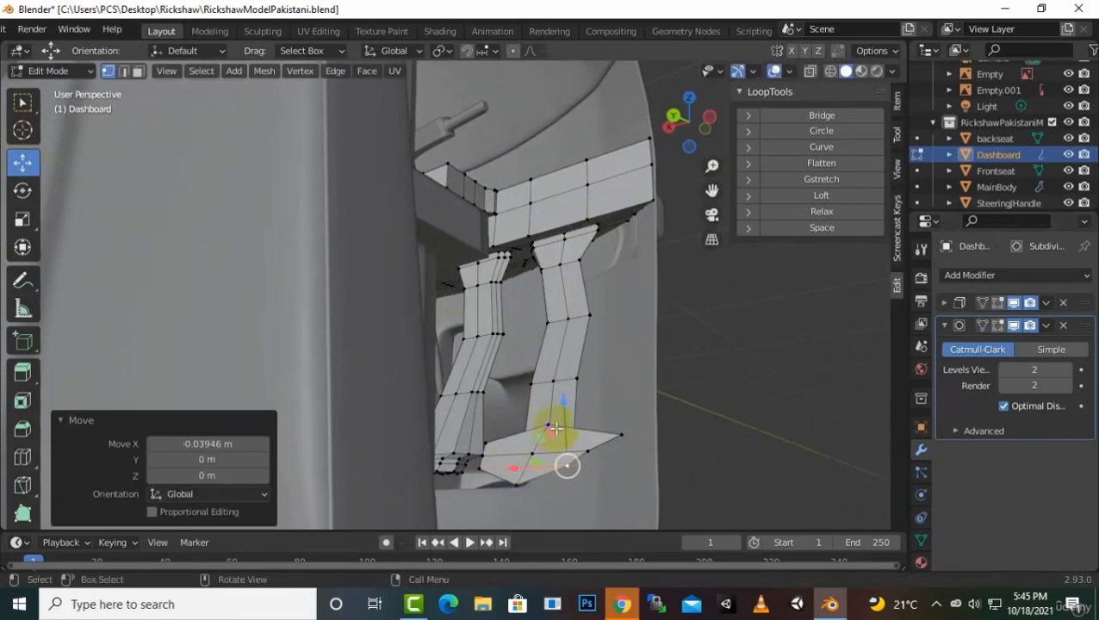
left_click_drag(564, 417, 568, 433)
Move the middle vertex of the flared plate's outer end outward along X
middle_click_drag(650, 469, 607, 442)
left_click(608, 442)
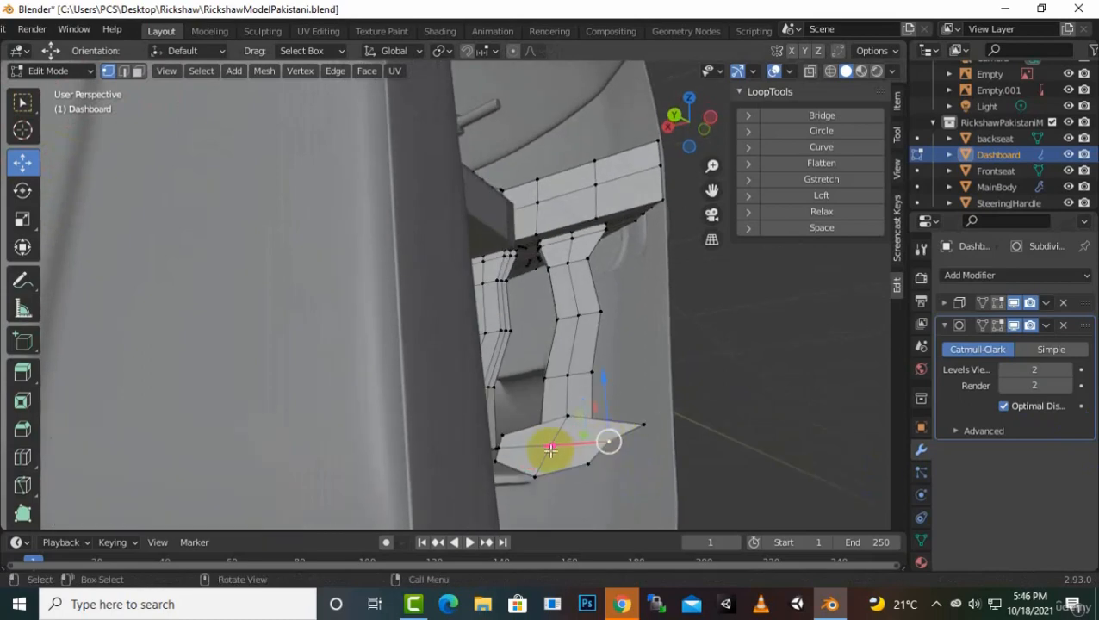
left_click_drag(552, 448, 566, 454)
left_click(564, 452)
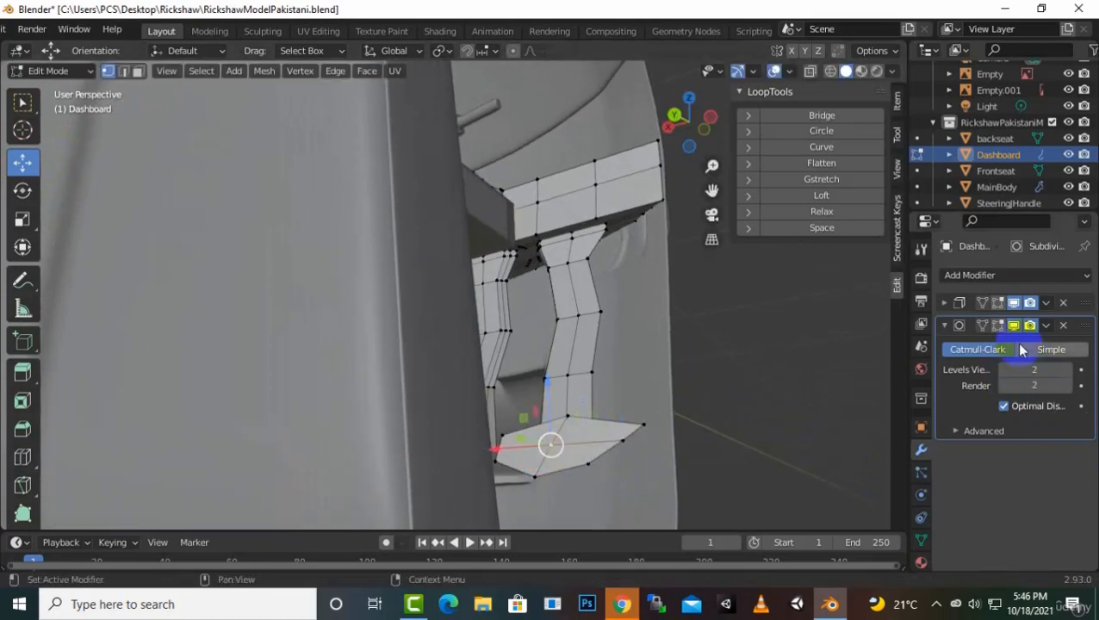
Preview the smoothed flared plate in Edit Mode and check the legs from the side
left_click(998, 326)
middle_click_drag(595, 420, 694, 439)
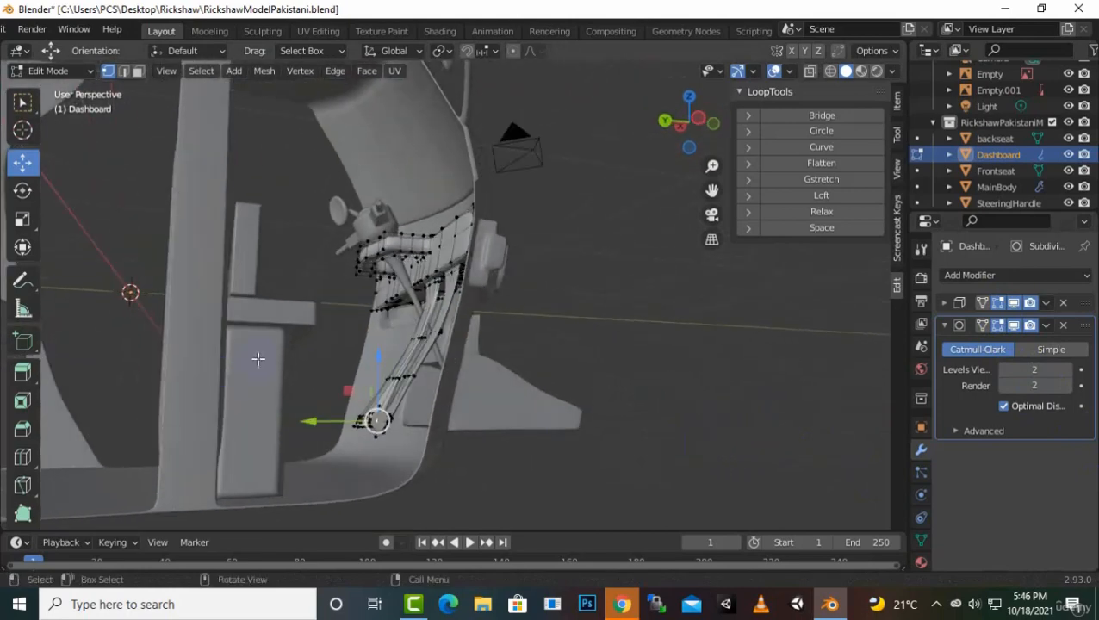
left_click(996, 326)
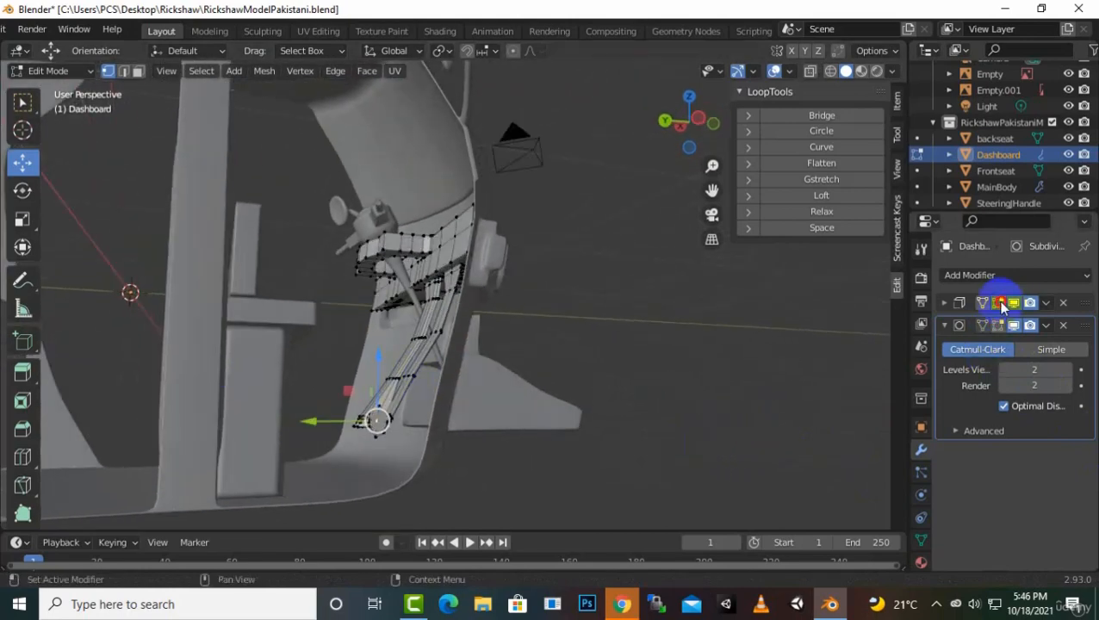
In edge selection, select the edge loops across the middle of both legs and move them about -0.088 m along Y
left_click(124, 70)
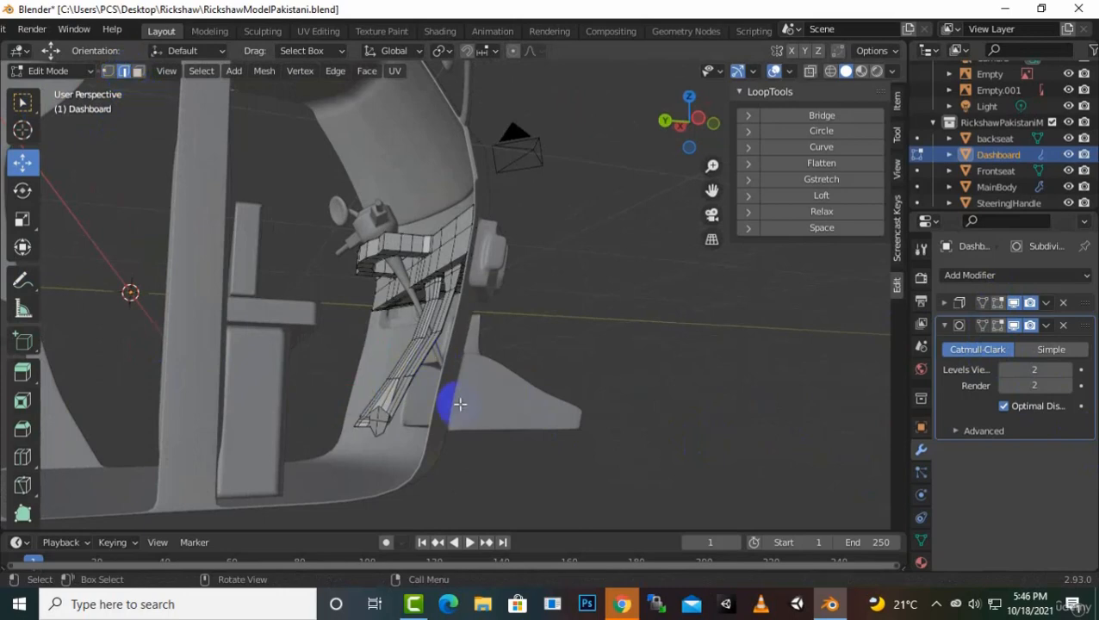
middle_click_drag(460, 404, 459, 439)
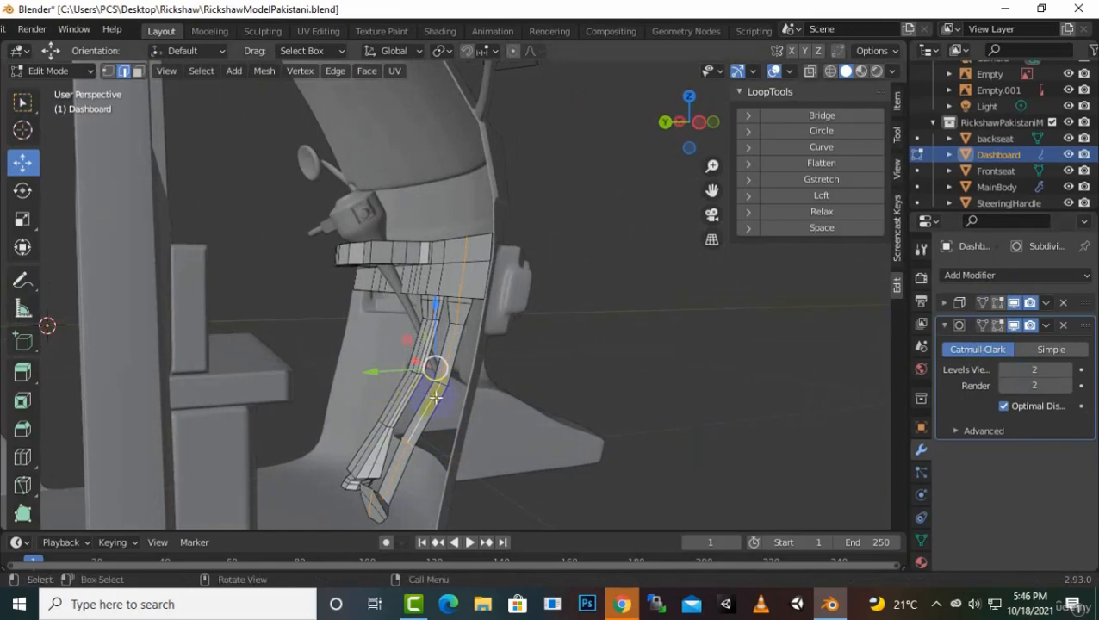
left_click(443, 400, "alt")
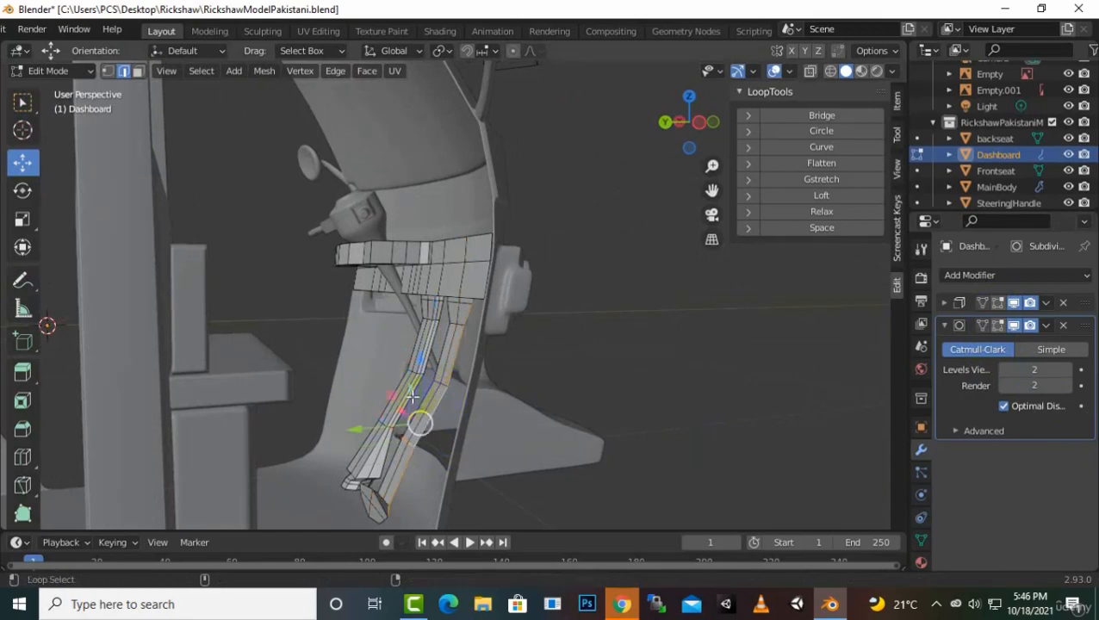
left_click(439, 394, "alt")
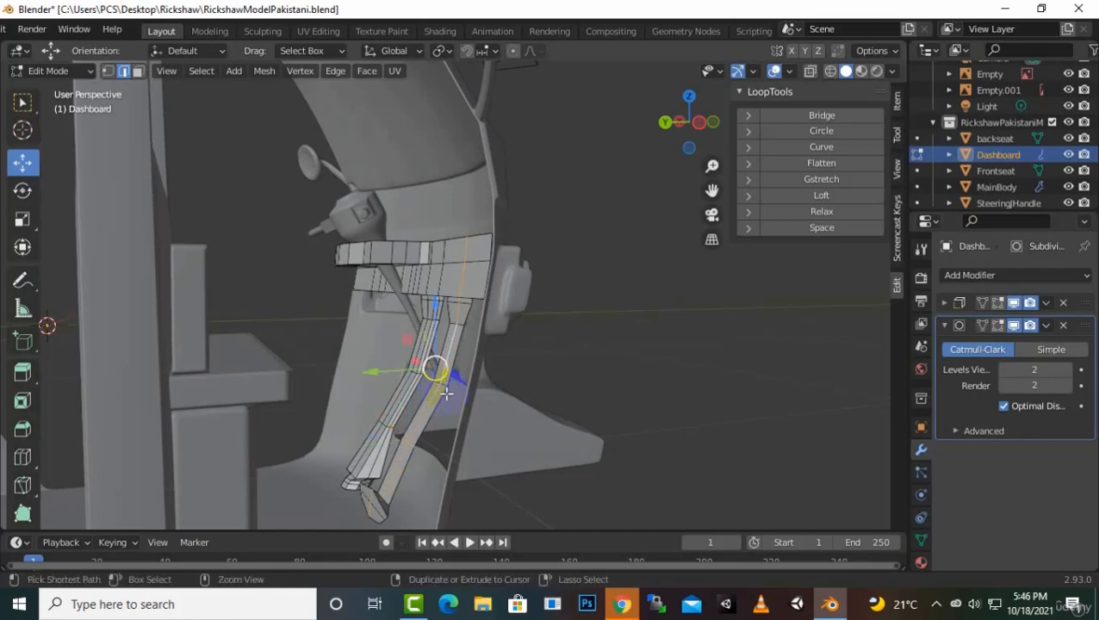
scroll(443, 398, "up", 3)
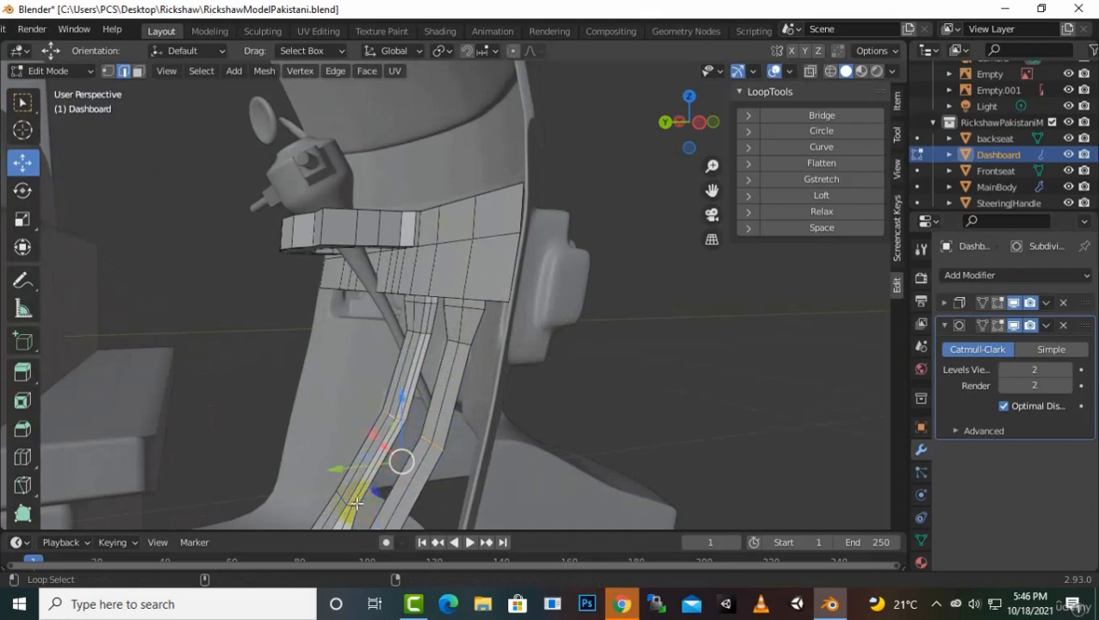
left_click(381, 509, "alt")
middle_click_drag(389, 501, 379, 458)
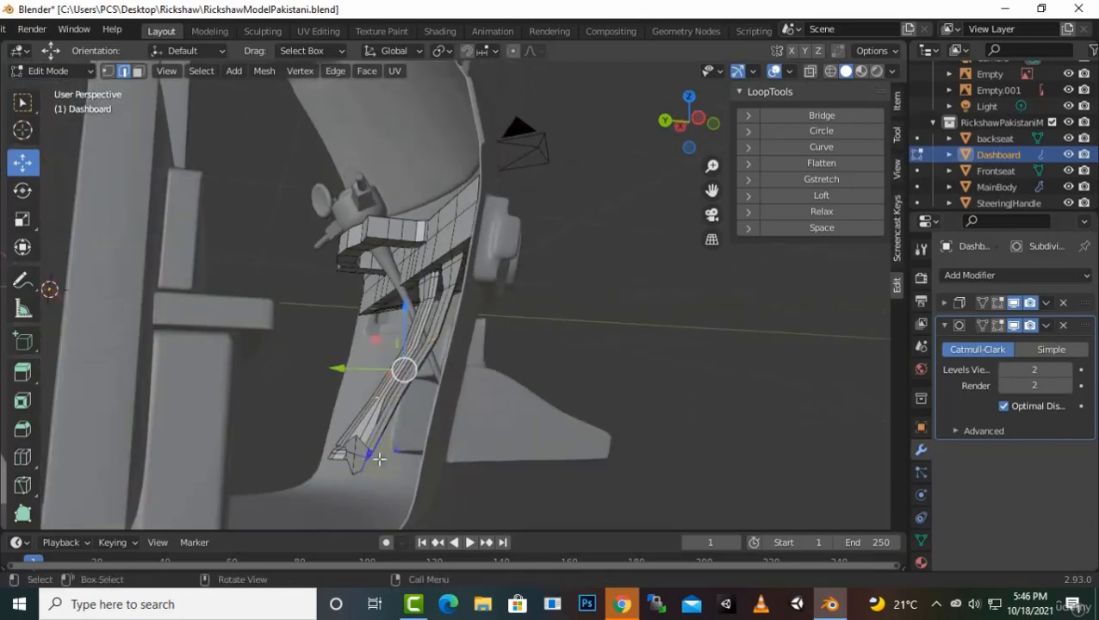
mouse_move(344, 387)
left_mouse_down()
mouse_move(346, 370)
mouse_move(359, 377)
left_mouse_up()
Move the lower edge loops of both legs toward the cabin front along Y to lower the legs' bend
middle_click_drag(442, 399, 483, 463)
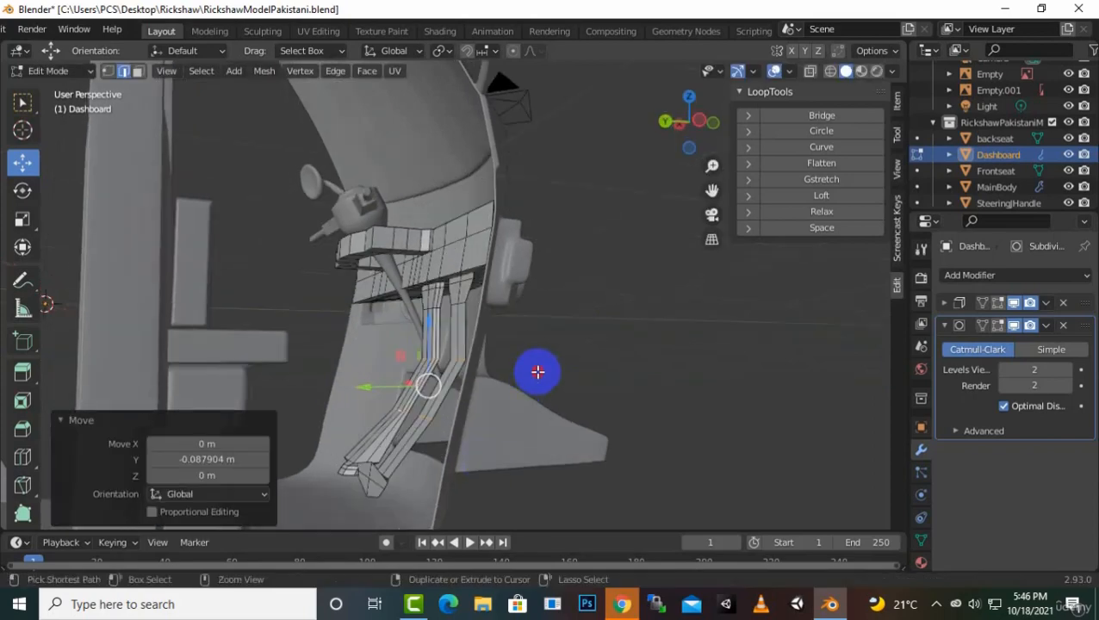
left_click_drag(537, 371, 405, 342)
left_click(489, 392)
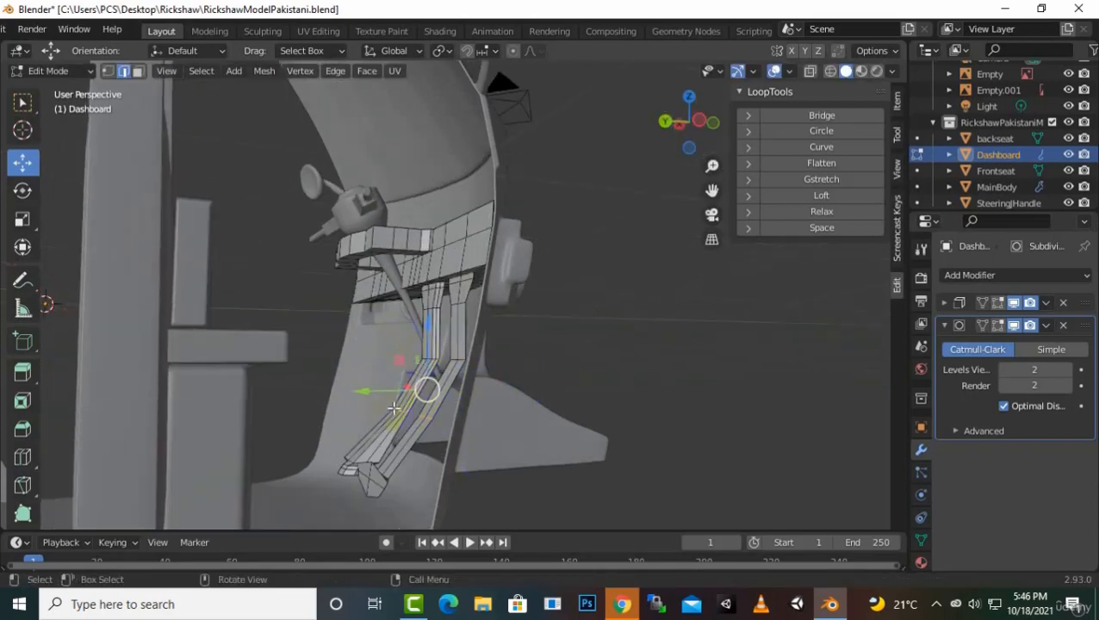
left_click_drag(367, 392, 402, 390)
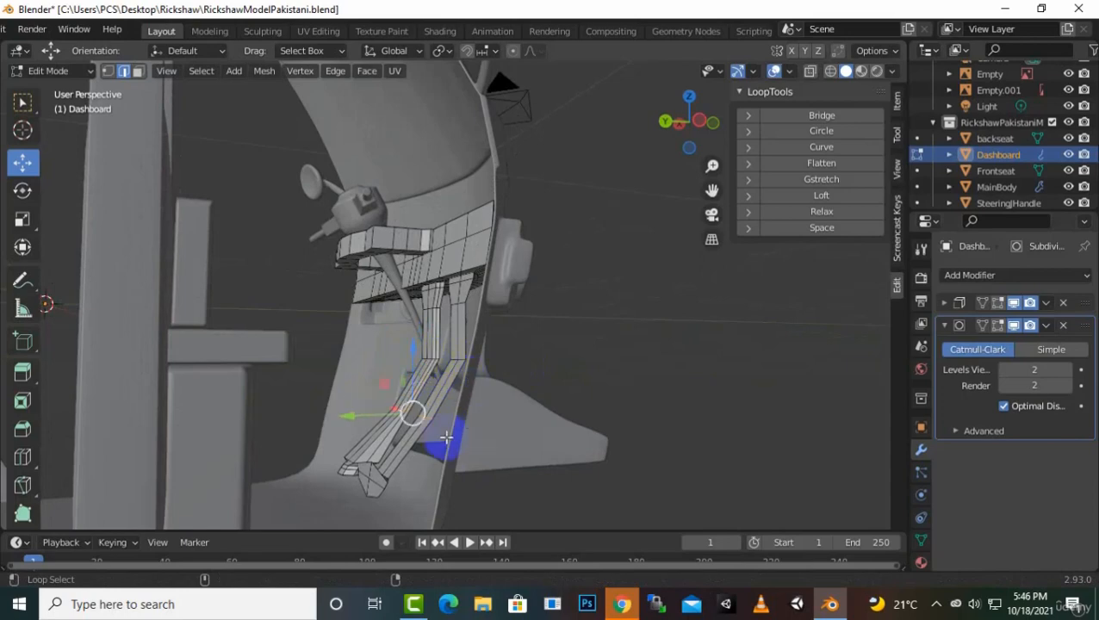
left_click_drag(349, 414, 375, 418)
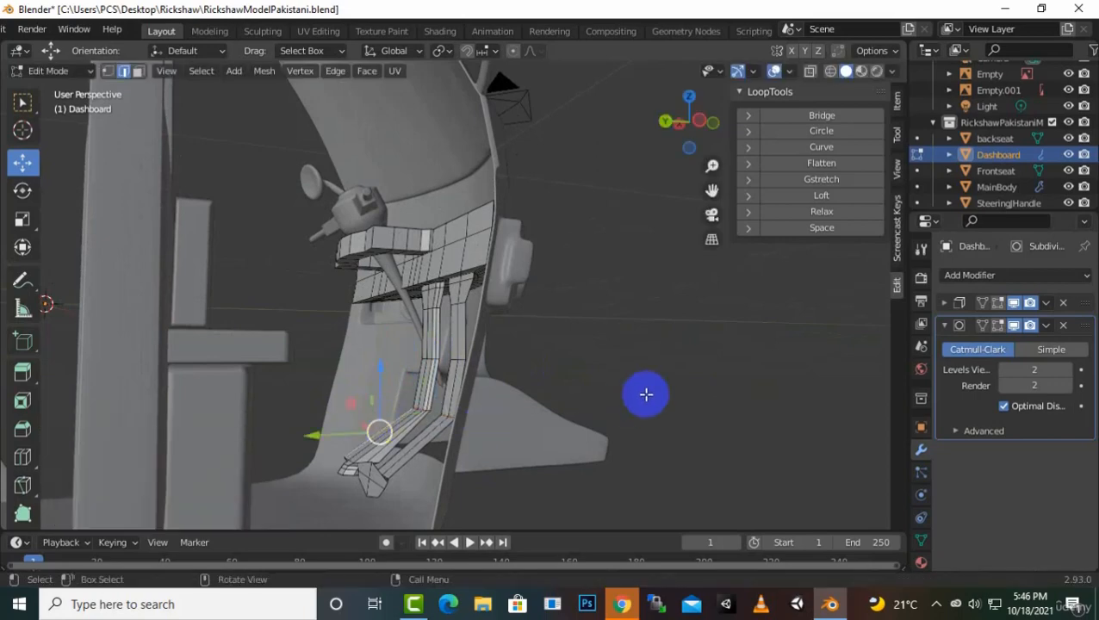
Select the complete flared feet at the lower ends of both dashboard legs, using wireframe shading to reach the hidden geometry
middle_click_drag(645, 394, 431, 428)
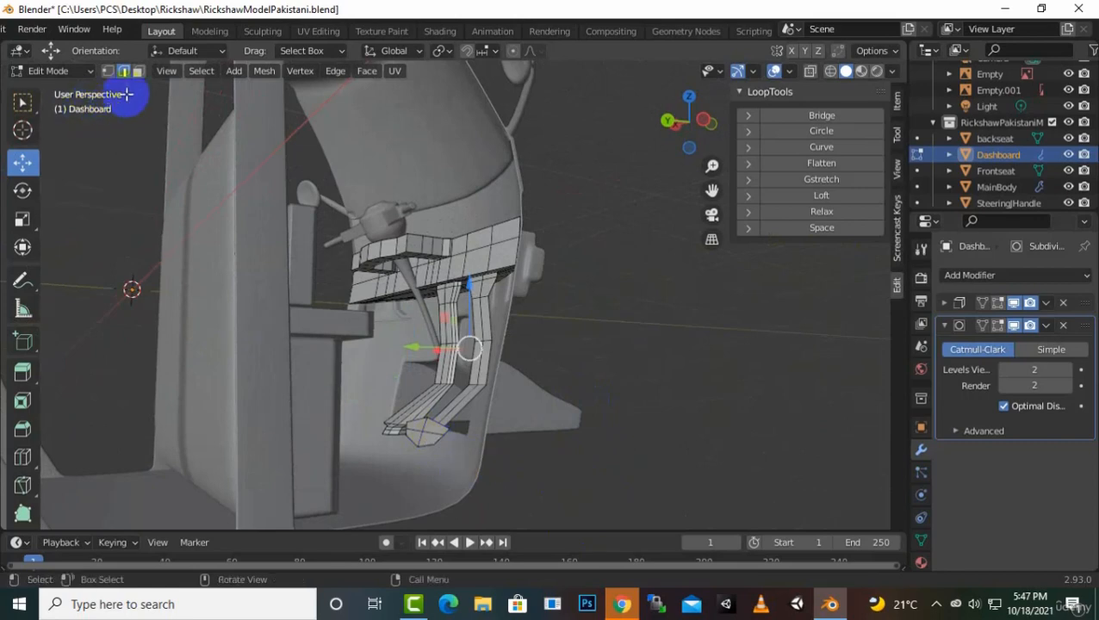
left_click(467, 443)
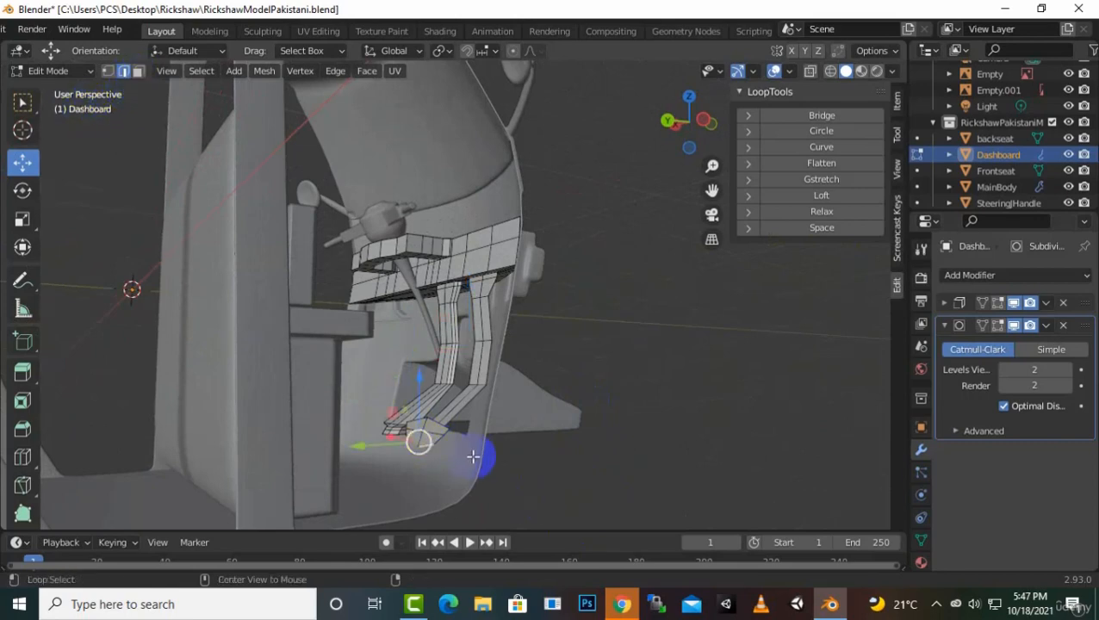
middle_click_drag(473, 457, 400, 478)
middle_click_drag(531, 345, 440, 330)
middle_click_drag(346, 385, 469, 482)
left_click(830, 70)
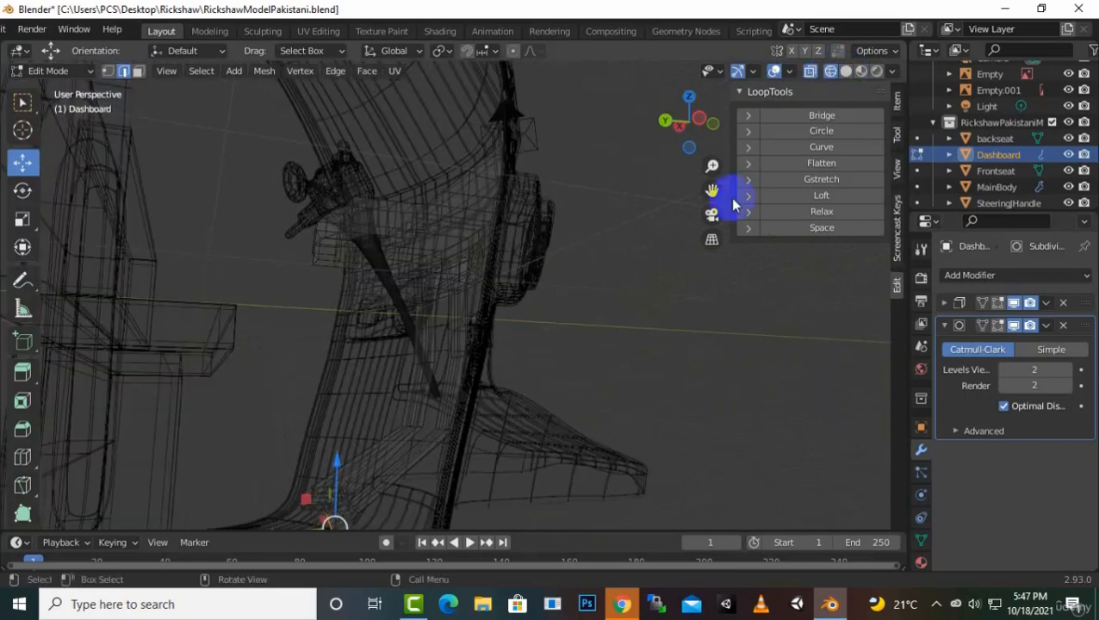
mouse_move(726, 196)
middle_mouse_down()
mouse_move(640, 359)
mouse_move(321, 544)
middle_mouse_up()
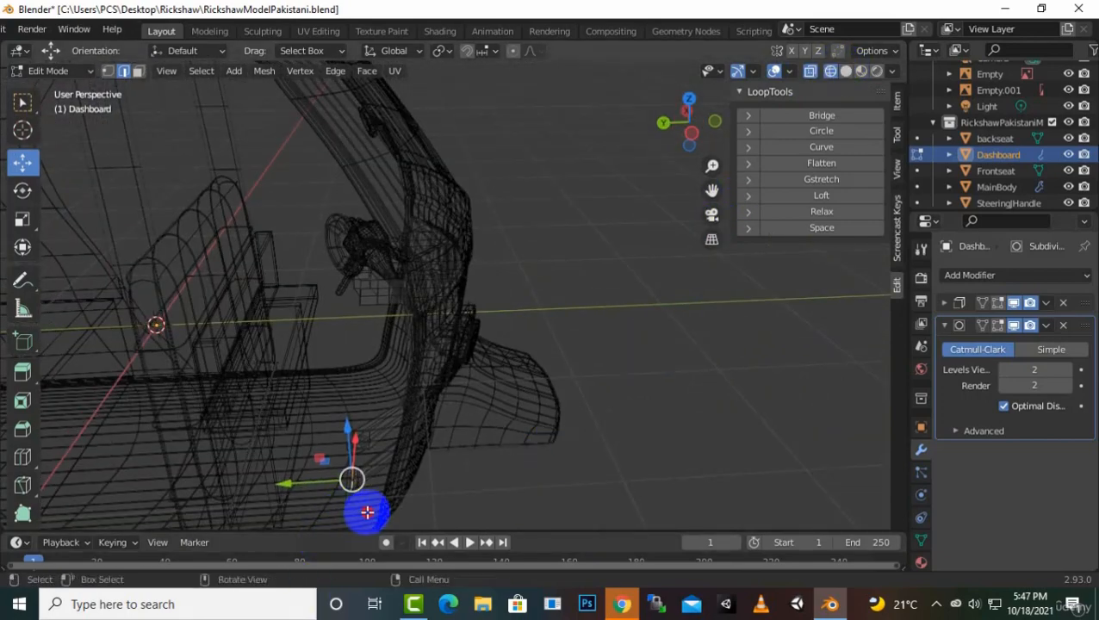
left_click(337, 407)
mouse_move(338, 407)
middle_mouse_down()
mouse_move(437, 389)
mouse_move(449, 338)
mouse_move(492, 402)
mouse_move(402, 398)
mouse_move(390, 441)
mouse_move(428, 445)
mouse_move(569, 363)
middle_mouse_up()
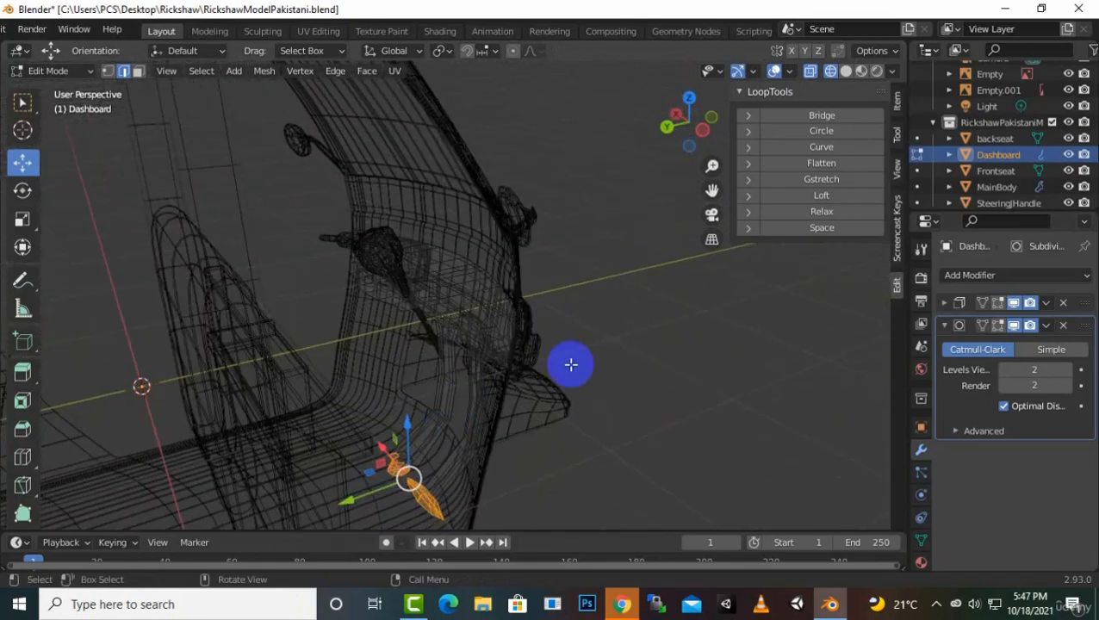
Try to raise the flared feet of both legs about 0.306 m along Z in solid shading
left_click(846, 70)
middle_click_drag(762, 170, 655, 243)
scroll(510, 370, "up", 3)
middle_click_drag(510, 370, 514, 408)
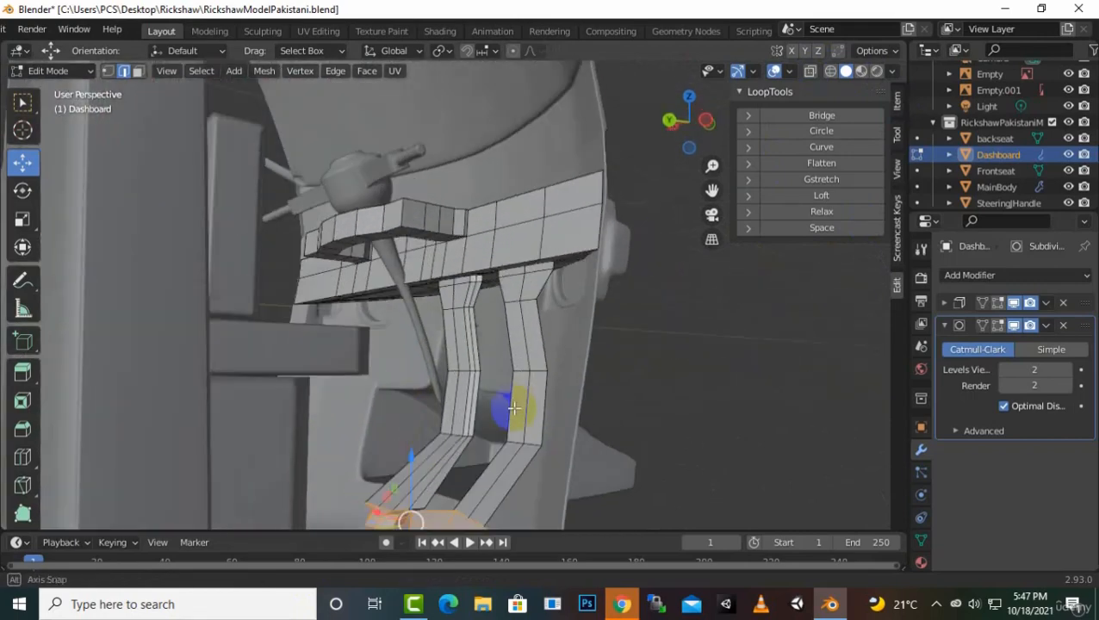
left_click_drag(407, 470, 410, 457)
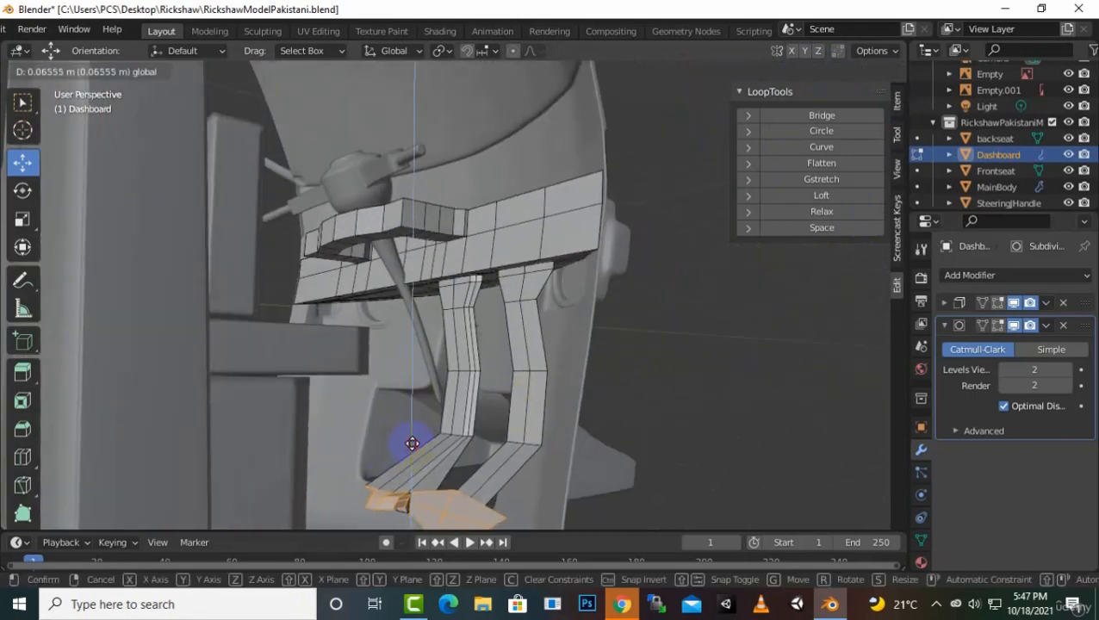
left_click_drag(447, 387, 458, 458)
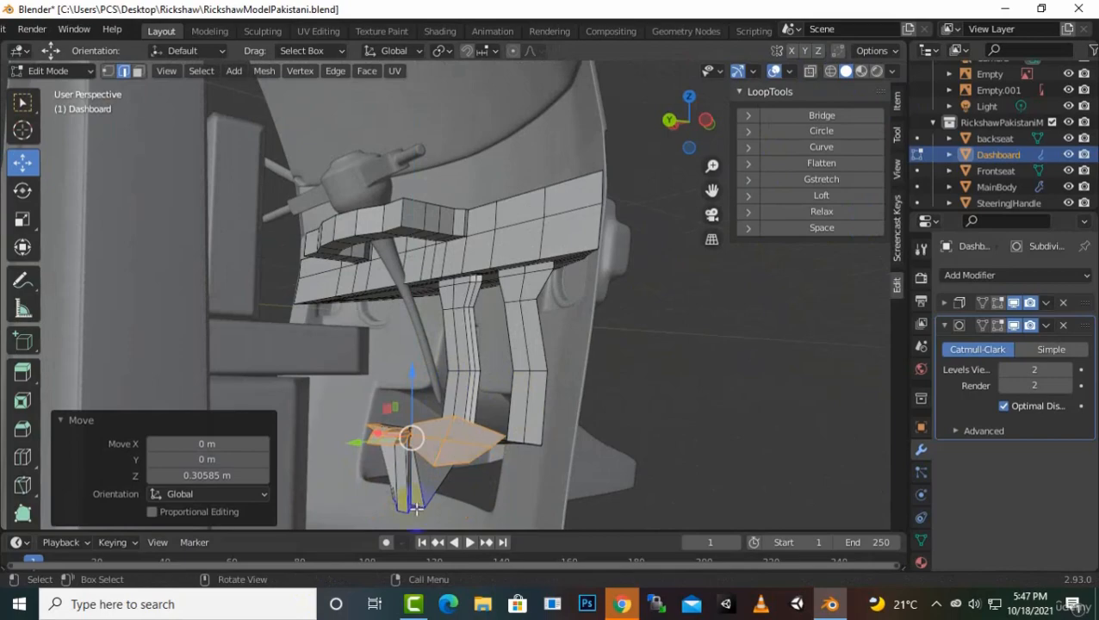
middle_click_drag(416, 509, 498, 88)
Box-select the whole flared feet of both legs again, including the hidden geometry, in wireframe shading
key("b")
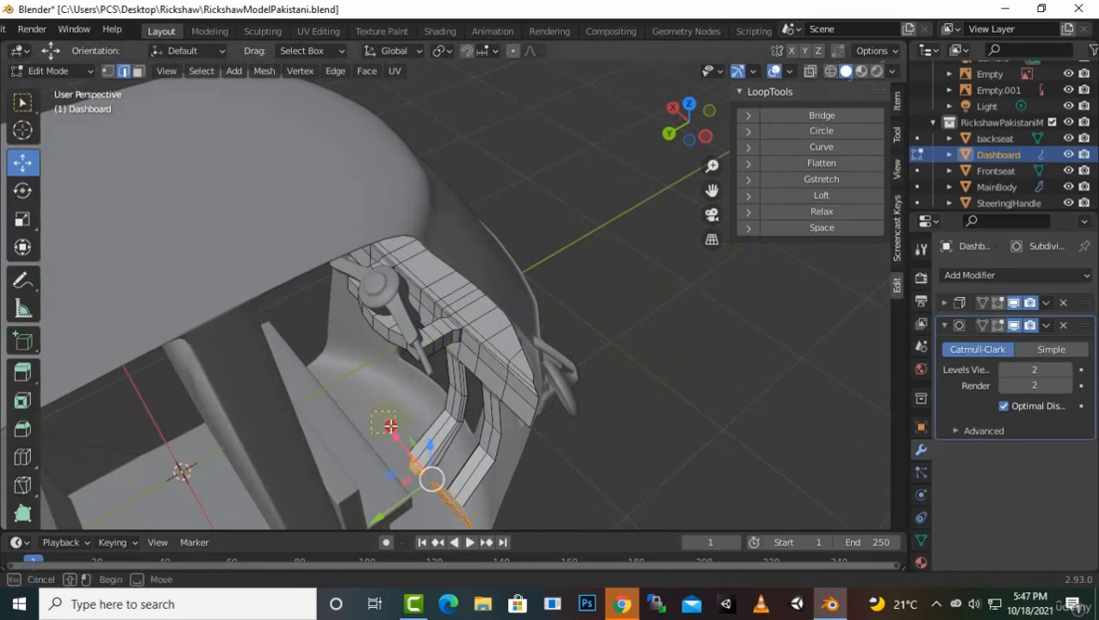
left_click_drag(432, 477, 434, 478)
middle_click_drag(434, 478, 454, 441)
middle_click_drag(516, 353, 453, 470)
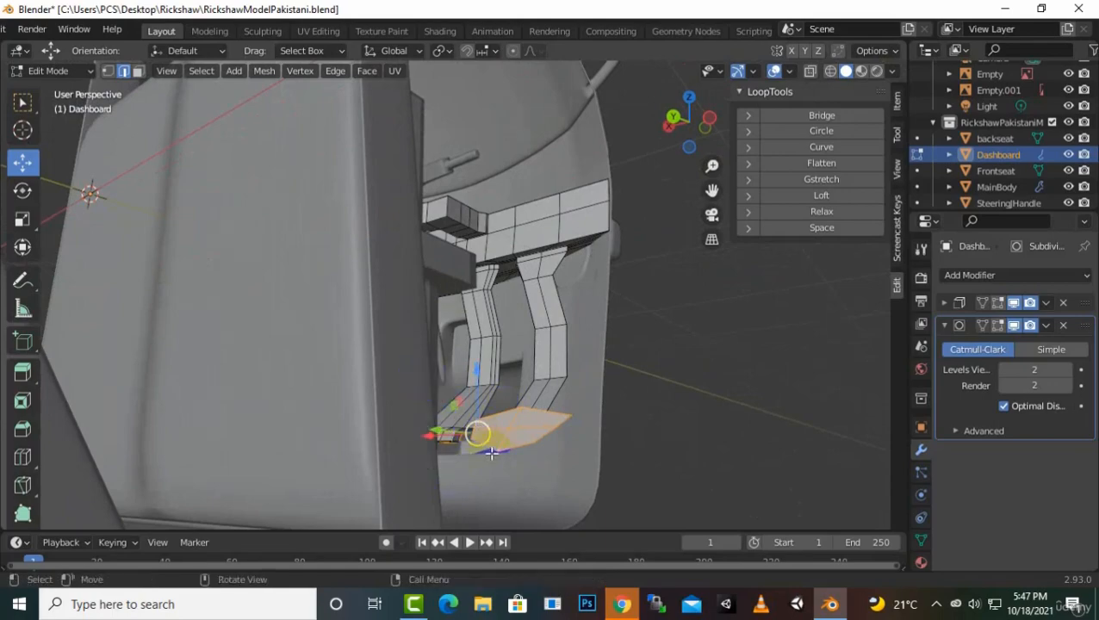
left_click(830, 71)
mouse_move(554, 340)
middle_mouse_down()
mouse_move(555, 400)
mouse_move(348, 491)
middle_mouse_up()
left_click_drag(477, 418, 385, 520)
middle_click_drag(385, 520, 483, 482)
Rotate the selected feet 35.2° about the global X axis and return to solid shading to check their angle
left_click(23, 189)
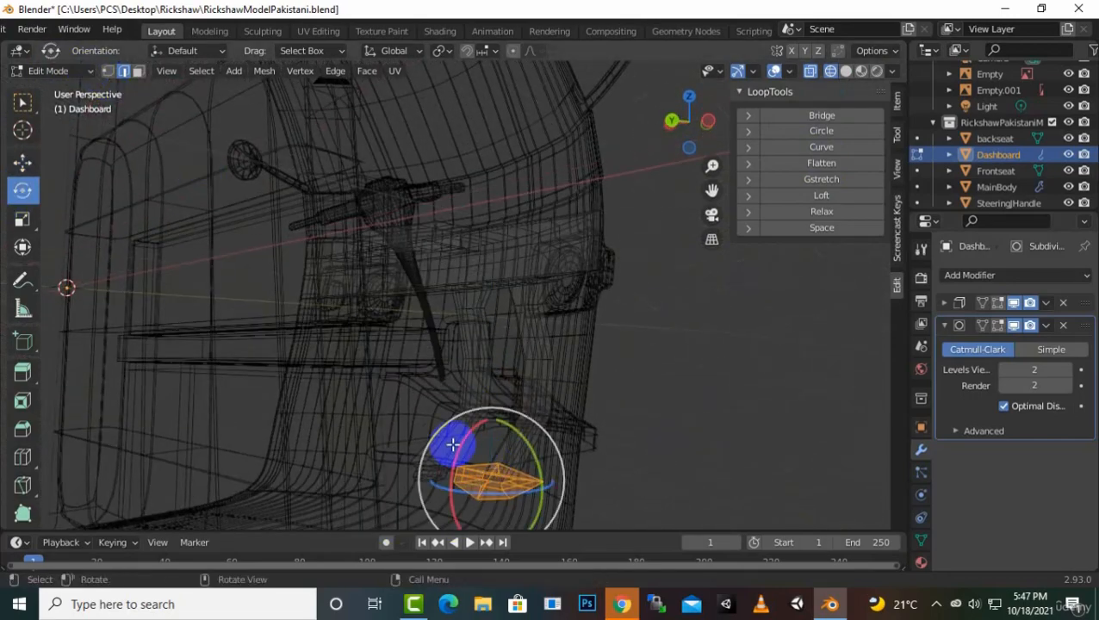
left_click_drag(452, 443, 476, 404)
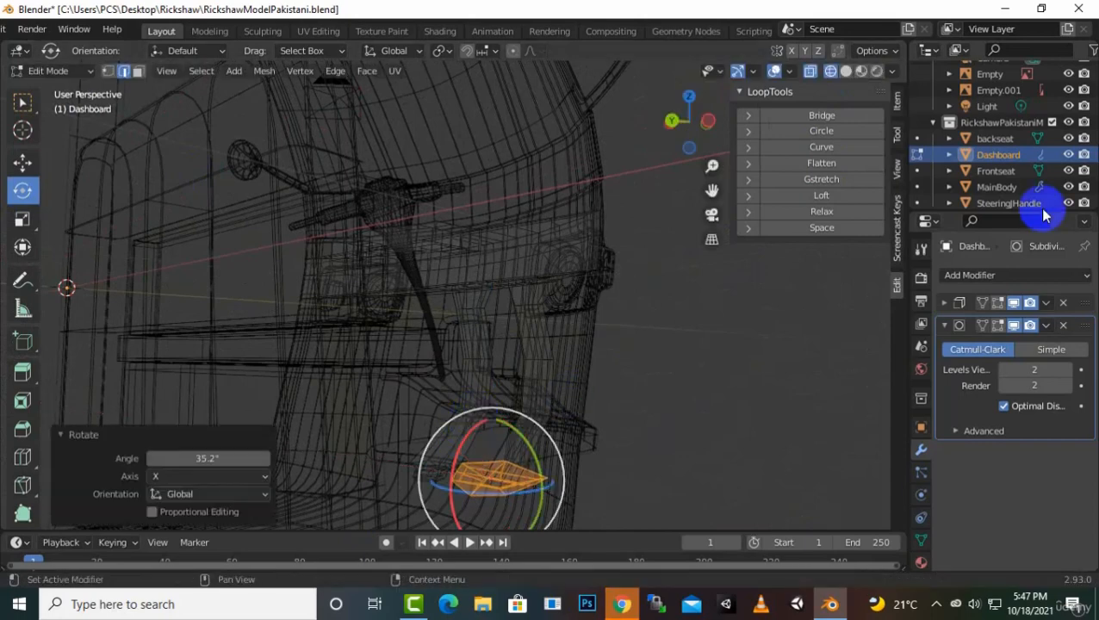
left_click(845, 72)
scroll(600, 358, "down", 3)
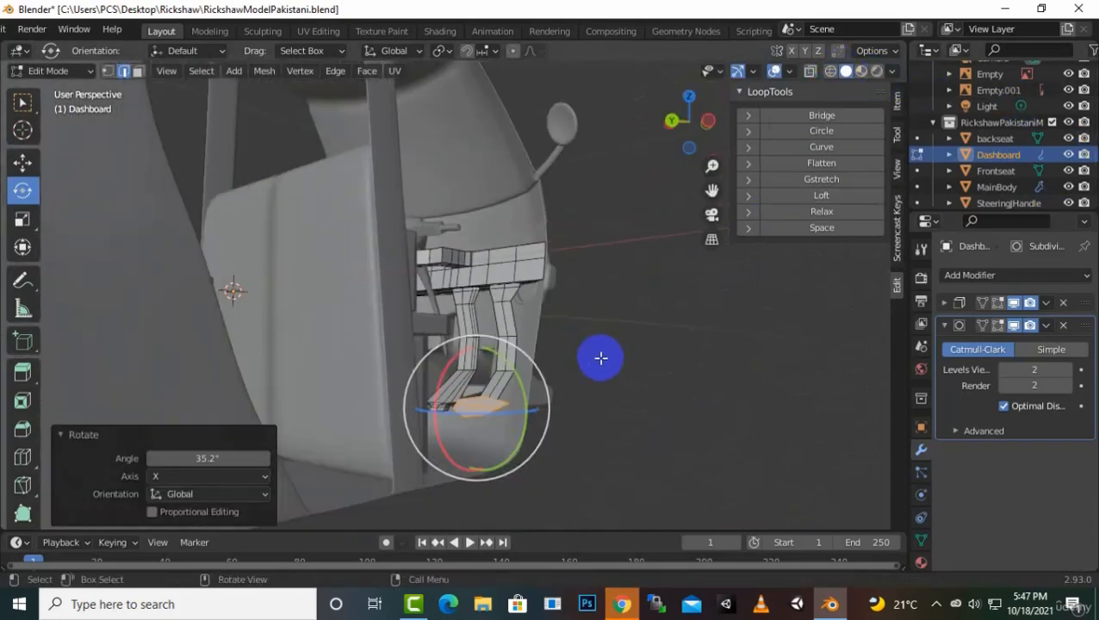
middle_click_drag(600, 357, 466, 426)
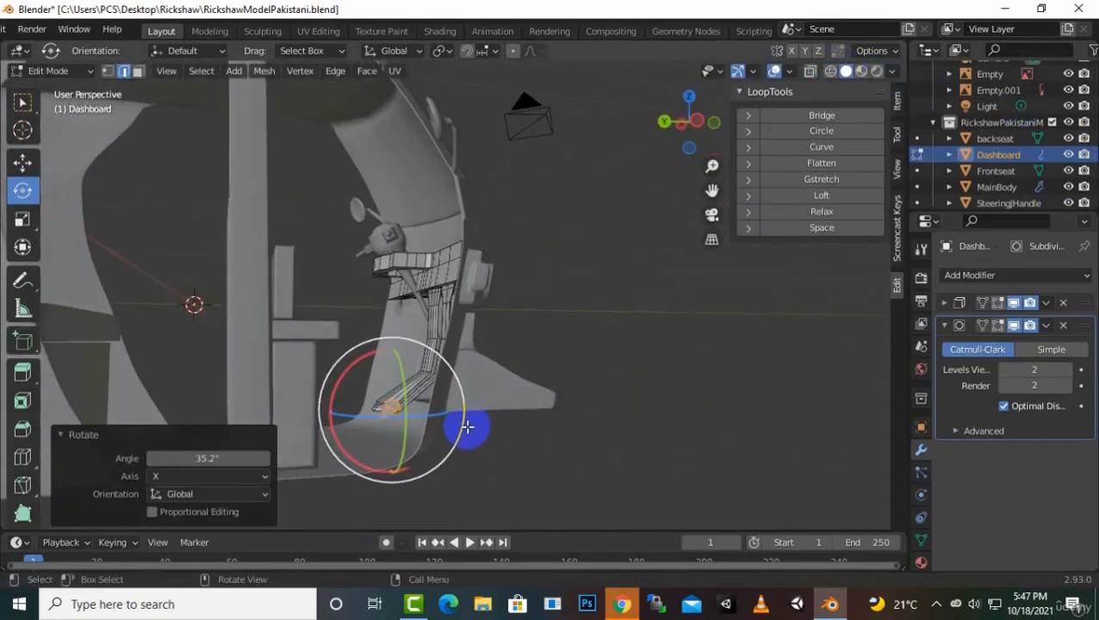
scroll(434, 438, "up", 3)
Turn on both modifiers' Edit Mode display, return to Object Mode and inspect the dashboard from around the rickshaw
left_click(999, 331)
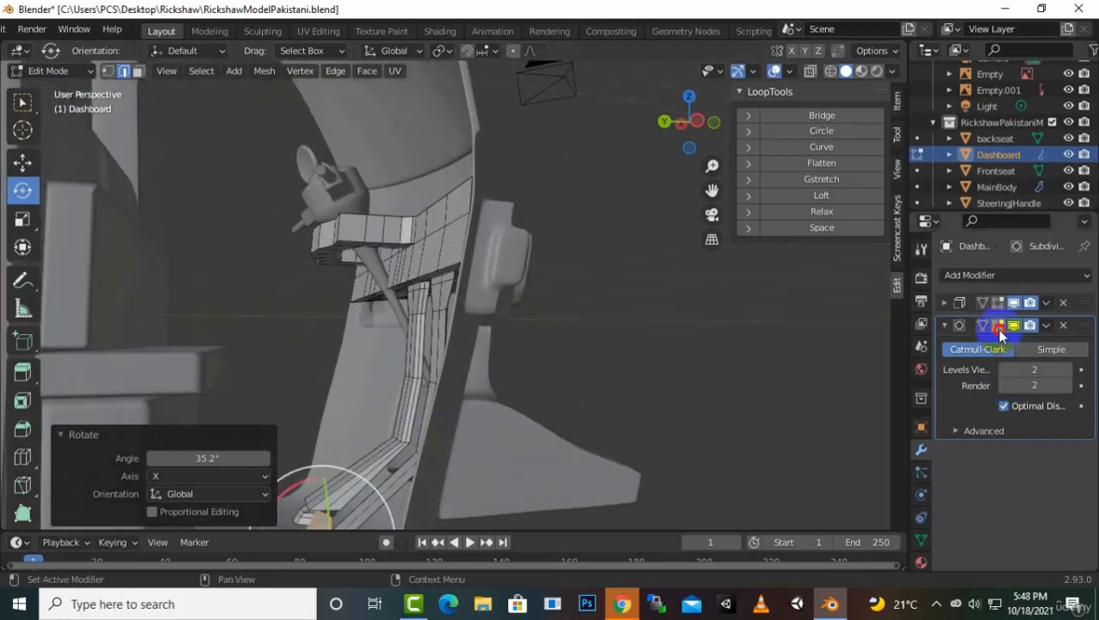
left_click(999, 302)
scroll(469, 326, "down", 4)
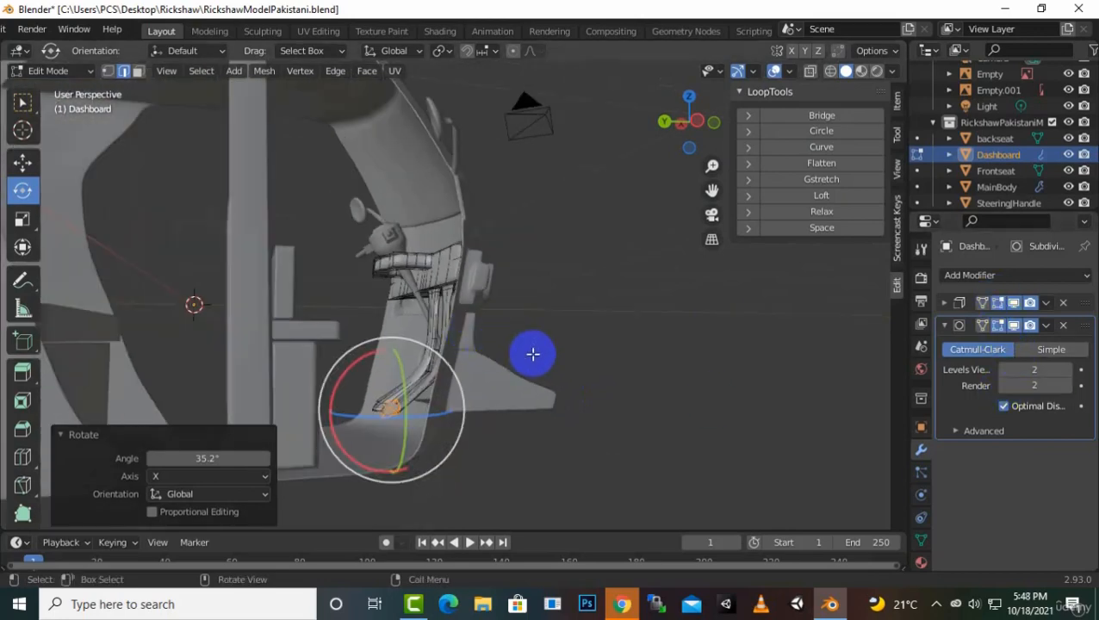
key("Tab")
middle_click_drag(532, 354, 522, 410)
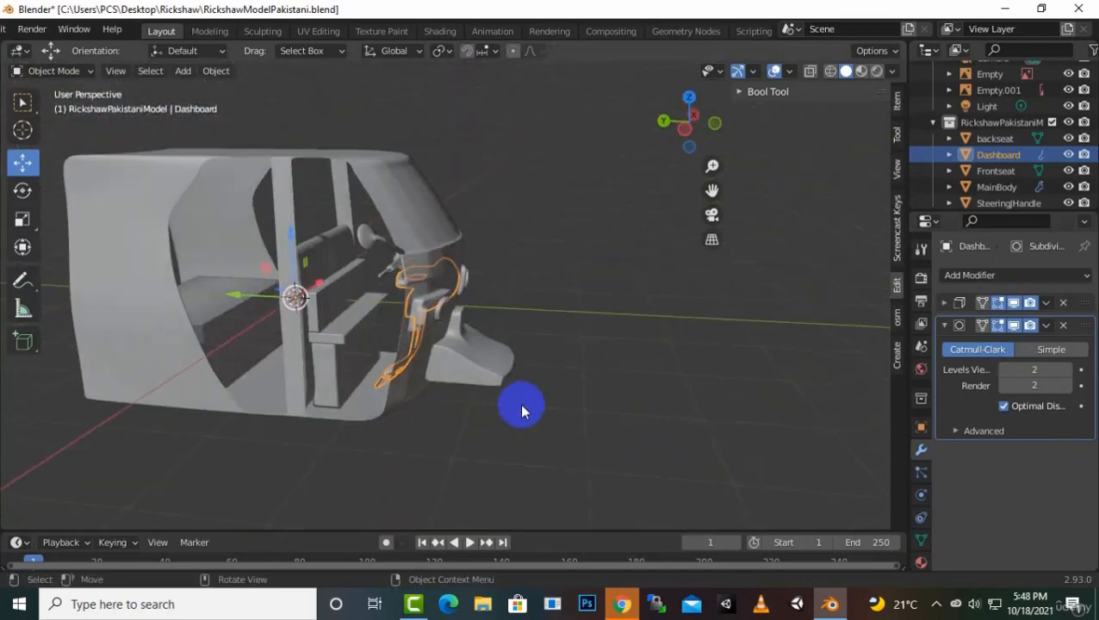
middle_click_drag(555, 372, 732, 276)
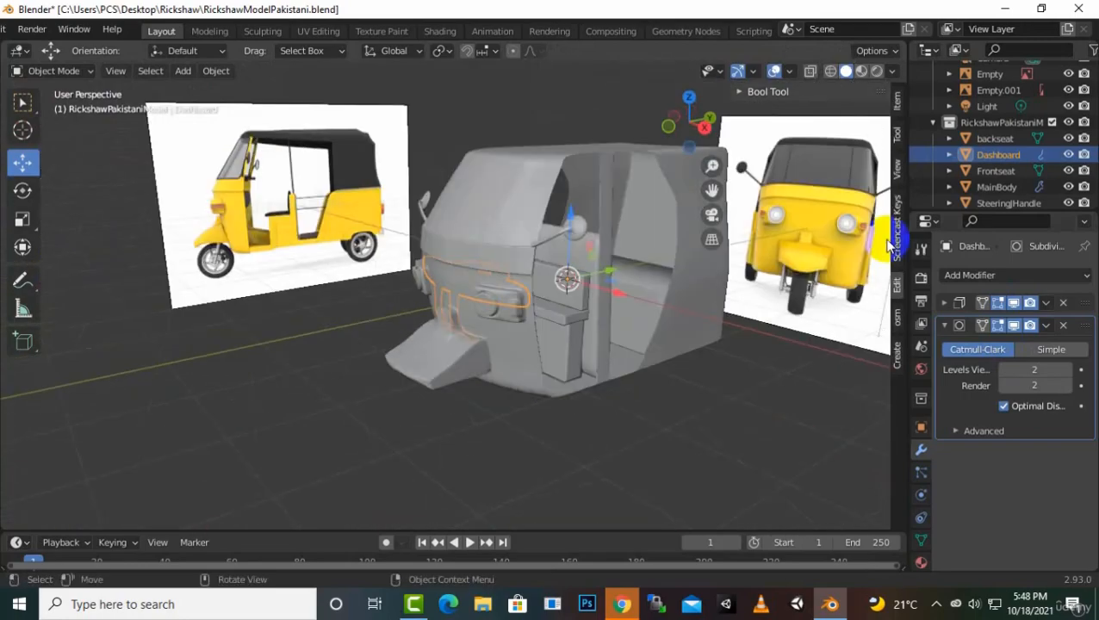
middle_click_drag(634, 272, 582, 338)
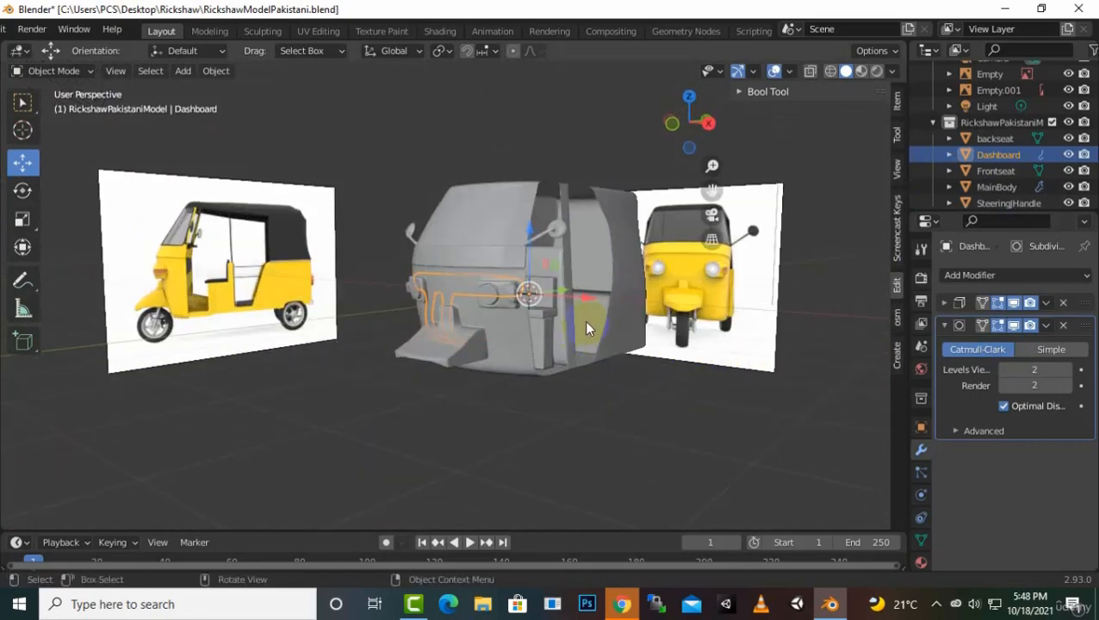